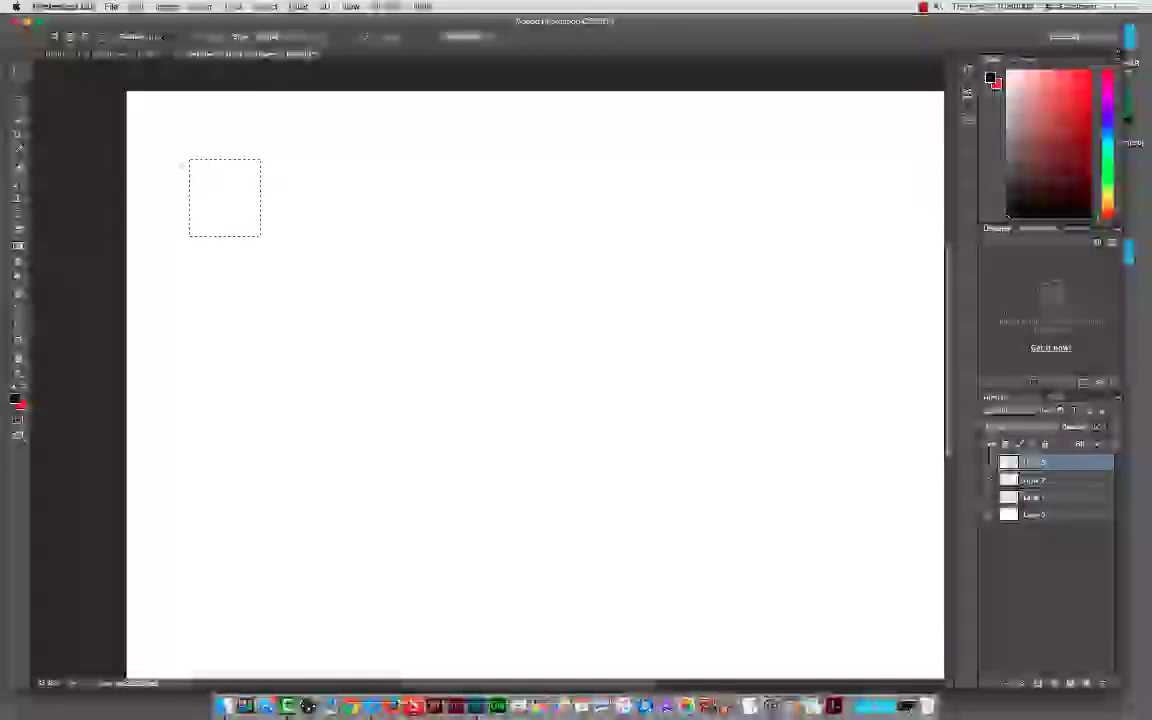
# Step: Add a triangular roof above the square selection with the Polygonal Lasso to form a house-shaped outline
pyautogui.press('l')
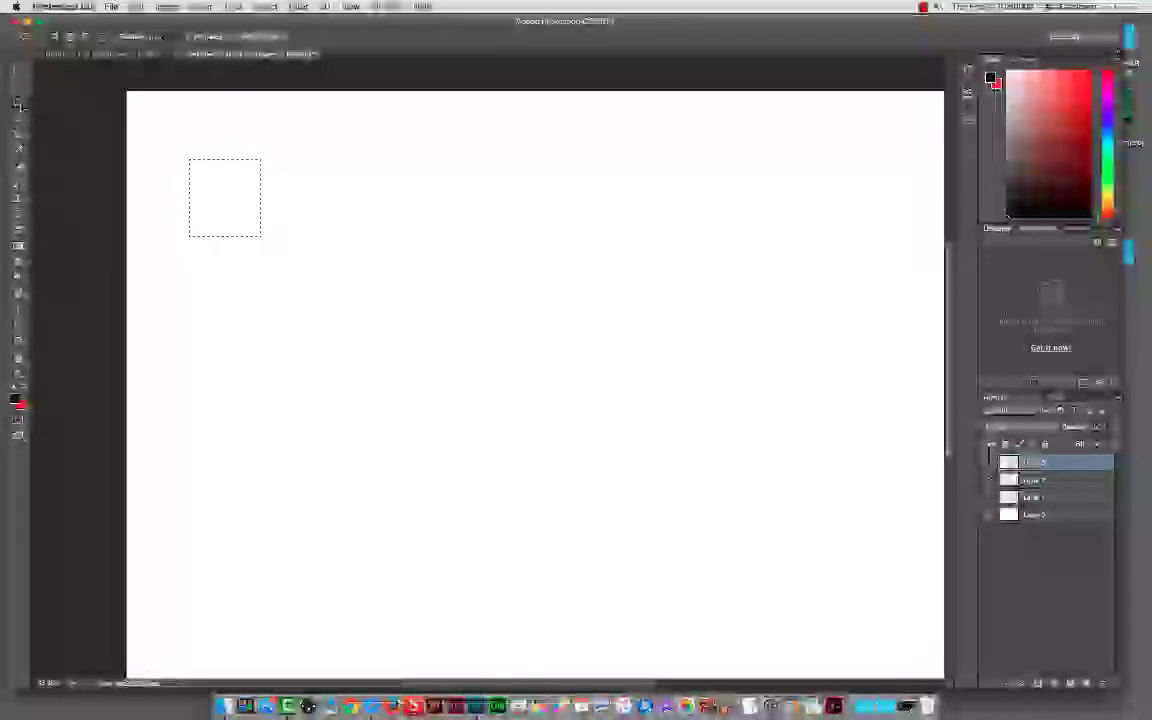
pyautogui.click(230, 112)
pyautogui.click(158, 165)
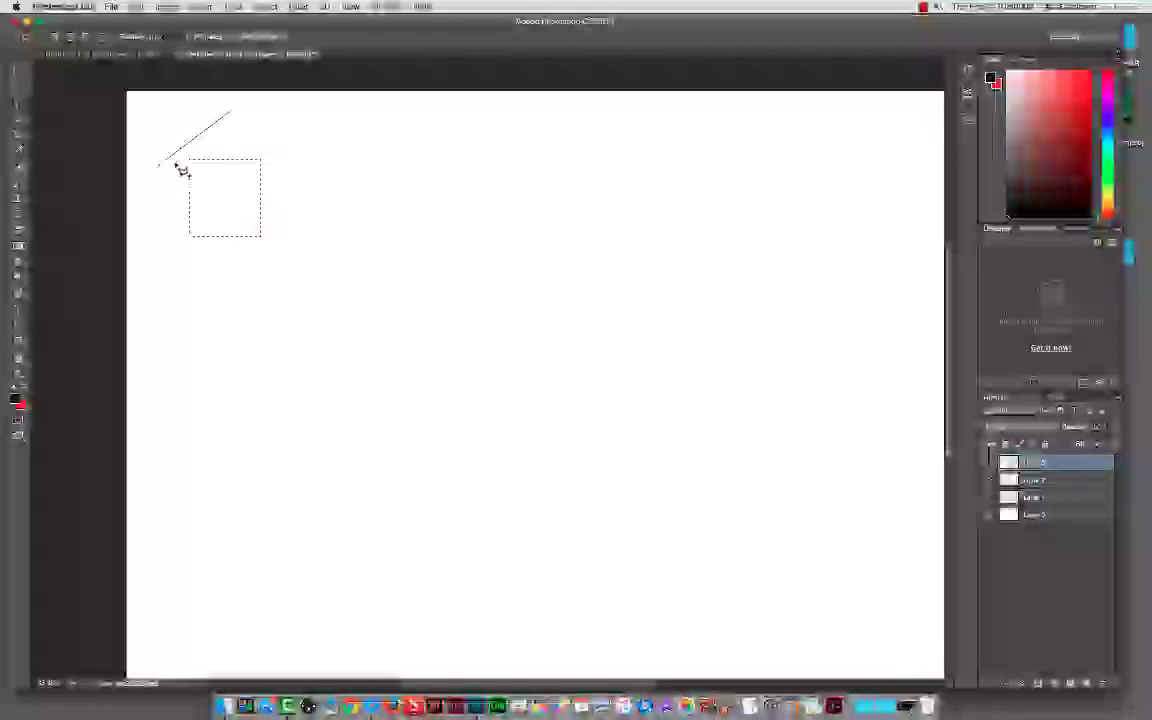
pyautogui.click(276, 162)
pyautogui.click(233, 115)
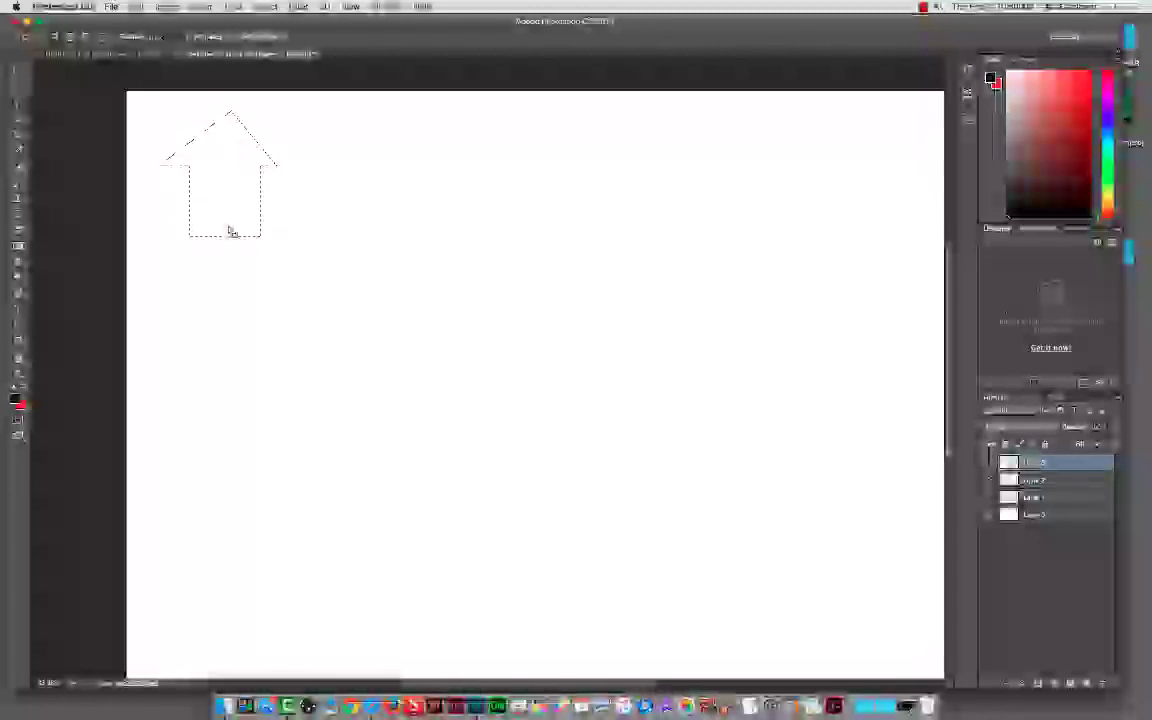
# Step: Choose a brush preset, paint the whole house-shaped selection solid black, and deselect it
pyautogui.press('v')
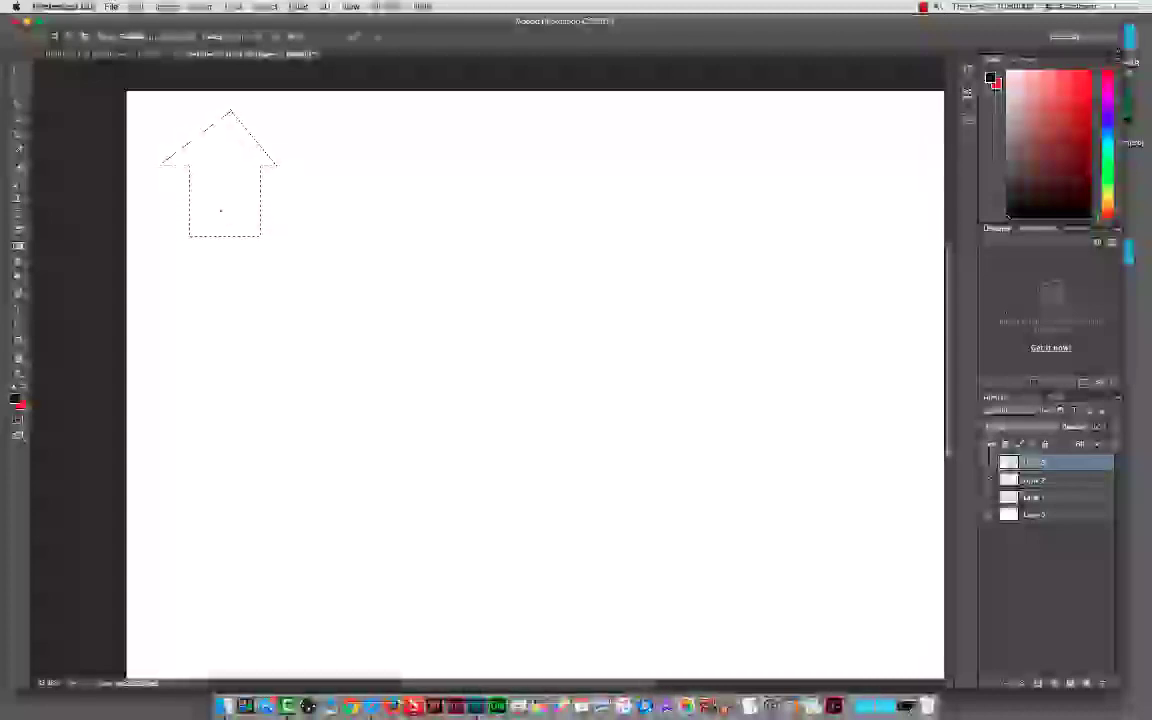
pyautogui.press('b')
pyautogui.rightClick(369, 426)
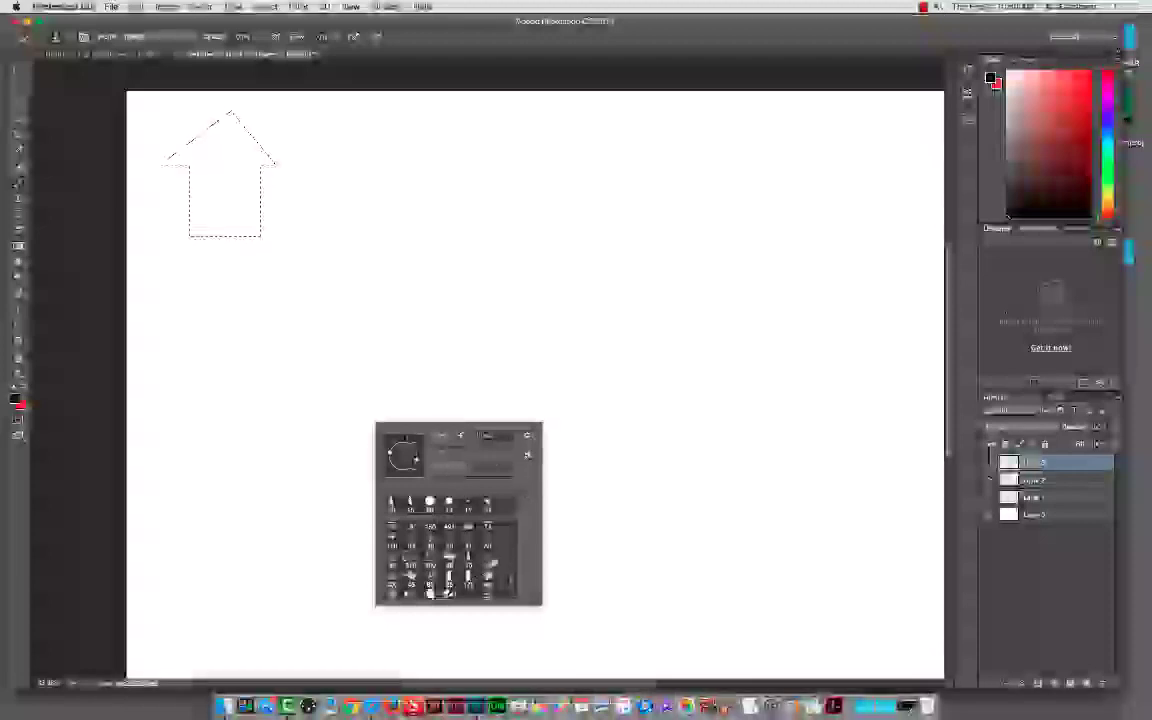
pyautogui.scroll(-5, 511, 590)
pyautogui.click(448, 528)
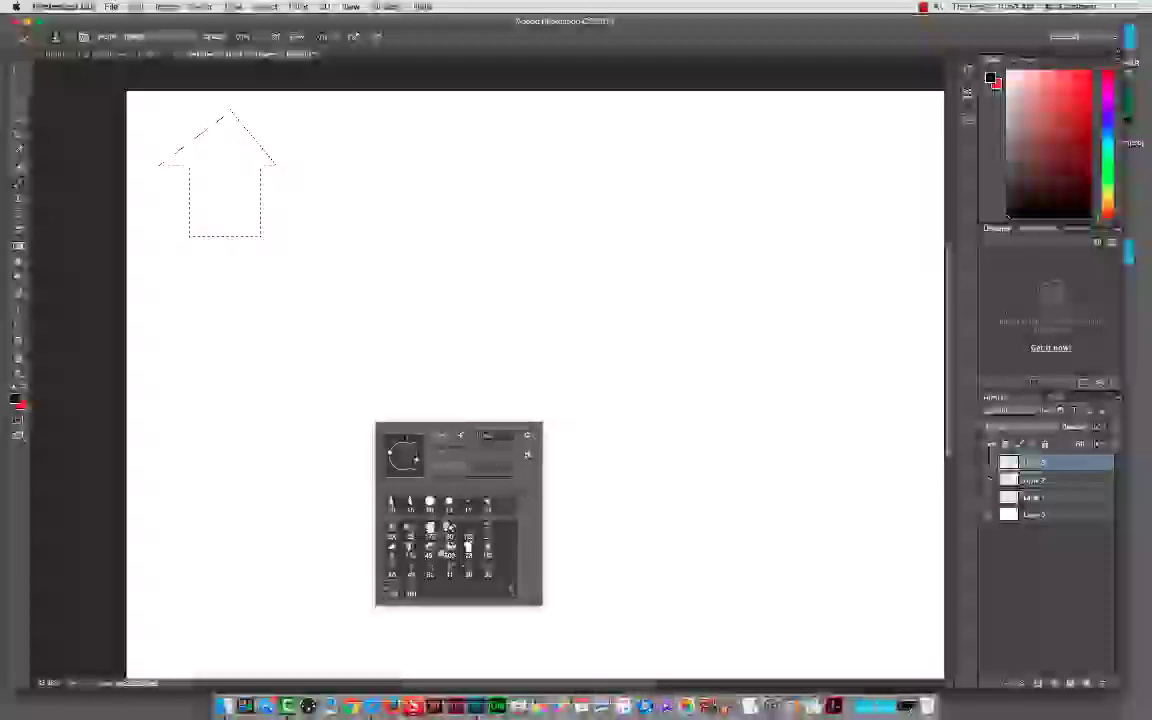
pyautogui.press('Return')
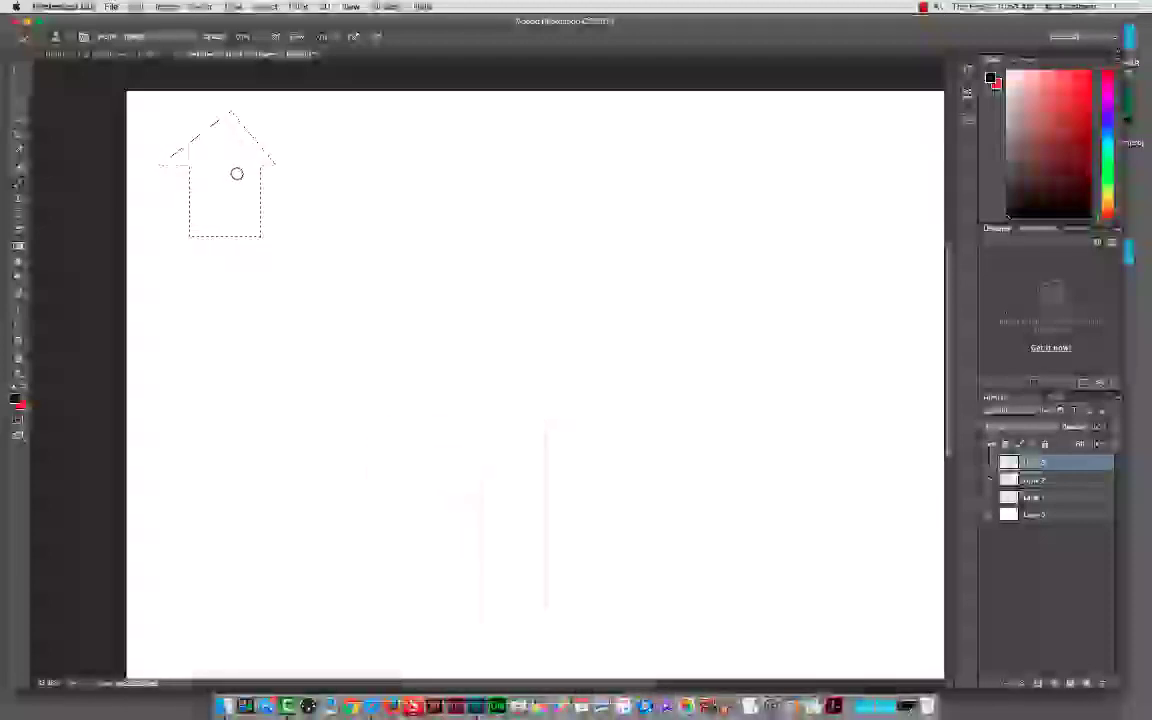
pyautogui.moveTo(237, 190)
pyautogui.mouseDown()
pyautogui.moveTo(228, 242)
pyautogui.moveTo(267, 185)
pyautogui.moveTo(244, 260)
pyautogui.moveTo(271, 140)
pyautogui.moveTo(182, 244)
pyautogui.moveTo(168, 241)
pyautogui.moveTo(222, 106)
pyautogui.moveTo(170, 150)
pyautogui.mouseUp()
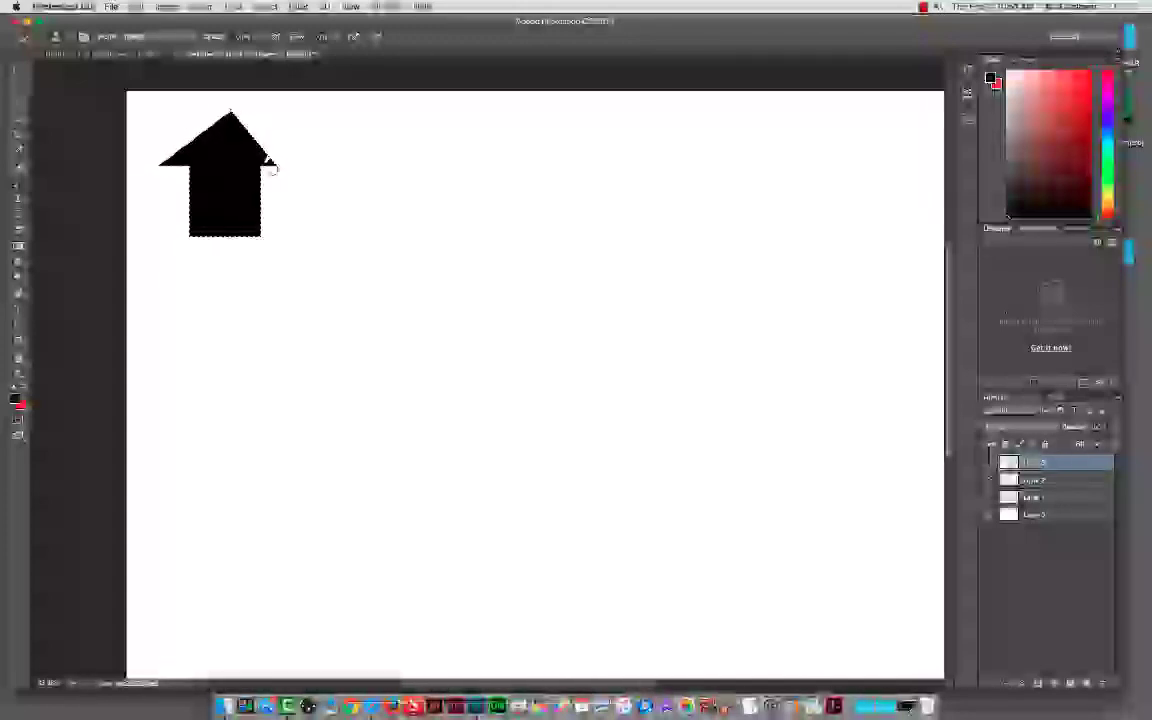
pyautogui.press('super+d')
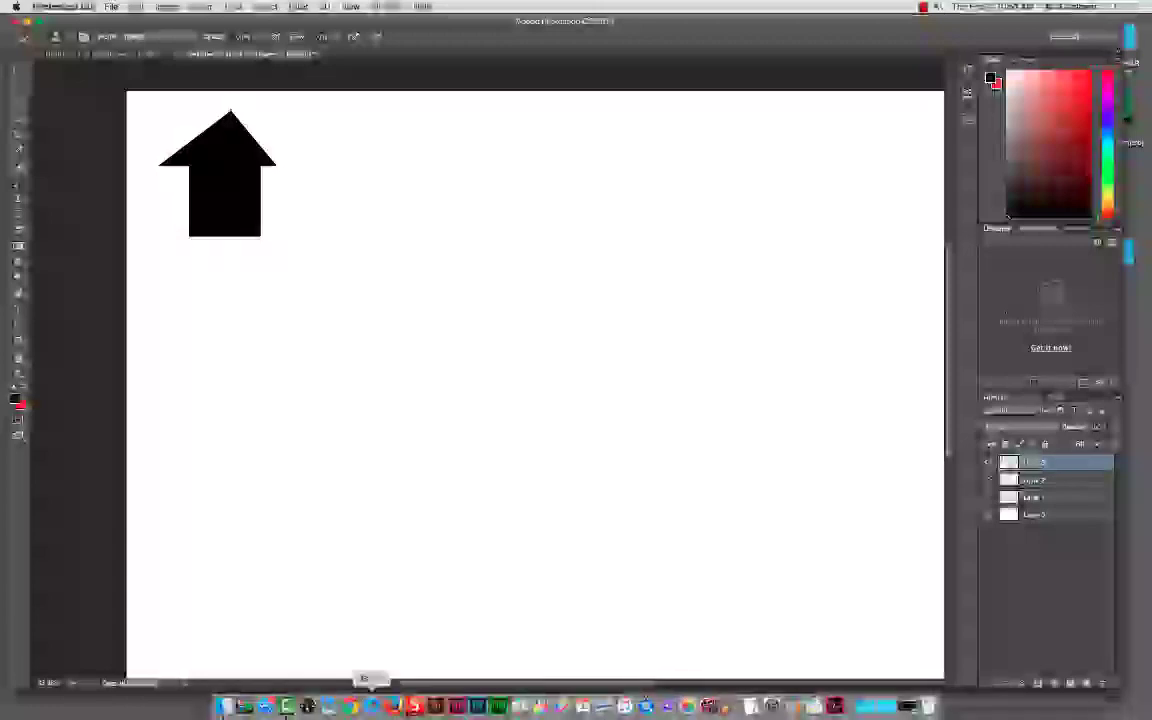
# Step: Switch to the Safari web browser and load the Environment Sketching class blog
pyautogui.moveTo(402, 22)
pyautogui.mouseDown()
pyautogui.moveTo(468, 417)
pyautogui.moveTo(419, 6)
pyautogui.mouseUp()
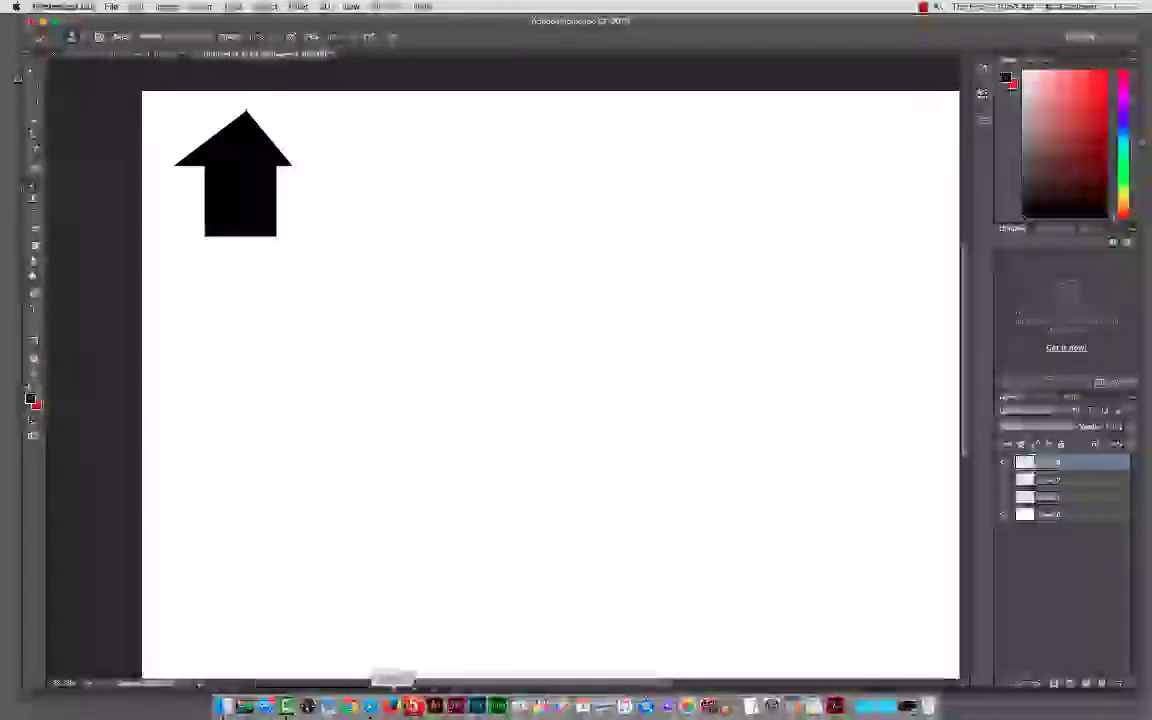
pyautogui.click(372, 706)
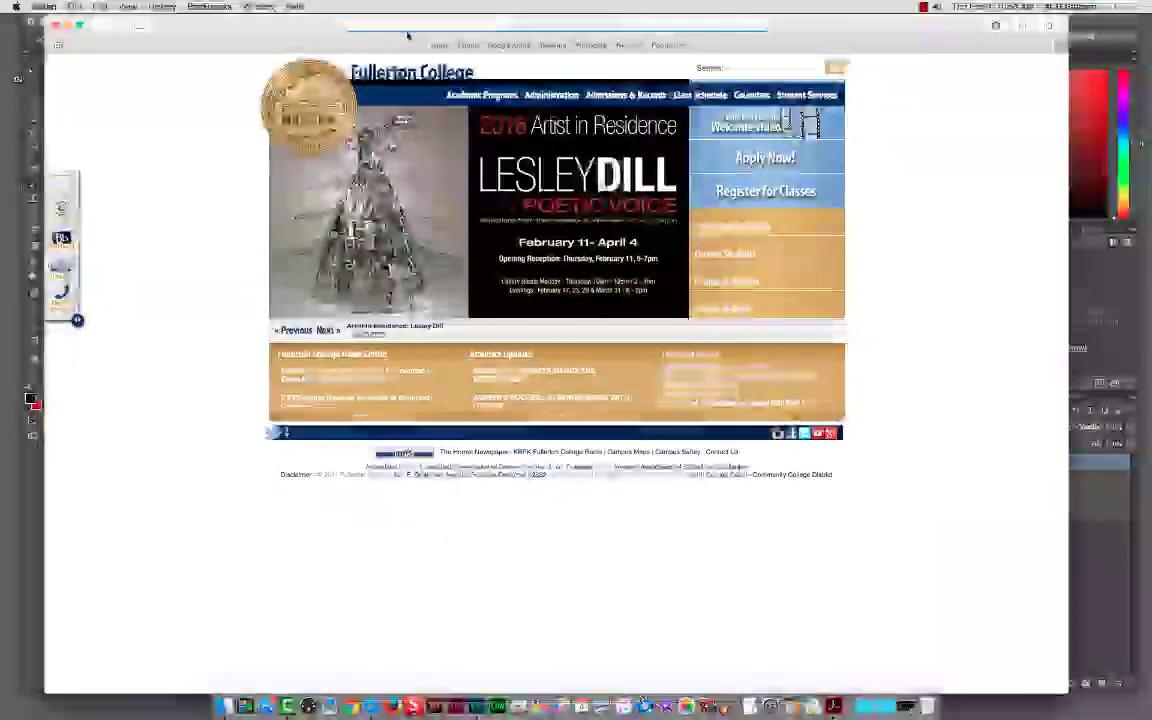
pyautogui.click(404, 26)
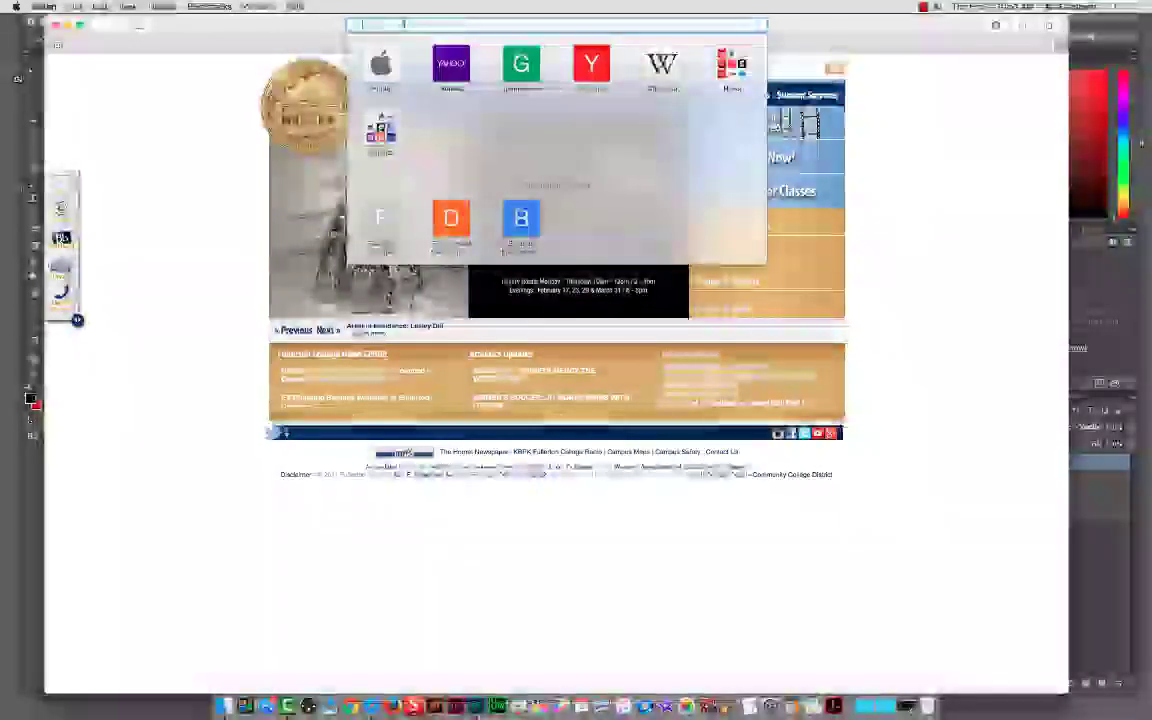
pyautogui.write('a')
pyautogui.press('BackSpace')
pyautogui.press('BackSpace')
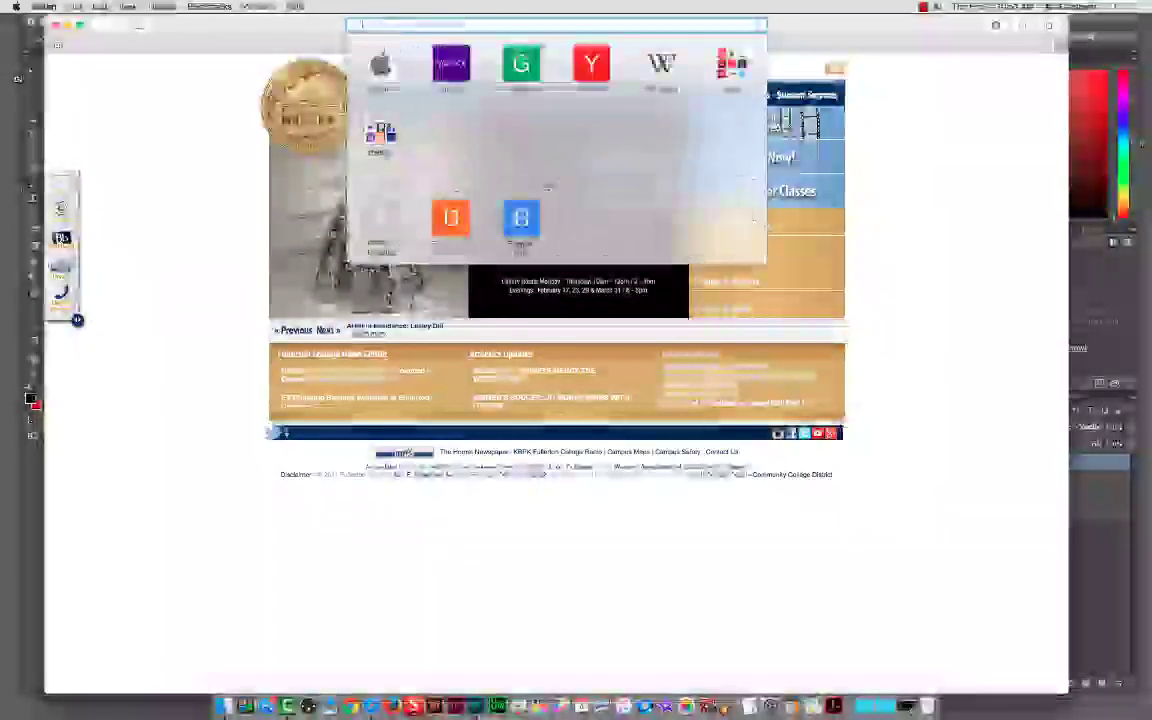
pyautogui.write('small')
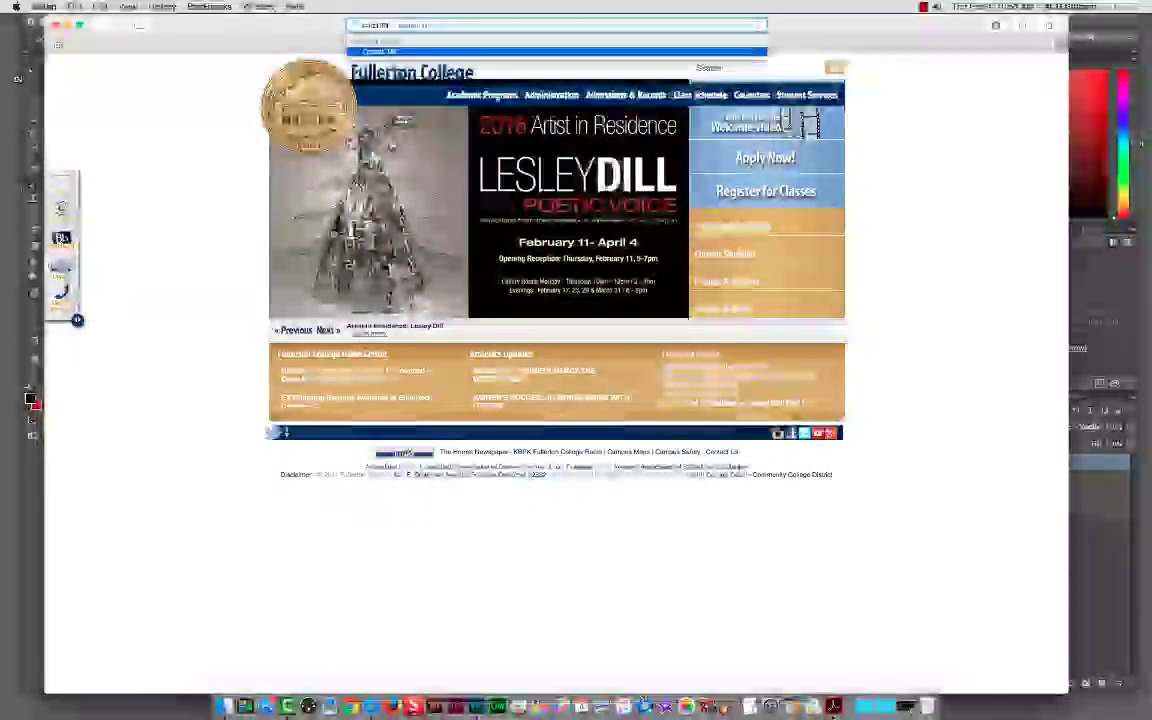
pyautogui.write('safont')
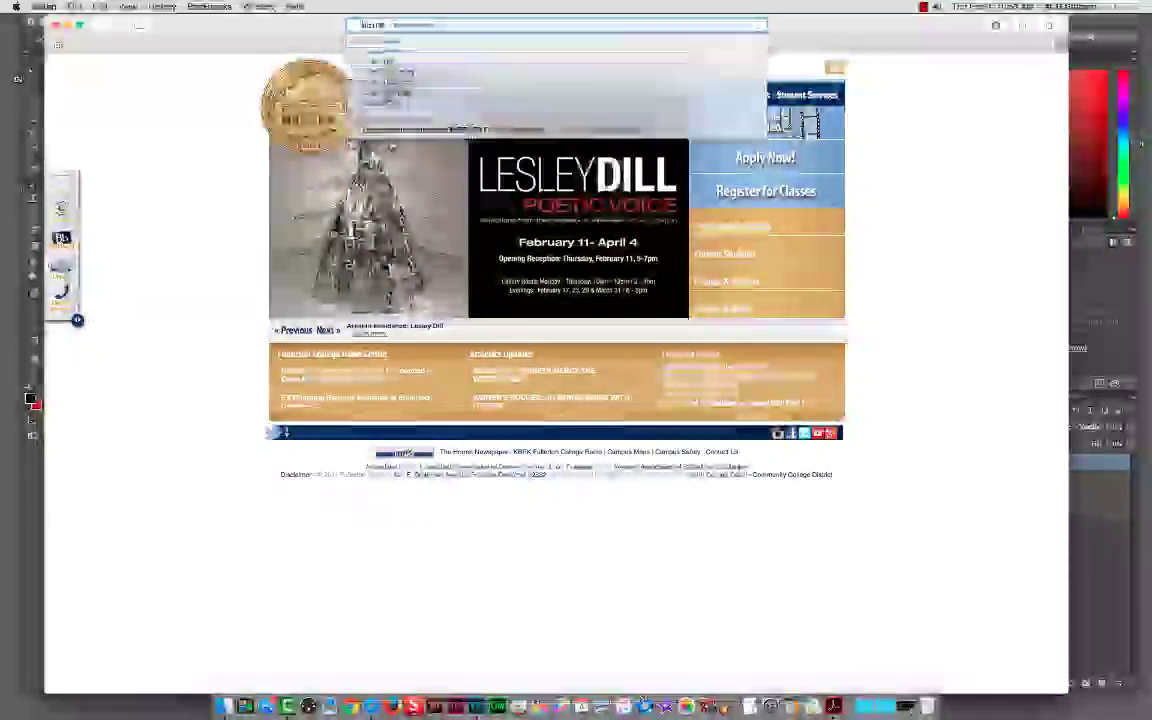
pyautogui.write('.com')
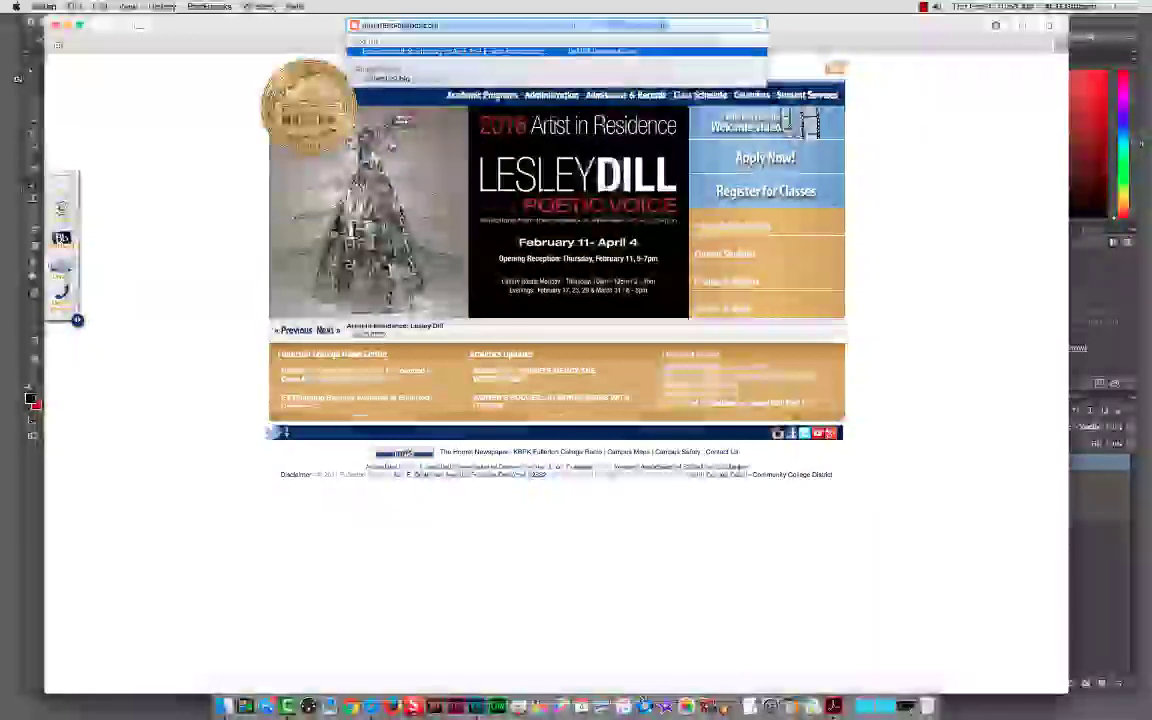
pyautogui.press('Return')
# Step: Find the Old England images in the Assignment #1 Silhouettes and Thumbnails post and enlarge the castle painting
pyautogui.scroll(-10, 617, 405)
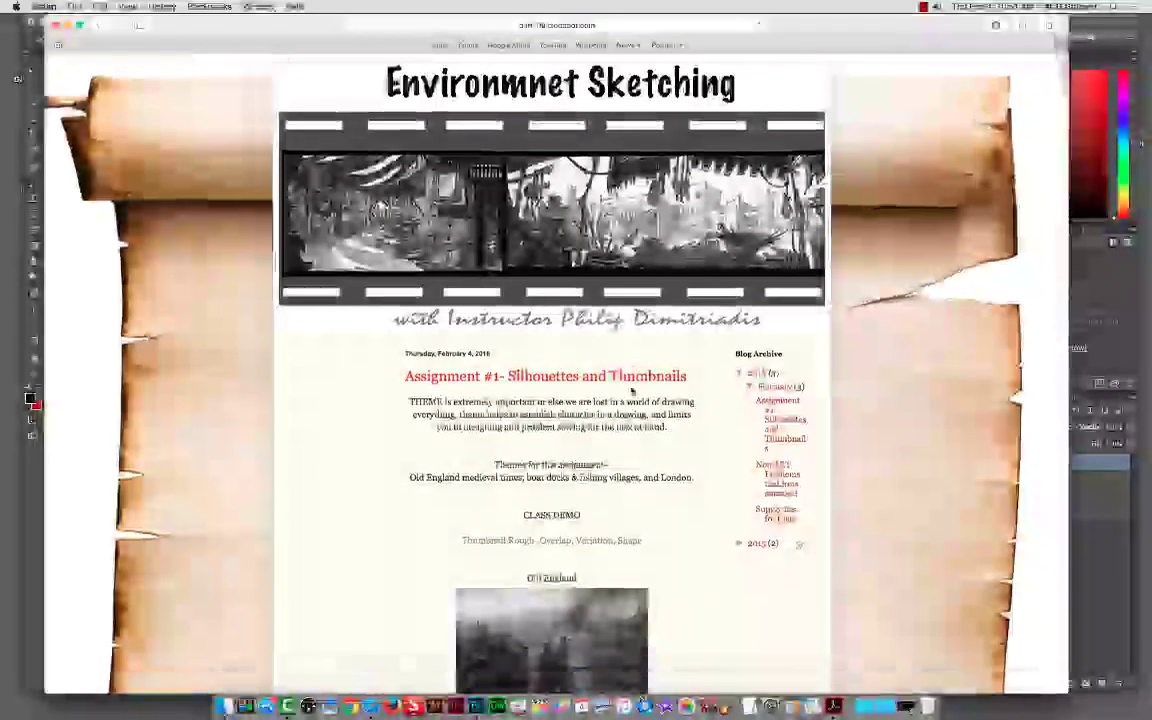
pyautogui.scroll(2, 617, 405)
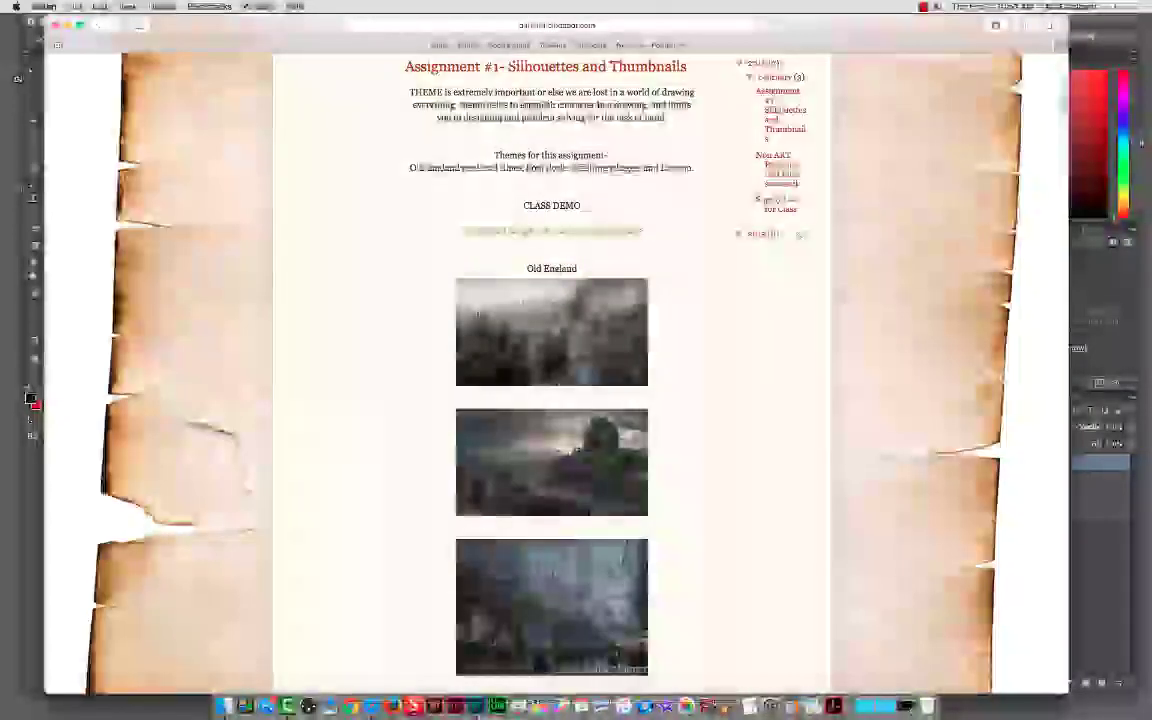
pyautogui.scroll(-2, 540, 300)
pyautogui.click(565, 392)
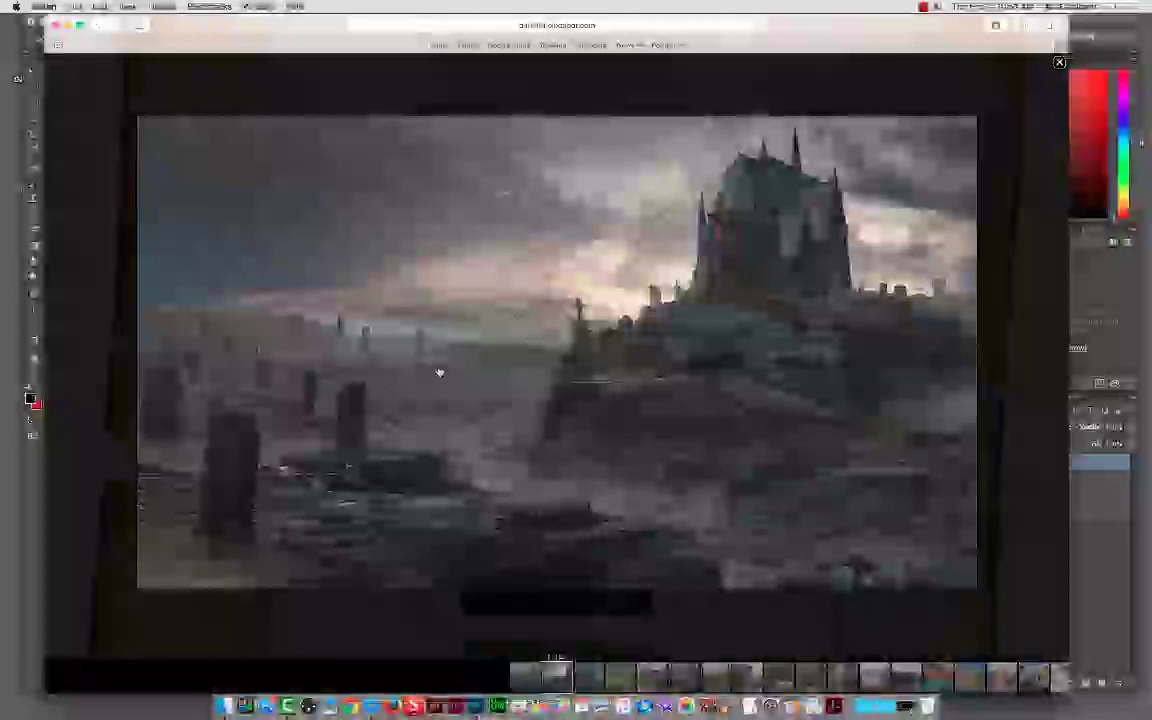
# Step: Browse forward through the enlarged reference images, examining building and roof silhouettes, up to the black-and-white harbour photo
pyautogui.click(617, 375)
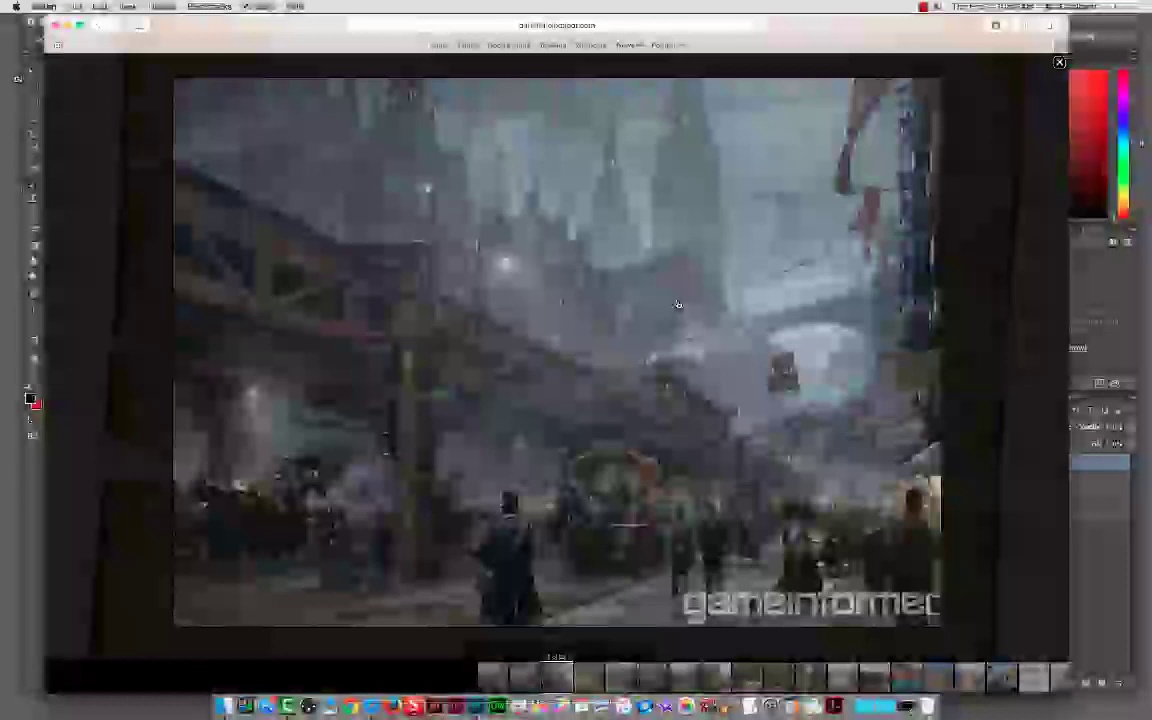
pyautogui.click(678, 304)
pyautogui.press('Right')
pyautogui.press('Right')
pyautogui.press('Right')
pyautogui.press('Right')
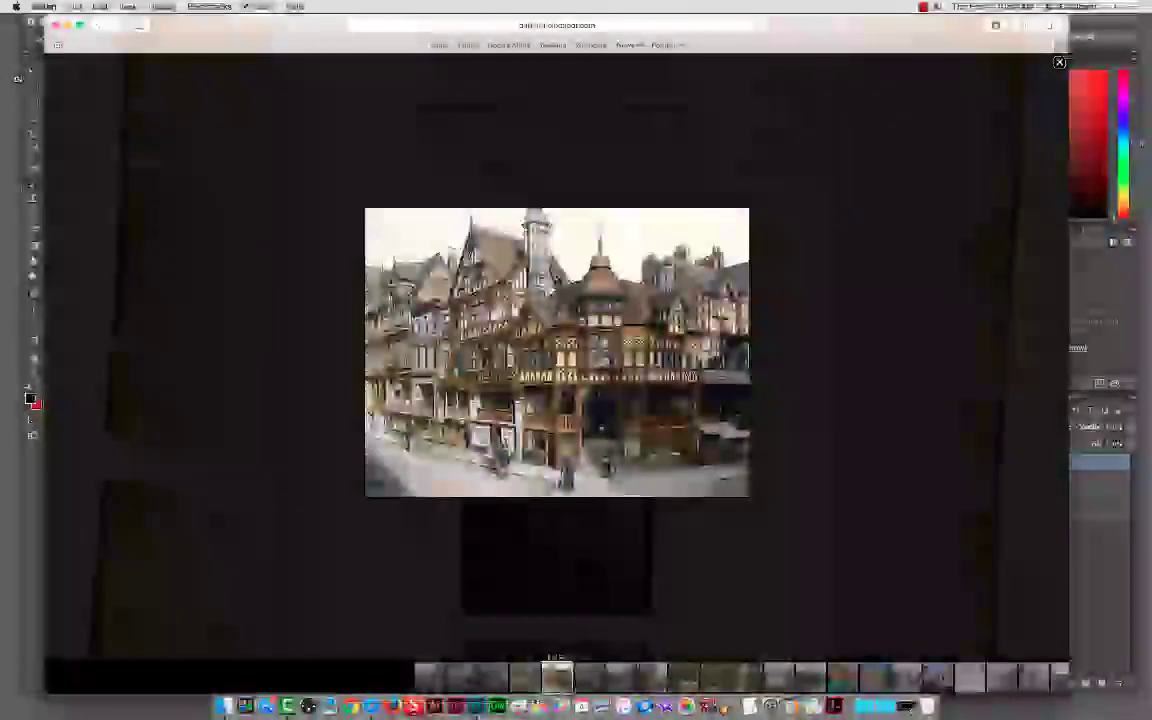
pyautogui.press('Right')
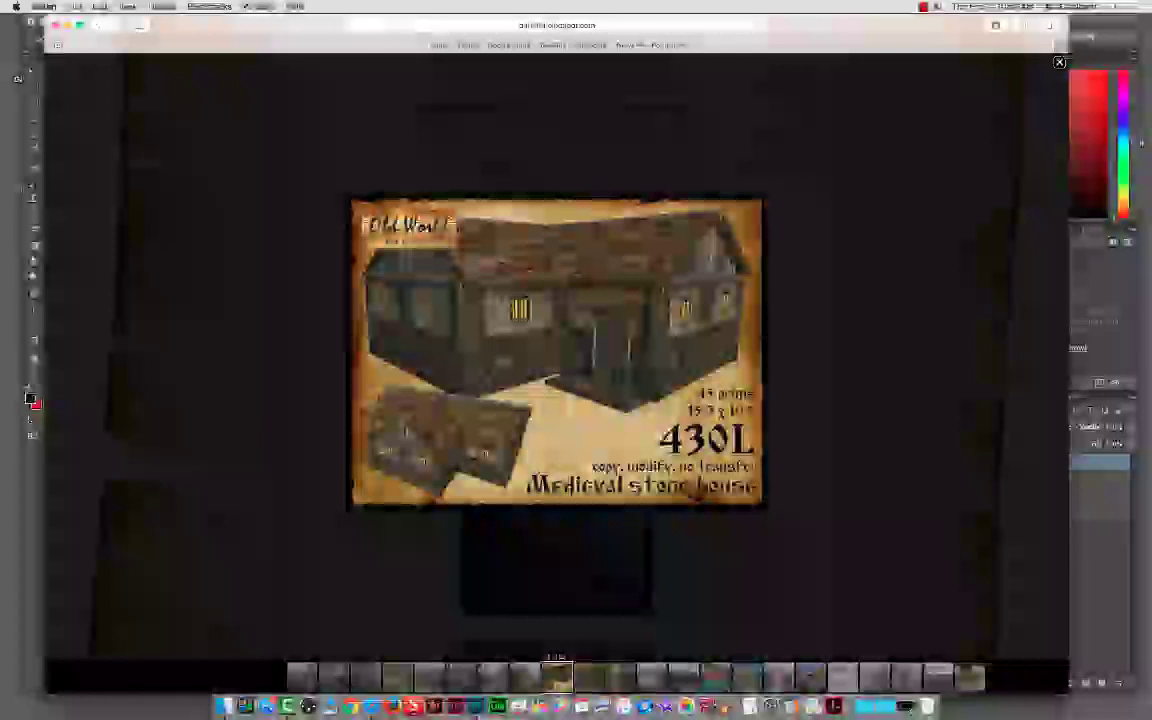
pyautogui.press('Right')
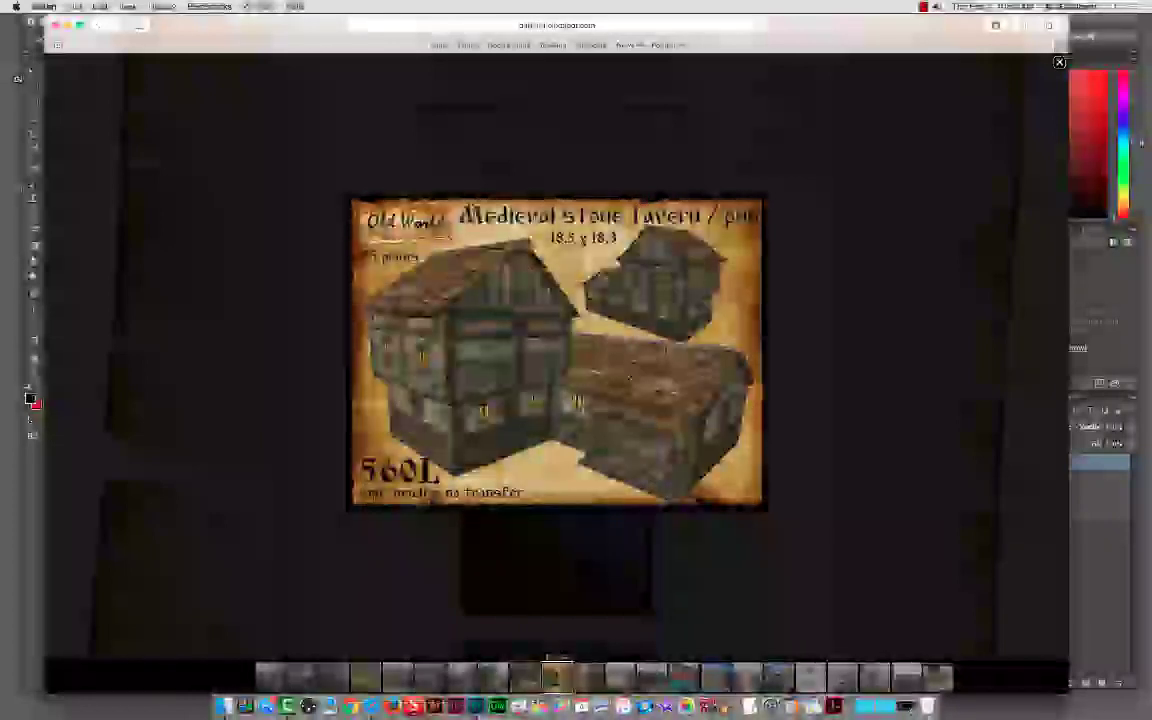
pyautogui.press('Right')
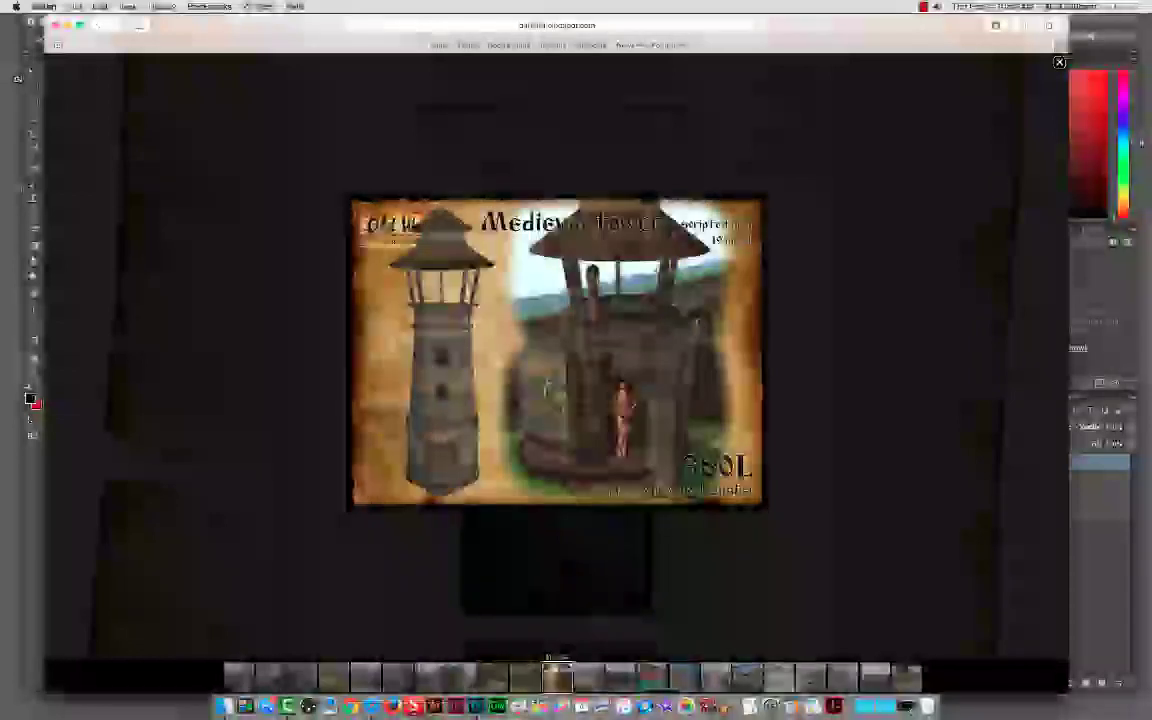
pyautogui.press('Right')
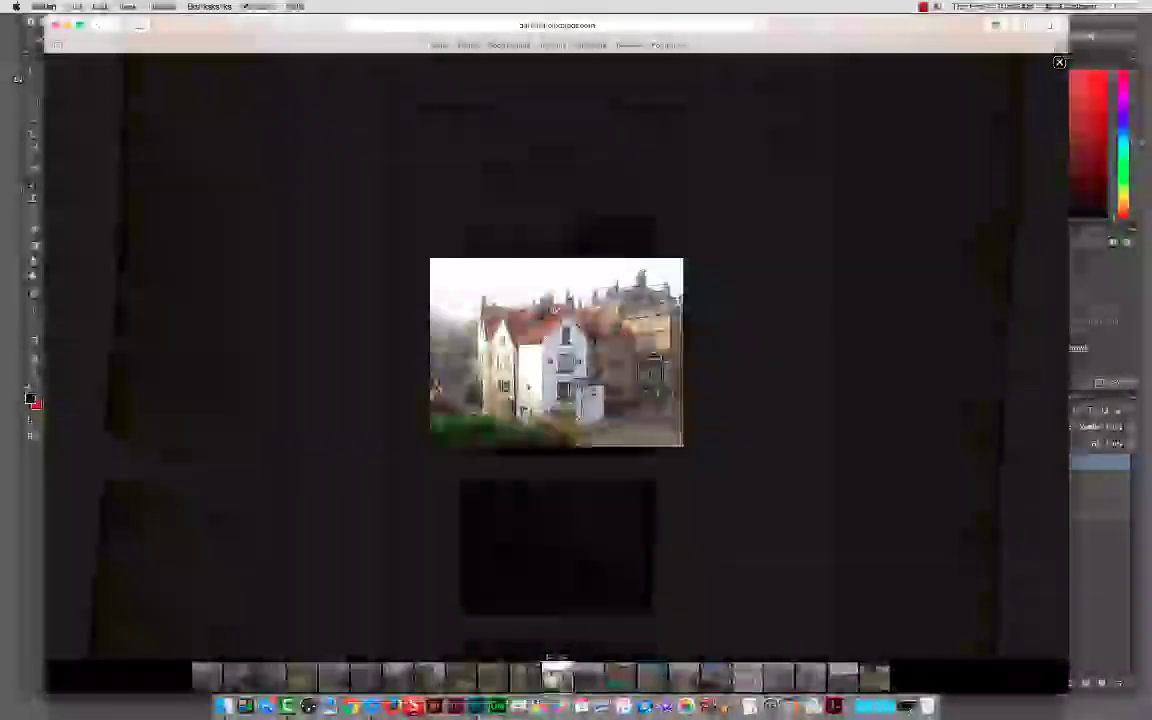
pyautogui.press('Right')
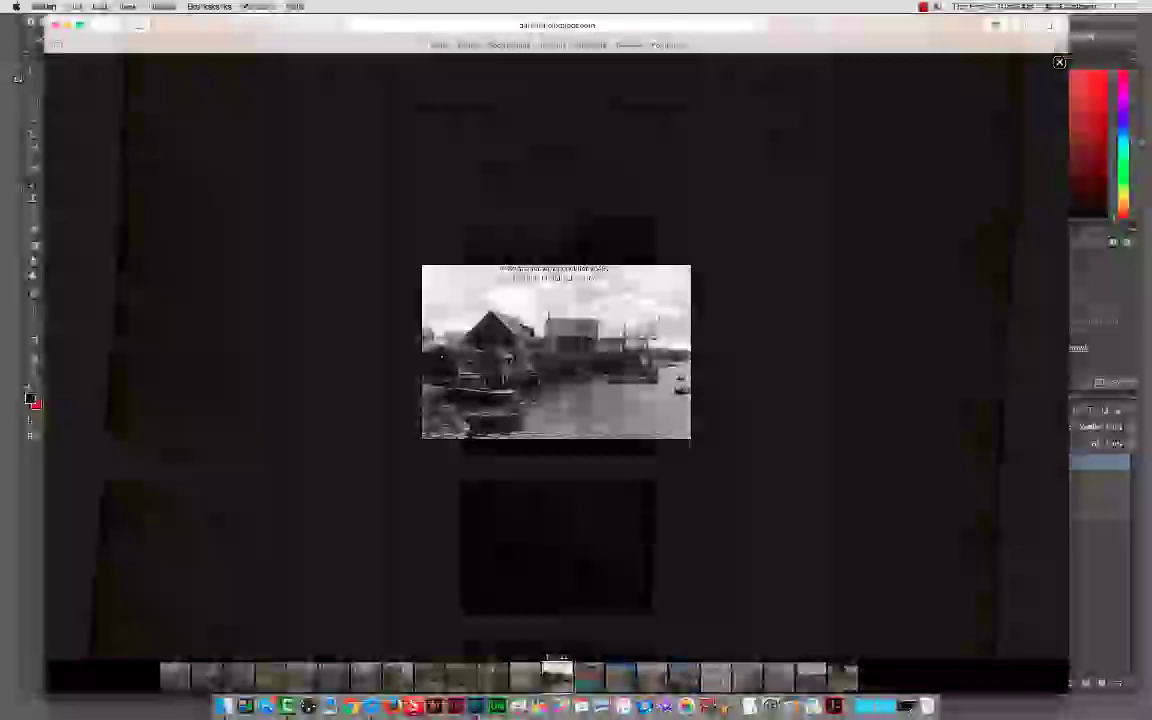
# Step: Go back through the reference images of medieval houses, cottages and street scenes to the castle painting
pyautogui.press('Left')
pyautogui.press('Left')
pyautogui.press('Left')
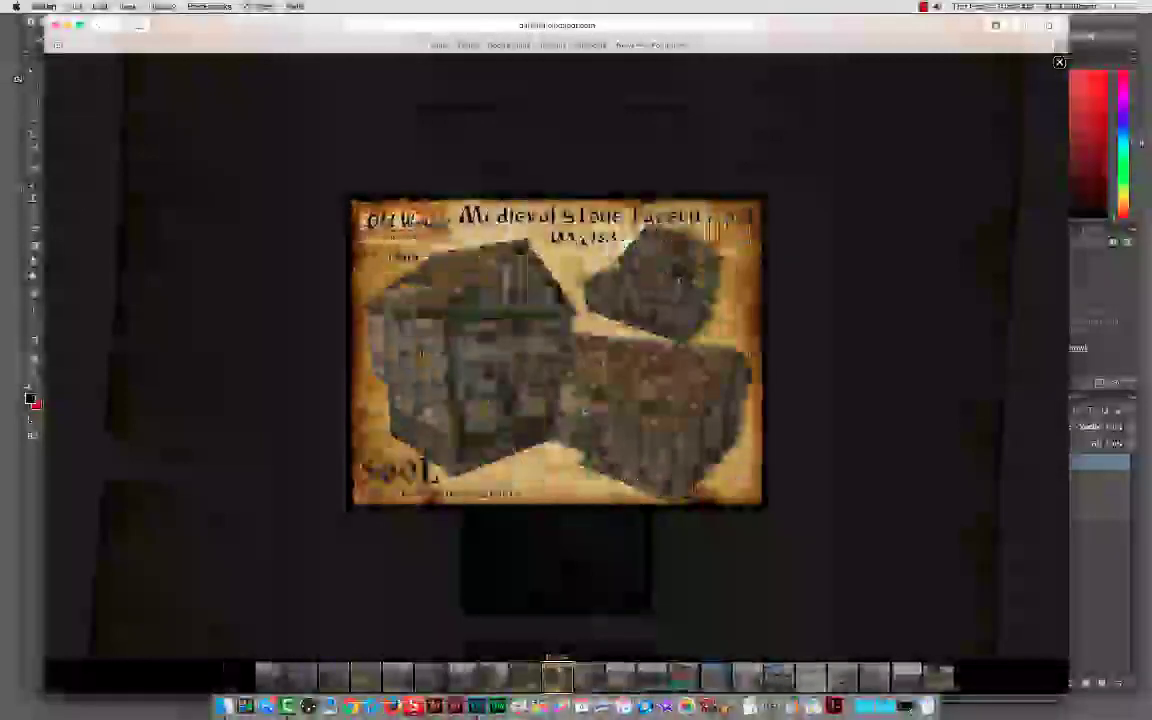
pyautogui.press('Left')
pyautogui.press('Left')
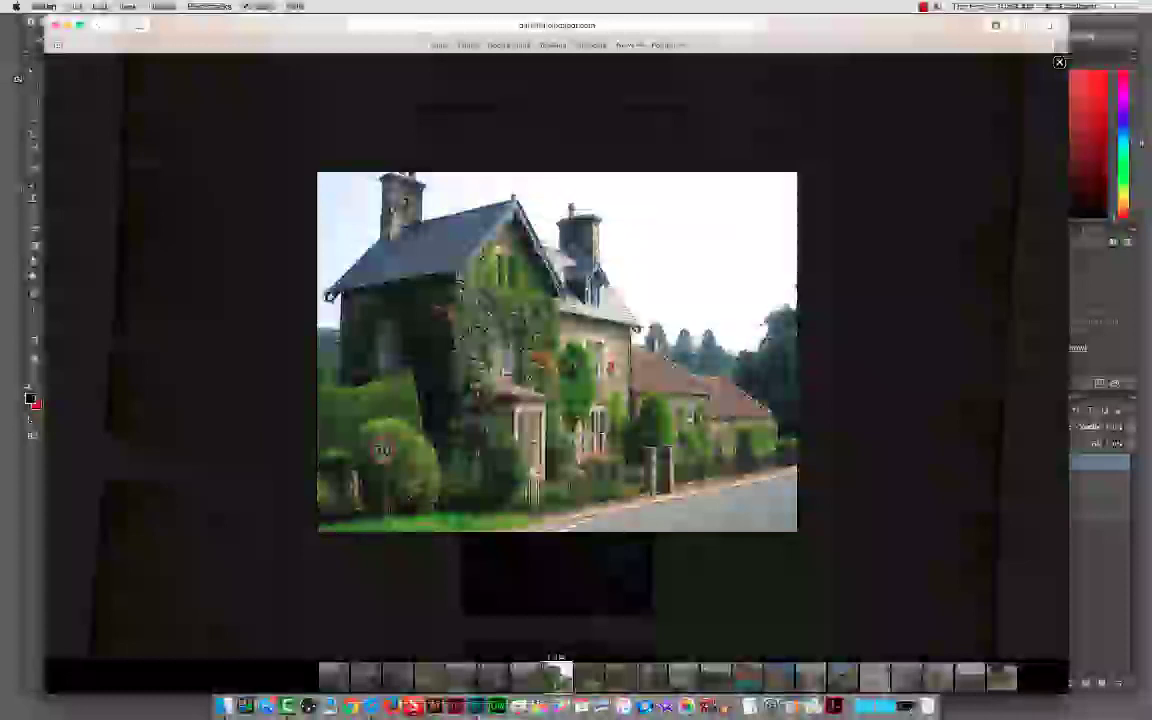
pyautogui.press('Left')
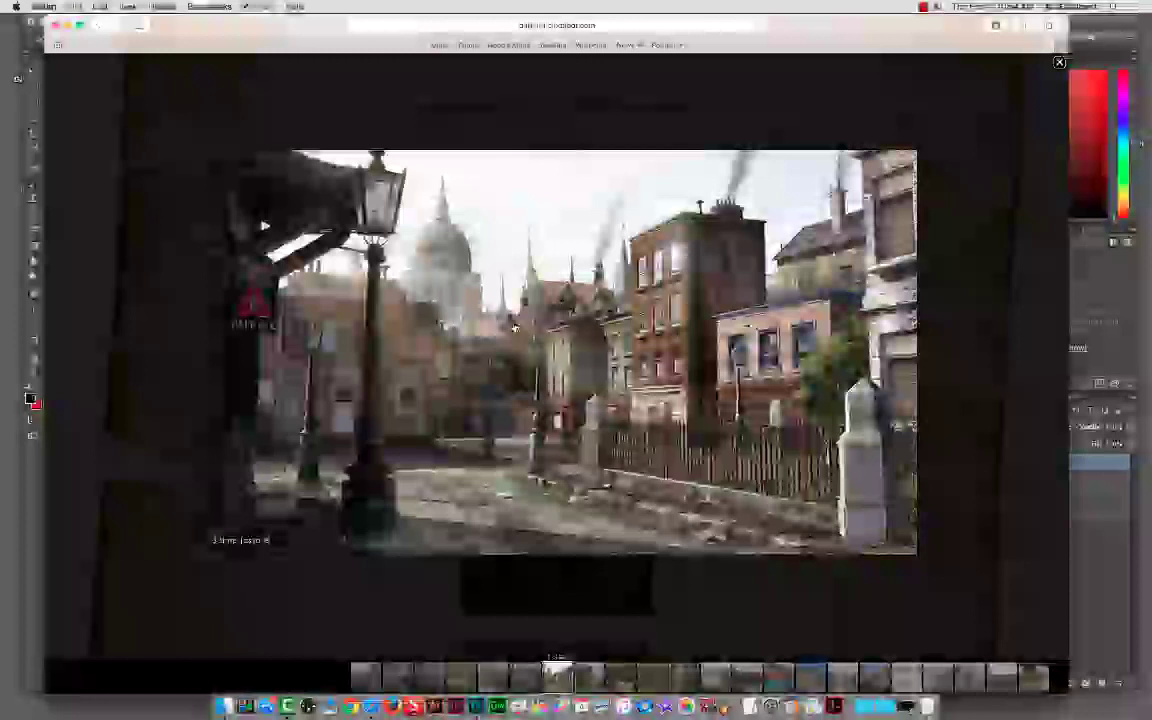
pyautogui.press('Left')
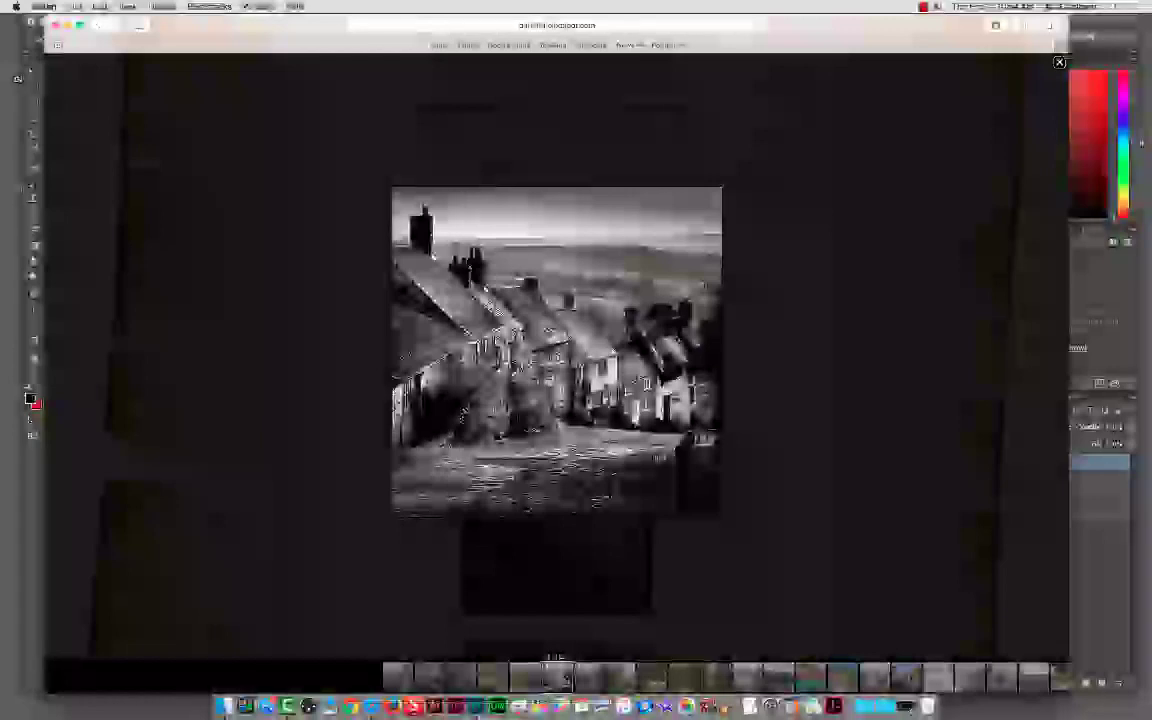
pyautogui.press('Left')
pyautogui.press('Left')
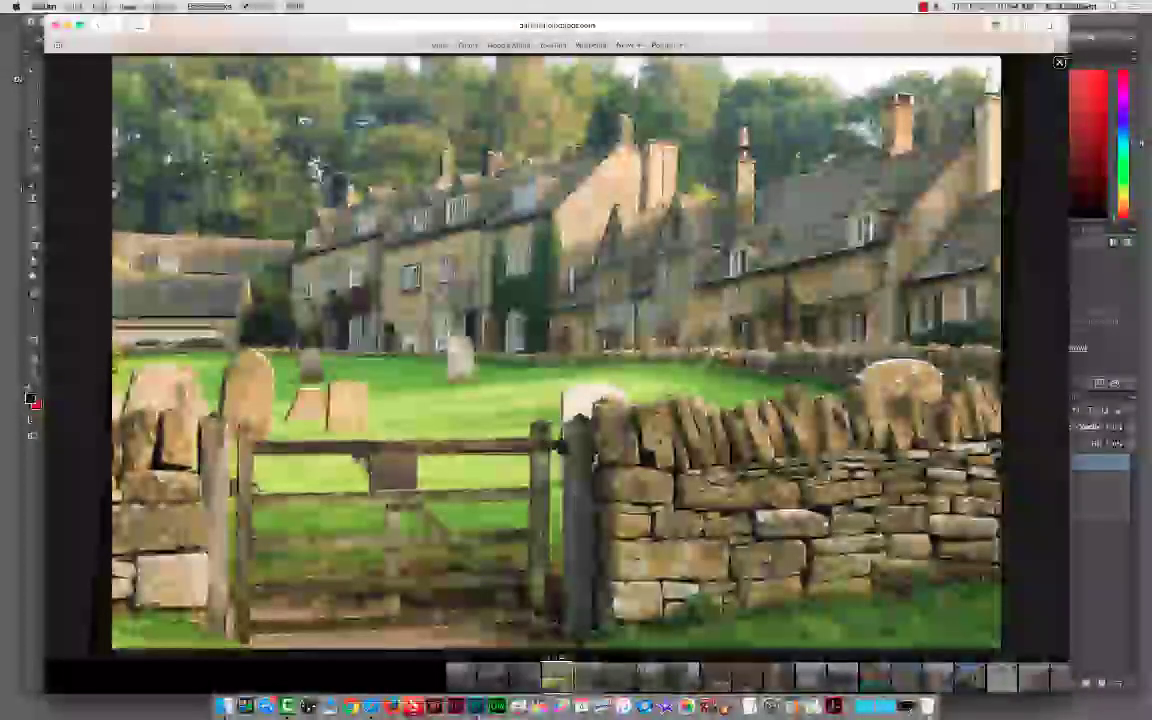
pyautogui.press('Left')
pyautogui.press('Left')
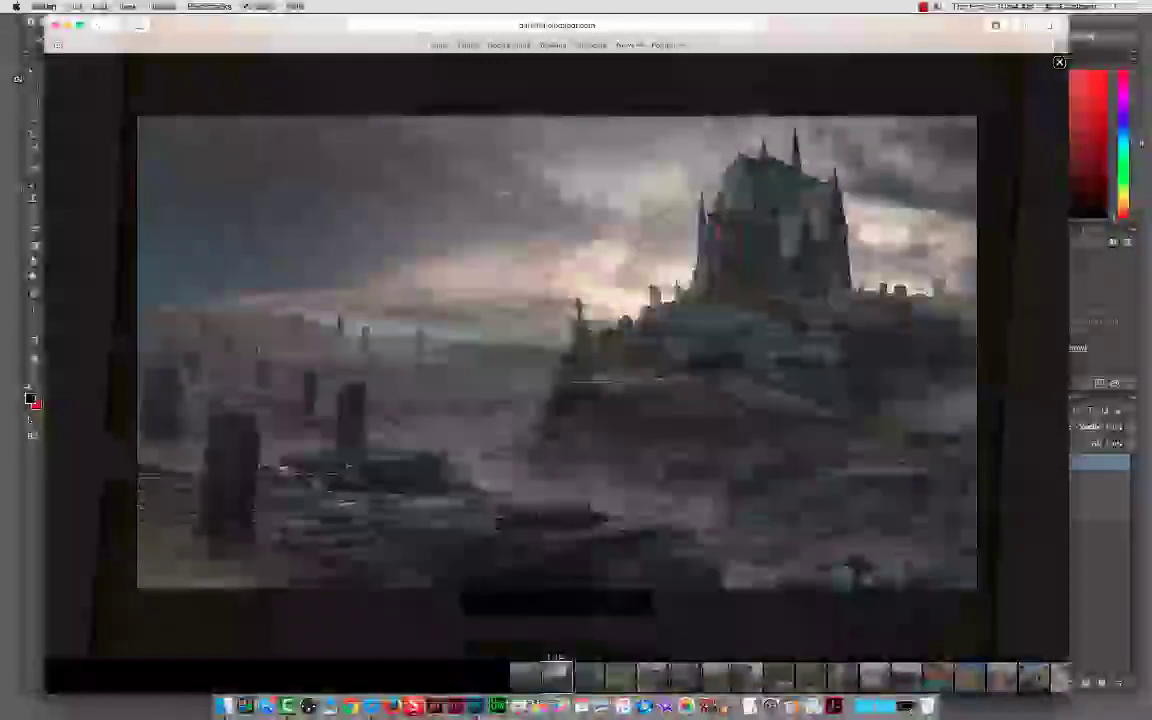
# Step: Compare the grey Old England rough with the castle painting, and return to the Photoshop canvas
pyautogui.click(578, 304)
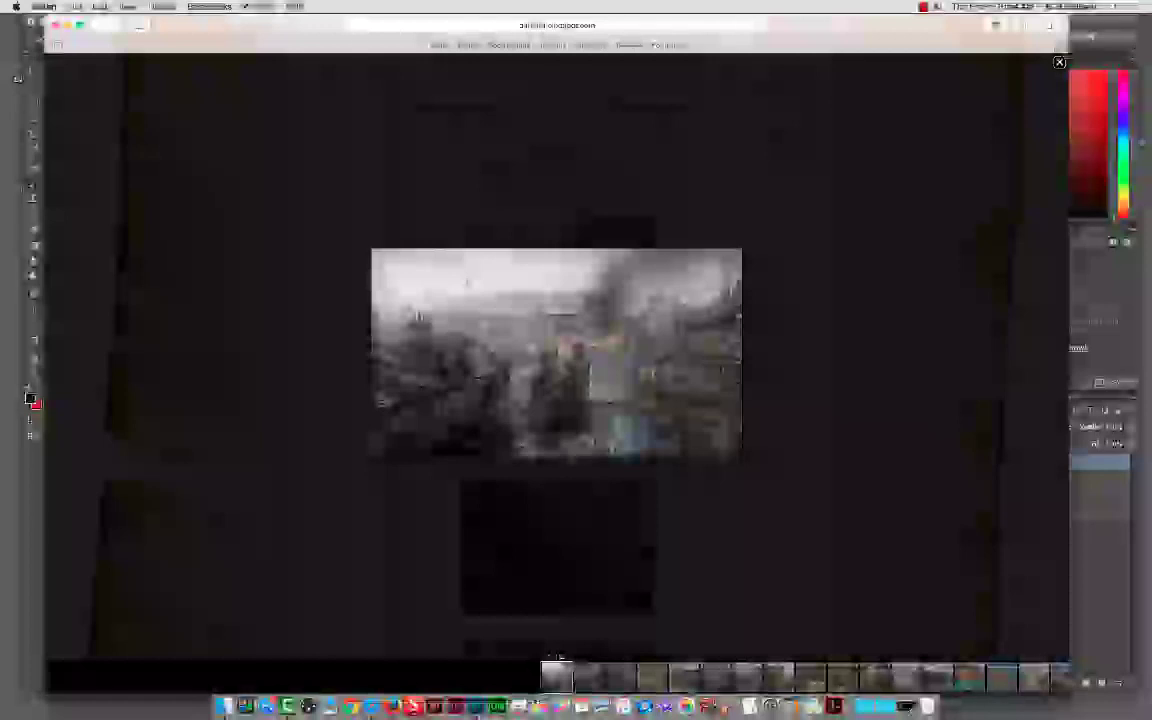
pyautogui.press('Right')
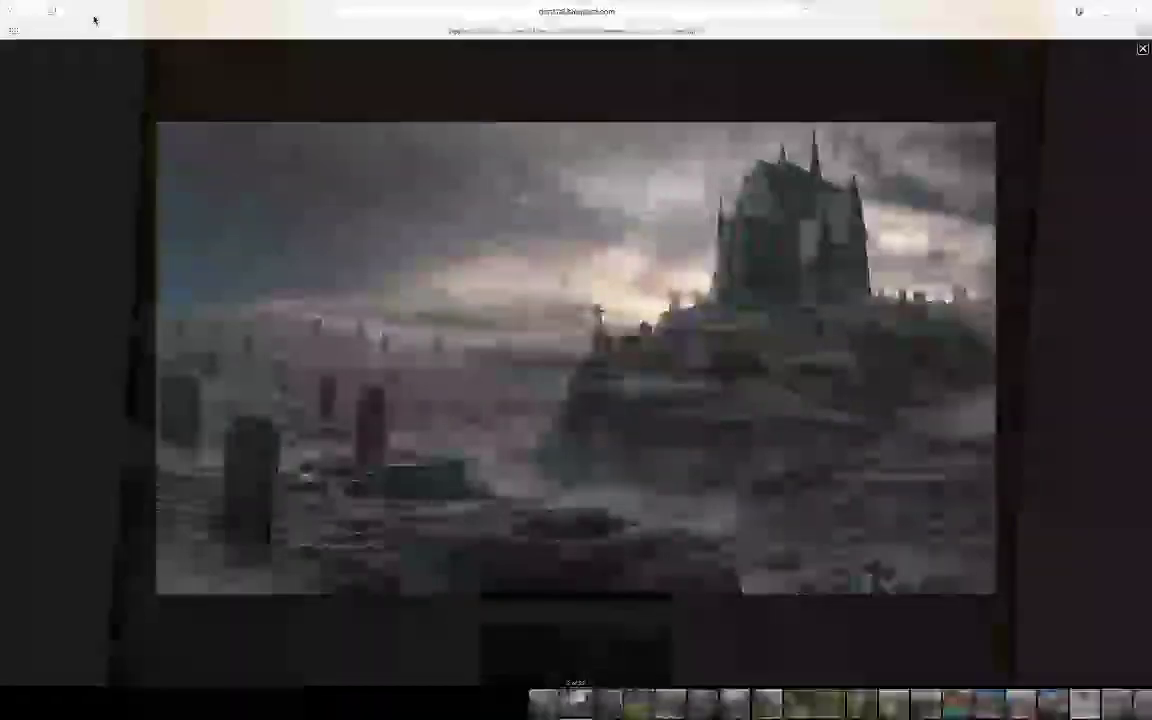
pyautogui.press('Escape')
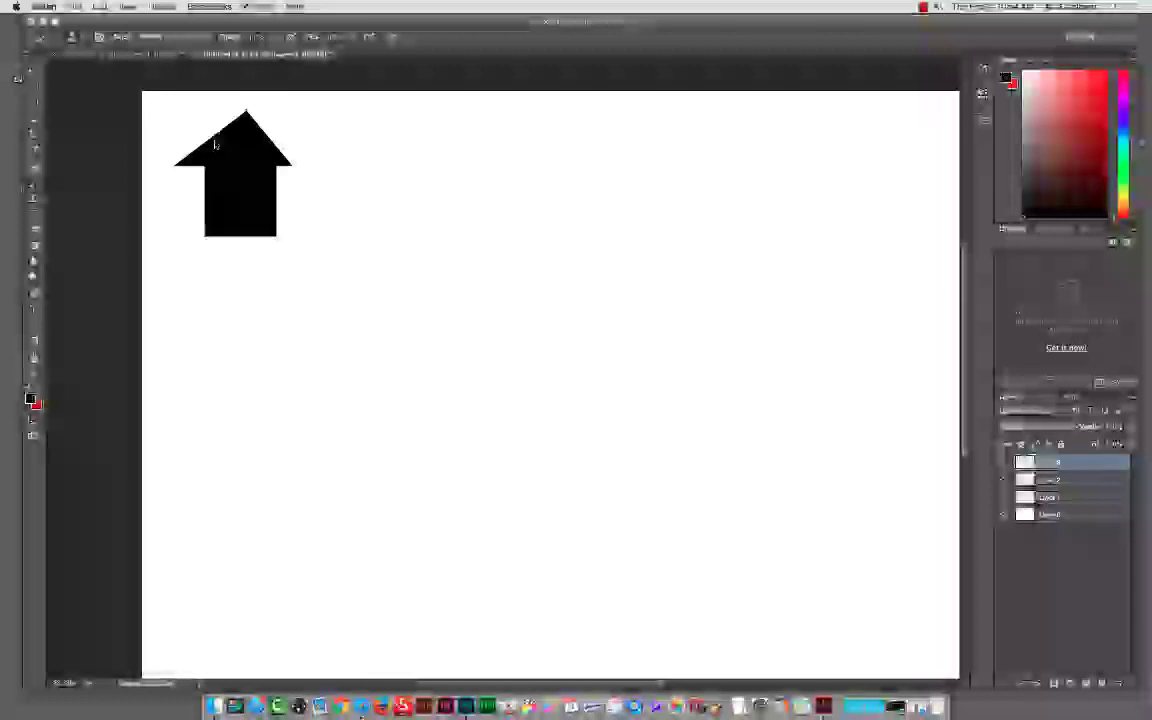
# Step: Widen the black house's left wall with brush strokes, and place a pasted copy of the house to its right
pyautogui.click(227, 189)
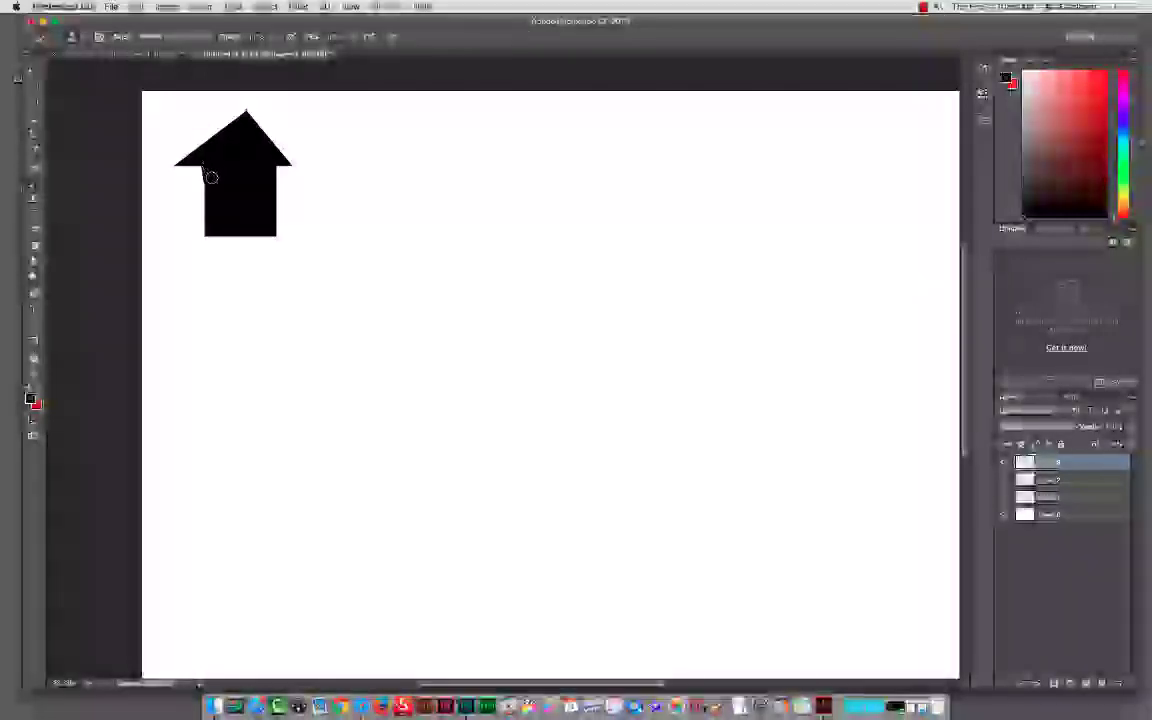
pyautogui.moveTo(200, 165)
pyautogui.mouseDown()
pyautogui.moveTo(199, 224)
pyautogui.moveTo(194, 159)
pyautogui.moveTo(178, 212)
pyautogui.moveTo(206, 228)
pyautogui.mouseUp()
pyautogui.press('super+a')
pyautogui.press('super+c')
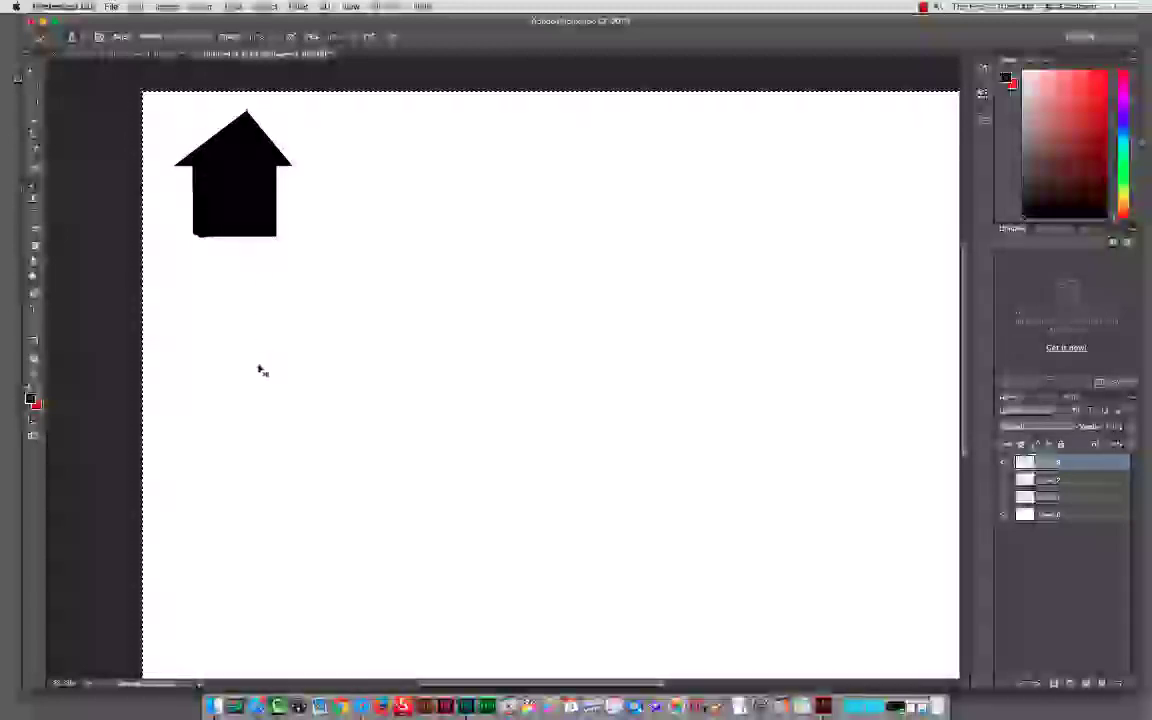
pyautogui.press('super+v')
pyautogui.press('v')
pyautogui.moveTo(668, 421); pyautogui.dragTo(398, 196)
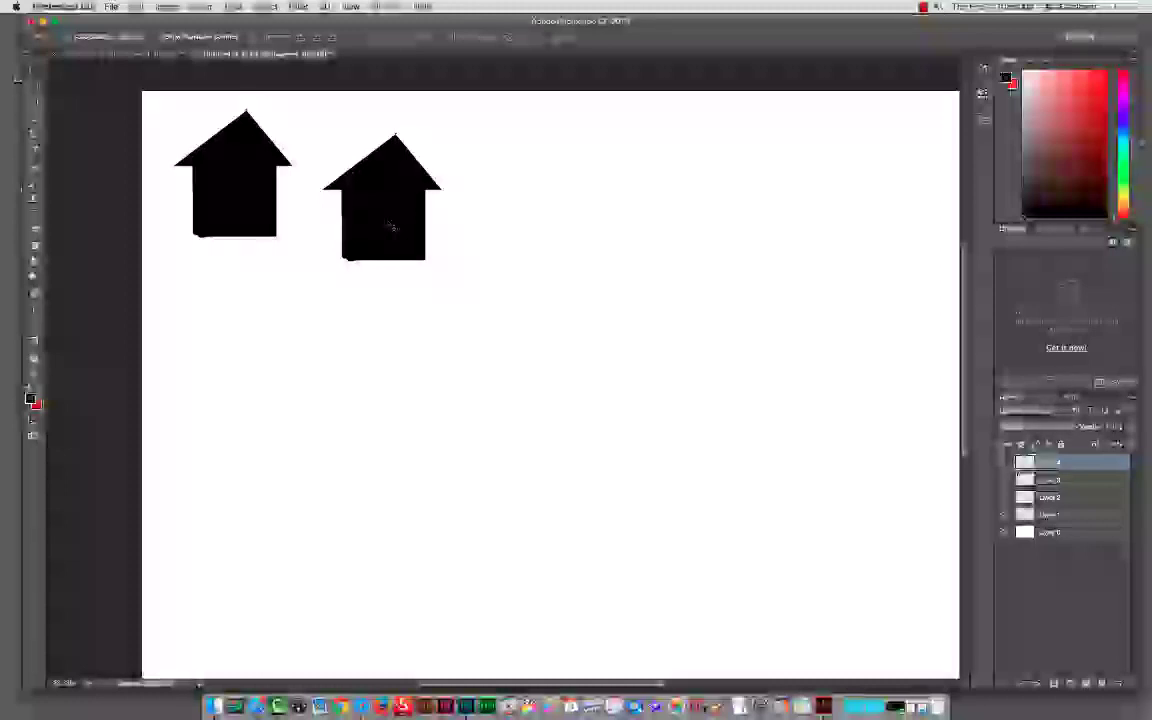
# Step: Choose a fine brush and handwrite the notes "6 chimneys", "angled roofs" and "stone front" as a list in the canvas's upper-right corner
pyautogui.press('b')
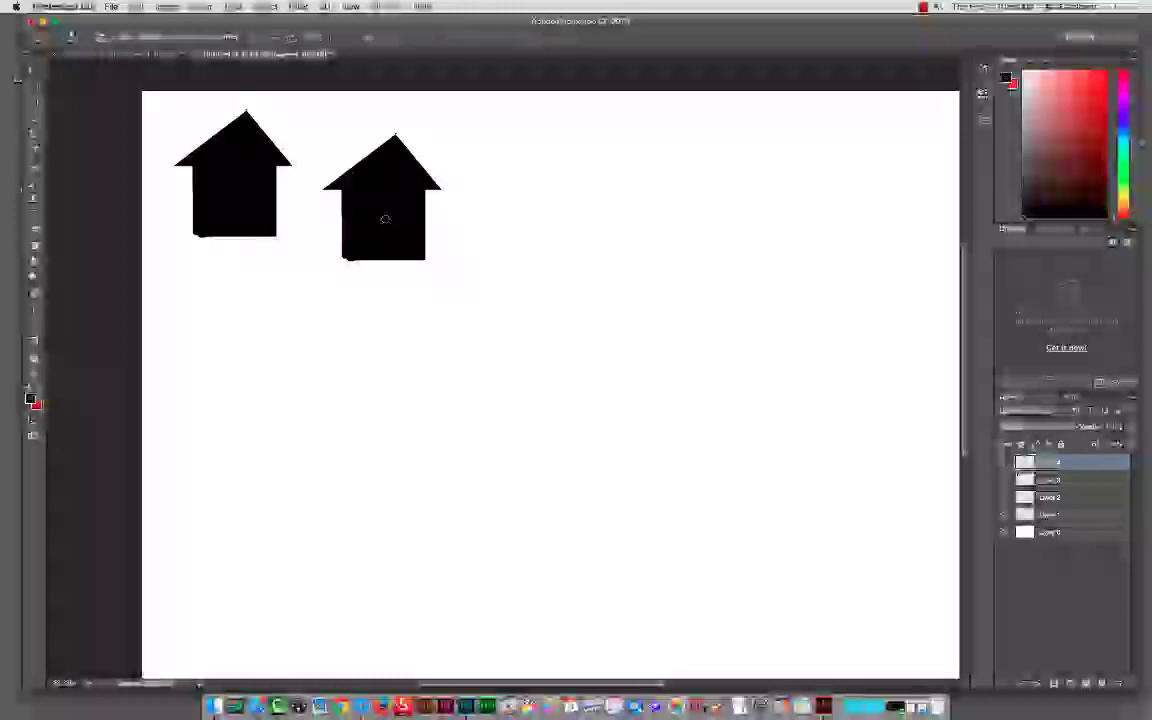
pyautogui.rightClick(715, 150)
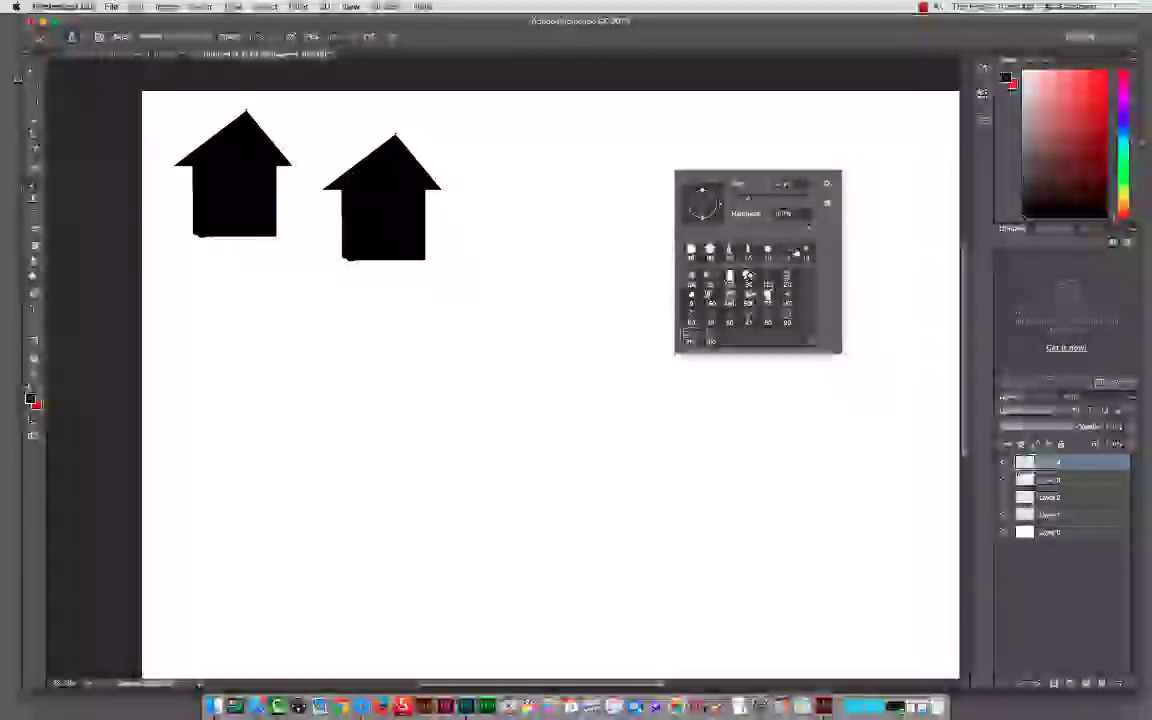
pyautogui.click(791, 253)
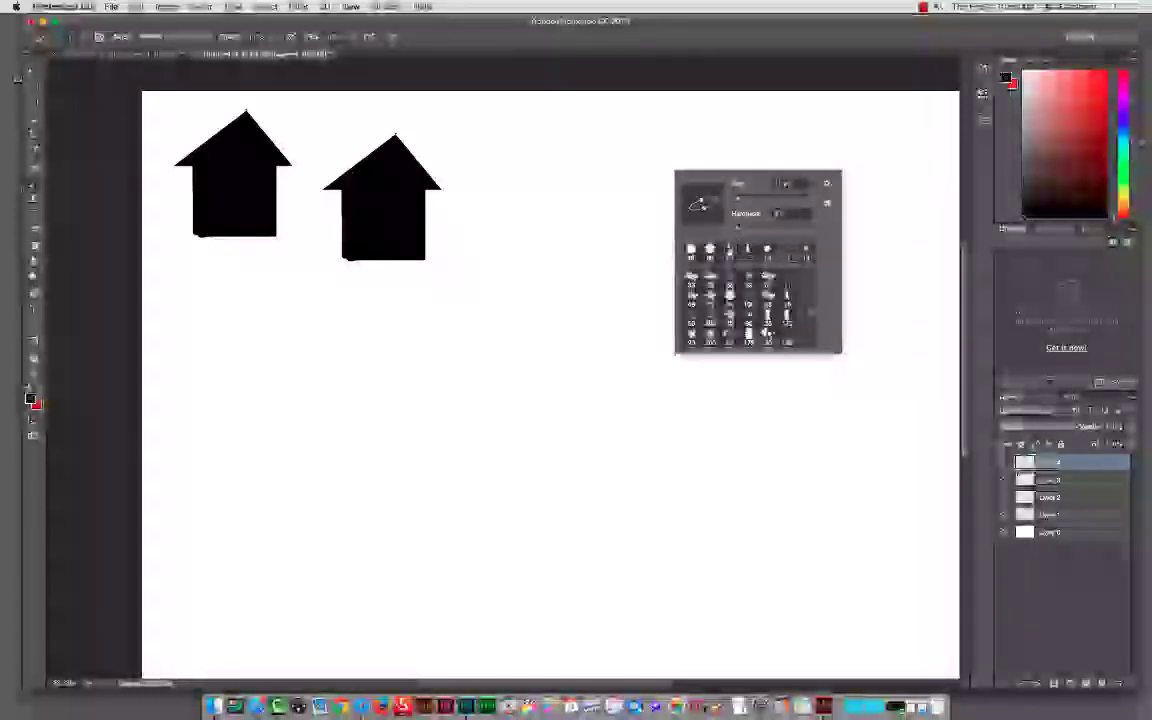
pyautogui.click(733, 252)
pyautogui.click(886, 80)
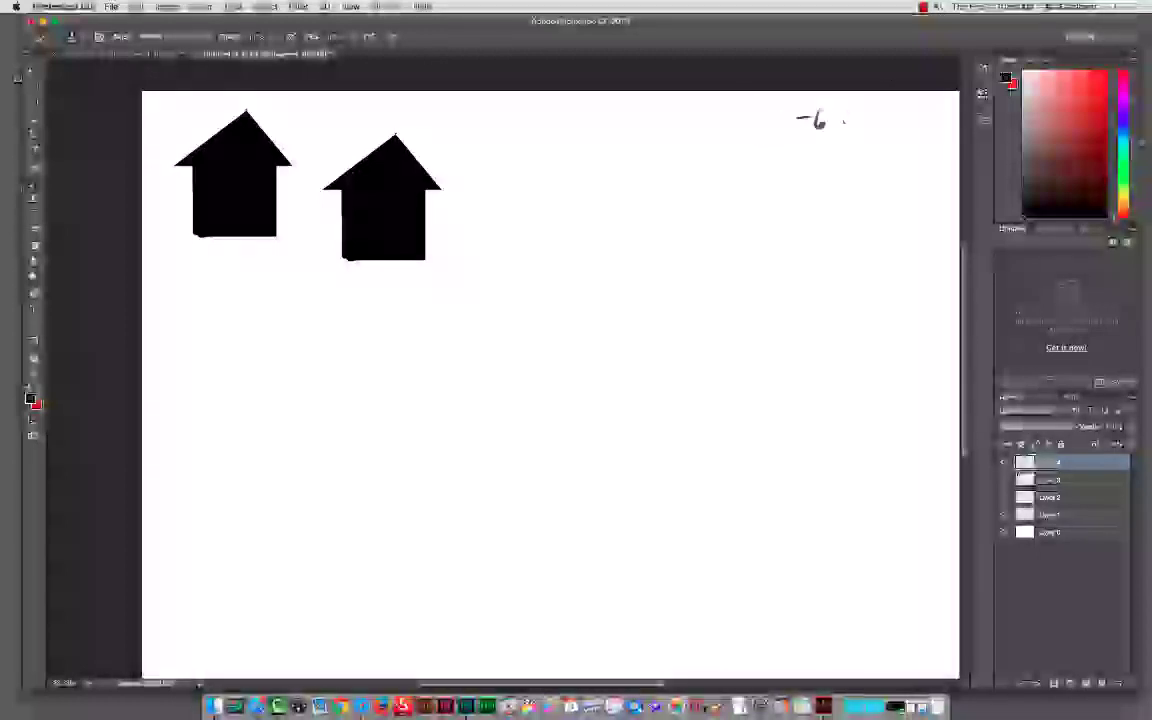
pyautogui.moveTo(848, 120)
pyautogui.mouseDown()
pyautogui.moveTo(902, 116)
pyautogui.moveTo(899, 127)
pyautogui.mouseUp()
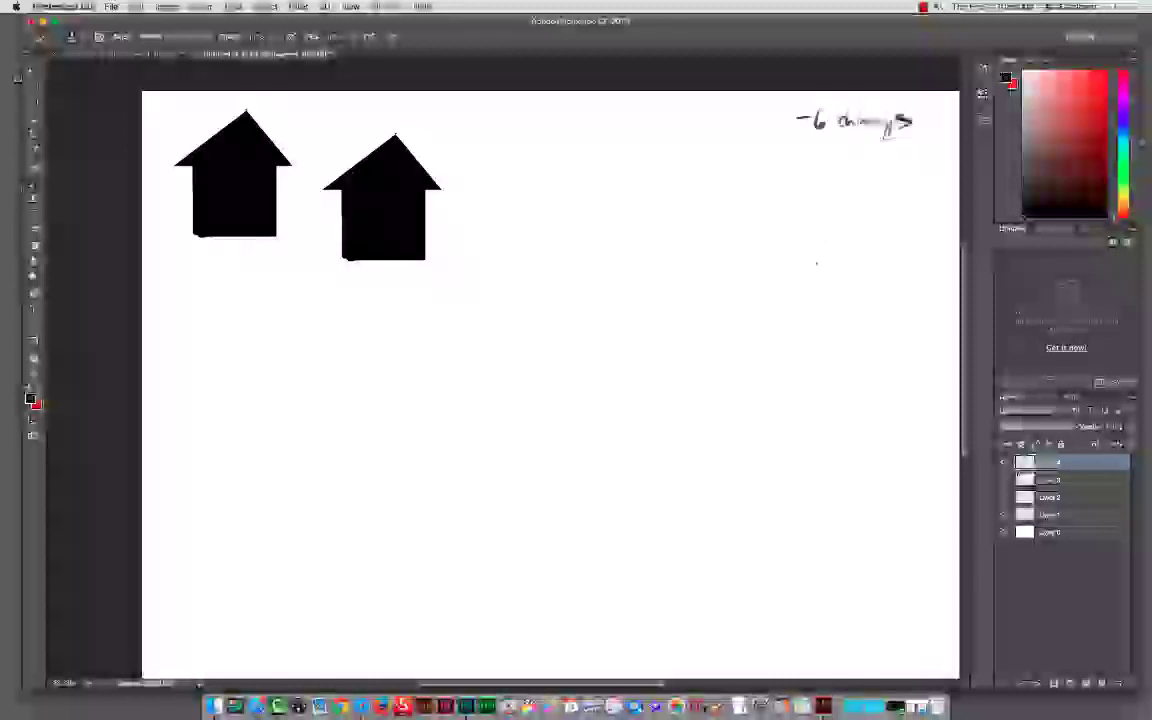
pyautogui.moveTo(798, 157)
pyautogui.mouseDown()
pyautogui.moveTo(842, 152)
pyautogui.moveTo(848, 165)
pyautogui.moveTo(920, 146)
pyautogui.moveTo(926, 158)
pyautogui.mouseUp()
pyautogui.moveTo(797, 184); pyautogui.dragTo(916, 185)
pyautogui.moveTo(923, 172)
pyautogui.mouseDown()
pyautogui.moveTo(922, 187)
pyautogui.moveTo(940, 177)
pyautogui.mouseUp()
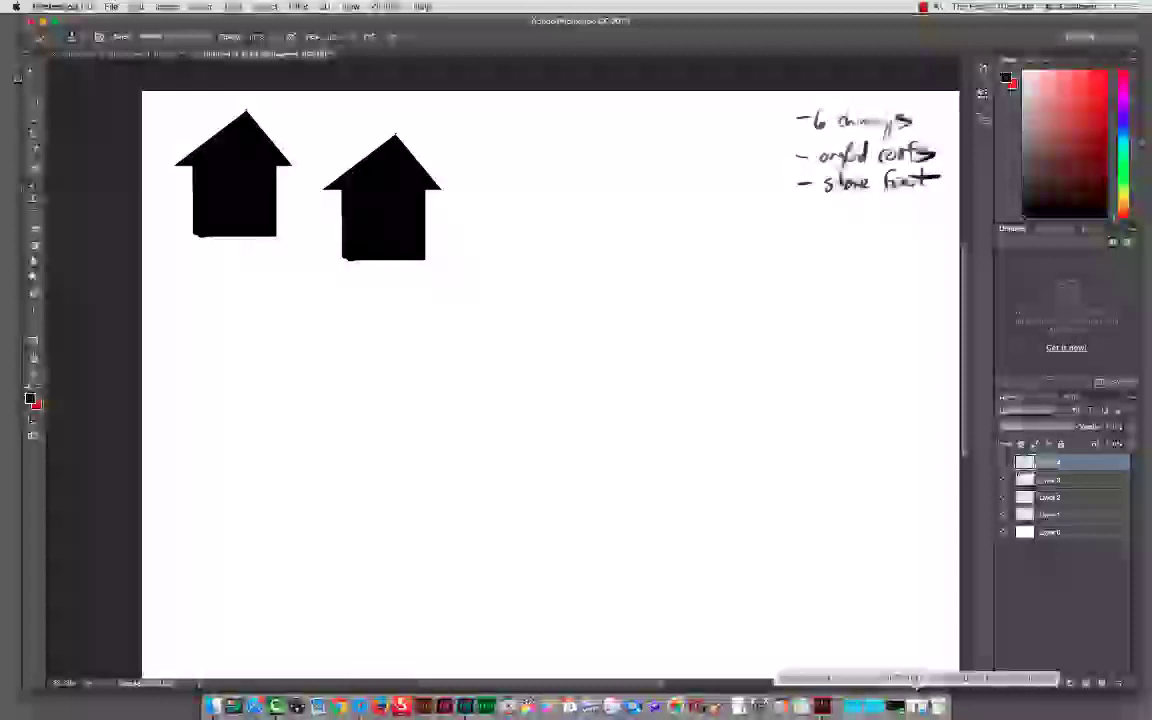
# Step: Bring back the Old England reference page in the browser, check its images, and move its window out of the canvas's way
pyautogui.click(914, 684)
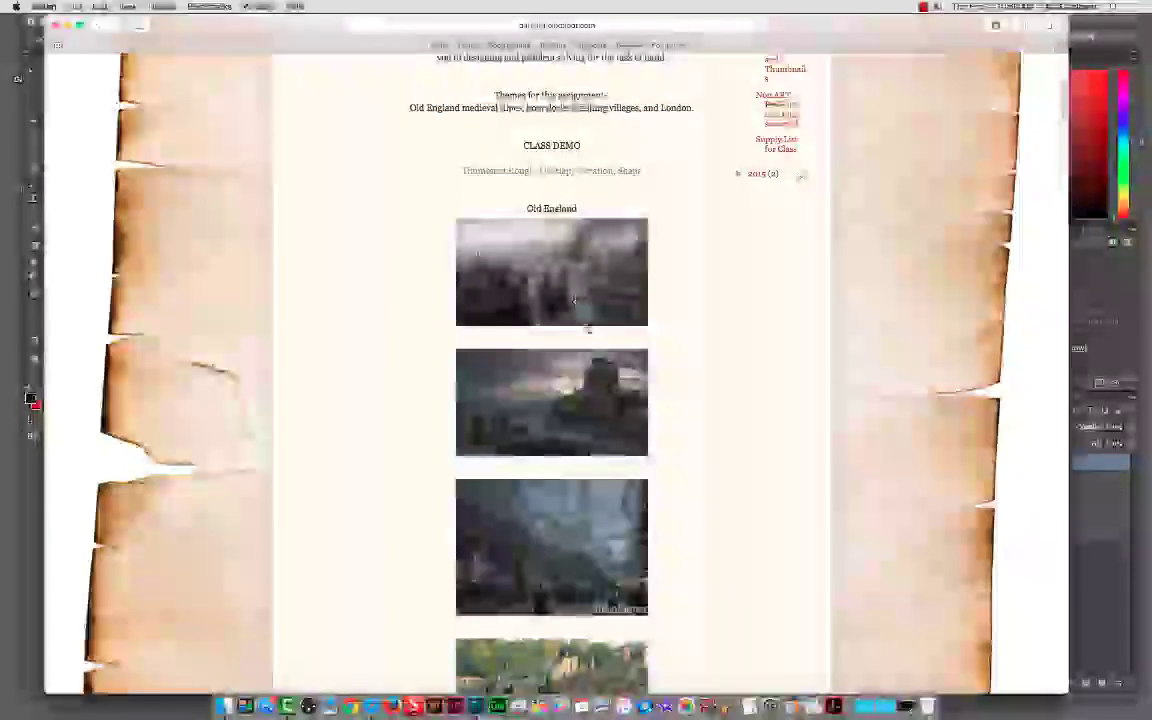
pyautogui.scroll(-2, 520, 275)
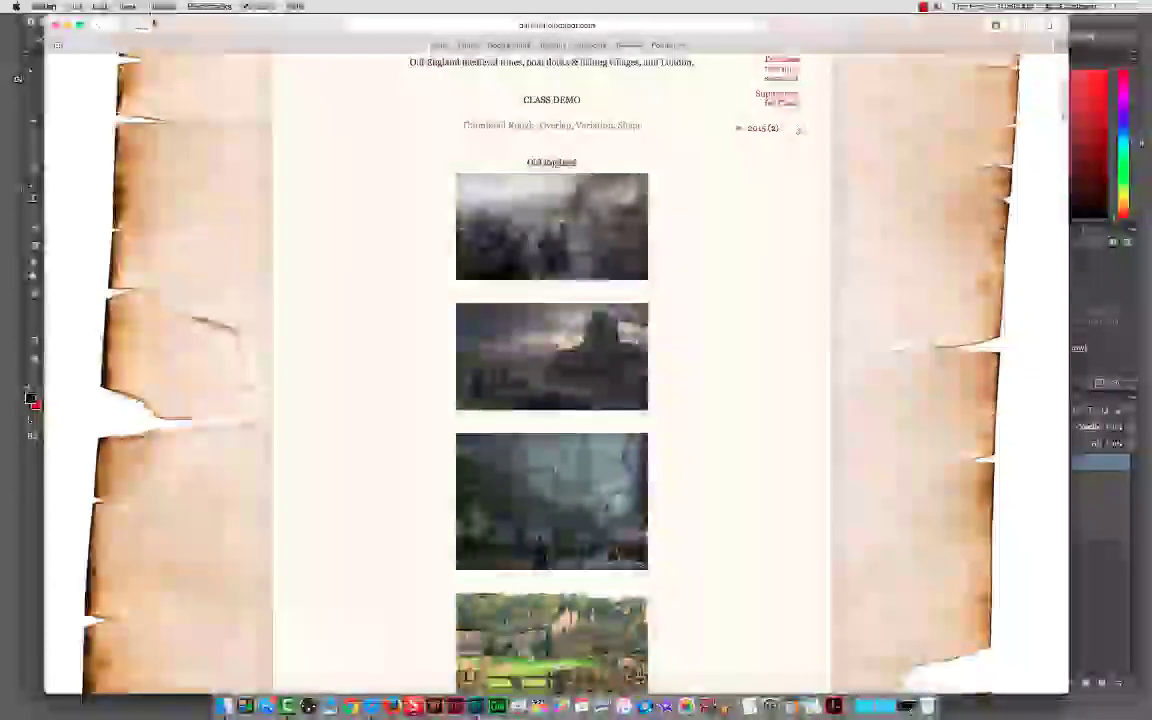
pyautogui.moveTo(179, 25); pyautogui.dragTo(667, 575)
# Step: Handwrite "fencing" and "height difference" below the existing notes on the Photoshop canvas, and start another bullet
pyautogui.click(810, 207)
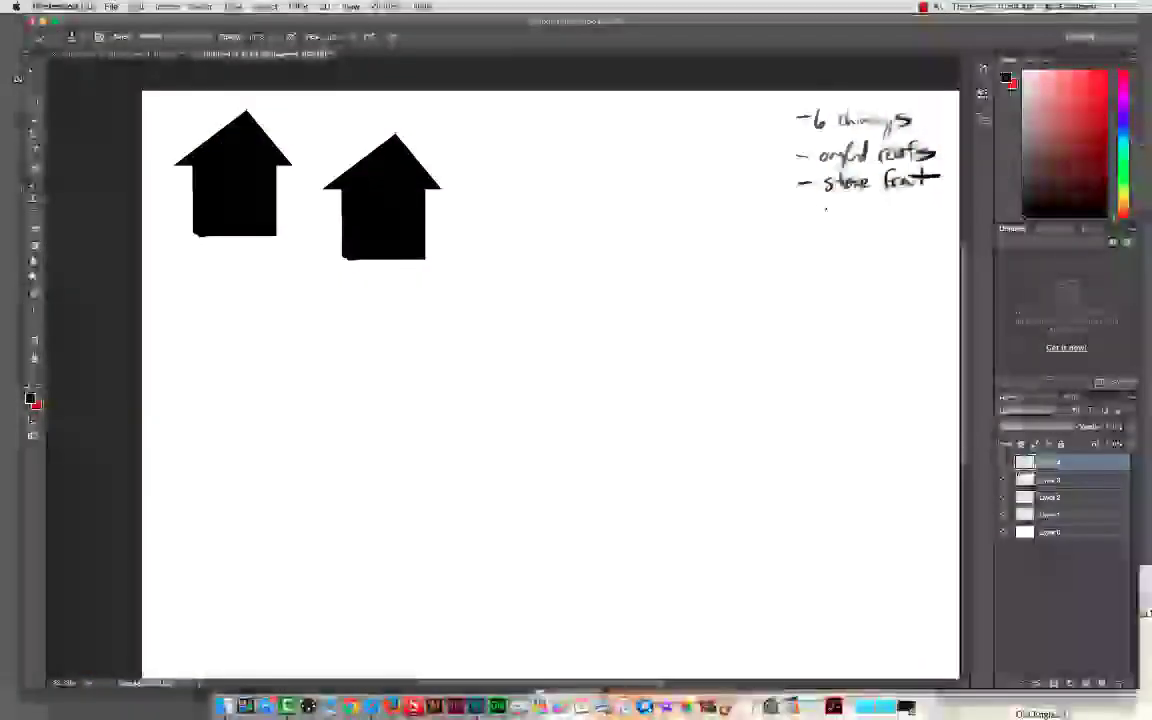
pyautogui.moveTo(806, 209)
pyautogui.mouseDown()
pyautogui.moveTo(875, 207)
pyautogui.moveTo(870, 228)
pyautogui.moveTo(814, 235)
pyautogui.mouseUp()
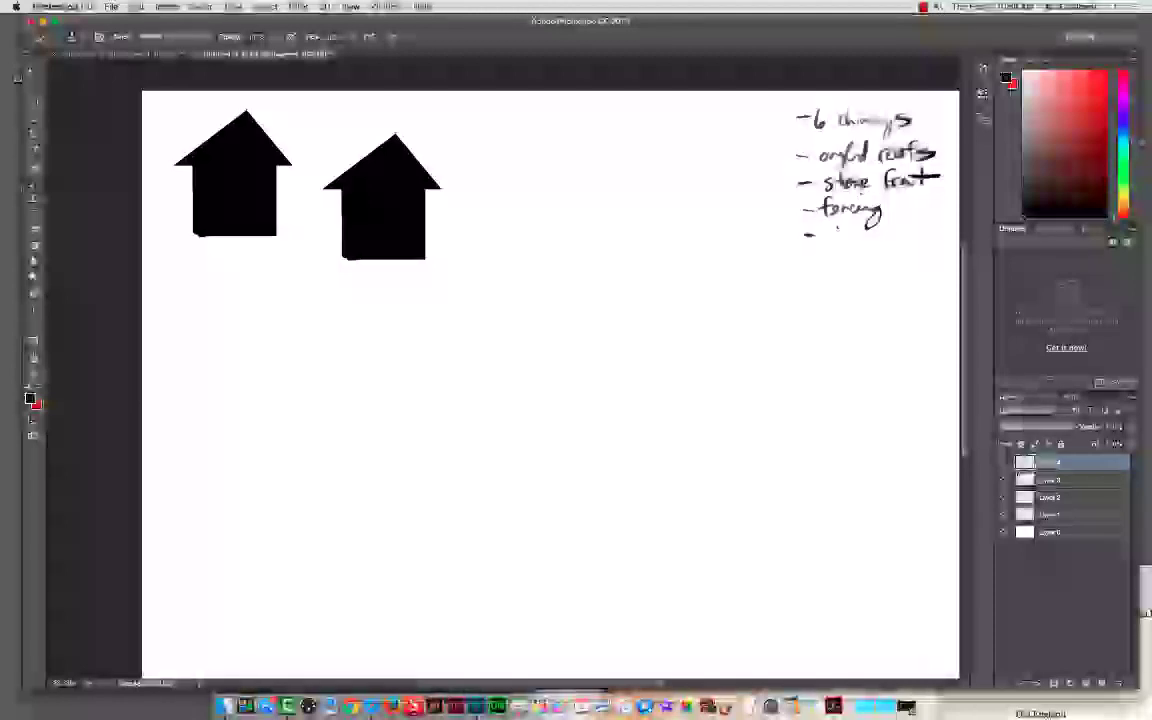
pyautogui.moveTo(824, 226)
pyautogui.mouseDown()
pyautogui.moveTo(834, 240)
pyautogui.moveTo(880, 226)
pyautogui.moveTo(912, 238)
pyautogui.moveTo(955, 230)
pyautogui.mouseUp()
pyautogui.moveTo(806, 255); pyautogui.dragTo(817, 258)
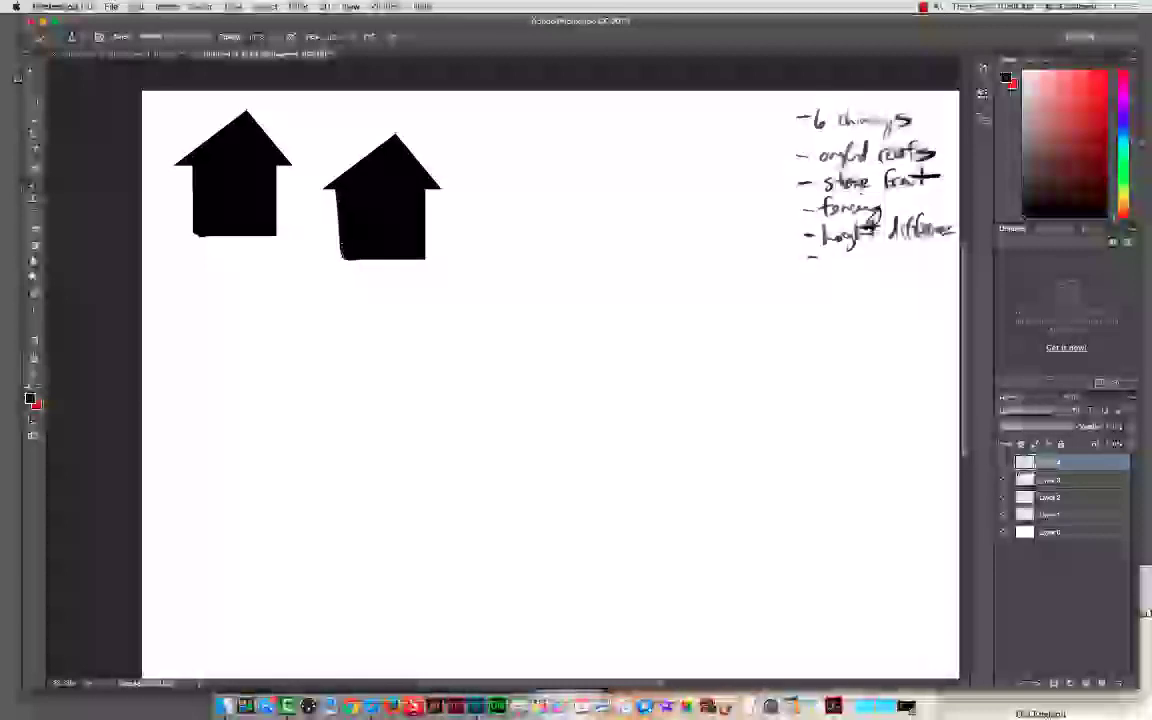
# Step: Paint a railed porch on the left side of the second house, and add a dormer and two chimneys to its roof
pyautogui.moveTo(340, 255)
pyautogui.mouseDown()
pyautogui.moveTo(316, 257)
pyautogui.moveTo(349, 243)
pyautogui.moveTo(306, 256)
pyautogui.moveTo(435, 261)
pyautogui.mouseUp()
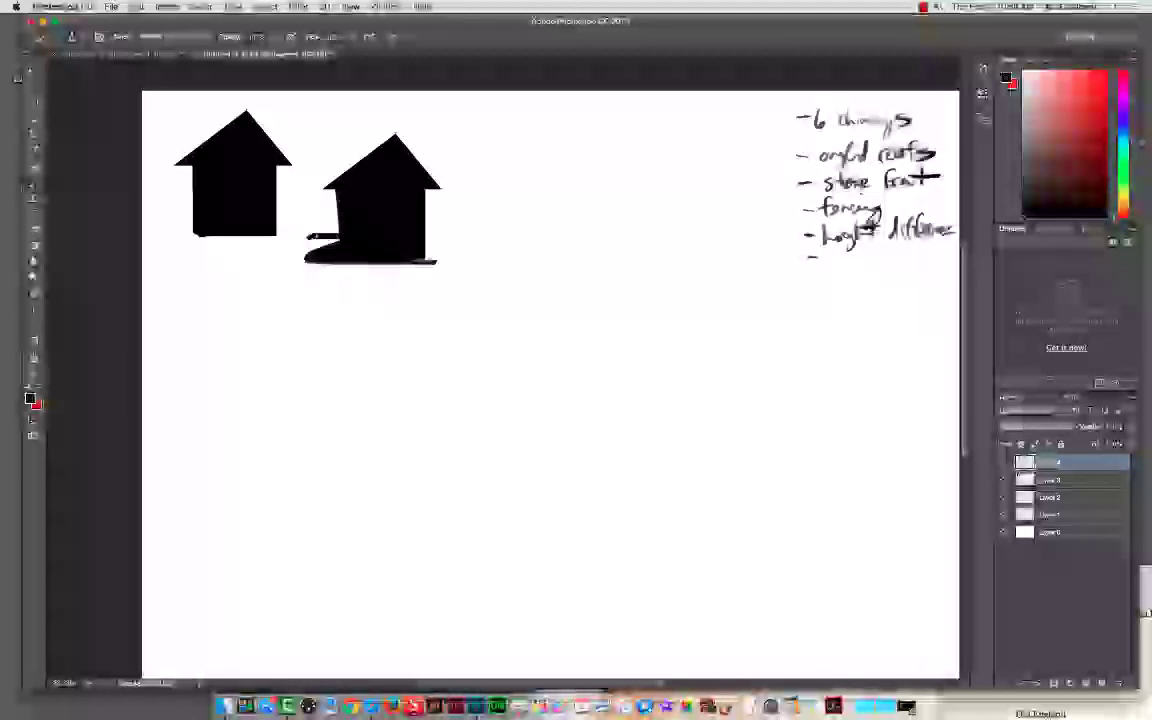
pyautogui.moveTo(314, 236)
pyautogui.mouseDown()
pyautogui.moveTo(316, 253)
pyautogui.moveTo(332, 248)
pyautogui.moveTo(314, 222)
pyautogui.moveTo(340, 224)
pyautogui.mouseUp()
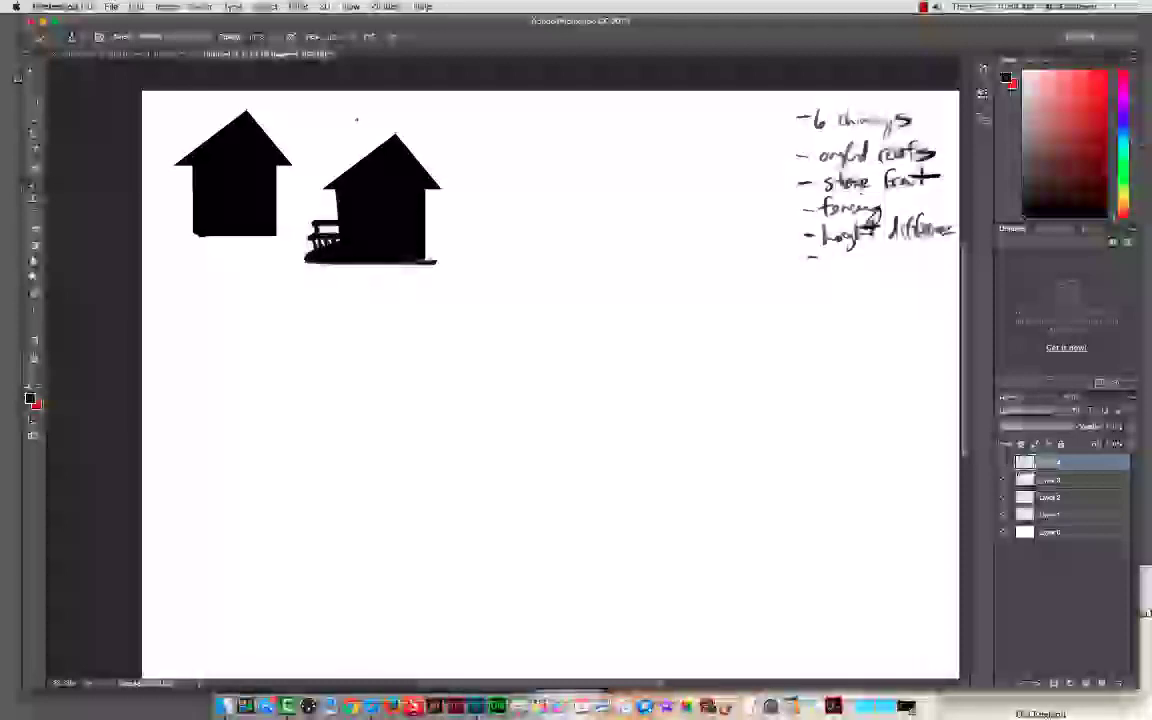
pyautogui.moveTo(349, 156)
pyautogui.mouseDown()
pyautogui.moveTo(350, 172)
pyautogui.moveTo(369, 156)
pyautogui.moveTo(351, 153)
pyautogui.moveTo(353, 138)
pyautogui.moveTo(391, 141)
pyautogui.moveTo(349, 156)
pyautogui.moveTo(366, 143)
pyautogui.mouseUp()
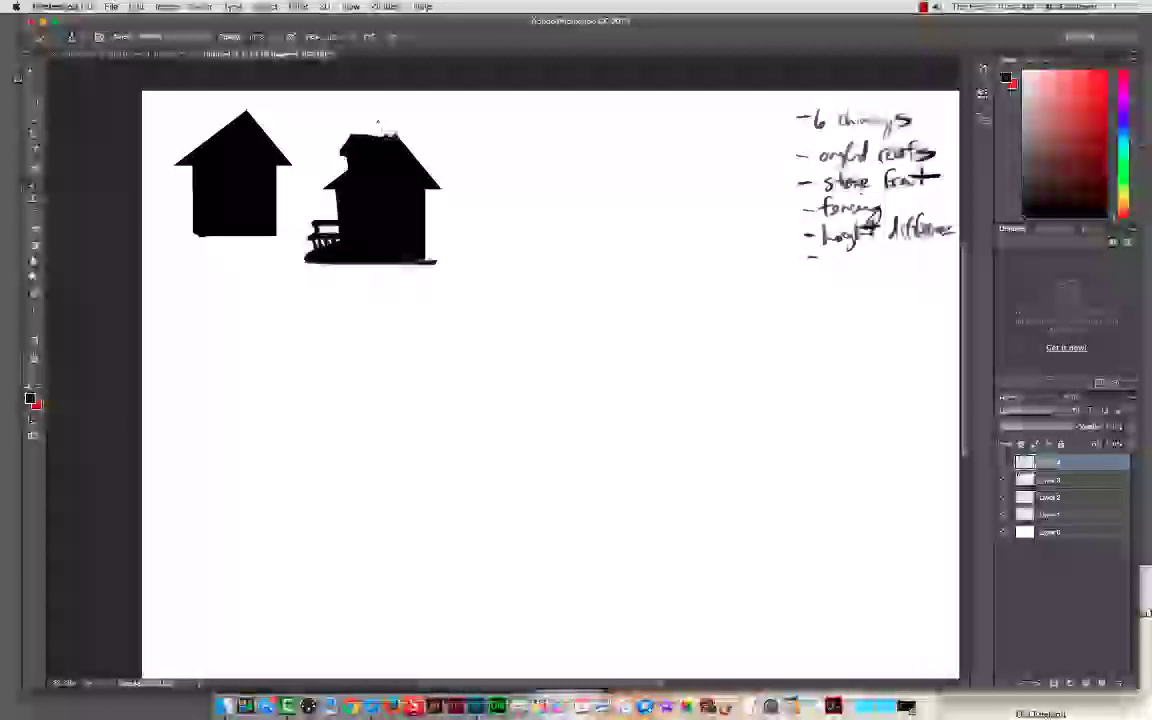
pyautogui.moveTo(385, 126)
pyautogui.mouseDown()
pyautogui.moveTo(388, 140)
pyautogui.moveTo(387, 118)
pyautogui.moveTo(414, 121)
pyautogui.moveTo(420, 165)
pyautogui.moveTo(418, 124)
pyautogui.moveTo(419, 156)
pyautogui.mouseUp()
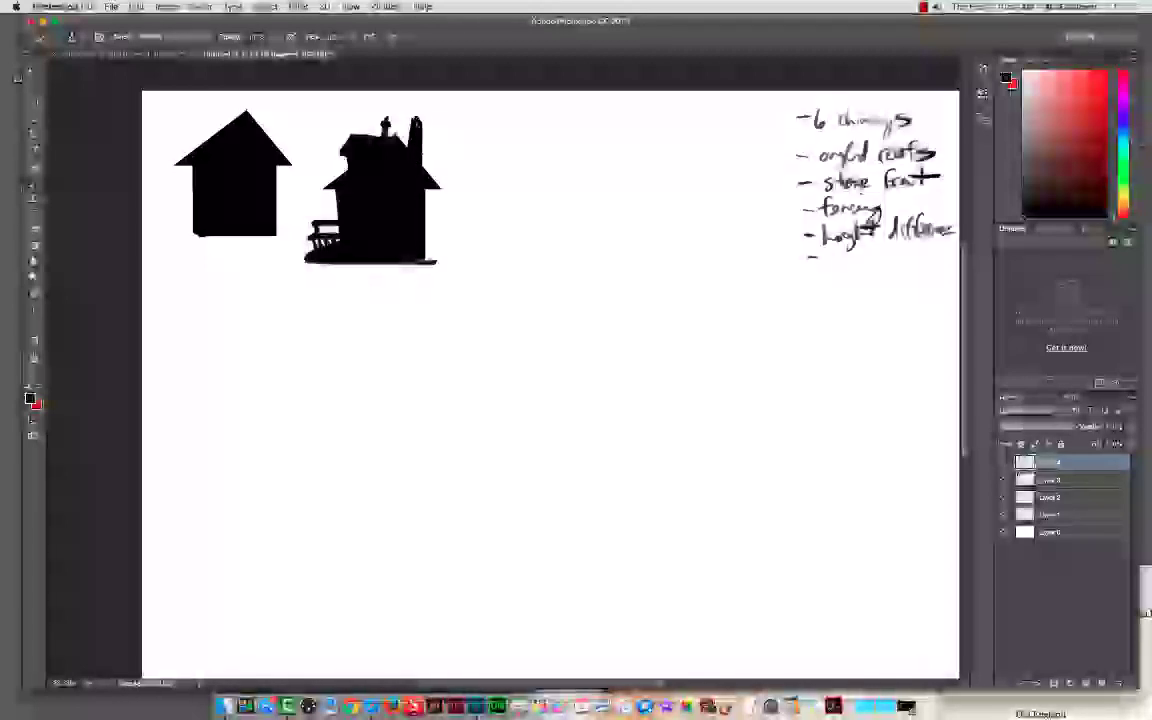
pyautogui.moveTo(376, 116)
pyautogui.mouseDown()
pyautogui.moveTo(378, 97)
pyautogui.moveTo(423, 174)
pyautogui.mouseUp()
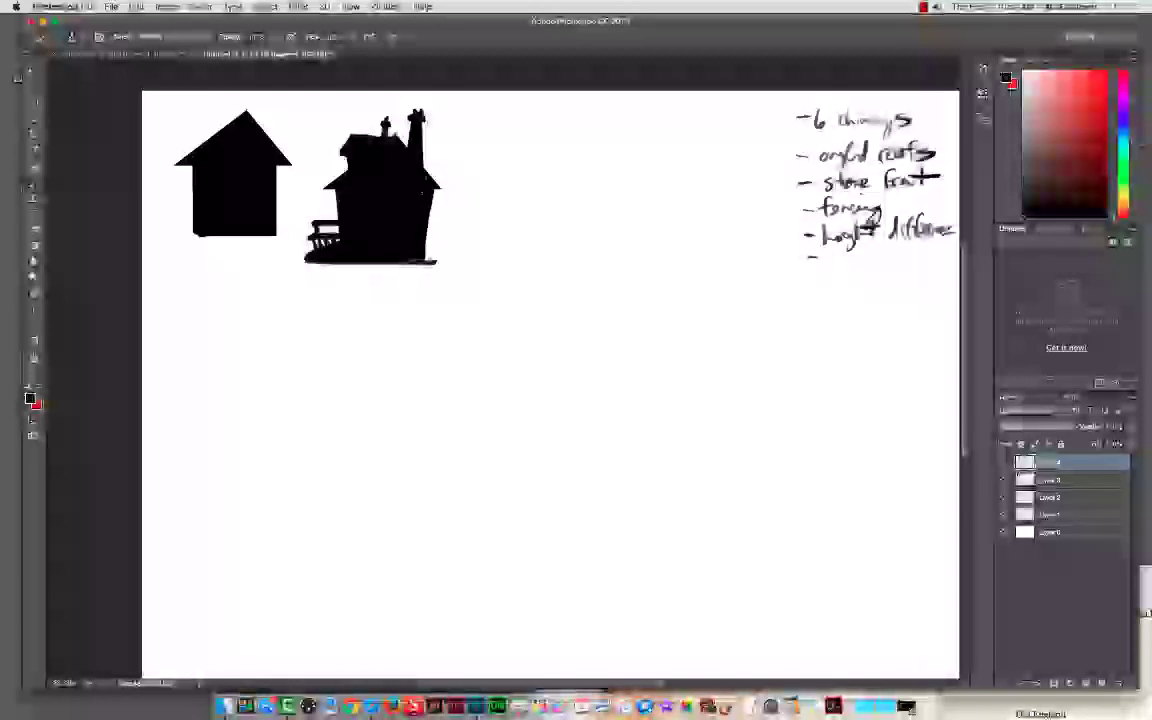
# Step: Extend the second house's right eave with a bracket beneath it, and paint railed steps down to the ground
pyautogui.moveTo(432, 182); pyautogui.dragTo(448, 186)
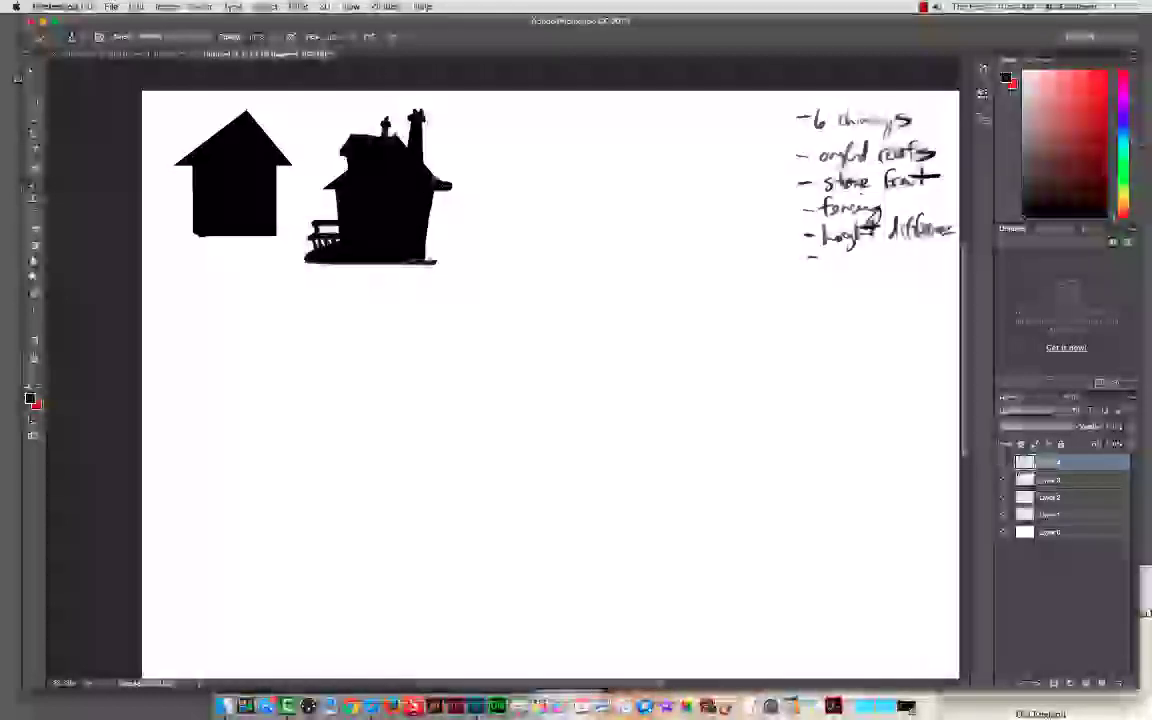
pyautogui.moveTo(436, 181); pyautogui.dragTo(455, 186)
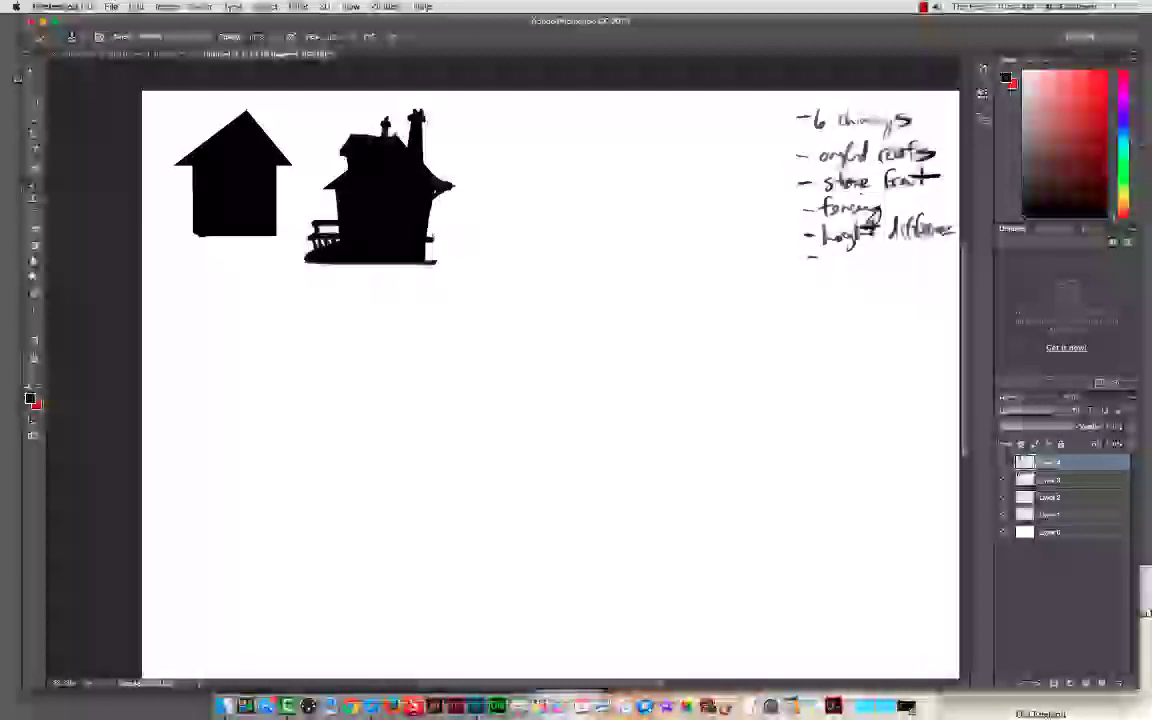
pyautogui.moveTo(434, 212)
pyautogui.mouseDown()
pyautogui.moveTo(432, 239)
pyautogui.moveTo(437, 209)
pyautogui.mouseUp()
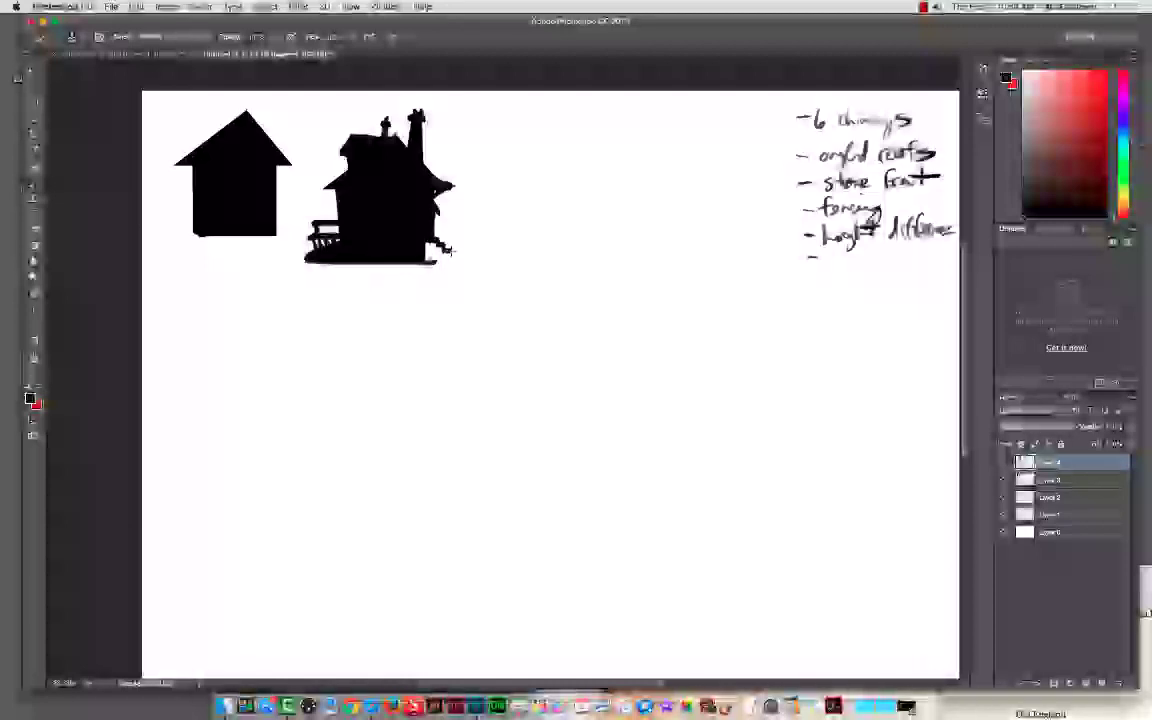
pyautogui.moveTo(434, 242); pyautogui.dragTo(457, 261)
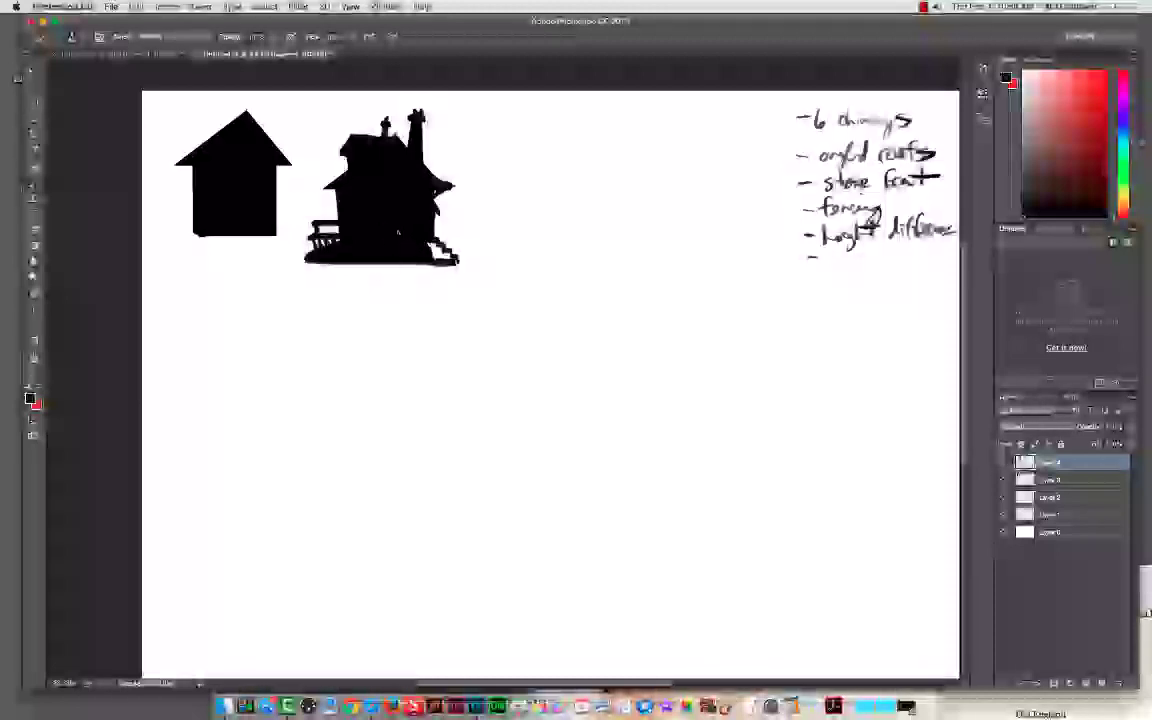
pyautogui.moveTo(415, 238)
pyautogui.mouseDown()
pyautogui.moveTo(401, 236)
pyautogui.moveTo(436, 236)
pyautogui.moveTo(406, 237)
pyautogui.mouseUp()
pyautogui.moveTo(487, 387)
pyautogui.mouseDown()
pyautogui.moveTo(591, 387)
pyautogui.moveTo(512, 388)
pyautogui.moveTo(285, 504)
pyautogui.moveTo(309, 481)
pyautogui.moveTo(286, 475)
pyautogui.mouseUp()
pyautogui.moveTo(430, 249); pyautogui.dragTo(439, 257)
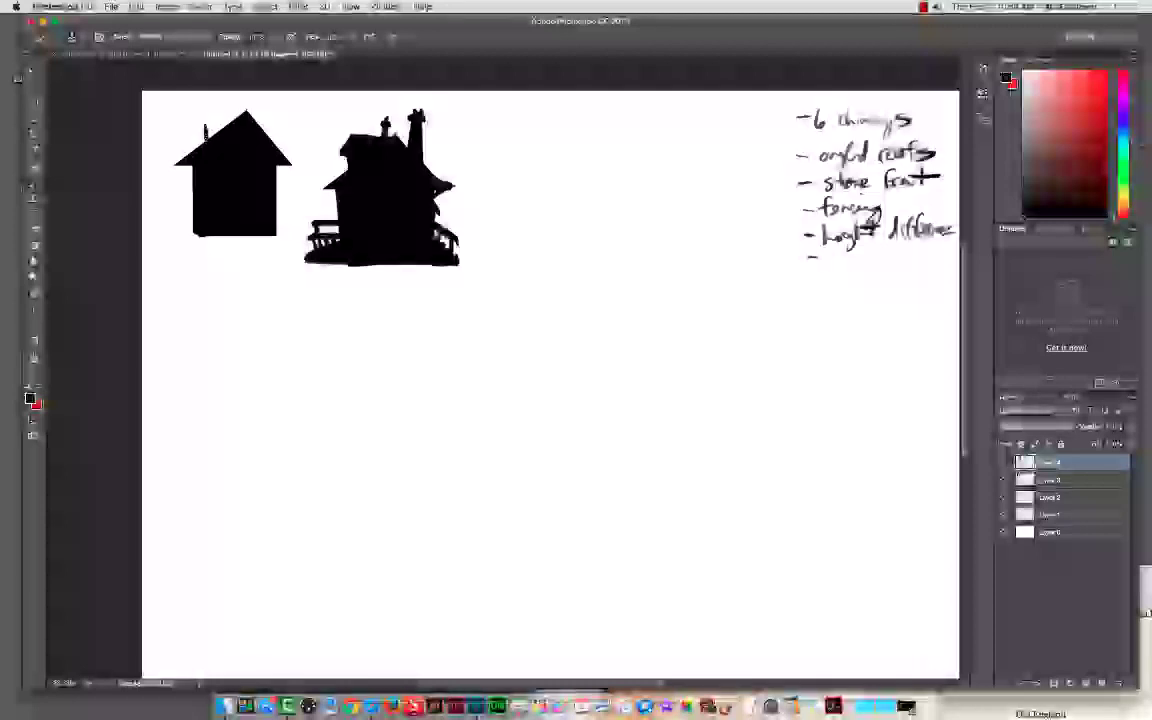
# Step: Paint a chimney and an extended left eave on the first house, with a slanted post and a small railed porch below
pyautogui.moveTo(206, 126)
pyautogui.mouseDown()
pyautogui.moveTo(208, 144)
pyautogui.moveTo(201, 110)
pyautogui.mouseUp()
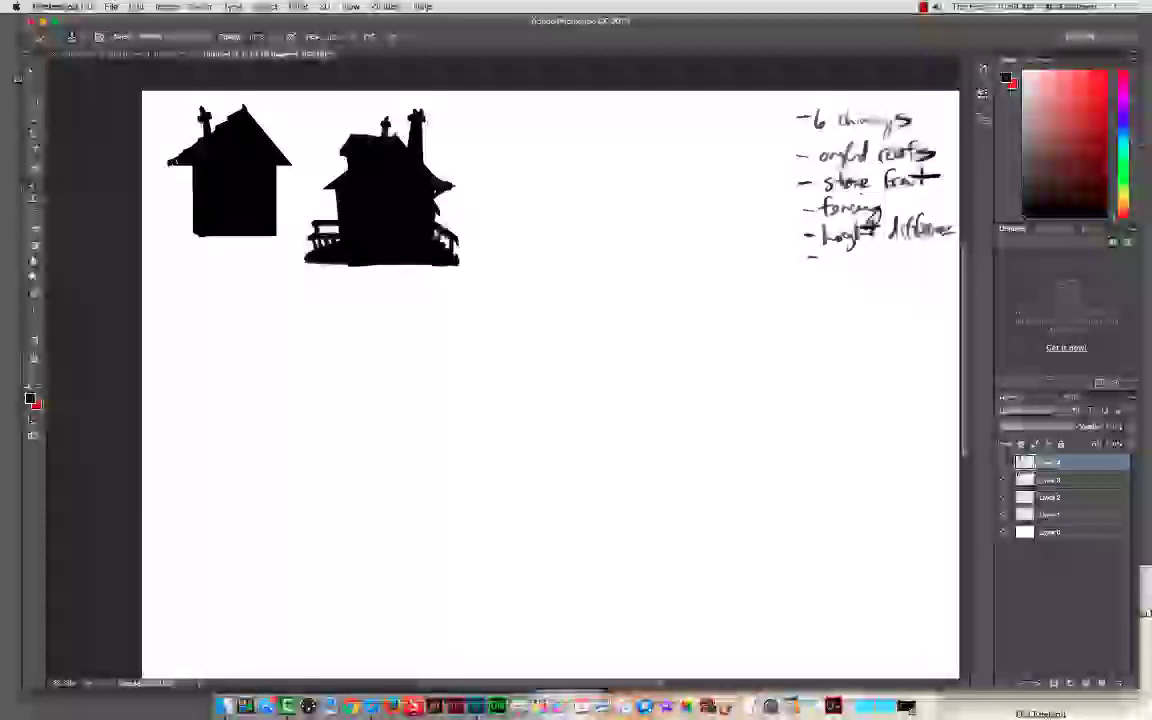
pyautogui.moveTo(170, 162); pyautogui.dragTo(160, 167)
pyautogui.moveTo(162, 168)
pyautogui.mouseDown()
pyautogui.moveTo(185, 218)
pyautogui.moveTo(176, 211)
pyautogui.mouseUp()
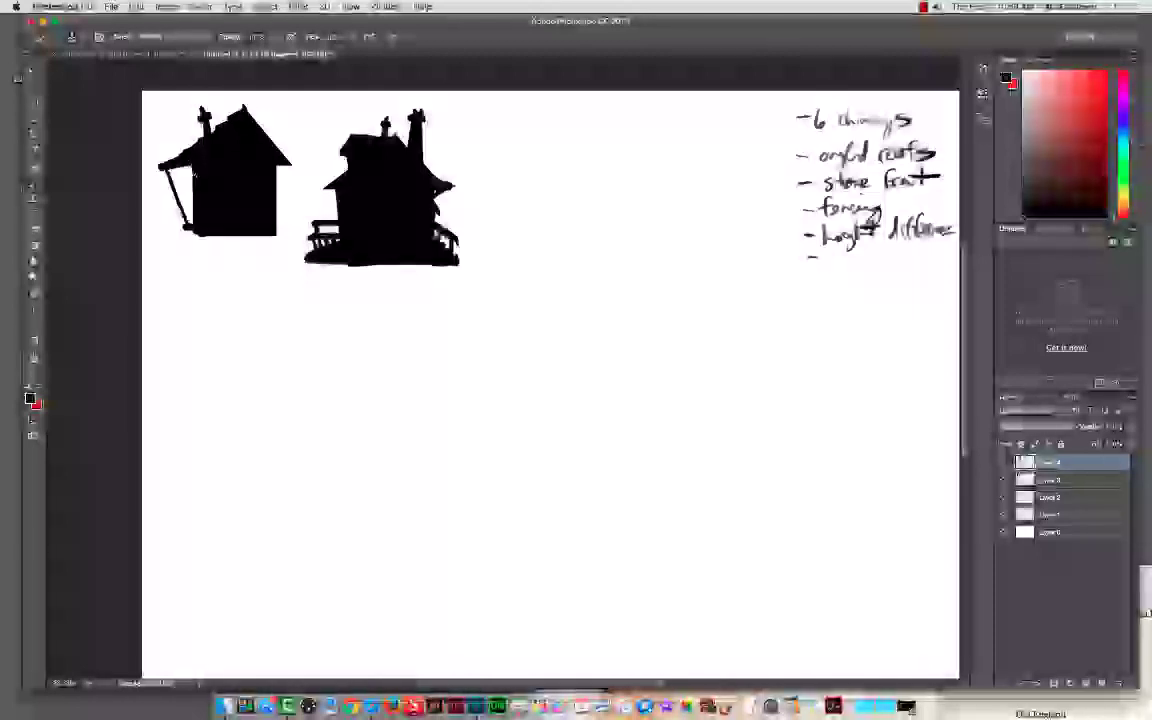
pyautogui.moveTo(178, 168); pyautogui.dragTo(170, 148)
pyautogui.moveTo(177, 227)
pyautogui.mouseDown()
pyautogui.moveTo(159, 226)
pyautogui.moveTo(172, 240)
pyautogui.moveTo(239, 236)
pyautogui.mouseUp()
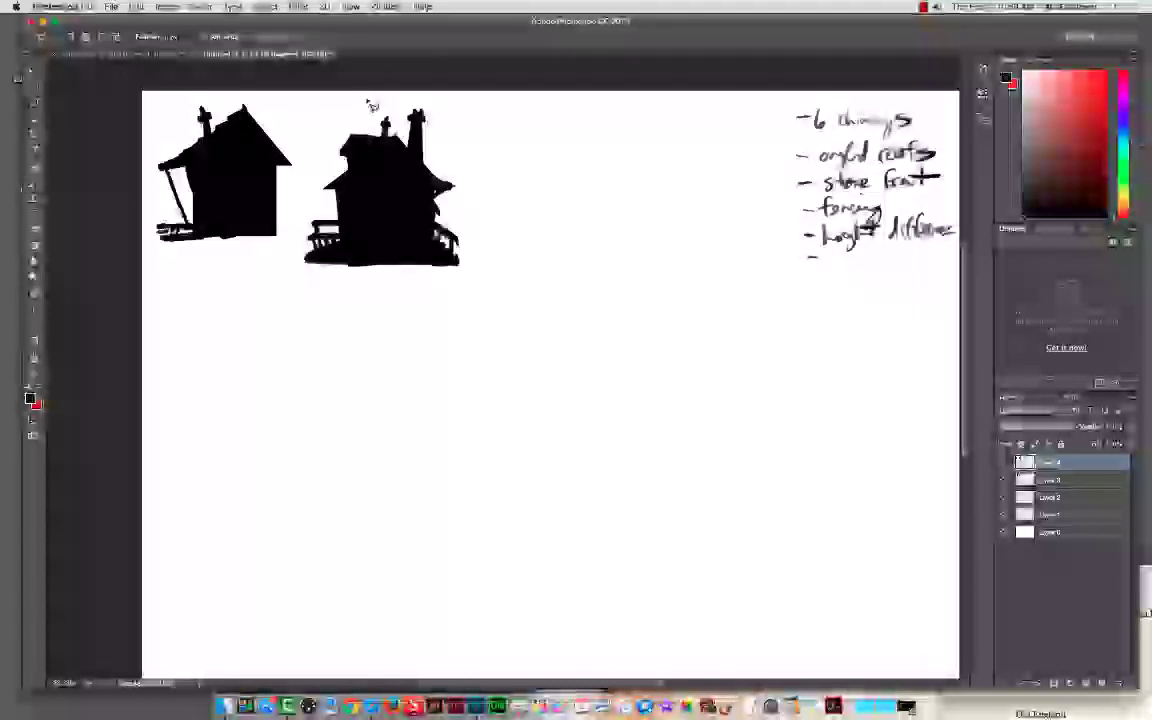
# Step: Select the second house with the Lasso tool, paste a copy of it, and place the copy below the two houses
pyautogui.click(33, 103)
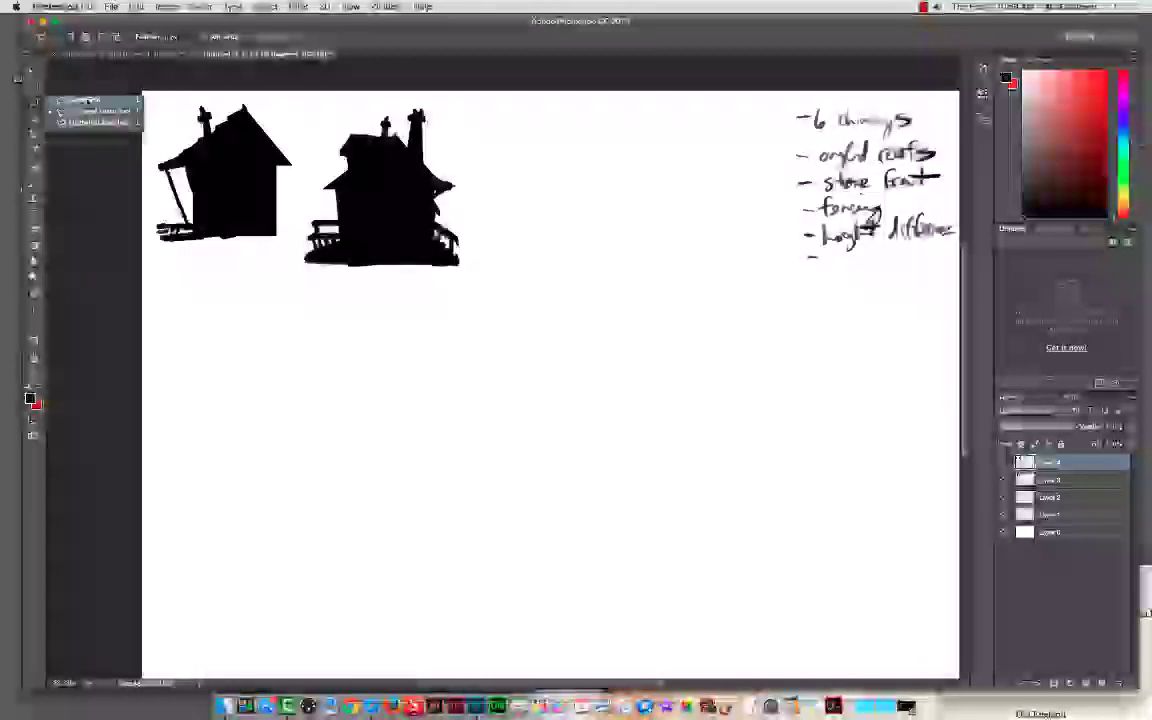
pyautogui.click(95, 100)
pyautogui.moveTo(355, 100)
pyautogui.mouseDown()
pyautogui.moveTo(288, 206)
pyautogui.moveTo(366, 372)
pyautogui.moveTo(482, 148)
pyautogui.moveTo(358, 98)
pyautogui.mouseUp()
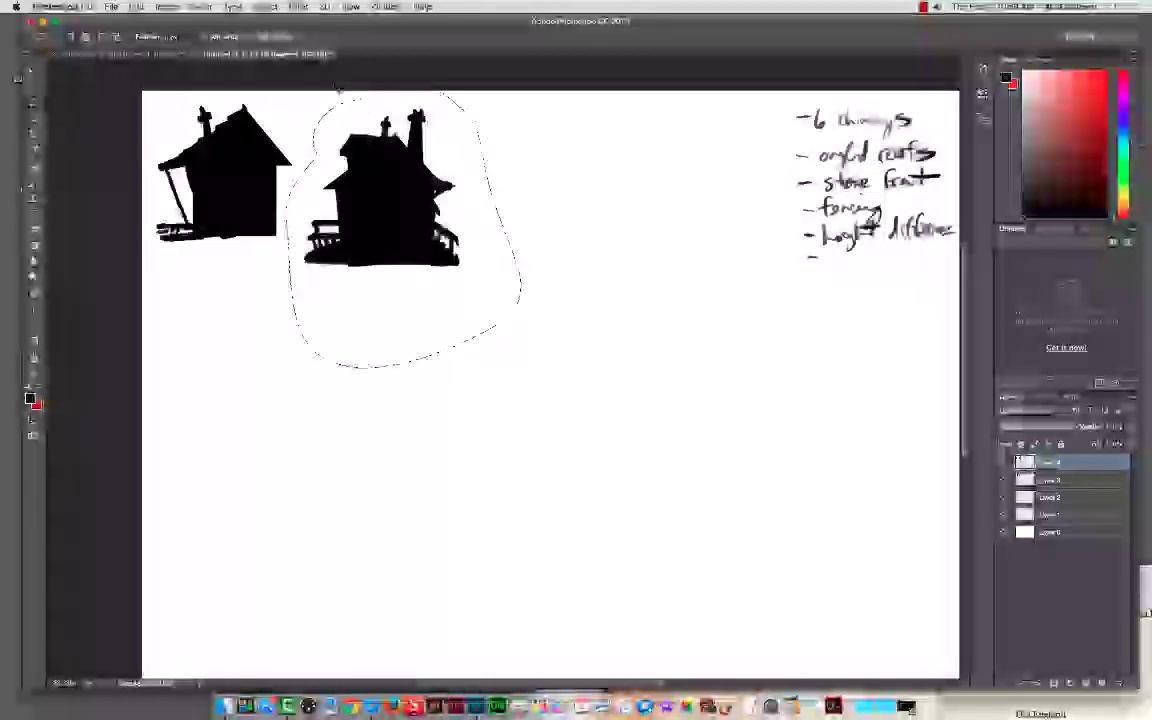
pyautogui.press('super+c')
pyautogui.press('super+v')
pyautogui.press('v')
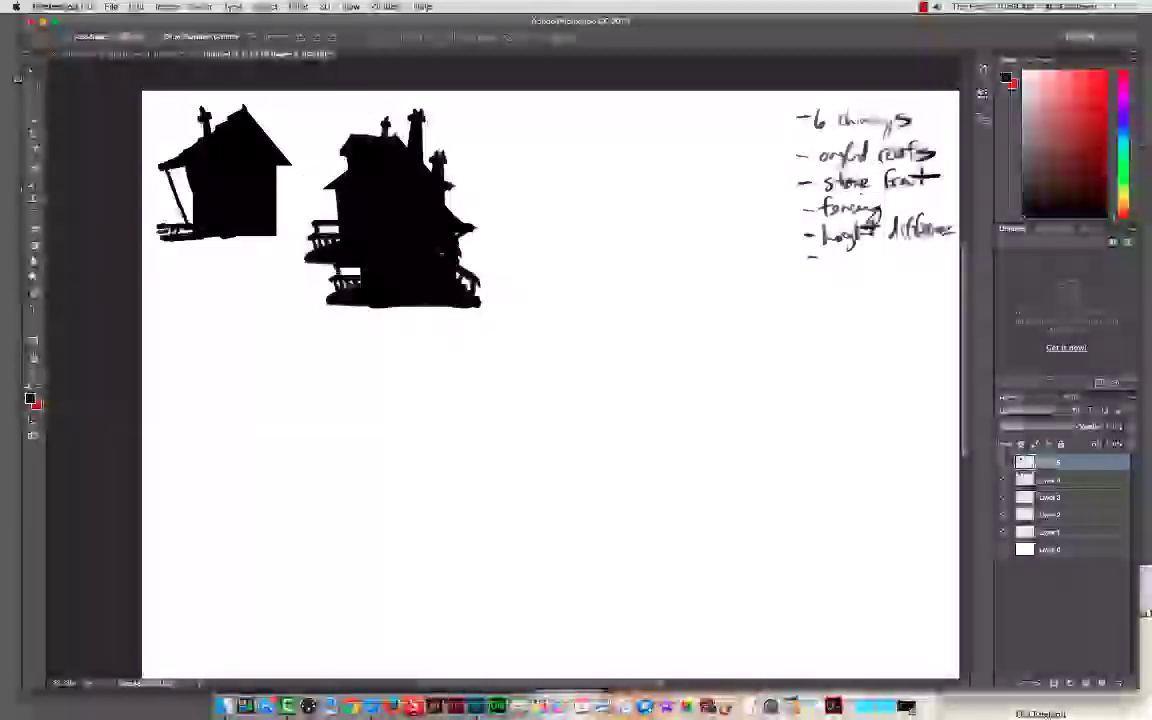
pyautogui.moveTo(418, 173); pyautogui.dragTo(288, 363)
# Step: Flip the copied house horizontally with Free Transform
pyautogui.hotkey('ctrl', 't')
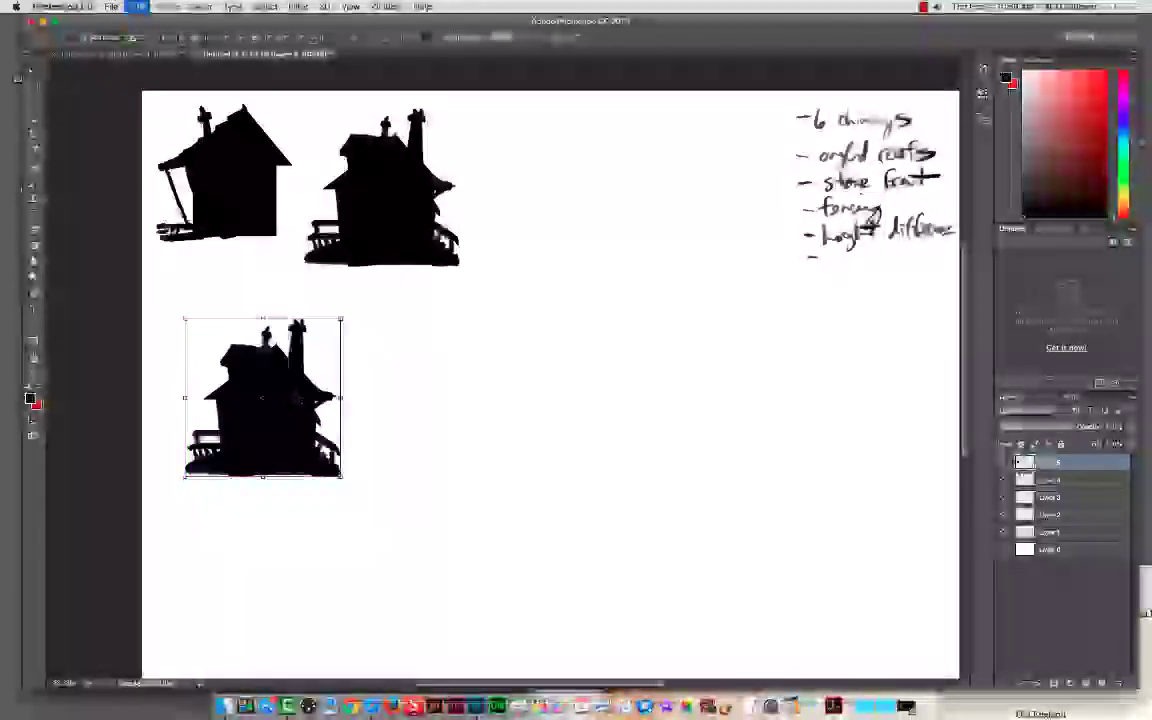
pyautogui.rightClick(291, 391)
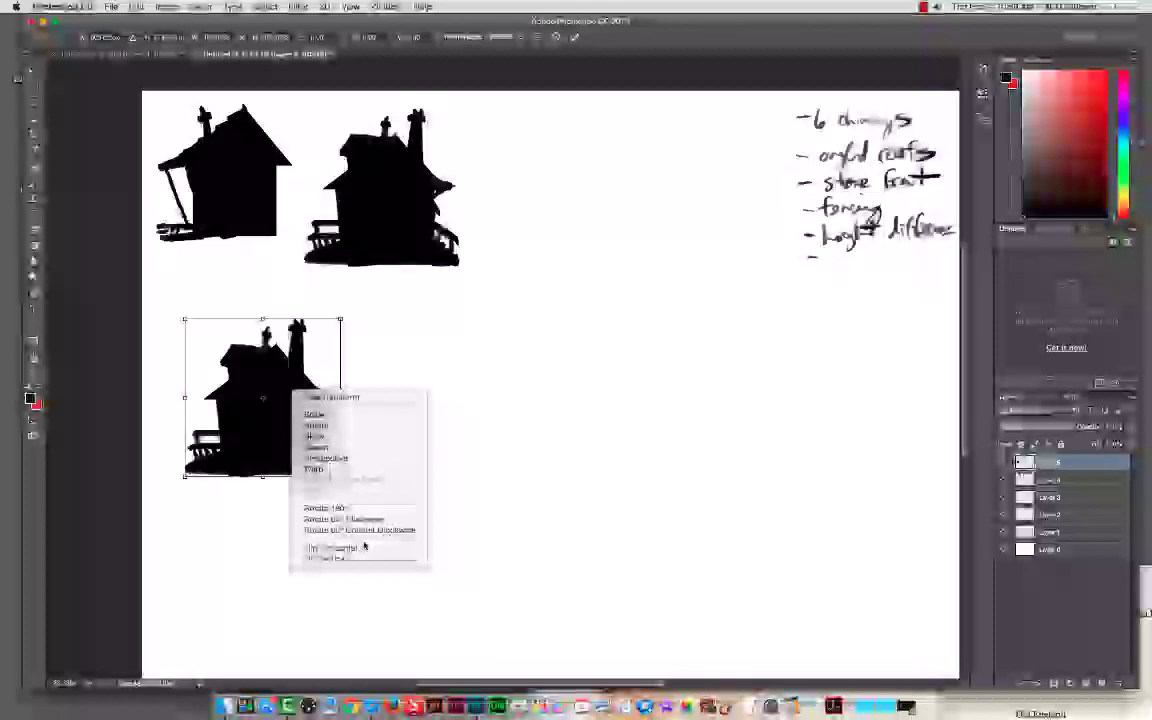
pyautogui.click(360, 458)
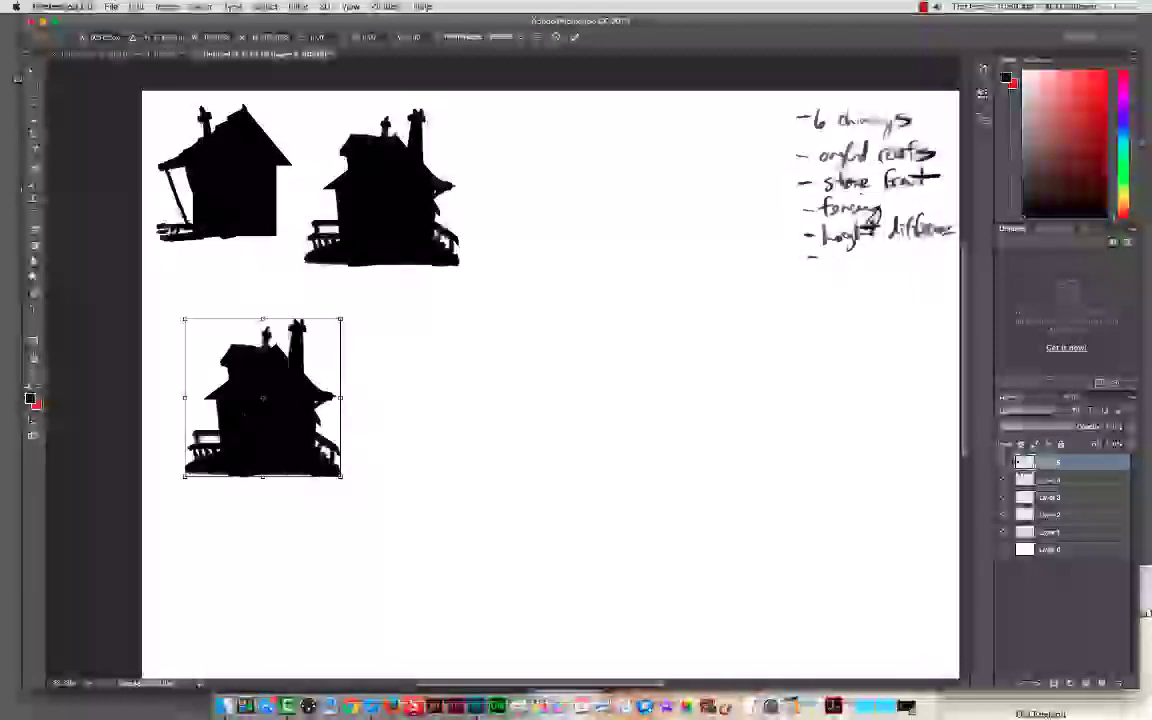
pyautogui.rightClick(281, 372)
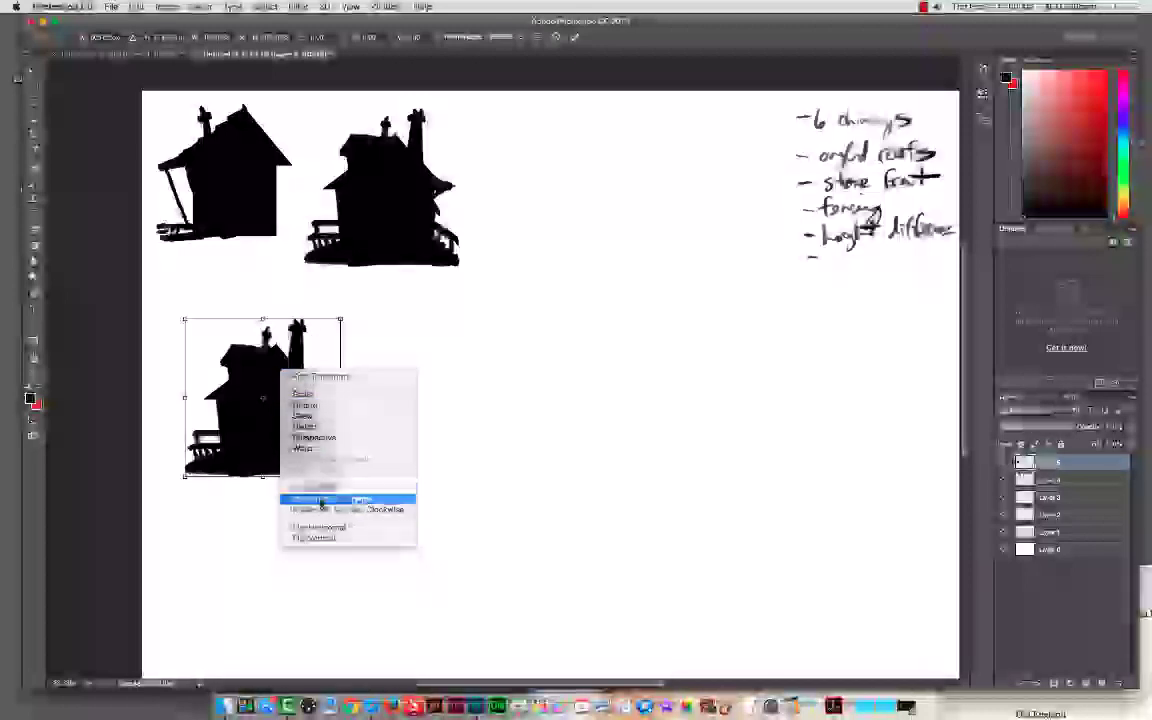
pyautogui.click(335, 535)
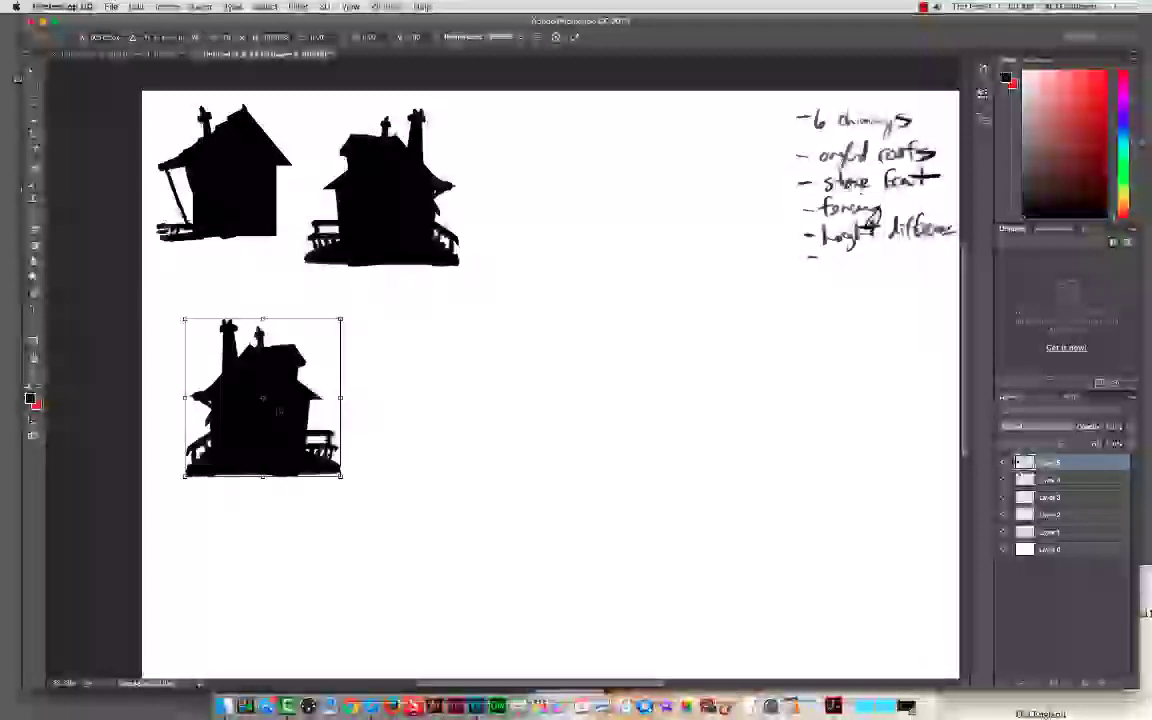
# Step: Paste another house copy, transform it into a narrow, taller tower over the flipped house's right side, and move both layers slightly down
pyautogui.press('Return')
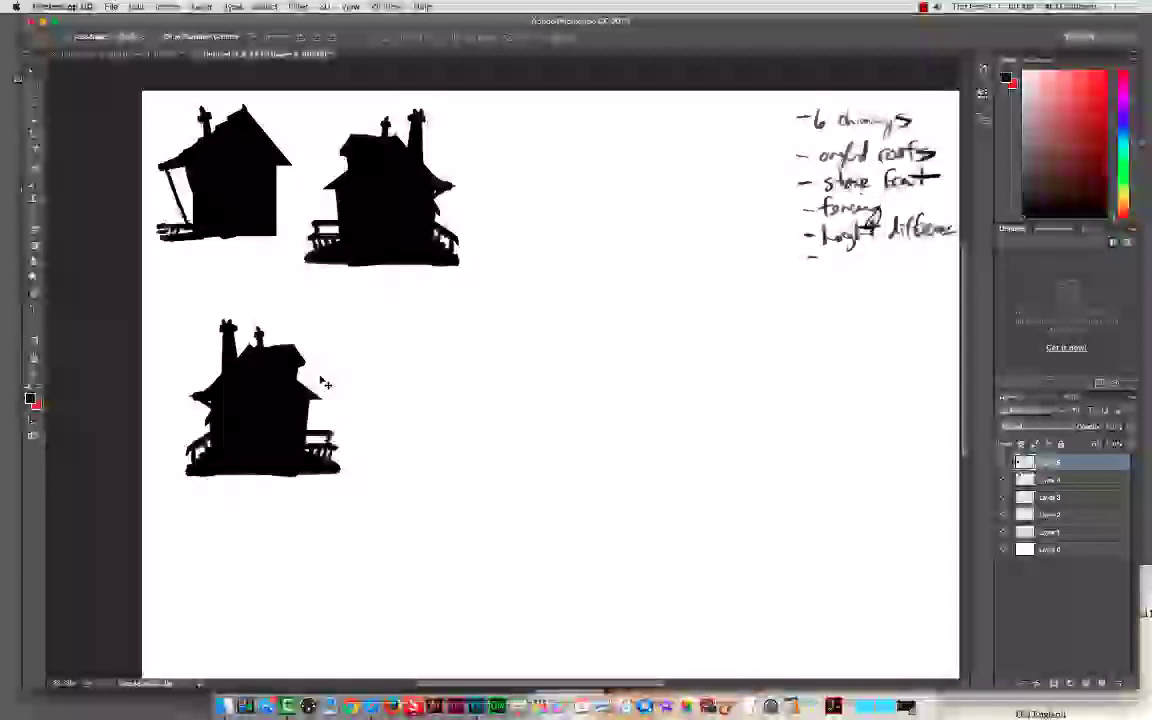
pyautogui.press('super+v')
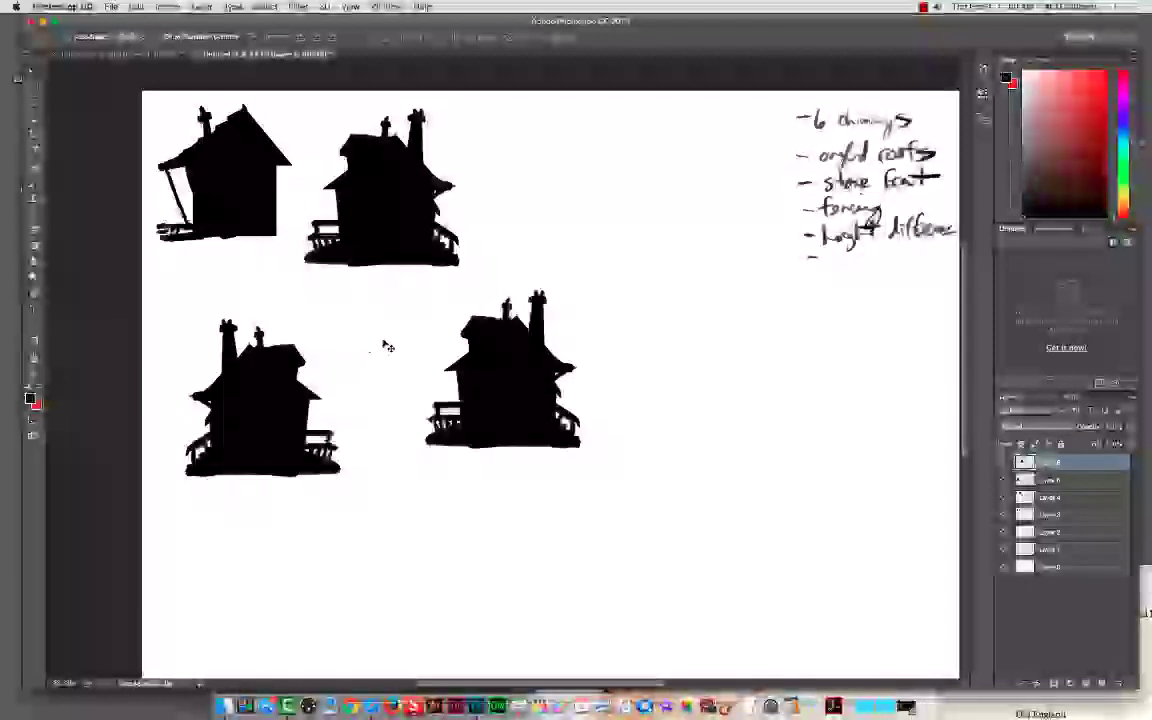
pyautogui.moveTo(448, 340); pyautogui.dragTo(256, 358)
pyautogui.press('super+t')
pyautogui.moveTo(390, 387); pyautogui.dragTo(298, 387)
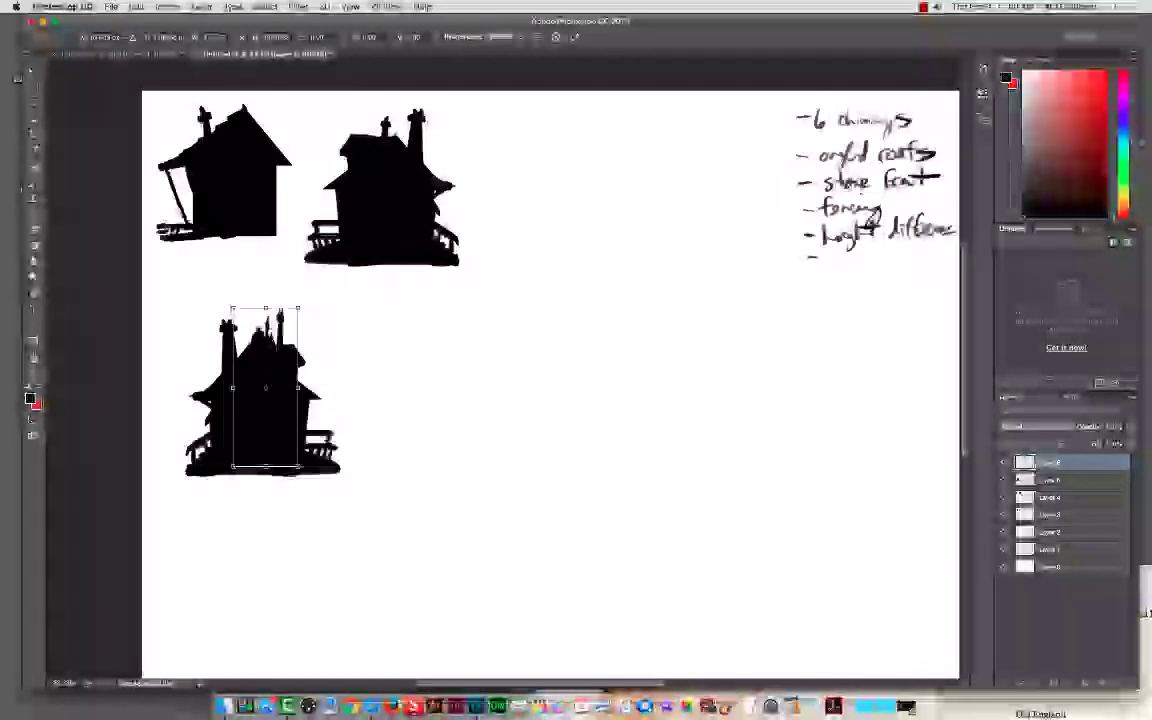
pyautogui.moveTo(265, 304); pyautogui.dragTo(265, 262)
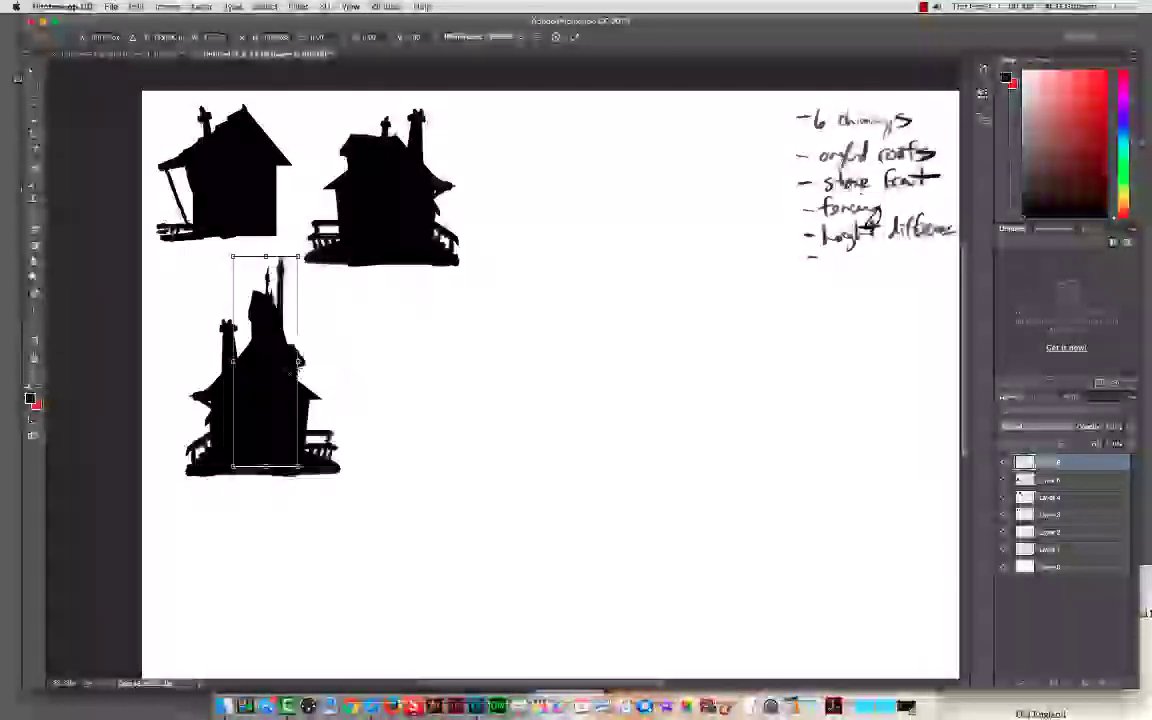
pyautogui.moveTo(282, 361); pyautogui.dragTo(317, 351)
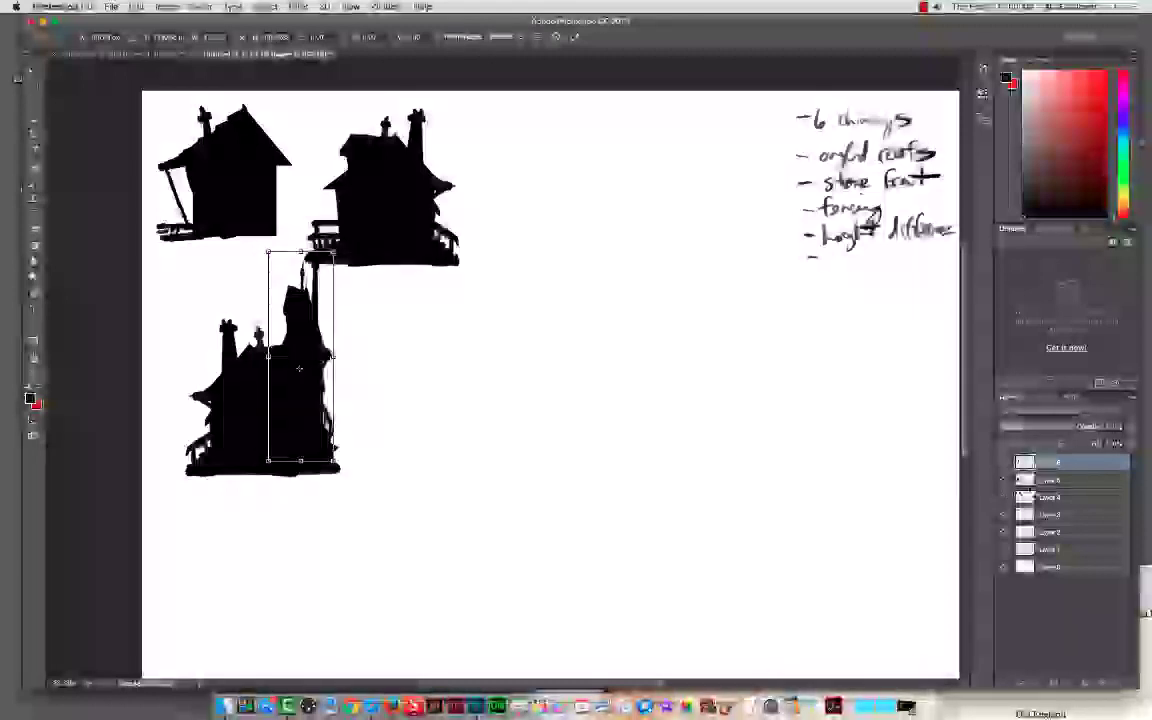
pyautogui.press('Return')
pyautogui.keyDown('shift'); pyautogui.click(1046, 485); pyautogui.keyUp('shift')
pyautogui.moveTo(292, 420); pyautogui.dragTo(281, 449)
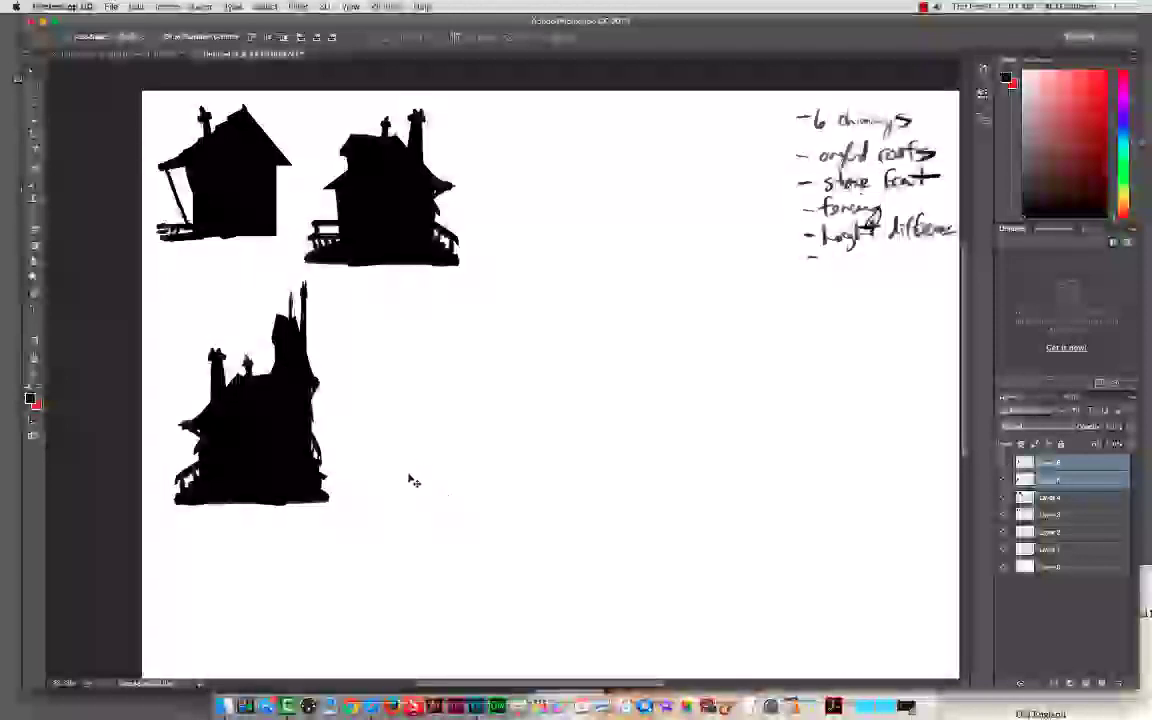
pyautogui.press('l')
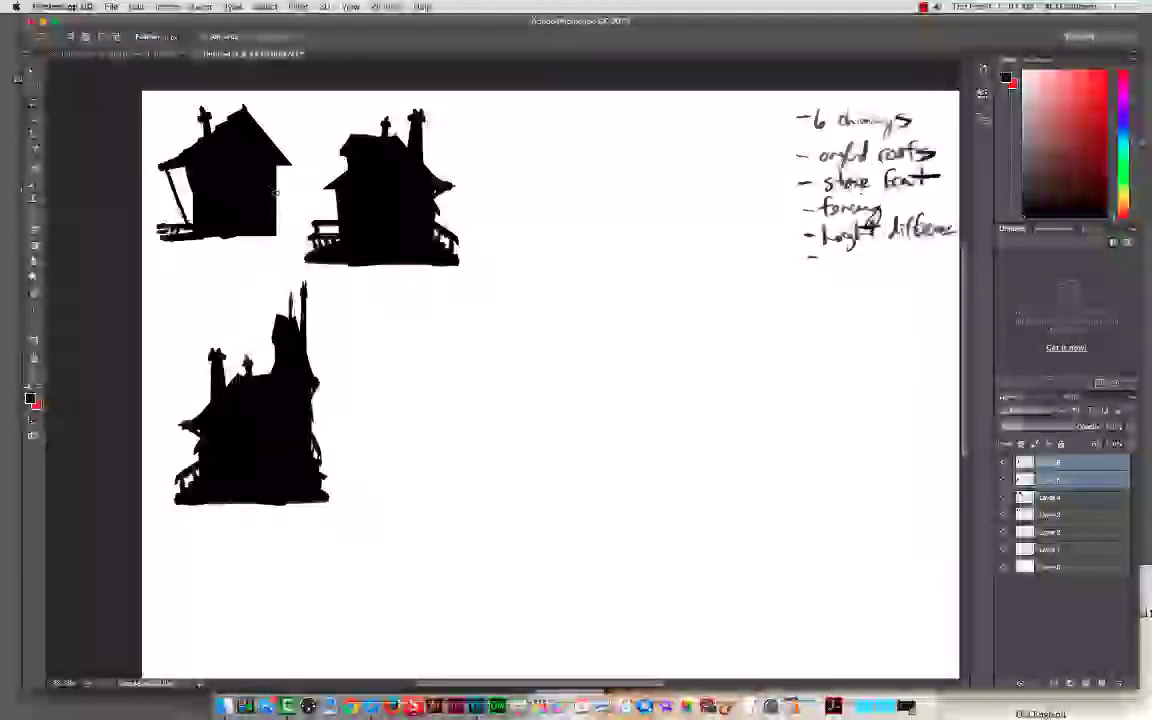
pyautogui.keyDown('shift'); pyautogui.click(1050, 549); pyautogui.keyUp('shift')
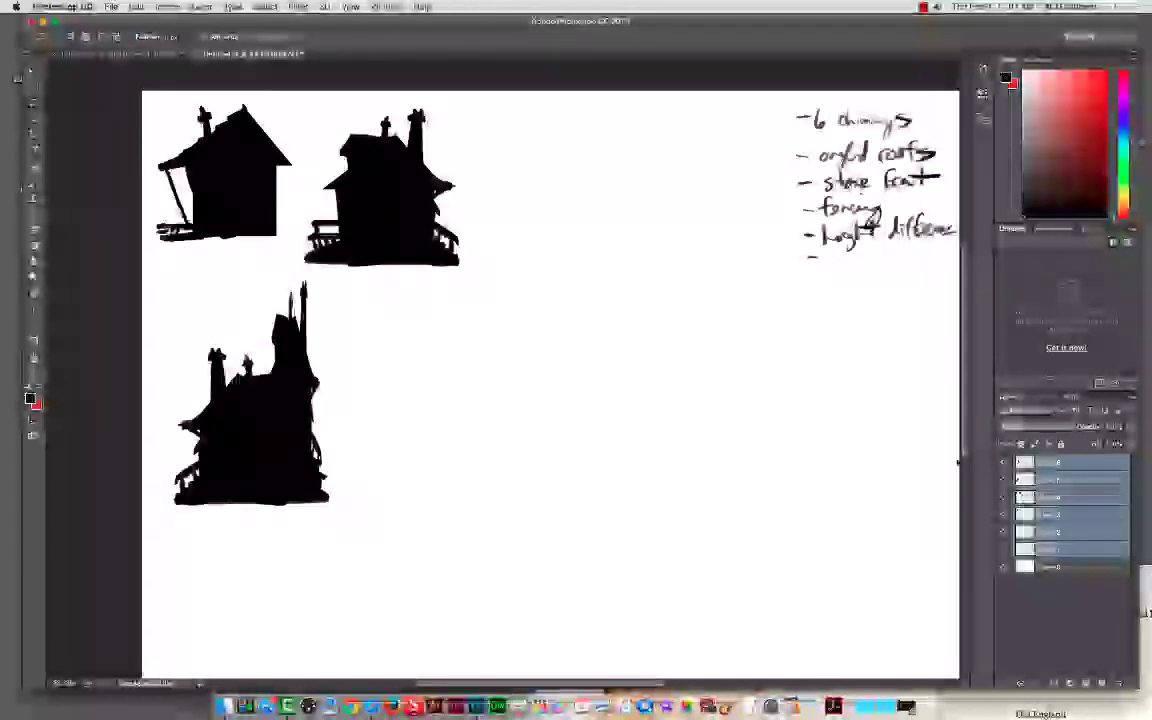
pyautogui.press('super+e')
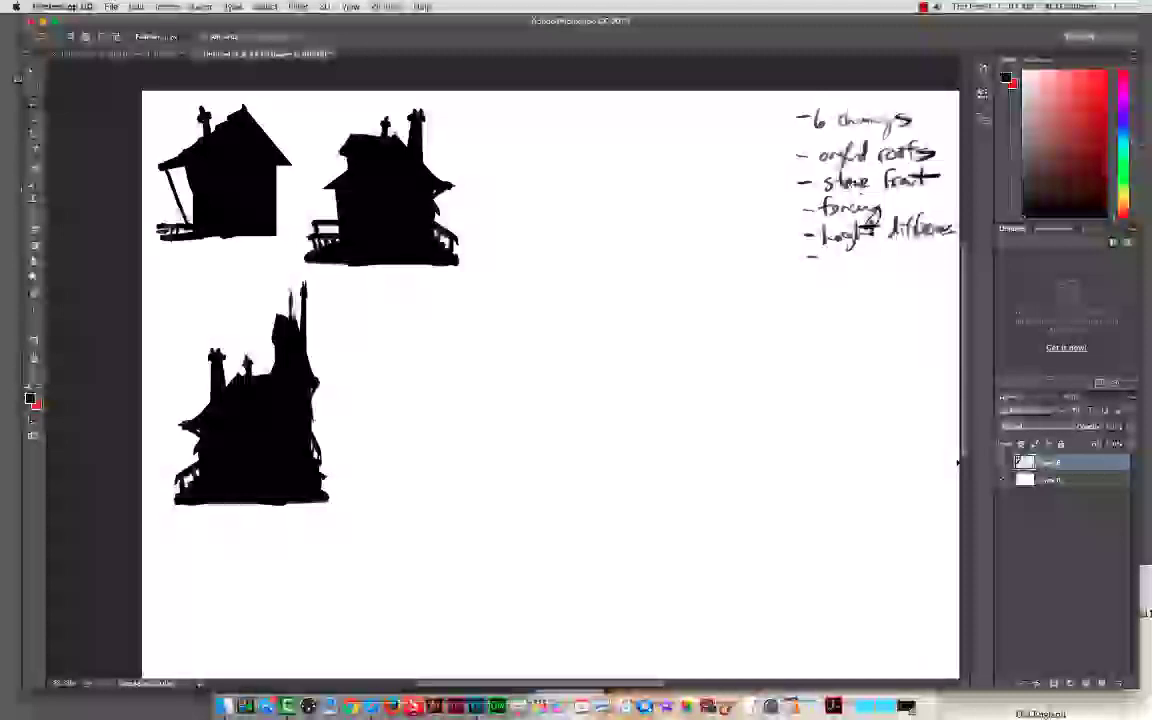
pyautogui.press('super+z')
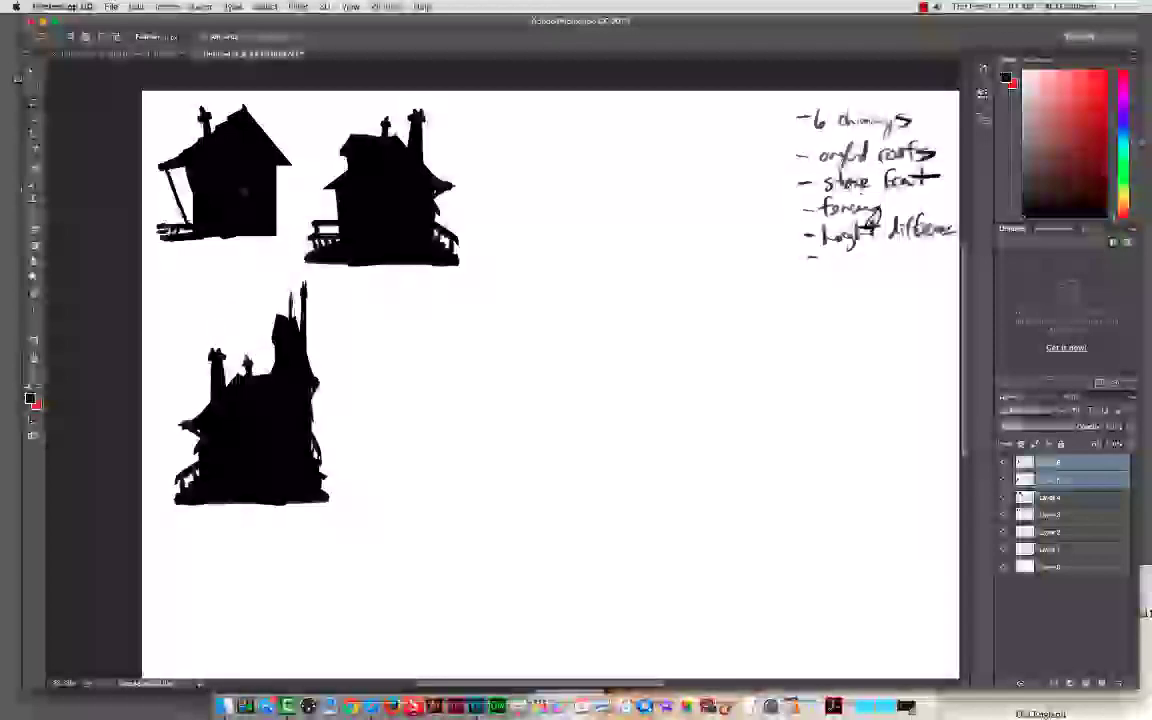
# Step: Select the layers of the first house, the second house and the combined house in turn directly from the canvas
pyautogui.rightClick(238, 186)
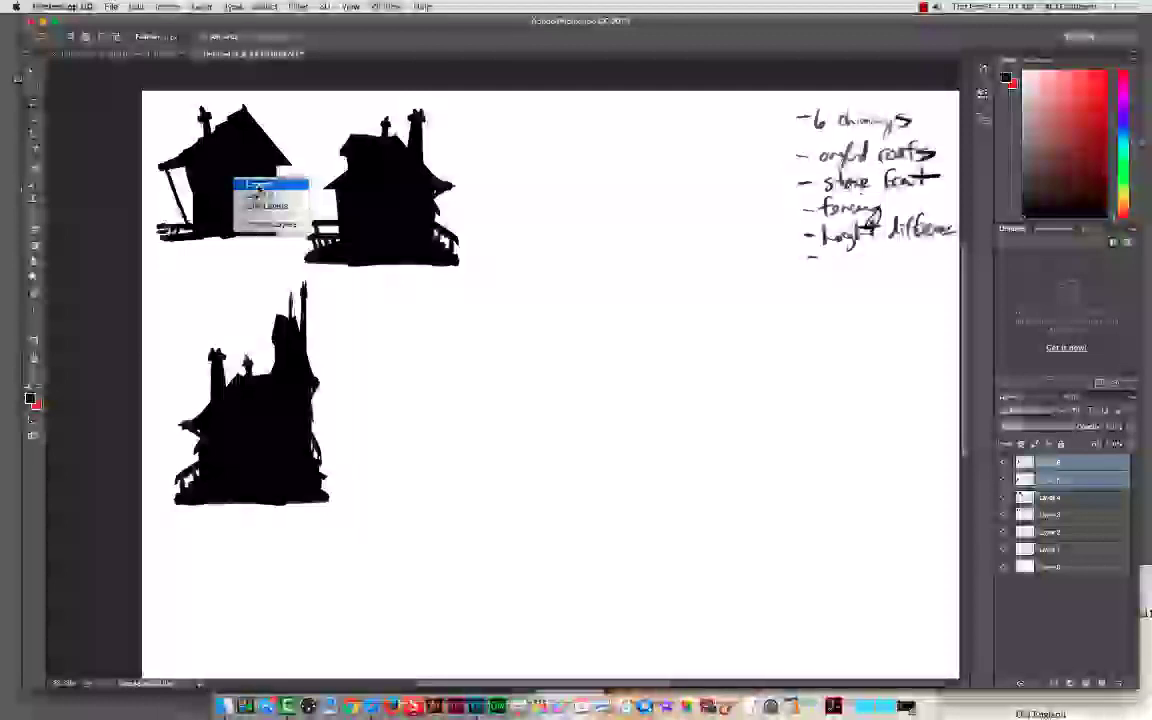
pyautogui.click(258, 185)
pyautogui.rightClick(403, 221)
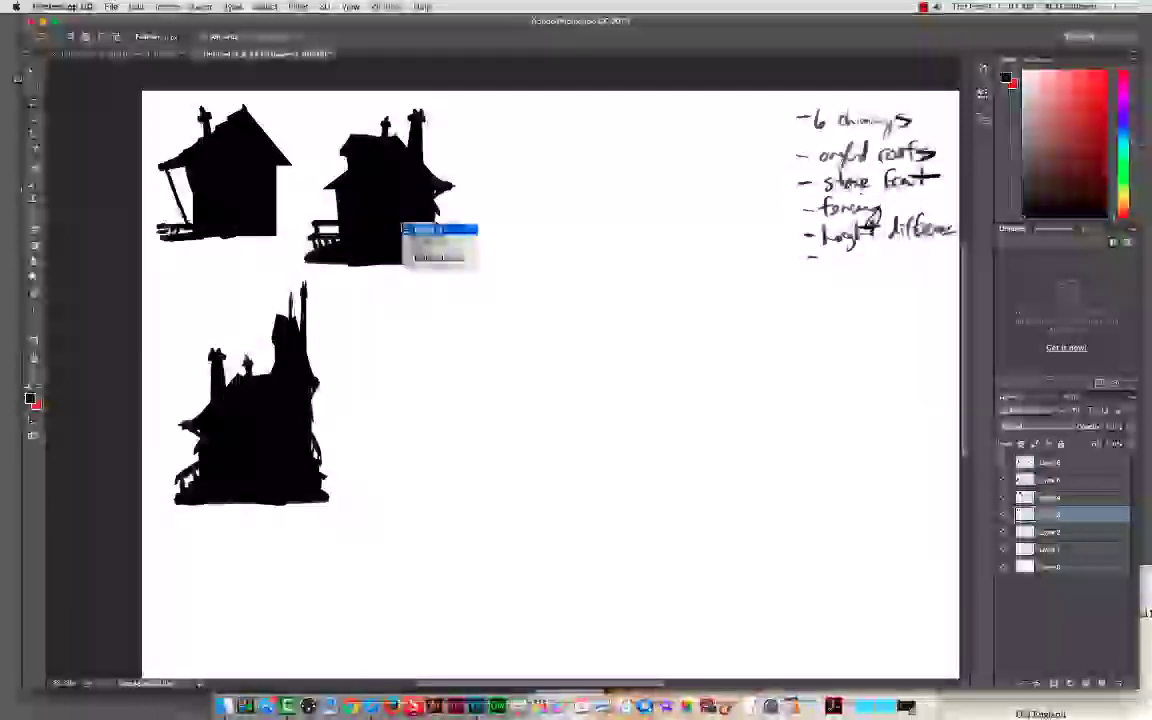
pyautogui.click(424, 229)
pyautogui.rightClick(255, 399)
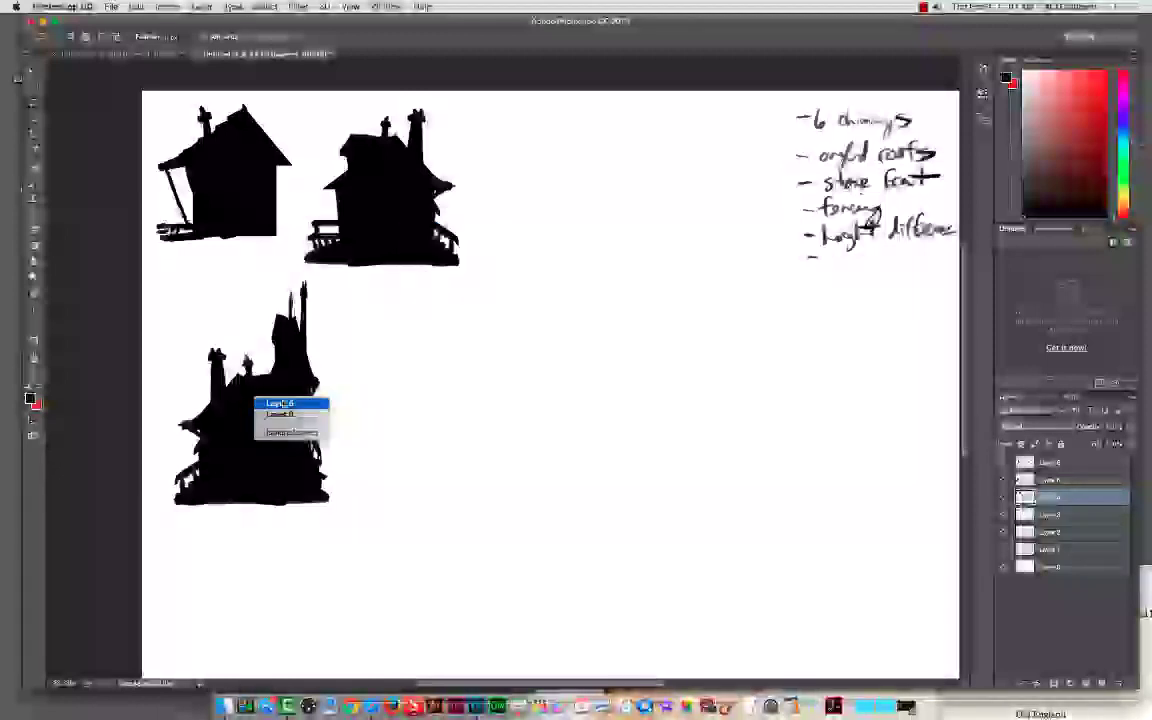
pyautogui.click(279, 414)
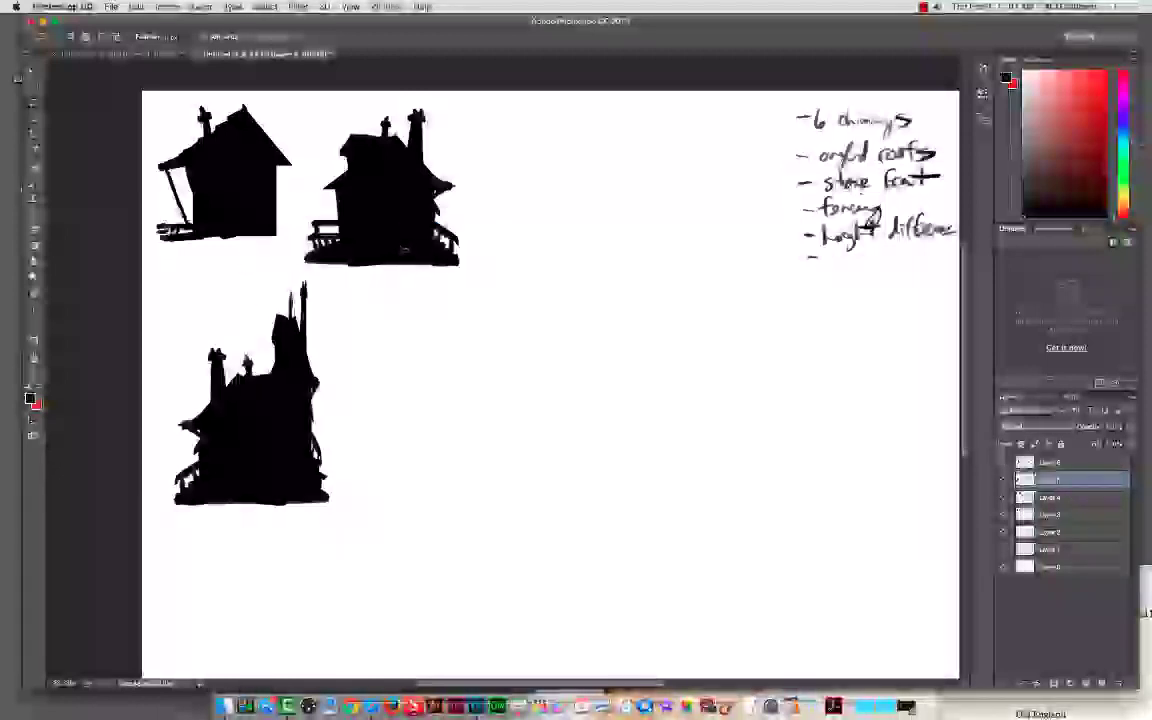
# Step: Merge all layers above the white background layer into a single layer
pyautogui.click(1094, 463)
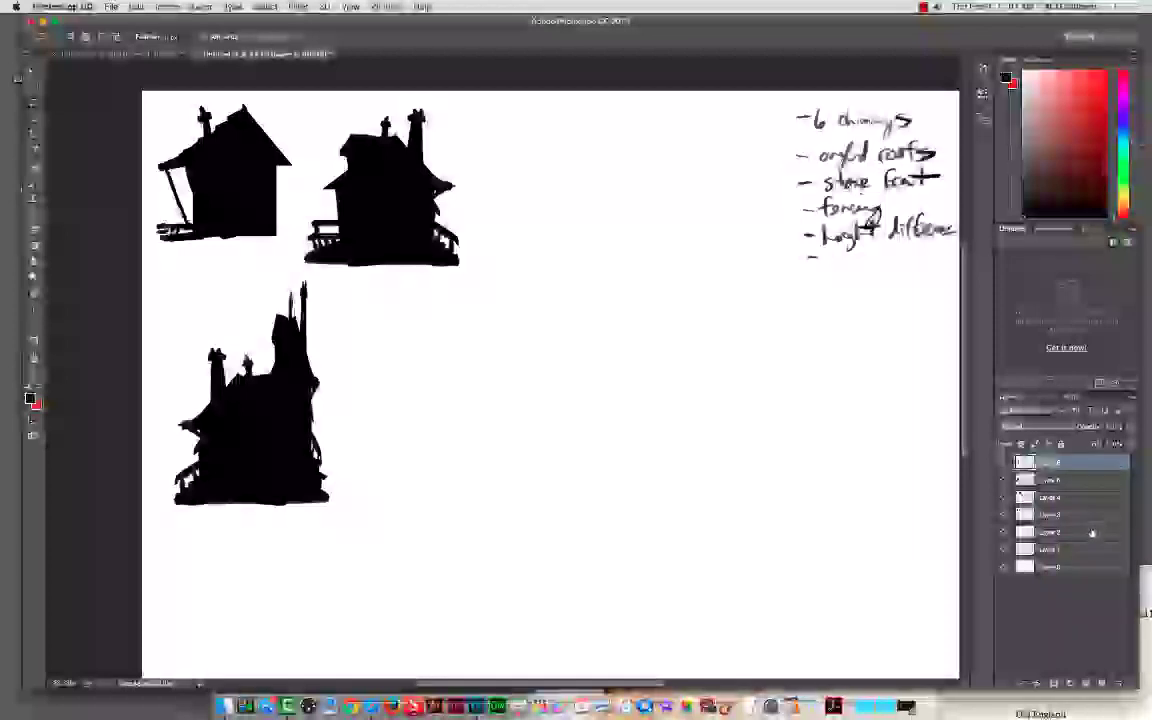
pyautogui.keyDown('shift'); pyautogui.click(1084, 551); pyautogui.keyUp('shift')
pyautogui.hotkey('ctrl', 'e')
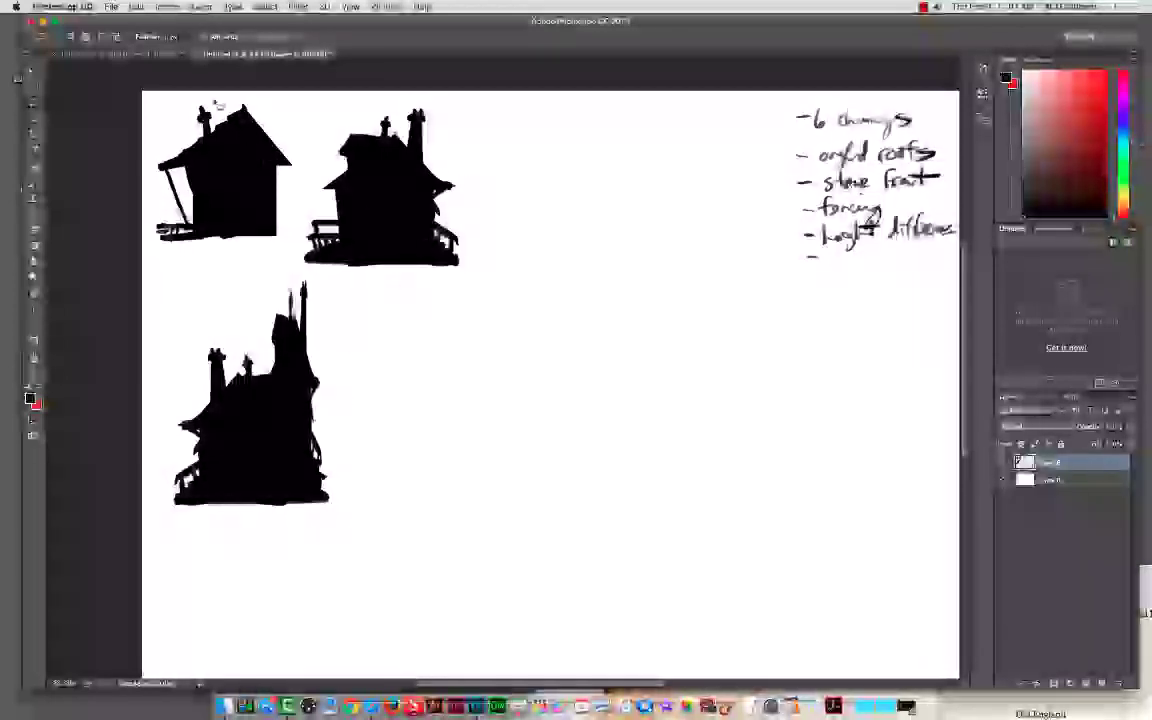
# Step: Paint a small black tower with an overhanging pitched roof on the first house's right roof slope using the Brush tool
pyautogui.press('b')
pyautogui.hotkey('ctrl', '+')
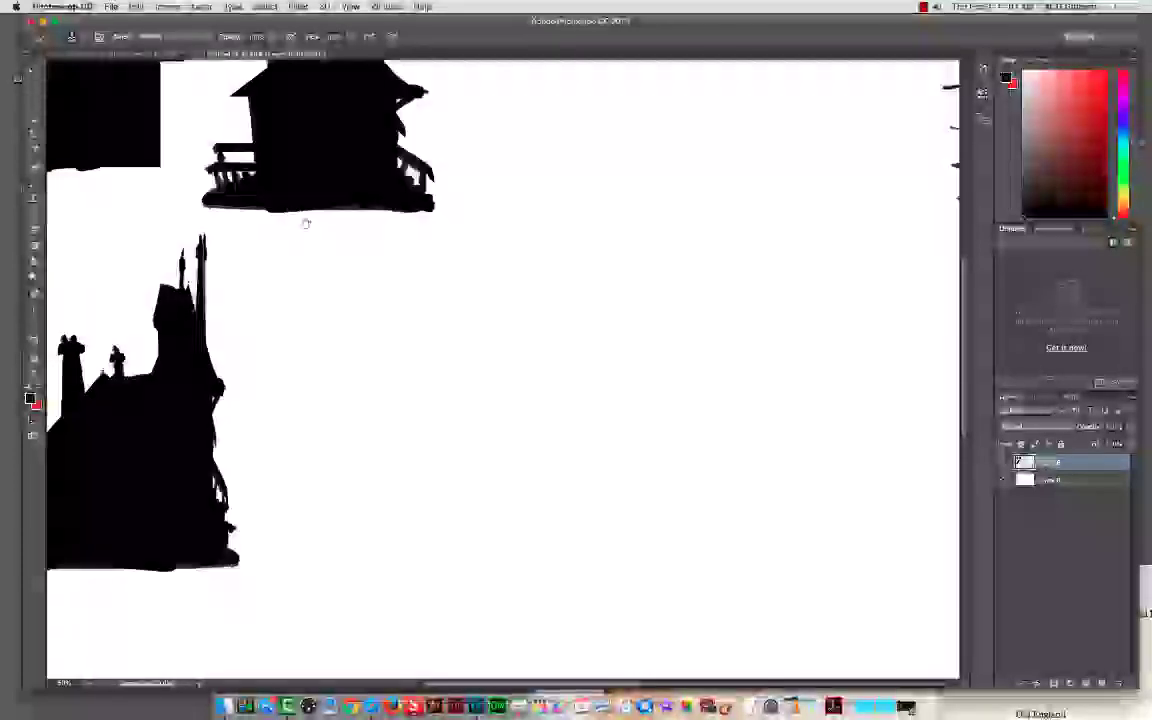
pyautogui.moveTo(306, 222); pyautogui.dragTo(537, 455)
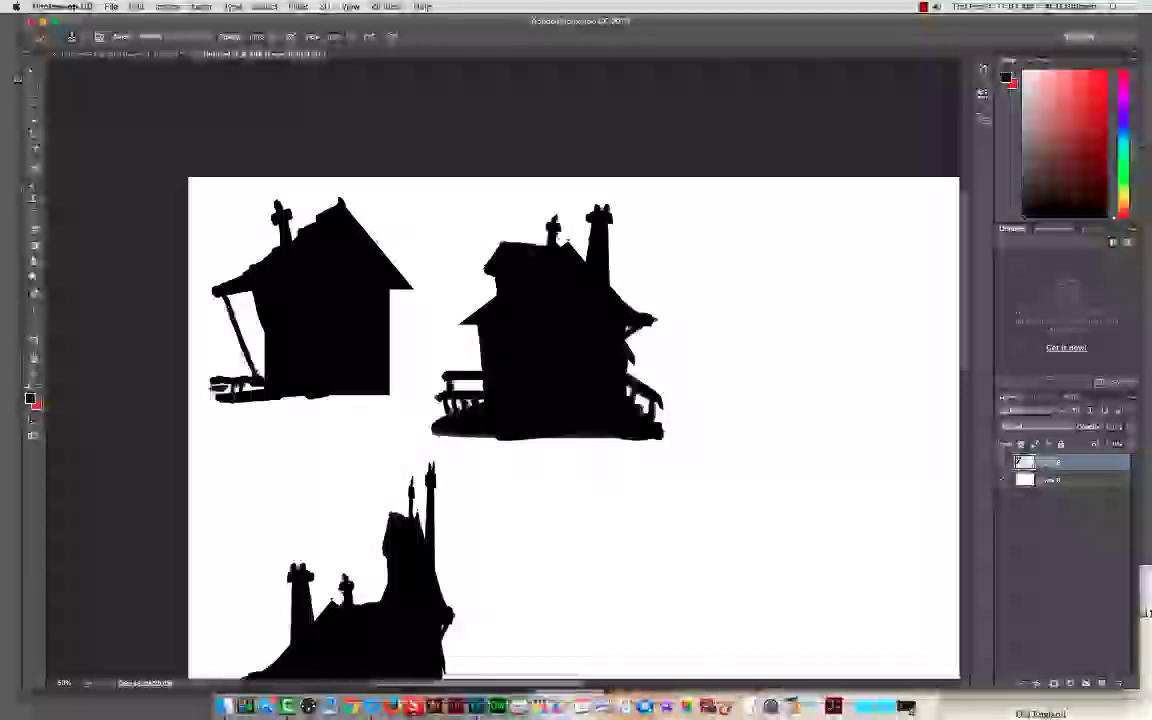
pyautogui.moveTo(377, 246)
pyautogui.mouseDown()
pyautogui.moveTo(375, 212)
pyautogui.moveTo(403, 184)
pyautogui.moveTo(432, 247)
pyautogui.mouseUp()
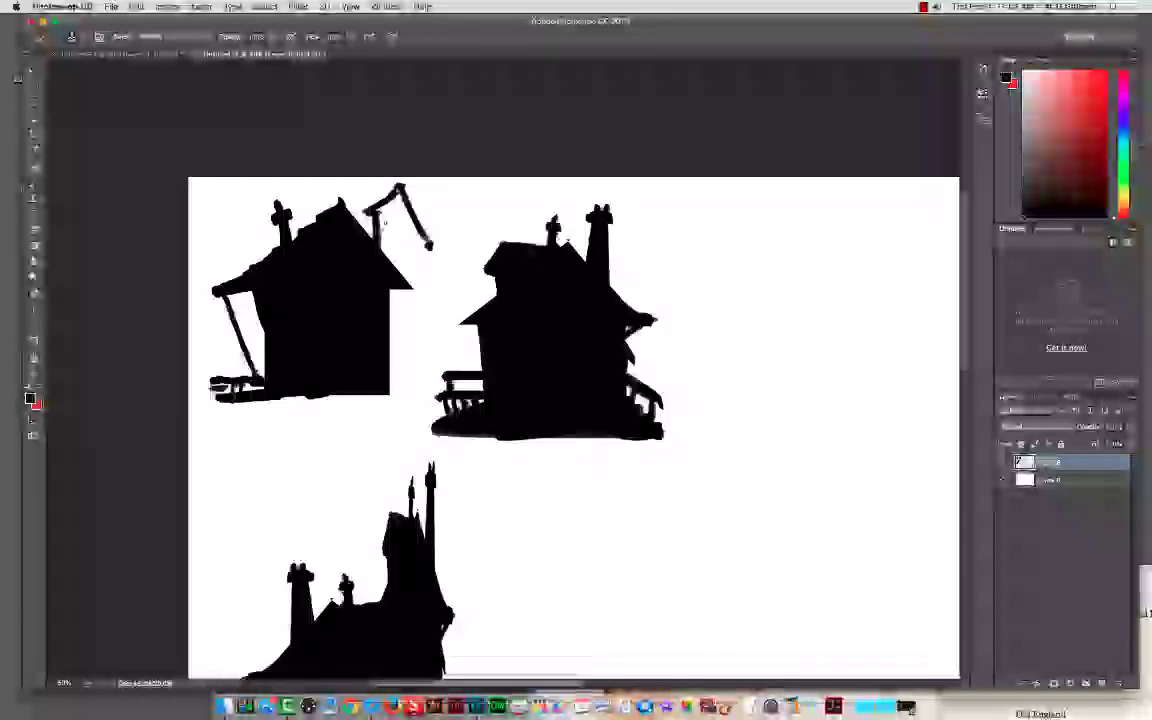
pyautogui.moveTo(381, 213)
pyautogui.mouseDown()
pyautogui.moveTo(381, 246)
pyautogui.moveTo(382, 212)
pyautogui.moveTo(401, 274)
pyautogui.moveTo(402, 255)
pyautogui.mouseUp()
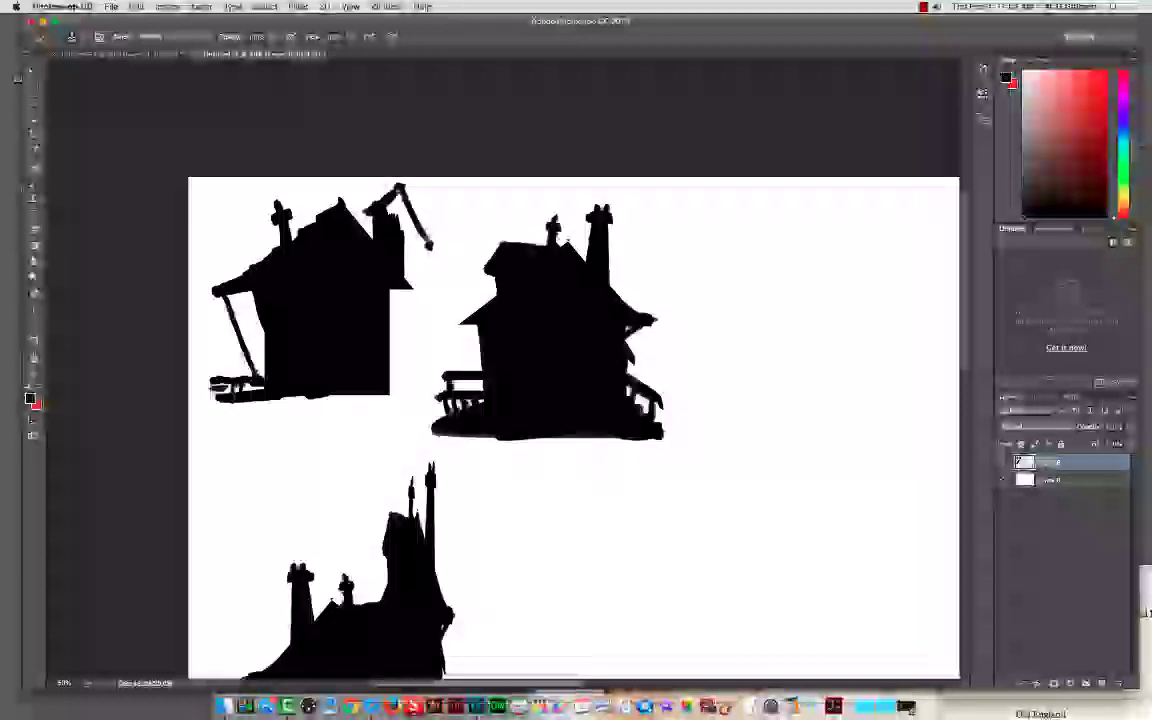
pyautogui.moveTo(388, 196)
pyautogui.mouseDown()
pyautogui.moveTo(366, 211)
pyautogui.moveTo(407, 213)
pyautogui.moveTo(402, 233)
pyautogui.moveTo(422, 237)
pyautogui.moveTo(418, 221)
pyautogui.moveTo(421, 236)
pyautogui.mouseUp()
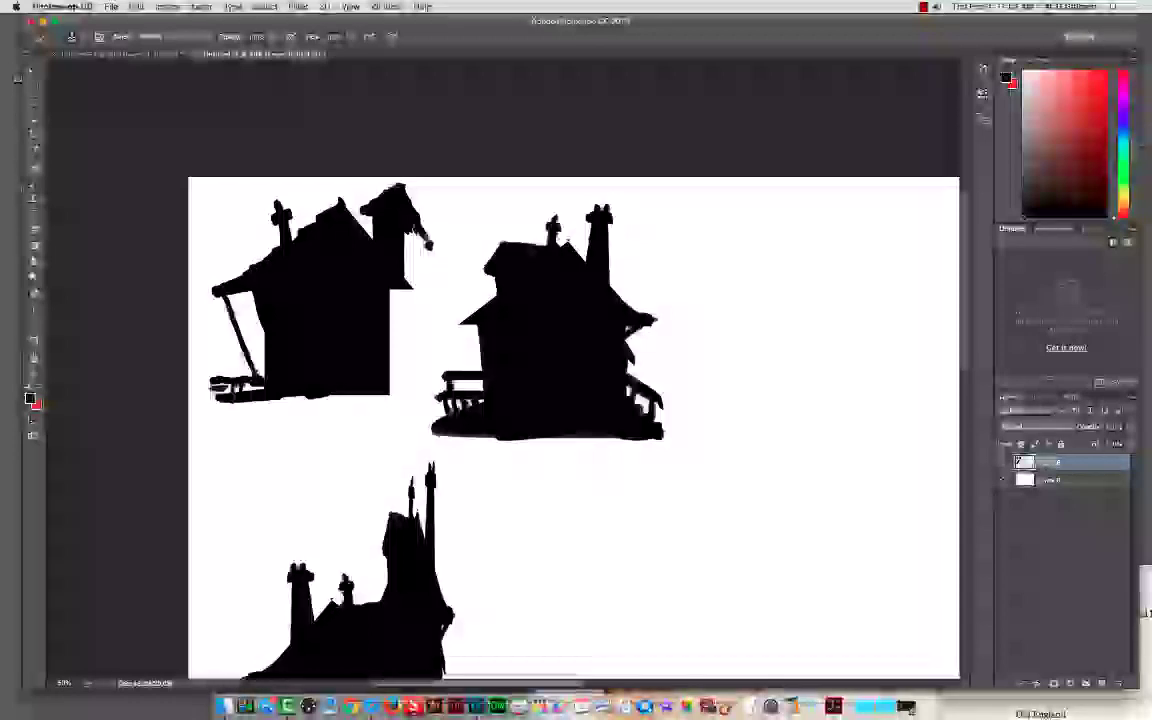
pyautogui.moveTo(368, 204)
pyautogui.mouseDown()
pyautogui.moveTo(386, 248)
pyautogui.moveTo(370, 226)
pyautogui.moveTo(365, 255)
pyautogui.moveTo(366, 230)
pyautogui.mouseUp()
# Step: Paint a filled, slanted support beneath the first house's tower, with a small ledge and an awning on the right wall
pyautogui.moveTo(409, 289)
pyautogui.mouseDown()
pyautogui.moveTo(418, 252)
pyautogui.moveTo(420, 293)
pyautogui.moveTo(394, 328)
pyautogui.mouseUp()
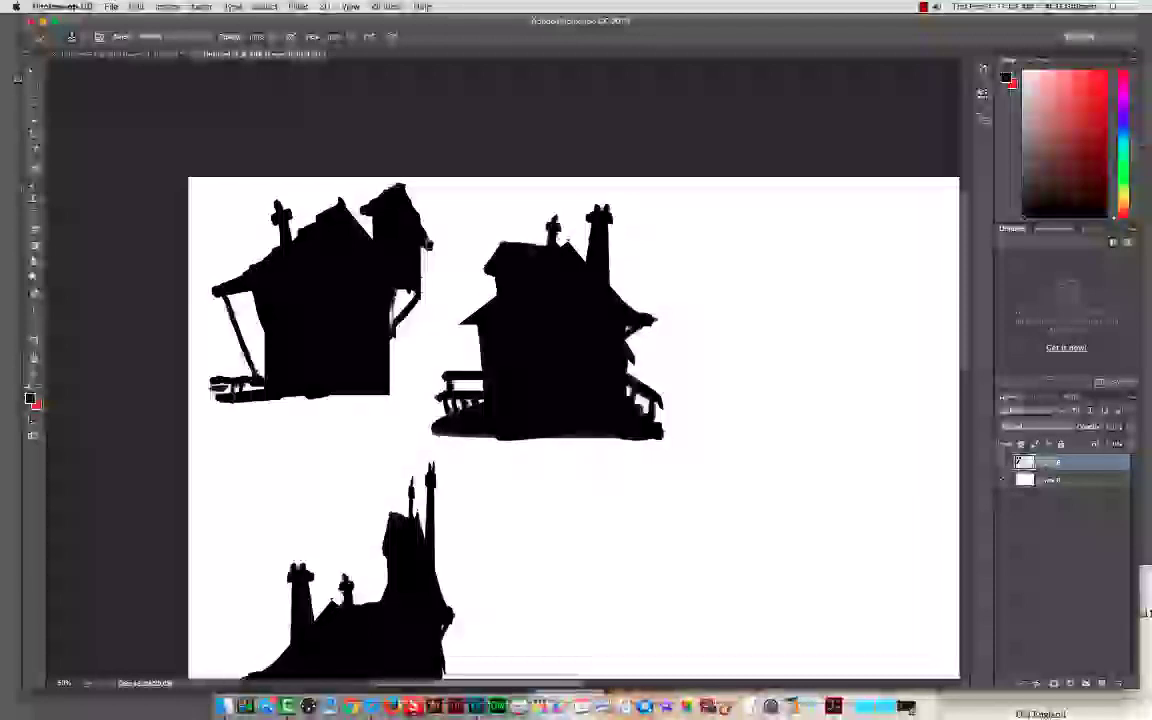
pyautogui.moveTo(392, 302)
pyautogui.mouseDown()
pyautogui.moveTo(398, 325)
pyautogui.moveTo(410, 291)
pyautogui.mouseUp()
pyautogui.moveTo(395, 333)
pyautogui.mouseDown()
pyautogui.moveTo(418, 351)
pyautogui.moveTo(389, 335)
pyautogui.mouseUp()
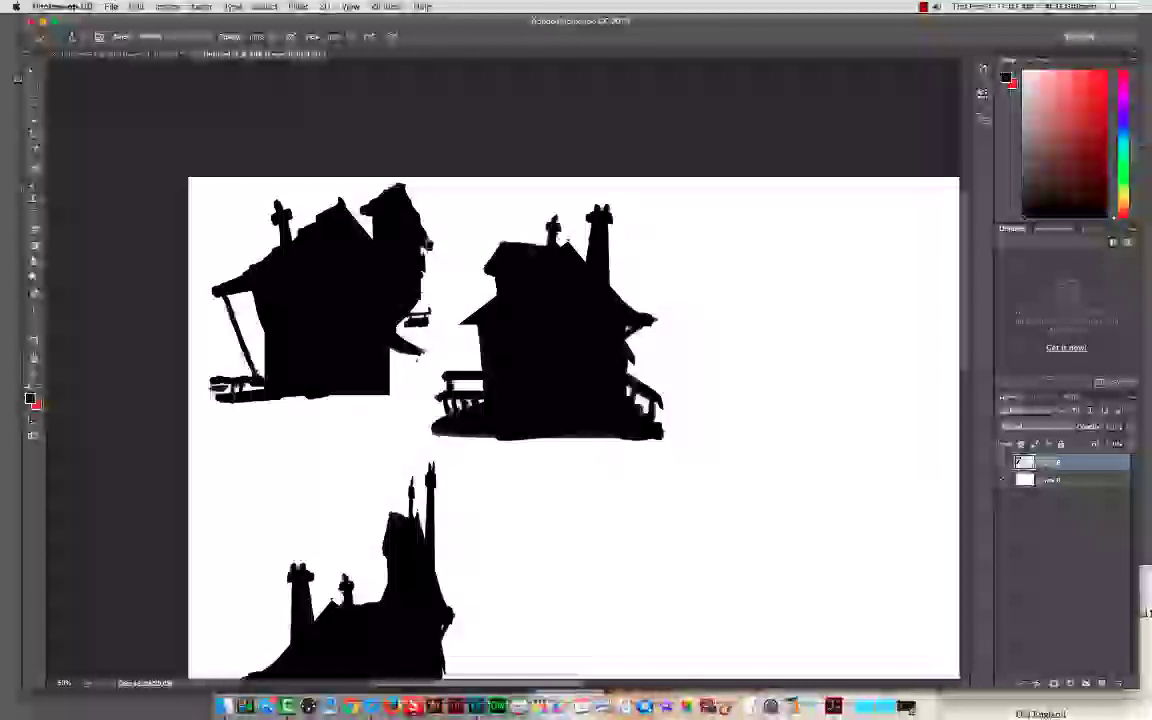
# Step: Paint a post and railed porch under the first house's awning, and extend a ground base beneath the whole house
pyautogui.moveTo(416, 355); pyautogui.dragTo(415, 379)
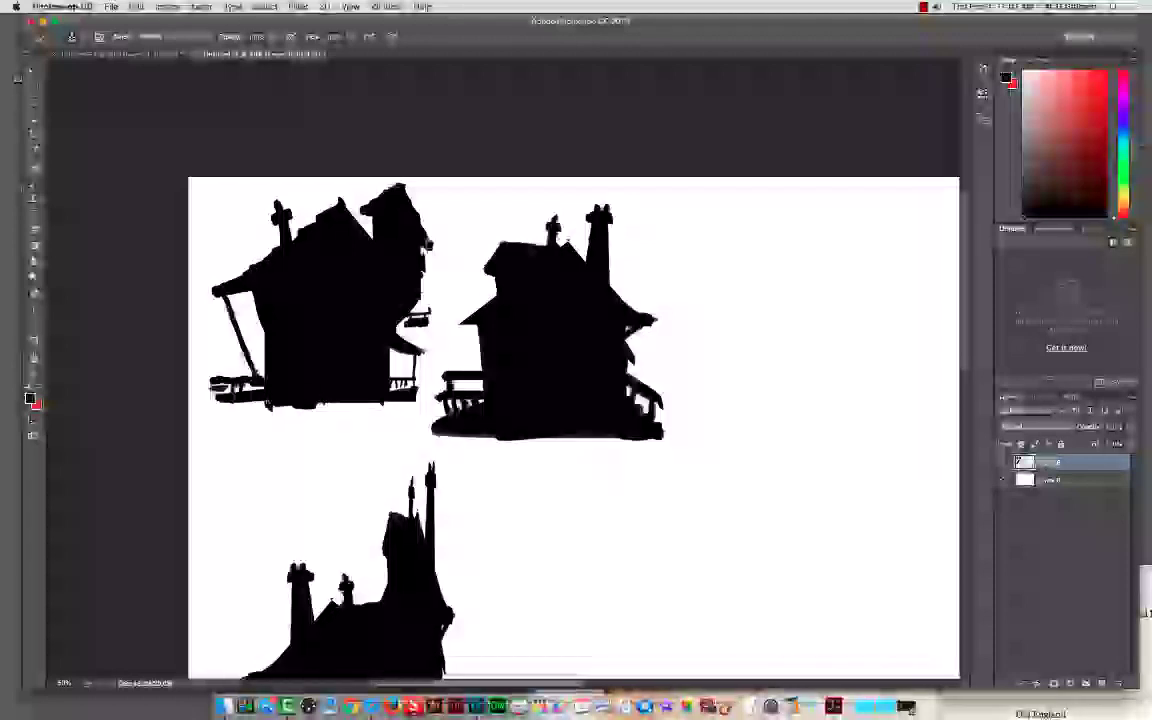
pyautogui.moveTo(262, 406)
pyautogui.mouseDown()
pyautogui.moveTo(207, 407)
pyautogui.moveTo(364, 408)
pyautogui.moveTo(322, 406)
pyautogui.moveTo(364, 404)
pyautogui.moveTo(350, 405)
pyautogui.moveTo(364, 367)
pyautogui.moveTo(378, 367)
pyautogui.mouseUp()
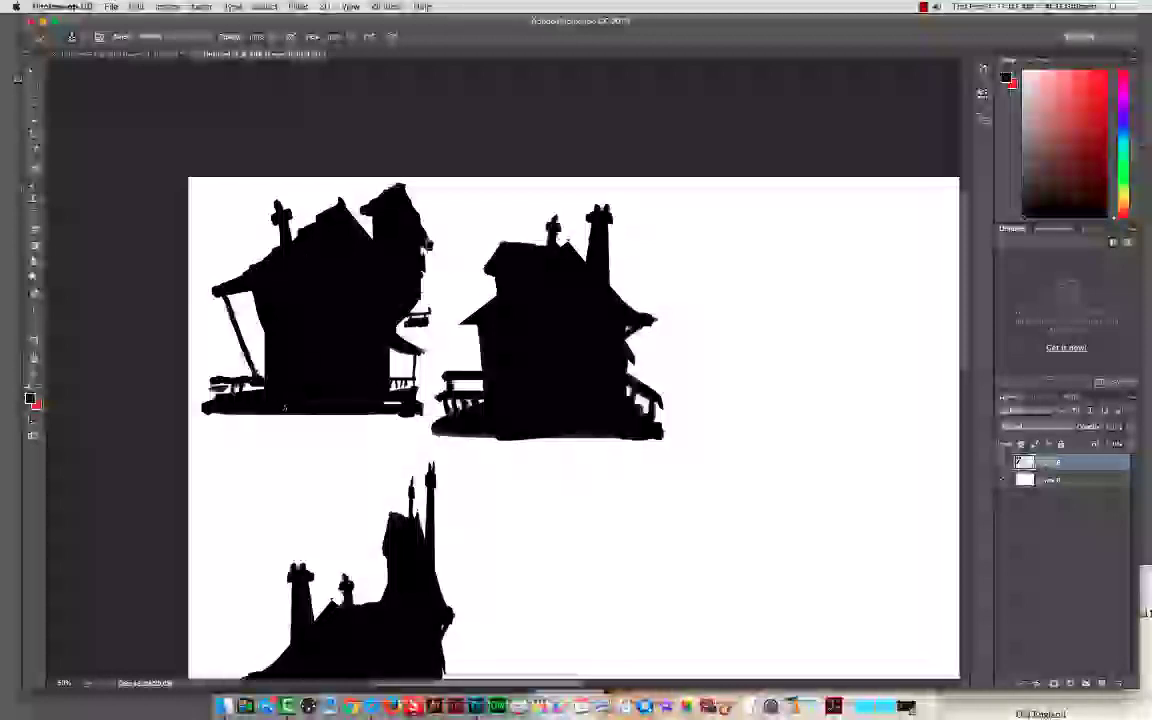
# Step: Replace the red swatch with white and make white the foreground color with black as the background color
pyautogui.click(41, 390)
pyautogui.click(30, 398)
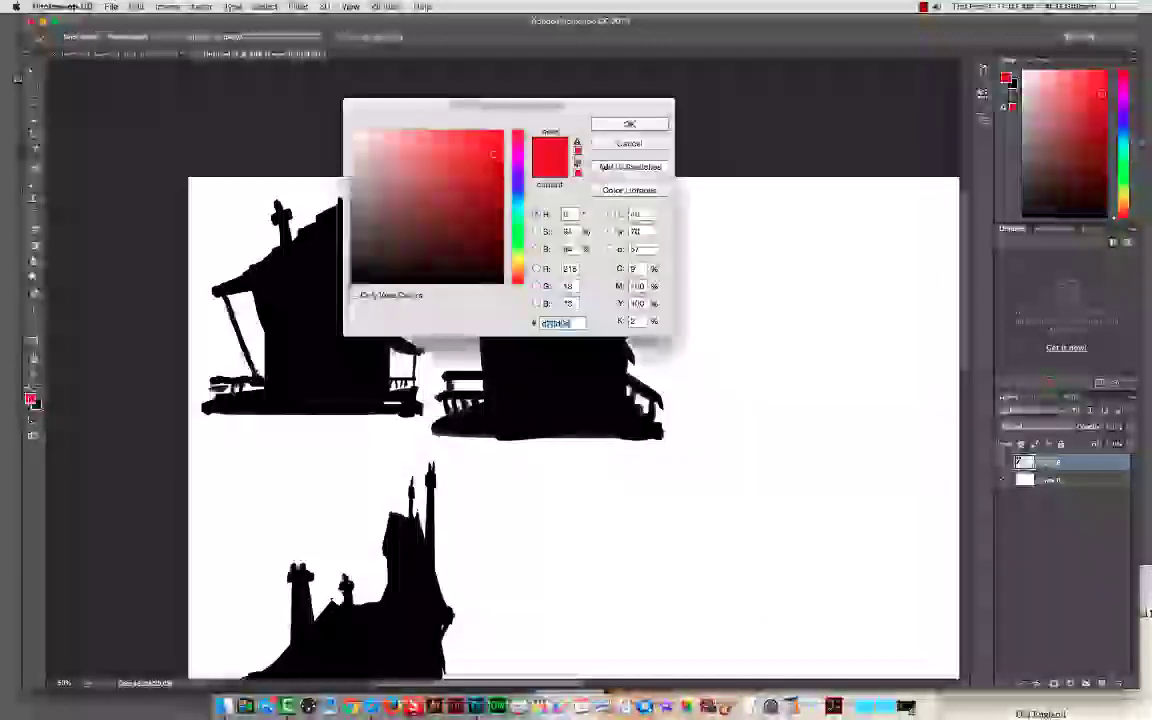
pyautogui.click(353, 132)
pyautogui.click(620, 126)
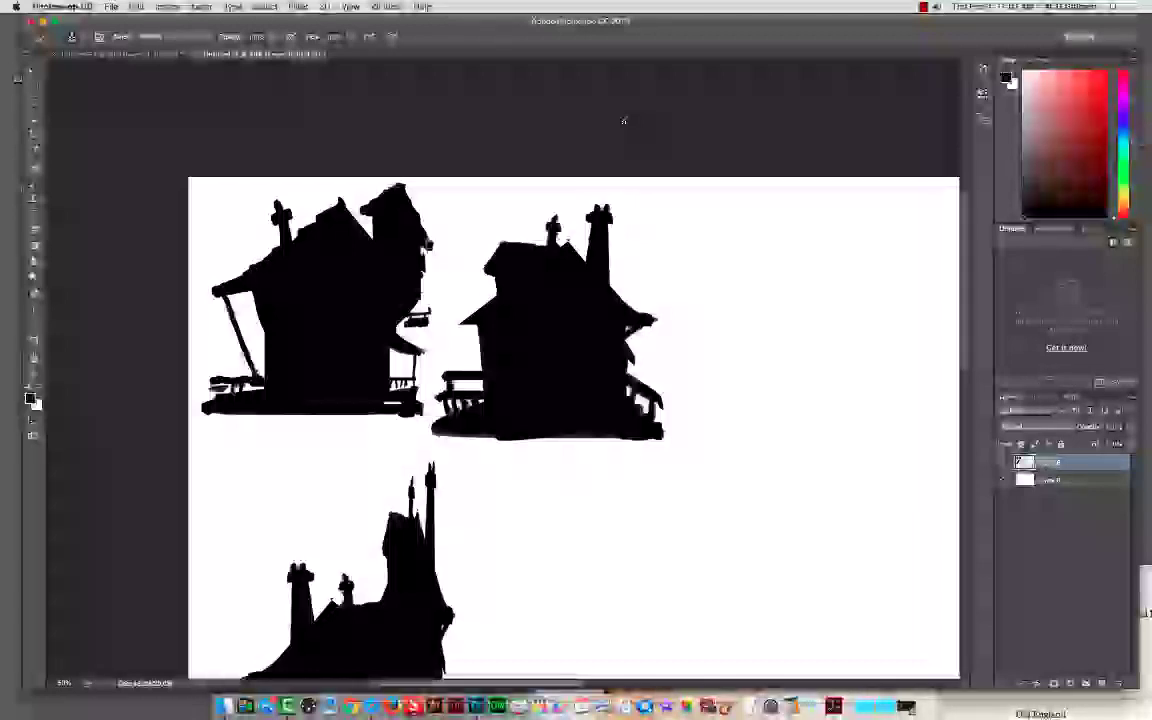
pyautogui.press('x')
pyautogui.press('x')
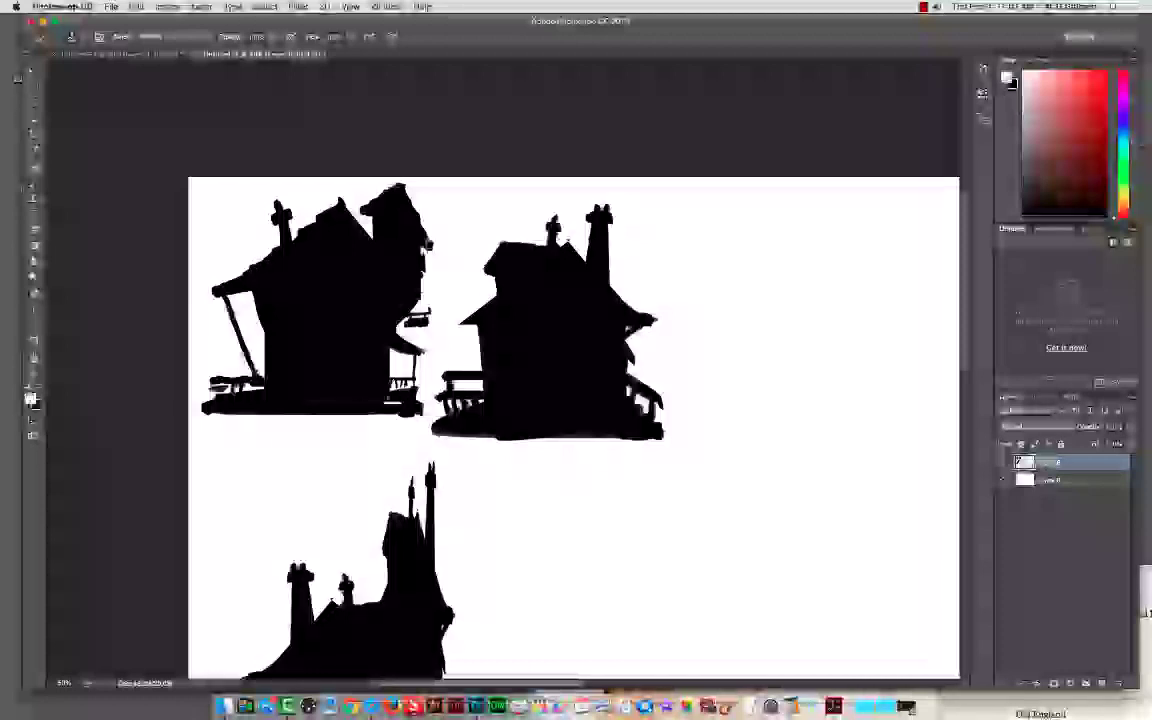
# Step: Paint thin white lines along the first house's base and a window opening in its tower
pyautogui.moveTo(340, 402); pyautogui.dragTo(410, 403)
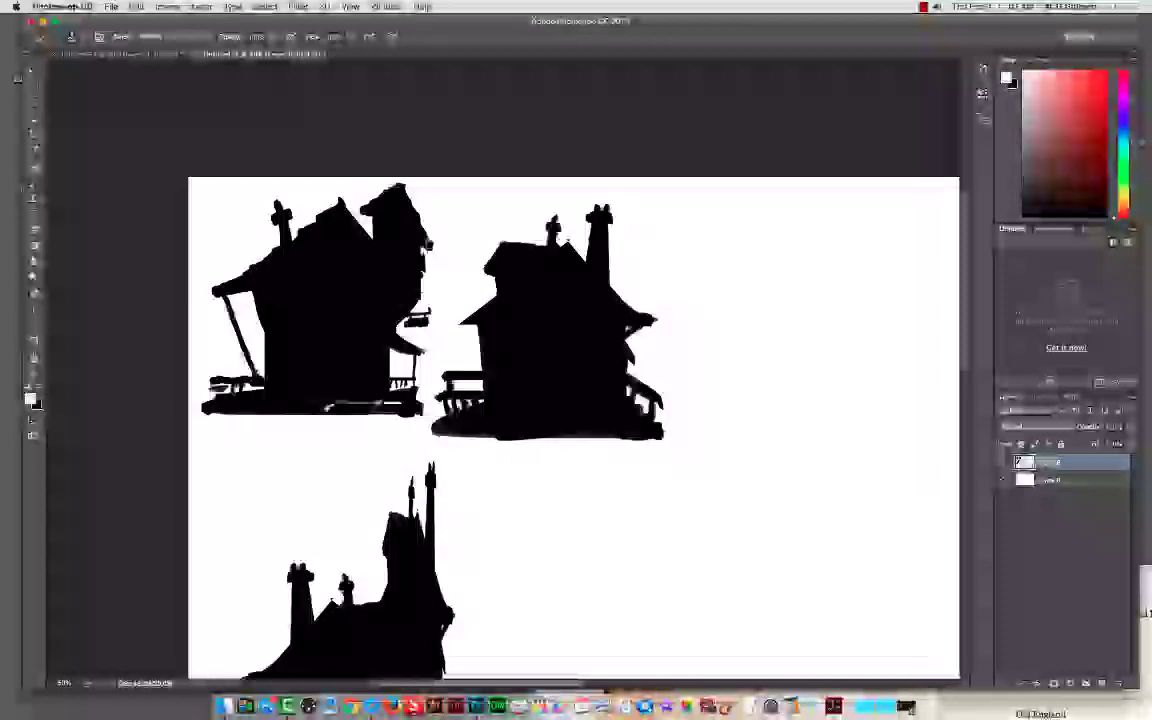
pyautogui.moveTo(286, 407); pyautogui.dragTo(331, 407)
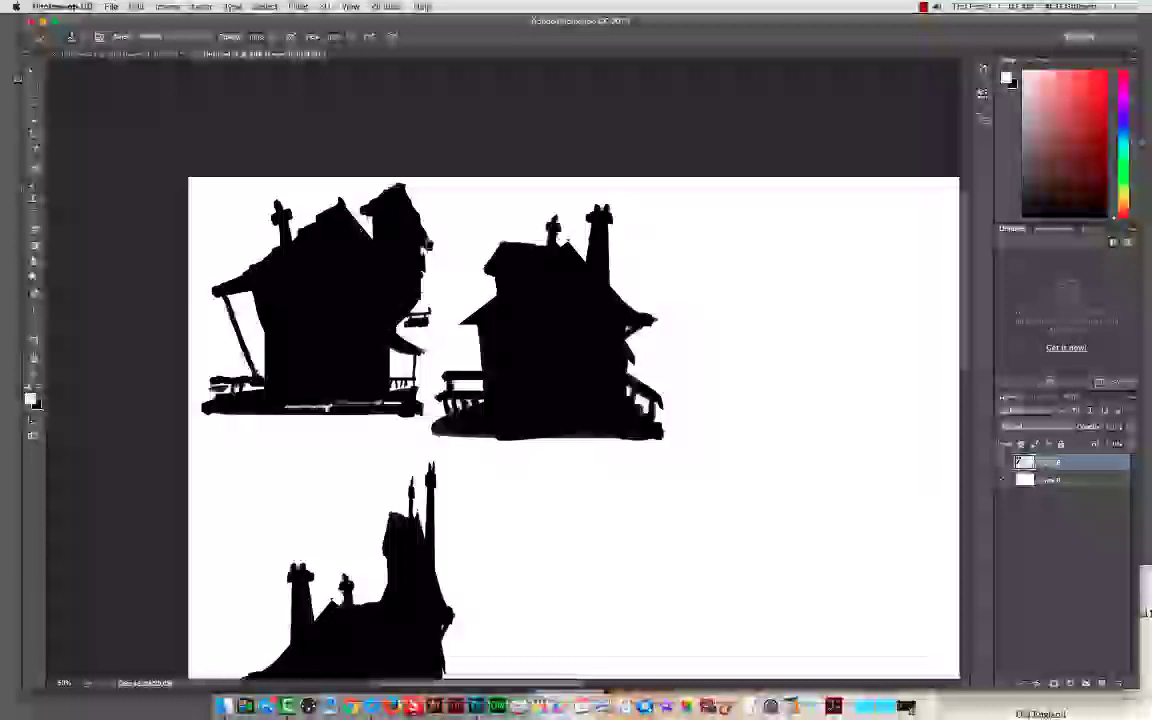
pyautogui.moveTo(382, 220); pyautogui.dragTo(394, 262)
# Step: Reduce the brush size and paint white lines beneath the first house's left and right roof edges
pyautogui.press('[')
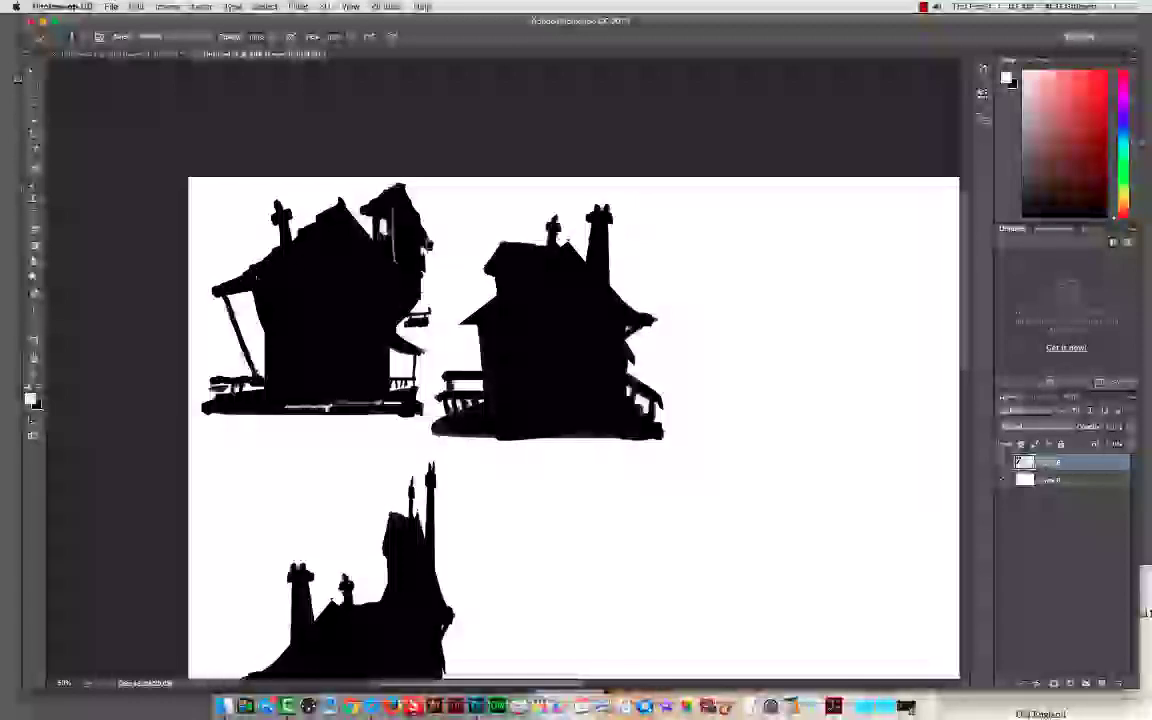
pyautogui.moveTo(232, 287)
pyautogui.mouseDown()
pyautogui.moveTo(340, 227)
pyautogui.moveTo(353, 243)
pyautogui.mouseUp()
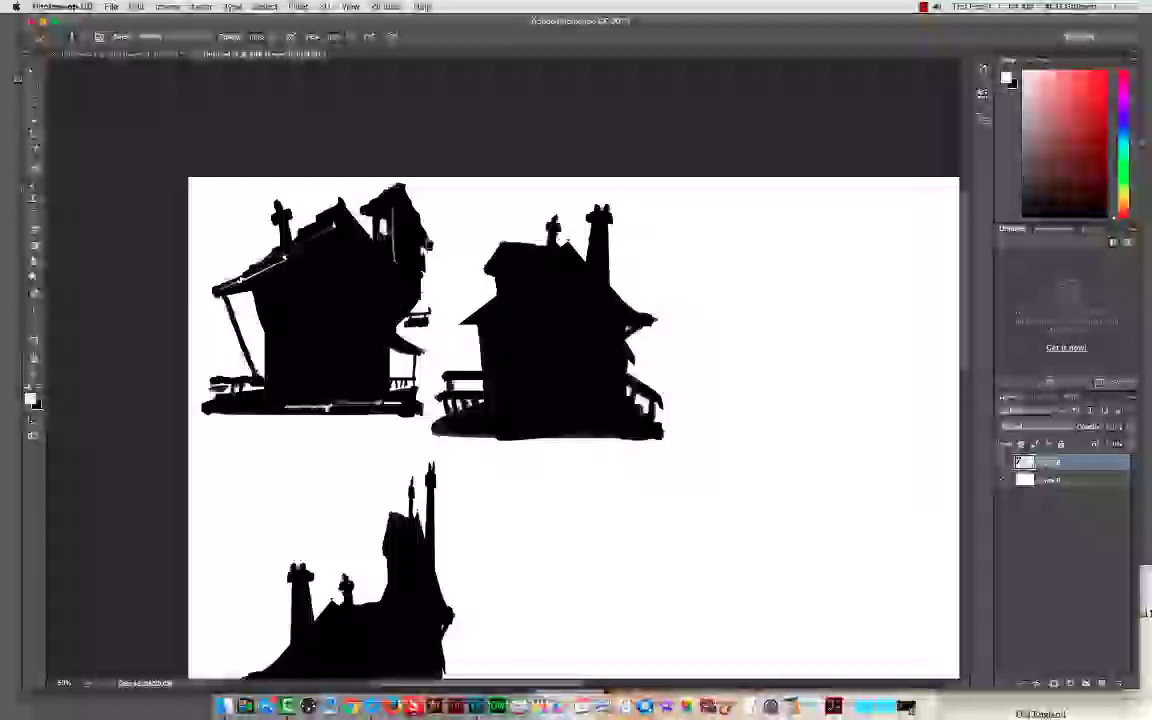
pyautogui.moveTo(370, 263); pyautogui.dragTo(383, 278)
# Step: Paint a white double band across the first house's middle, with vertical posts below and an uneven line above the base
pyautogui.moveTo(267, 333); pyautogui.dragTo(382, 333)
pyautogui.moveTo(267, 341); pyautogui.dragTo(388, 341)
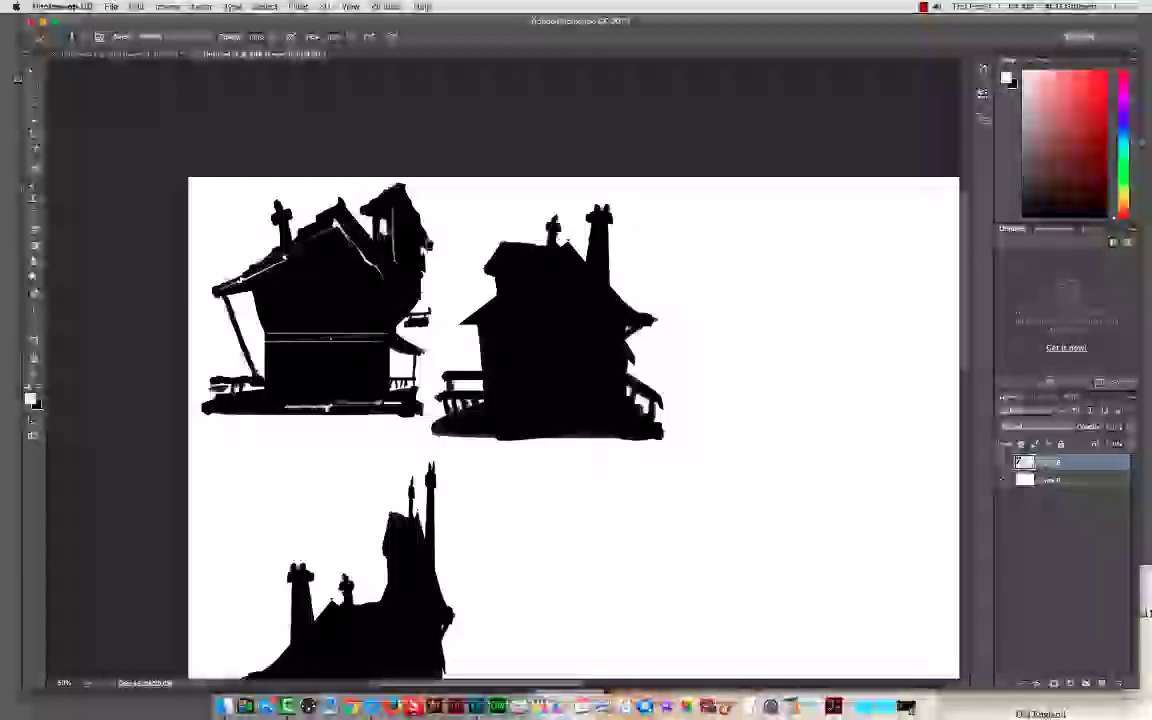
pyautogui.moveTo(285, 346); pyautogui.dragTo(281, 395)
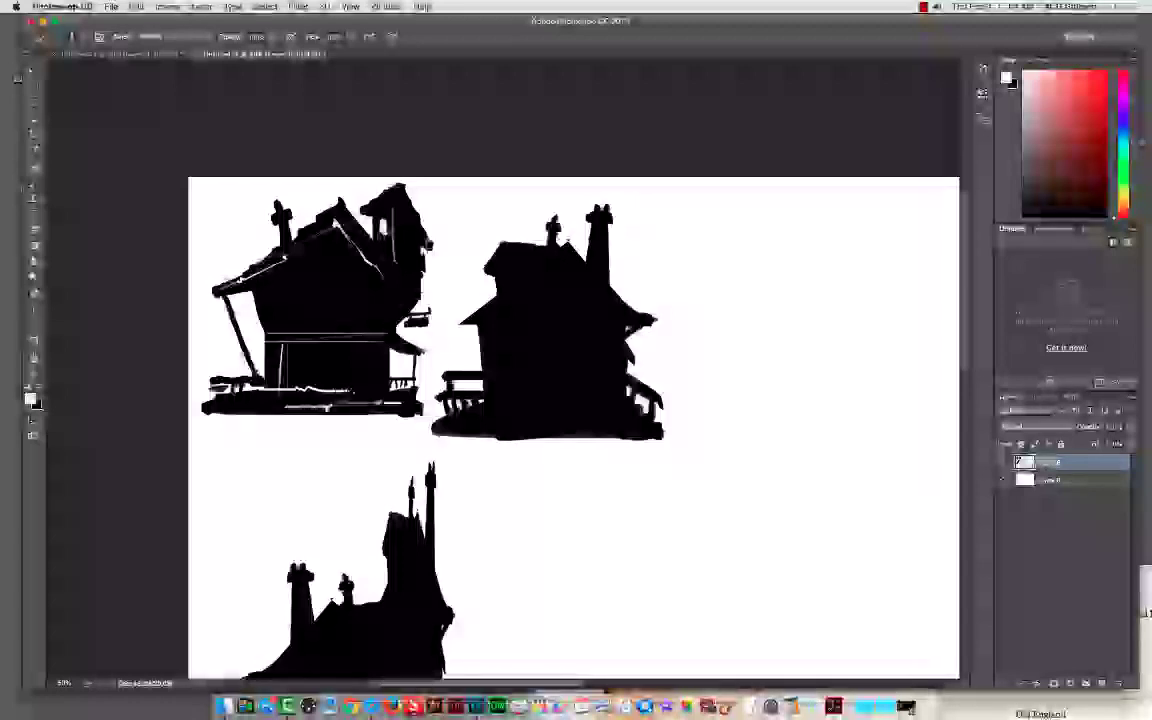
pyautogui.moveTo(314, 389); pyautogui.dragTo(414, 391)
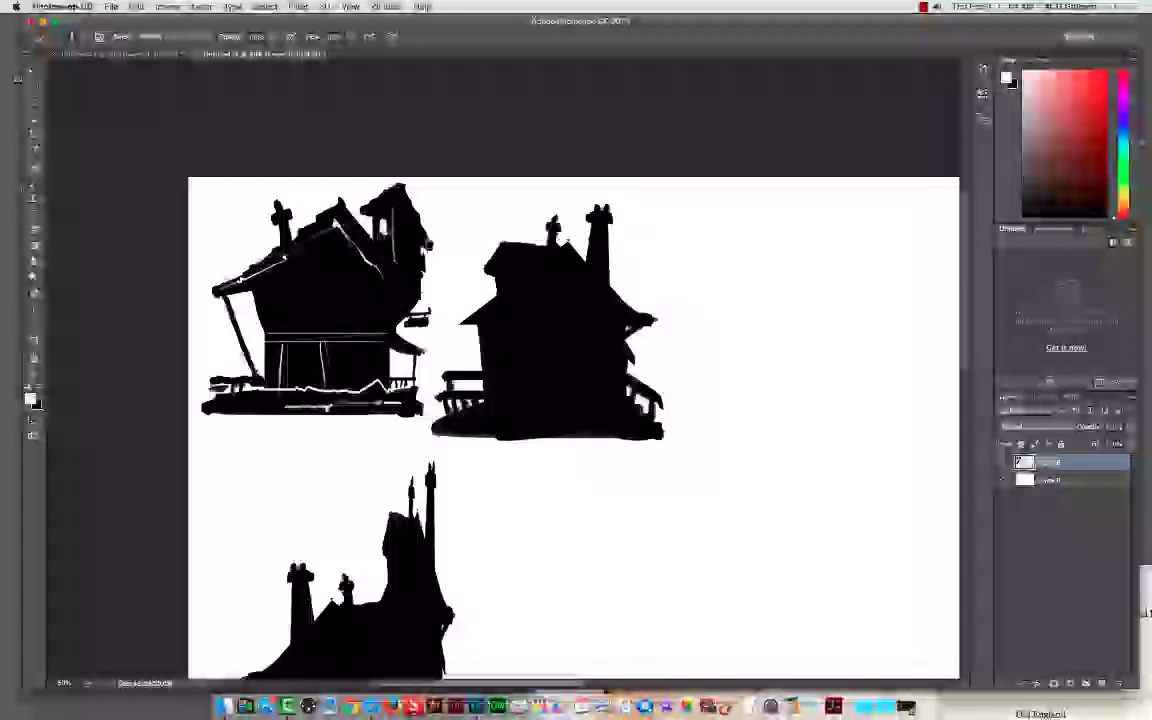
# Step: Paint a white shuttered window, a central post and vertical plank lines on the first house's upper wall, plus another lower-wall post
pyautogui.moveTo(366, 343); pyautogui.dragTo(362, 389)
pyautogui.moveTo(286, 303)
pyautogui.mouseDown()
pyautogui.moveTo(302, 305)
pyautogui.moveTo(291, 285)
pyautogui.moveTo(299, 302)
pyautogui.moveTo(283, 287)
pyautogui.moveTo(275, 305)
pyautogui.mouseUp()
pyautogui.moveTo(275, 305)
pyautogui.mouseDown()
pyautogui.moveTo(286, 304)
pyautogui.moveTo(283, 286)
pyautogui.moveTo(308, 282)
pyautogui.moveTo(307, 305)
pyautogui.mouseUp()
pyautogui.moveTo(300, 304); pyautogui.dragTo(307, 298)
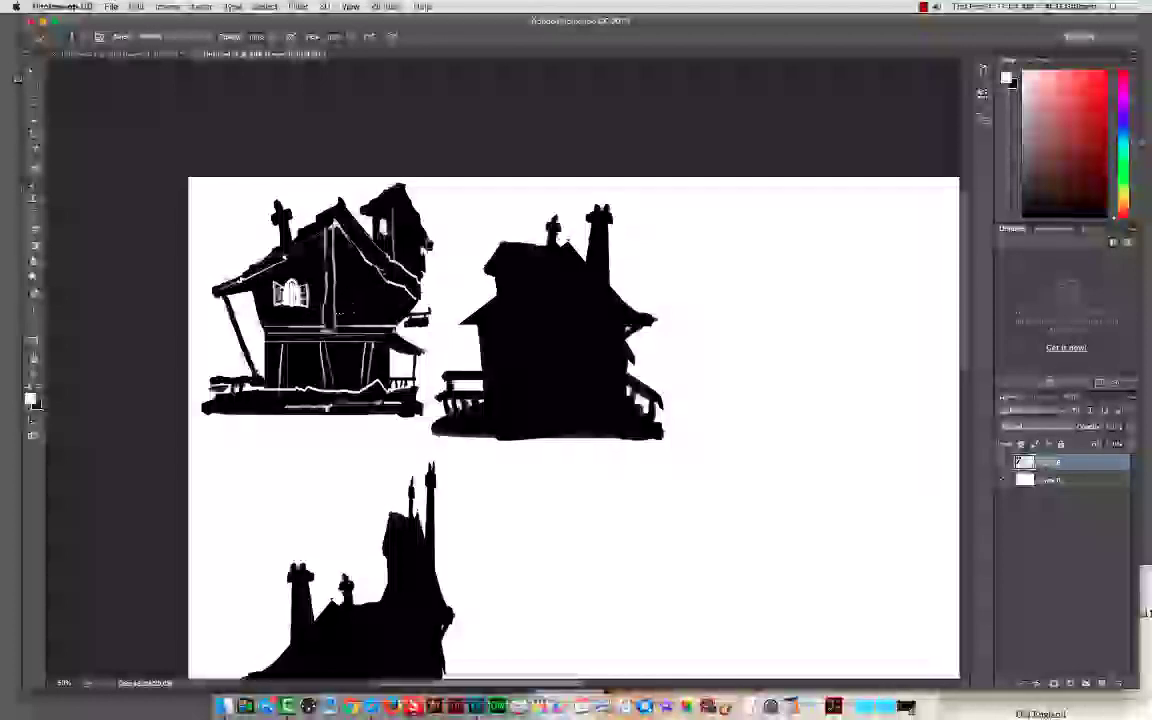
pyautogui.moveTo(351, 308); pyautogui.dragTo(350, 330)
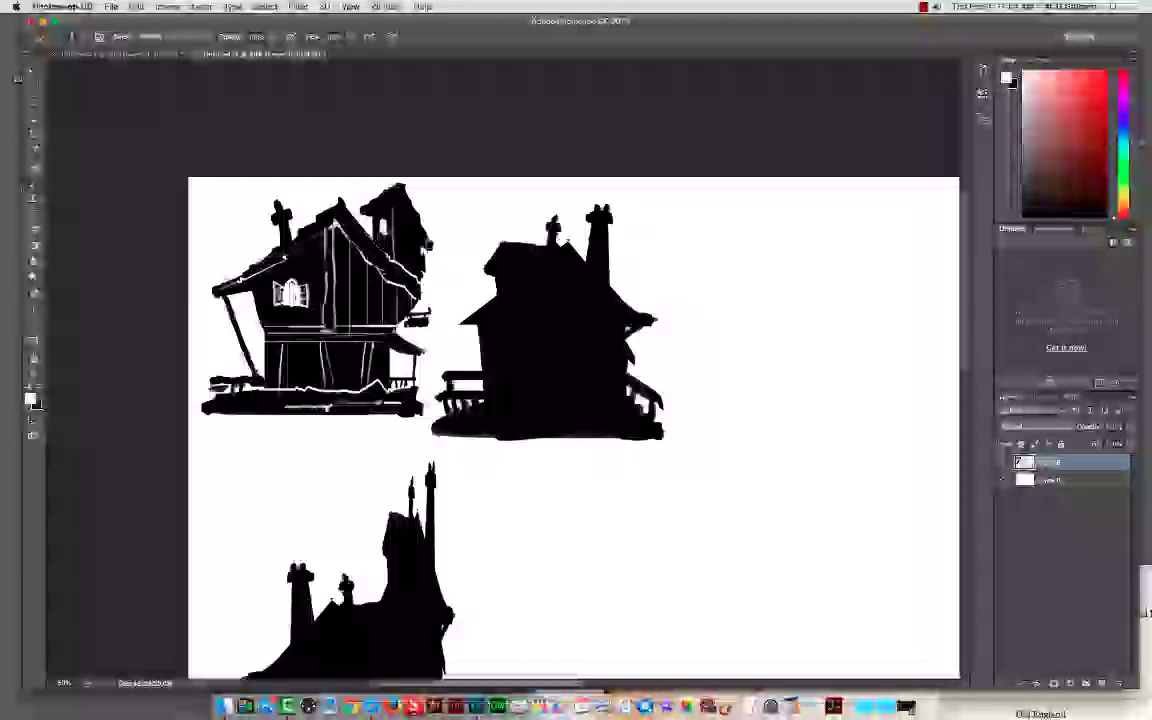
# Step: Undo the recent white strokes for the planks, posts, shuttered window and uneven base line on the first house
pyautogui.press('alt+super+z')
pyautogui.press('alt+super+z')
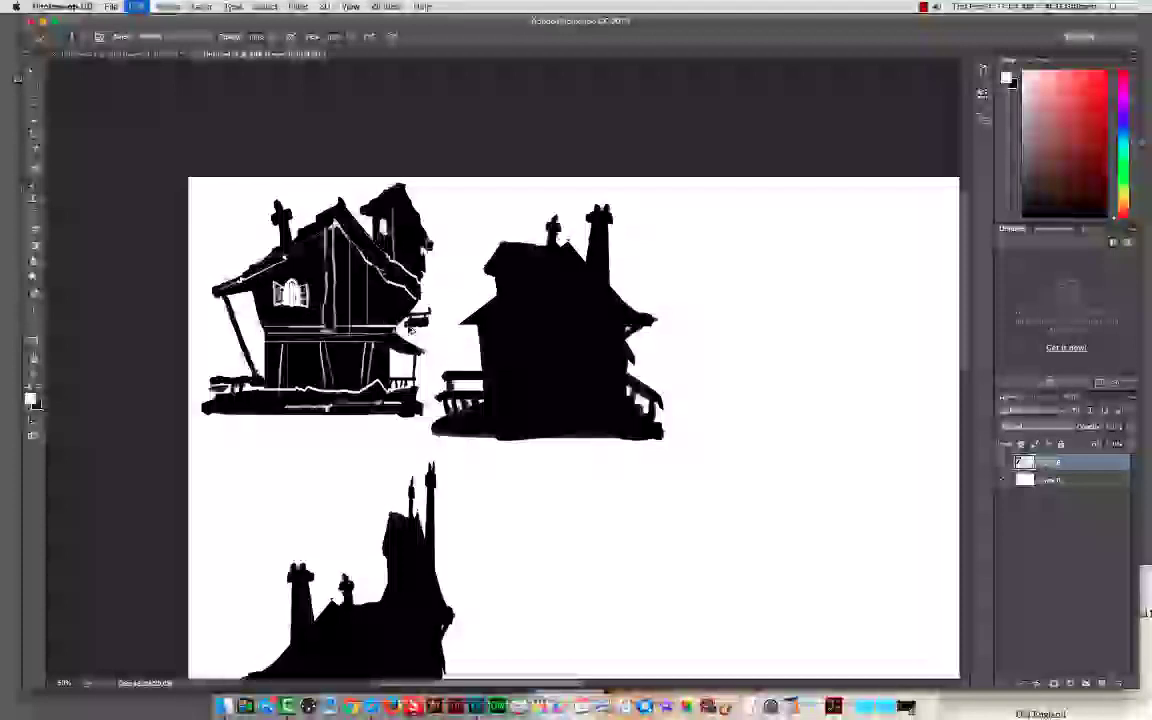
pyautogui.press('alt+super+z')
pyautogui.press('alt+super+z')
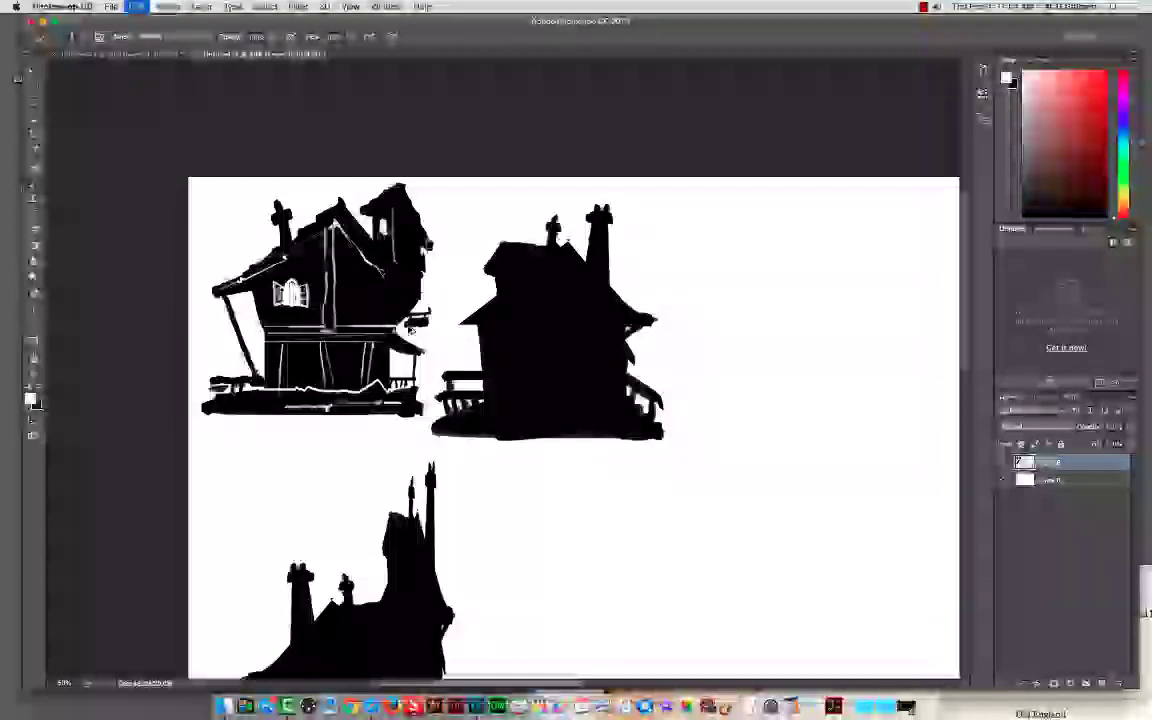
pyautogui.press('alt+super+z')
pyautogui.press('alt+super+z')
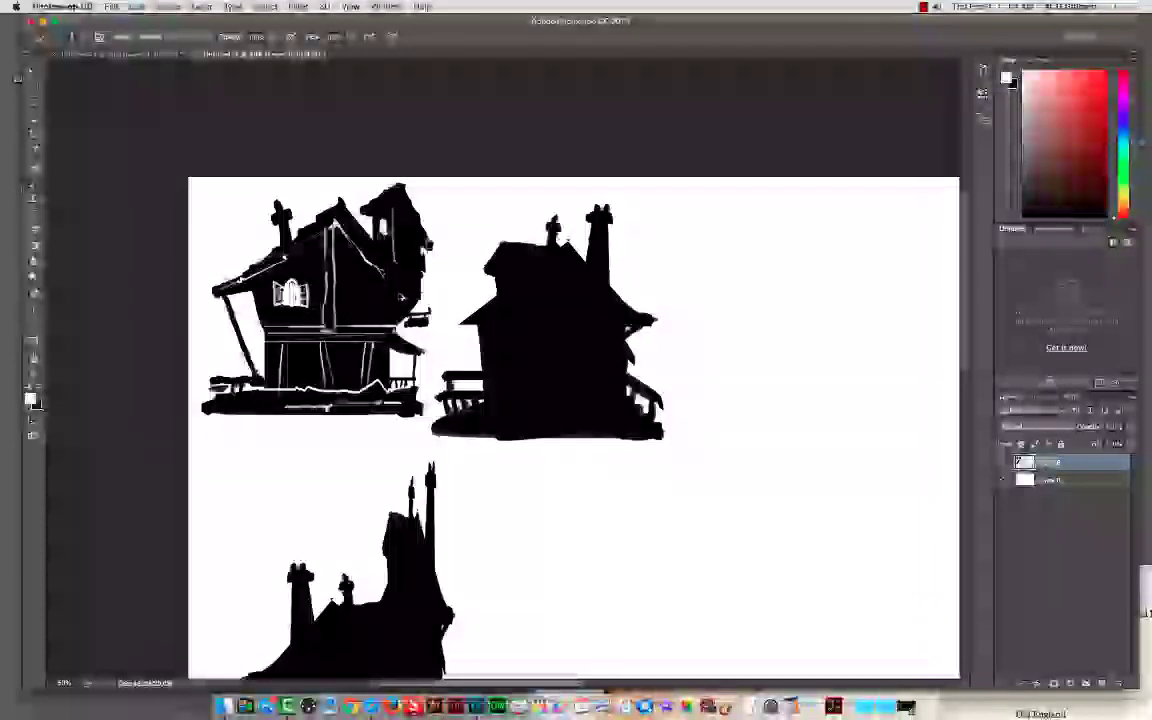
pyautogui.press('alt+super+z')
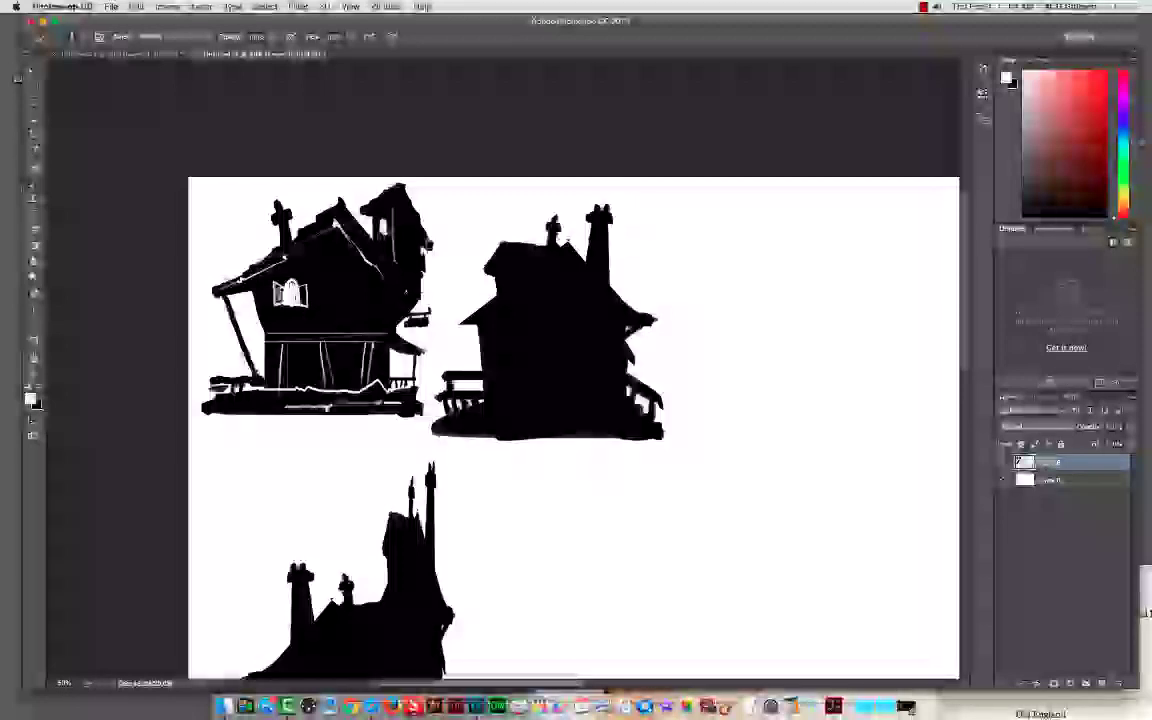
pyautogui.press('alt+super+z')
pyautogui.press('alt+super+z')
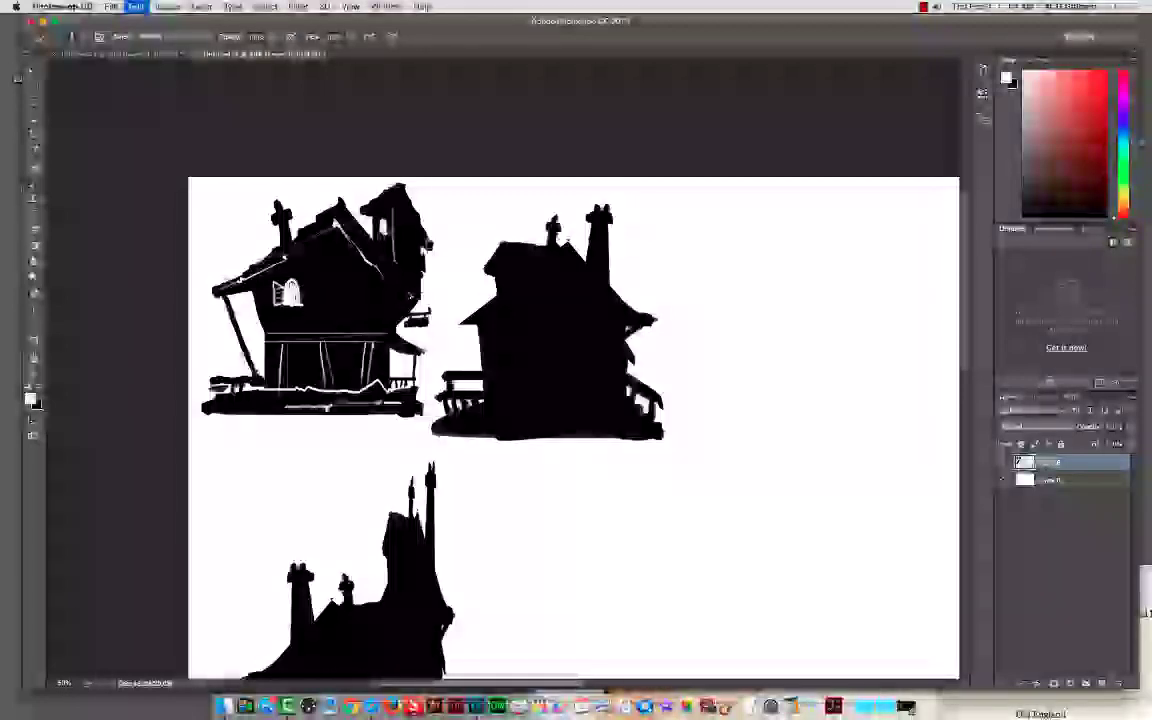
pyautogui.press('alt+super+z')
pyautogui.press('alt+super+z')
pyautogui.press('alt+super+z')
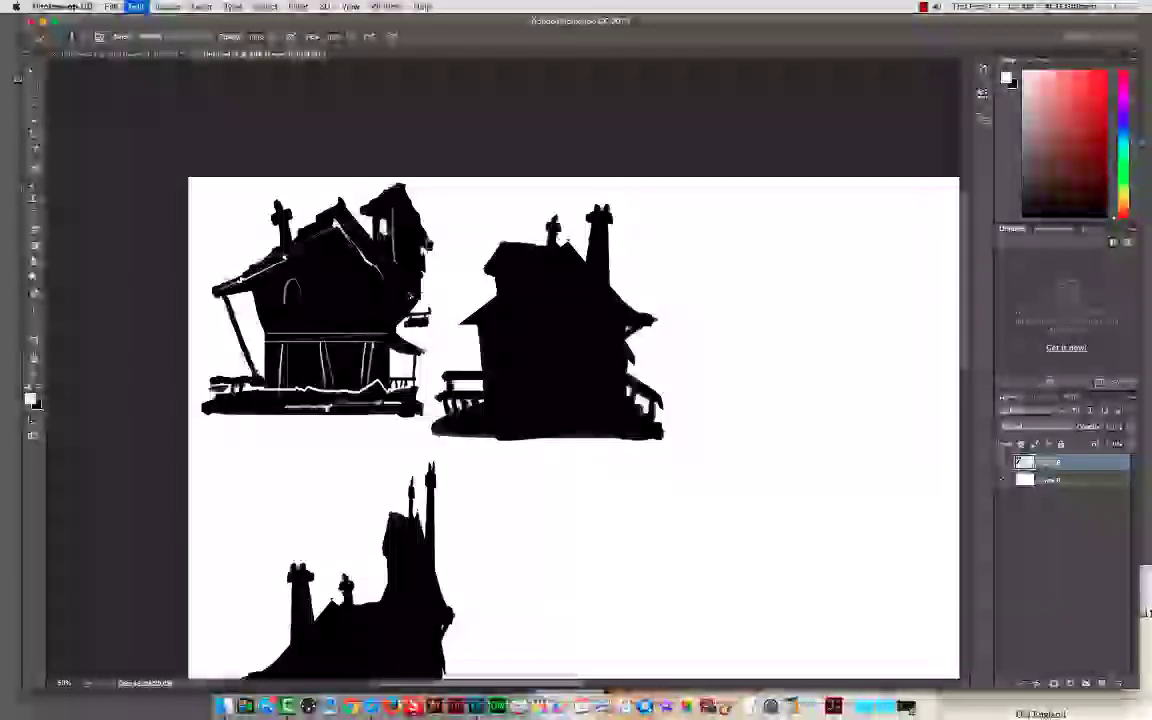
pyautogui.press('alt+super+z')
pyautogui.press('alt+super+z')
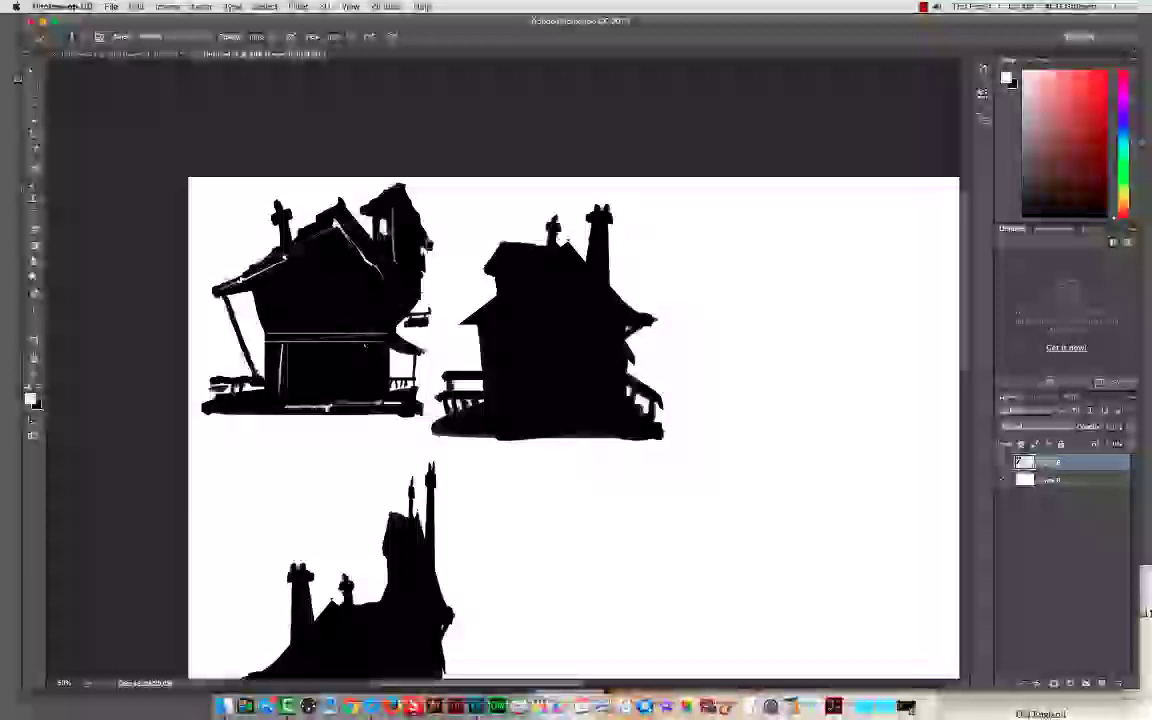
# Step: Switch the foreground to black and paint over all remaining white interior lines in the first house, including its tower and roof edges
pyautogui.press('x')
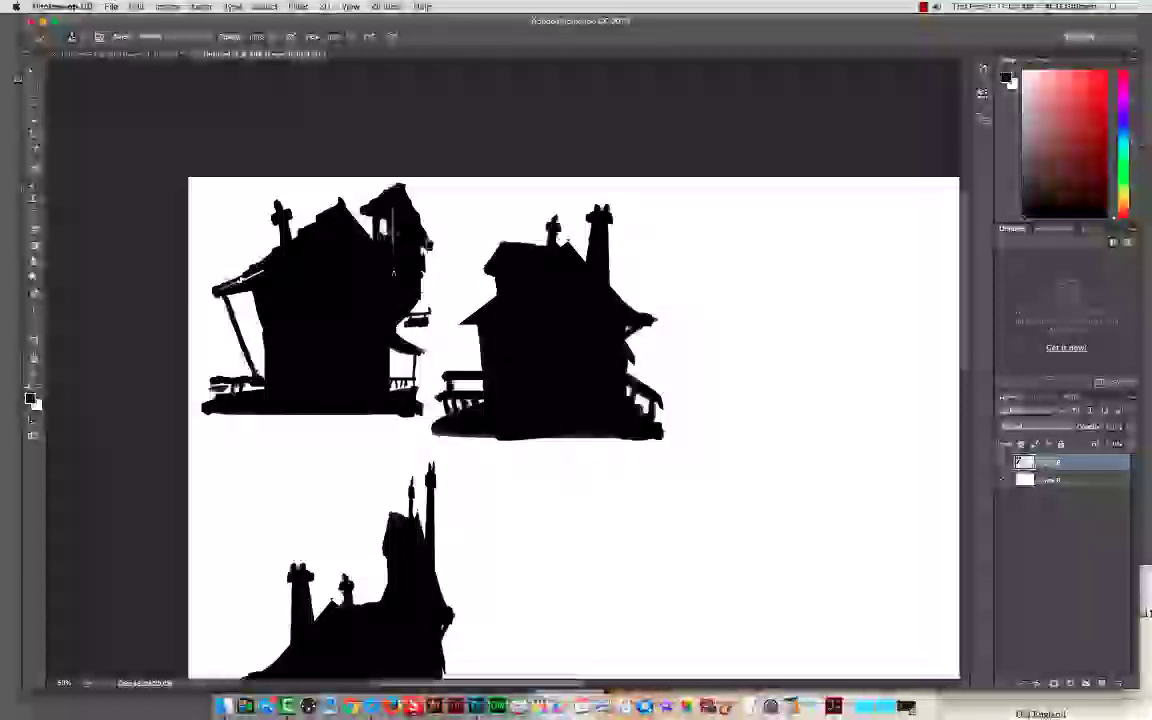
pyautogui.moveTo(350, 218); pyautogui.dragTo(340, 203)
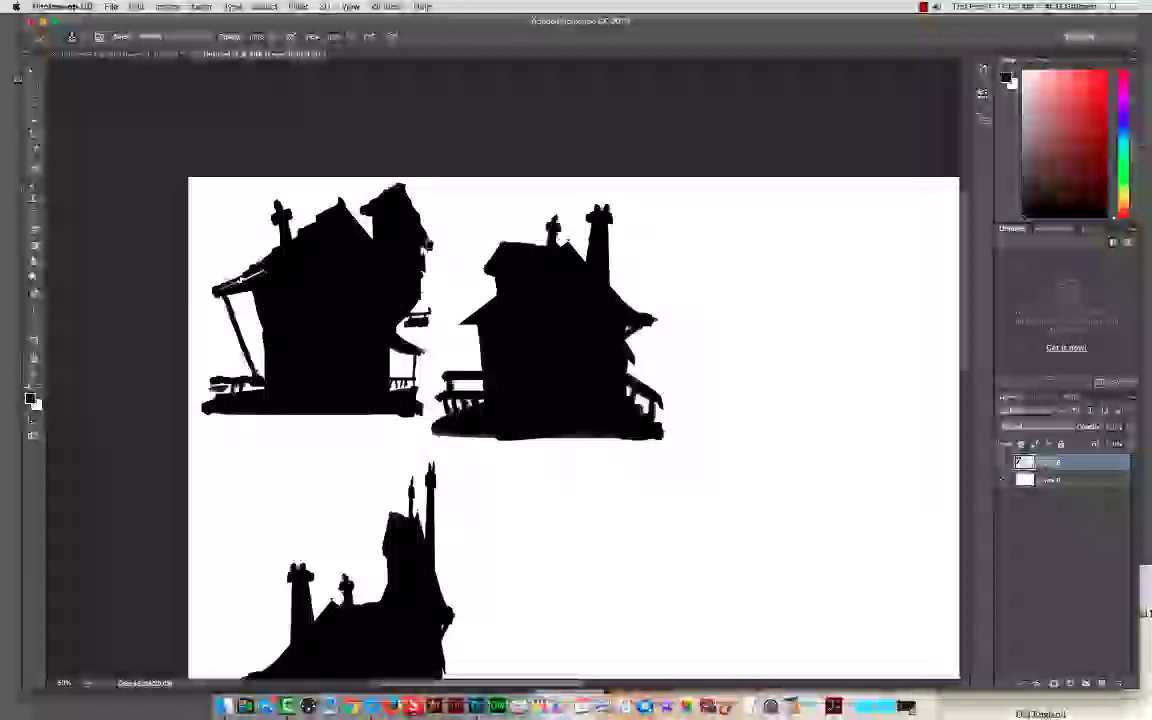
pyautogui.moveTo(267, 264); pyautogui.dragTo(242, 281)
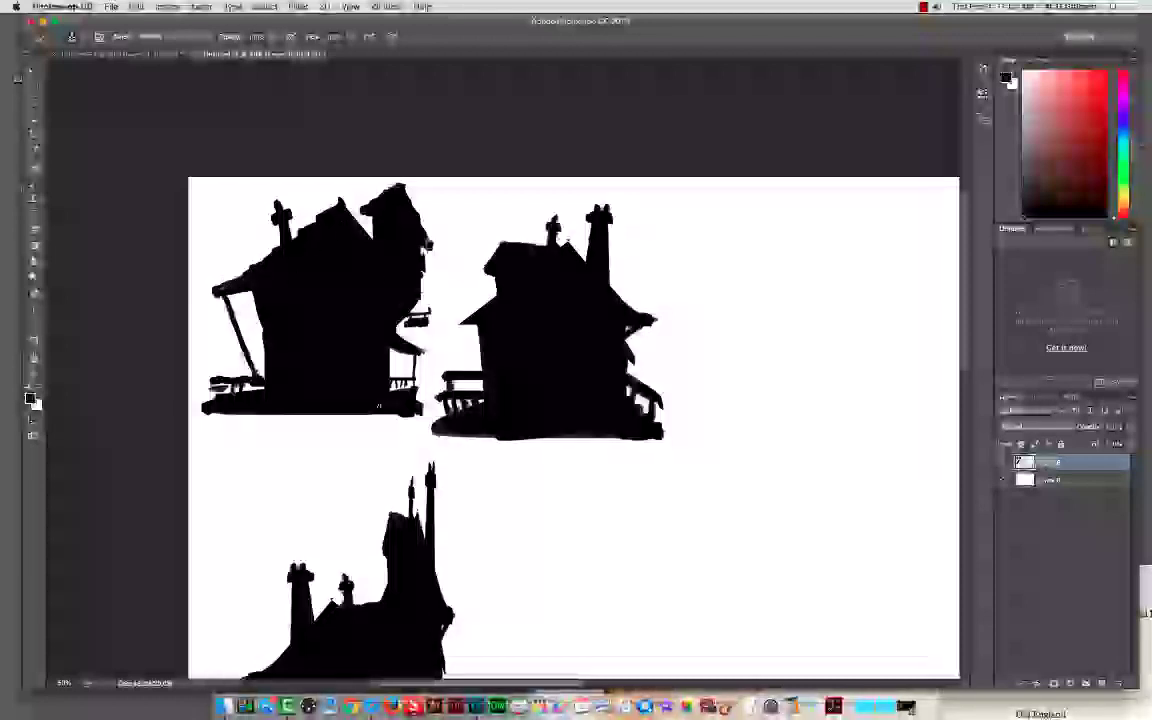
# Step: Copy the first house with a lasso selection and place the pasted copy to the right of the tall building below
pyautogui.press('l')
pyautogui.moveTo(255, 177)
pyautogui.mouseDown()
pyautogui.moveTo(146, 282)
pyautogui.moveTo(324, 542)
pyautogui.moveTo(406, 471)
pyautogui.moveTo(458, 281)
pyautogui.moveTo(300, 177)
pyautogui.mouseUp()
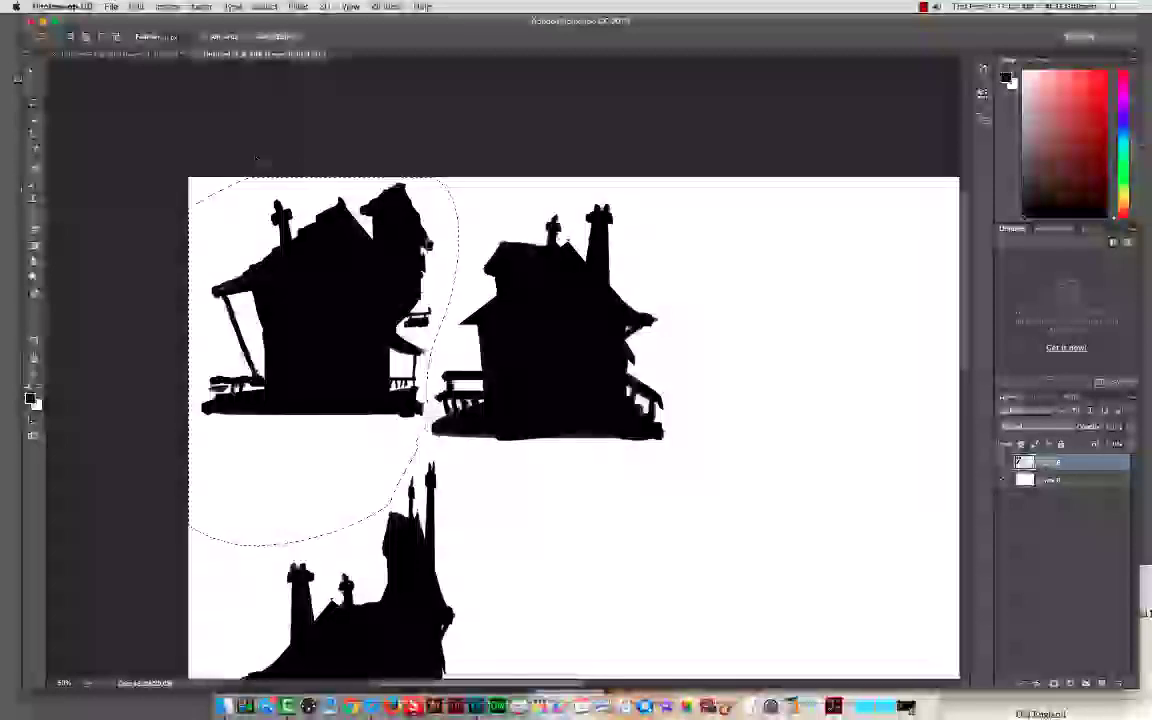
pyautogui.press('super+c')
pyautogui.press('super+v')
pyautogui.press('v')
pyautogui.moveTo(382, 125)
pyautogui.mouseDown()
pyautogui.moveTo(440, 255)
pyautogui.moveTo(582, 440)
pyautogui.moveTo(564, 450)
pyautogui.moveTo(598, 500)
pyautogui.mouseUp()
pyautogui.scroll(-5, 582, 440)
# Step: Squeeze the pasted house horizontally to roughly half its width and align its base beside the tall building
pyautogui.press('super+t')
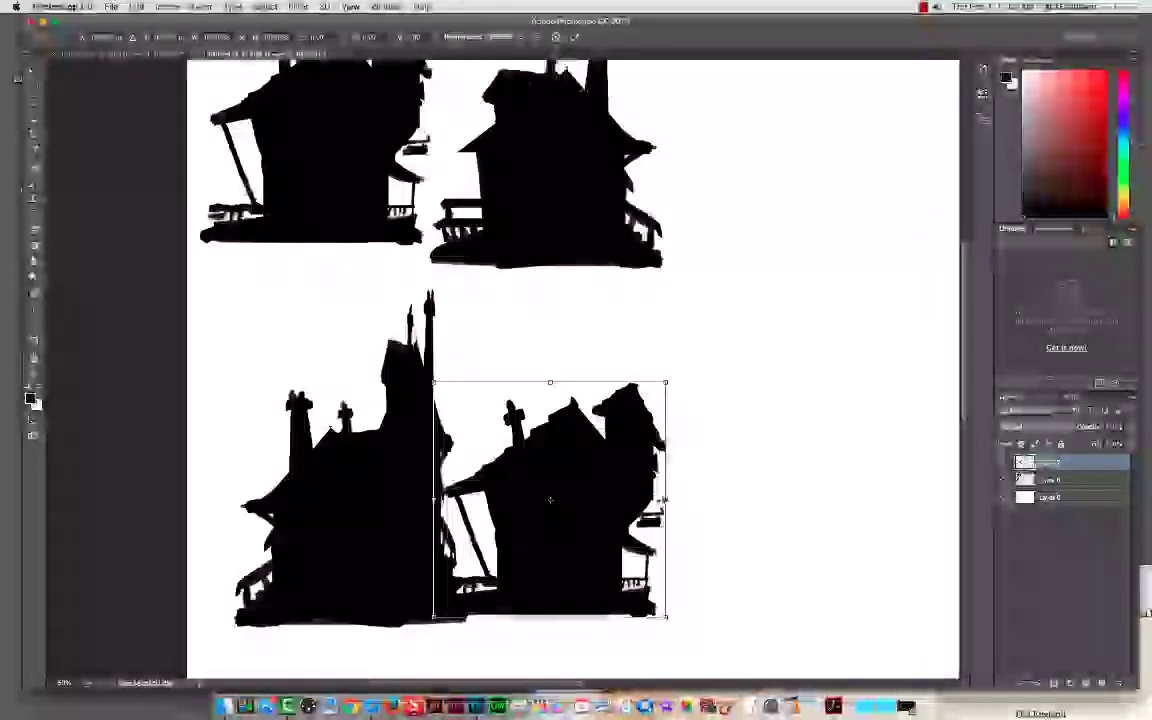
pyautogui.moveTo(668, 499); pyautogui.dragTo(522, 515)
pyautogui.moveTo(552, 476); pyautogui.dragTo(525, 510)
pyautogui.press('Return')
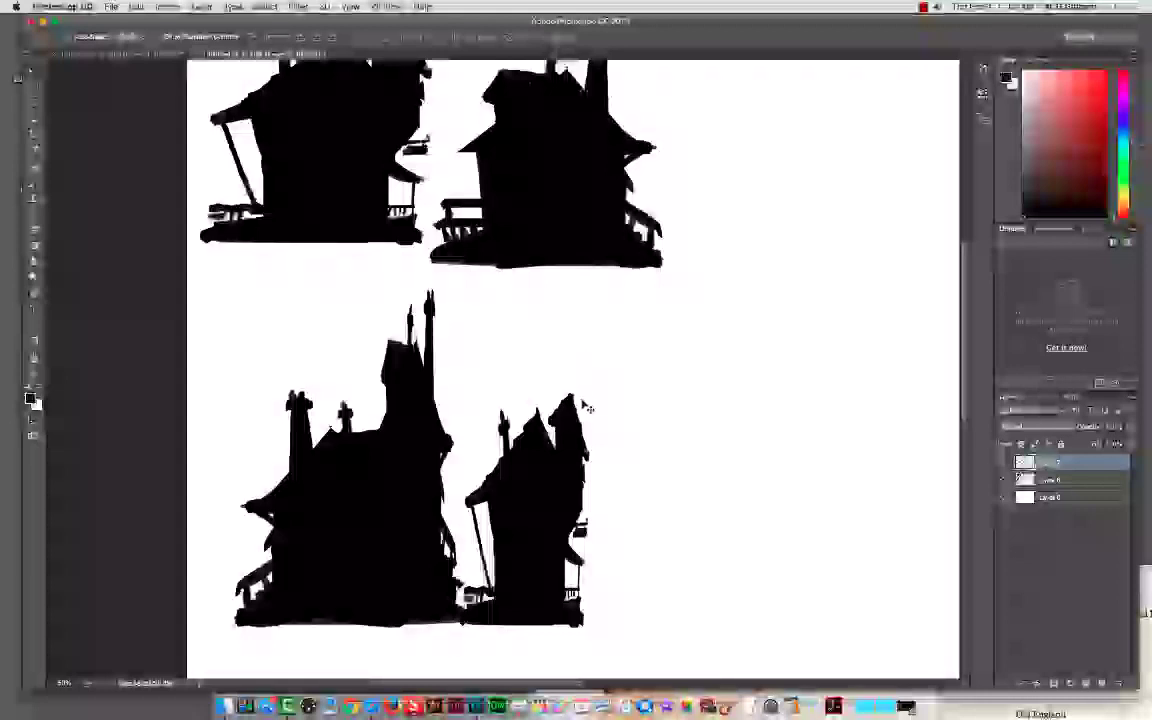
pyautogui.press('super+a')
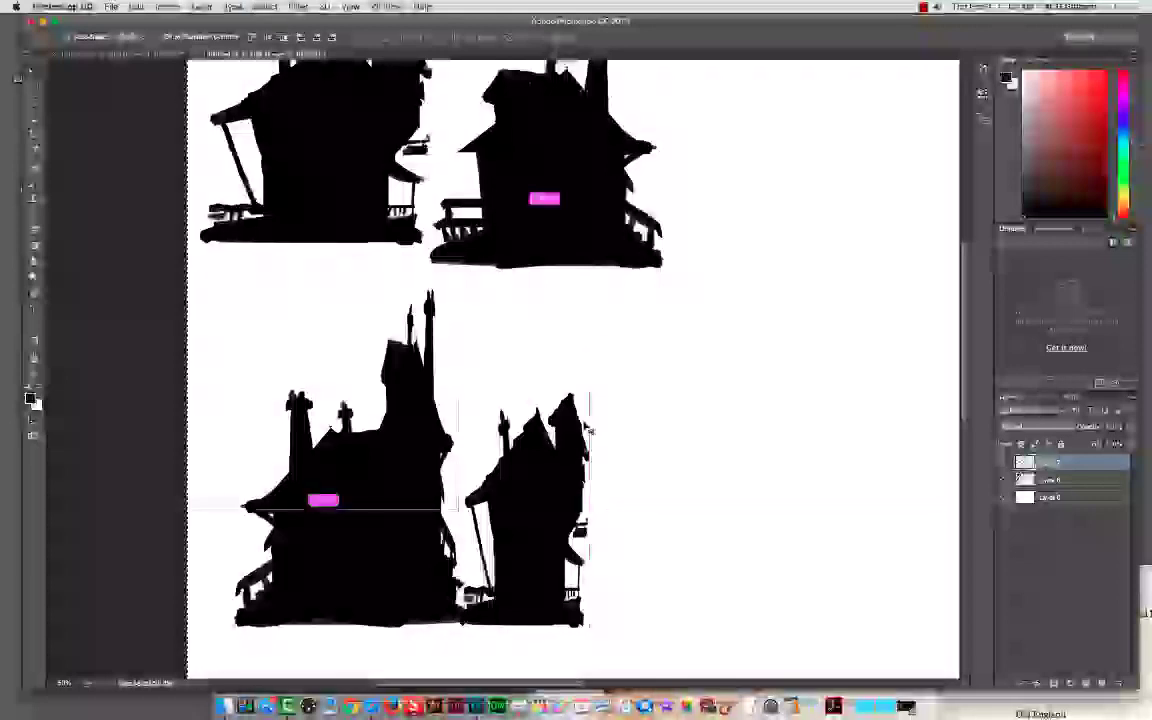
pyautogui.press('super+t')
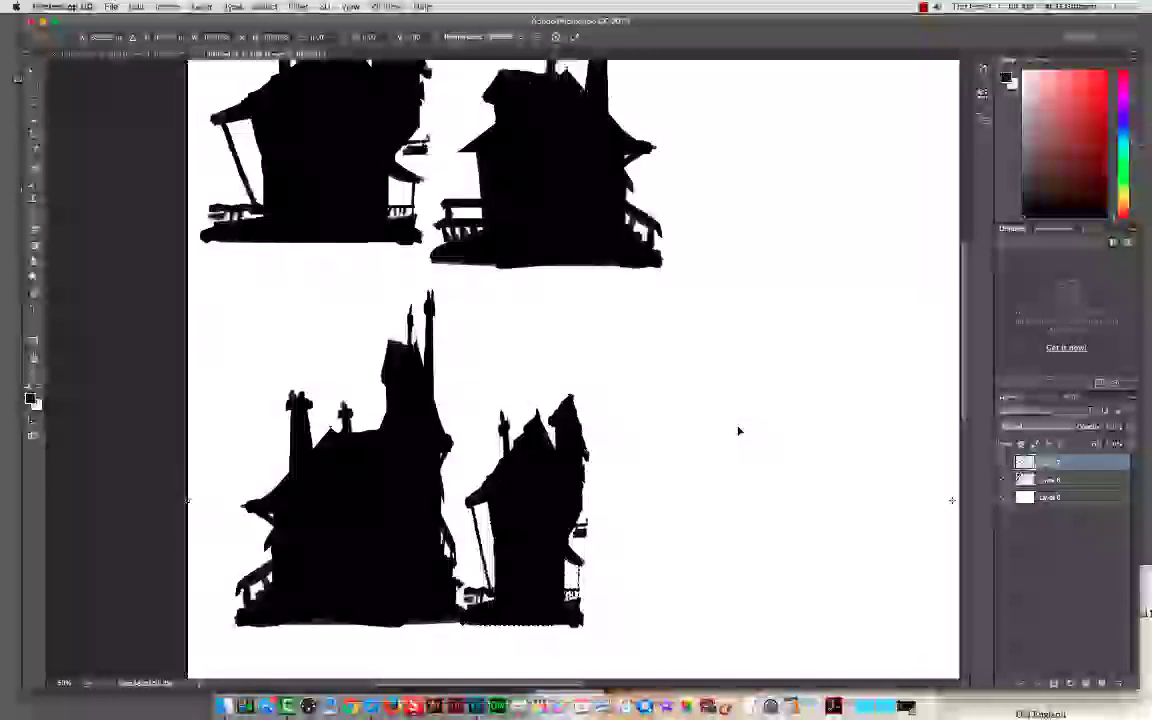
pyautogui.rightClick(538, 477)
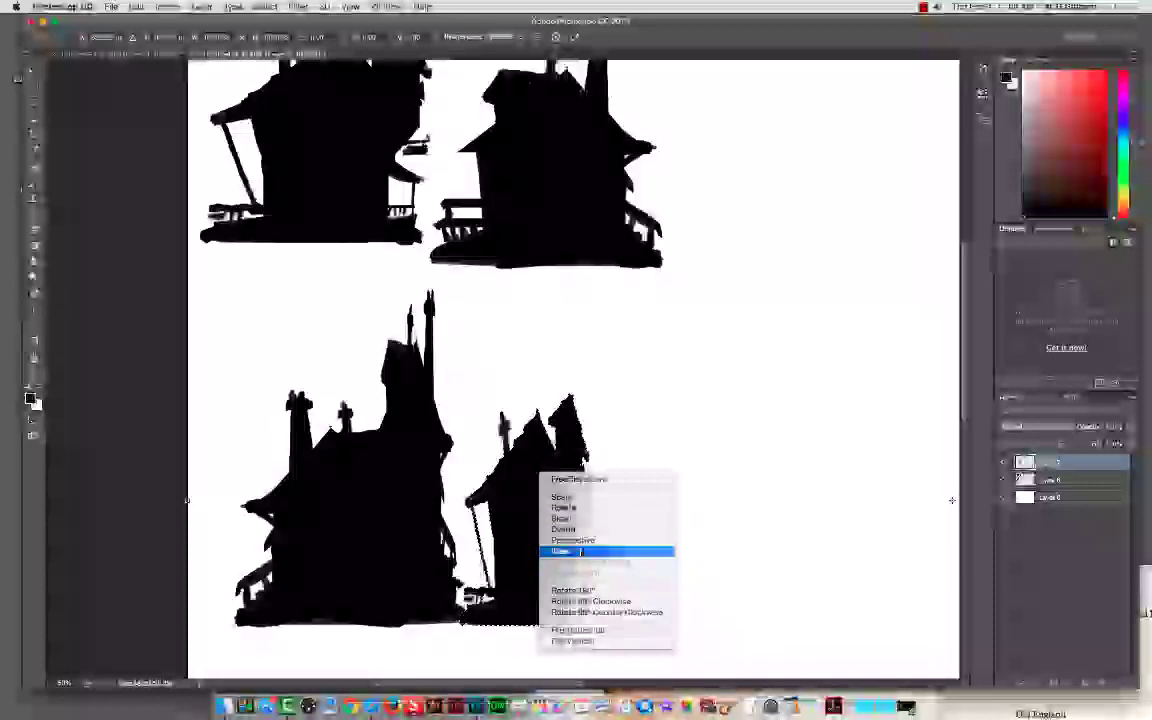
pyautogui.click(580, 551)
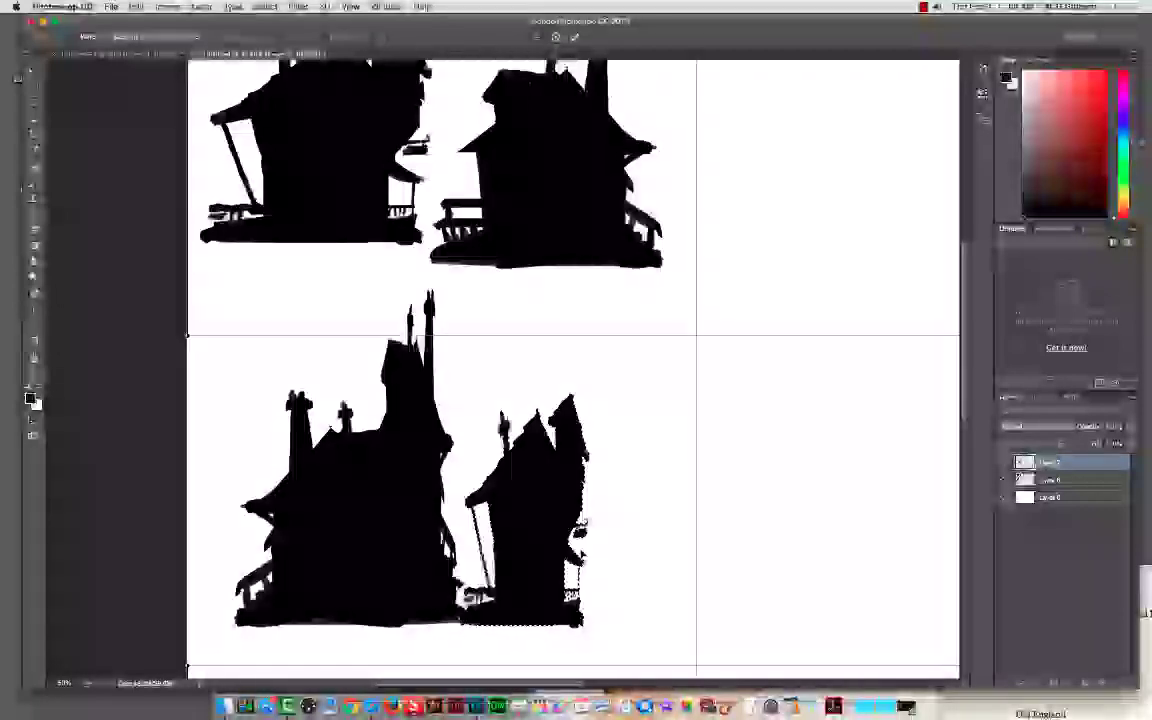
pyautogui.press('super+minus')
pyautogui.press('super+minus')
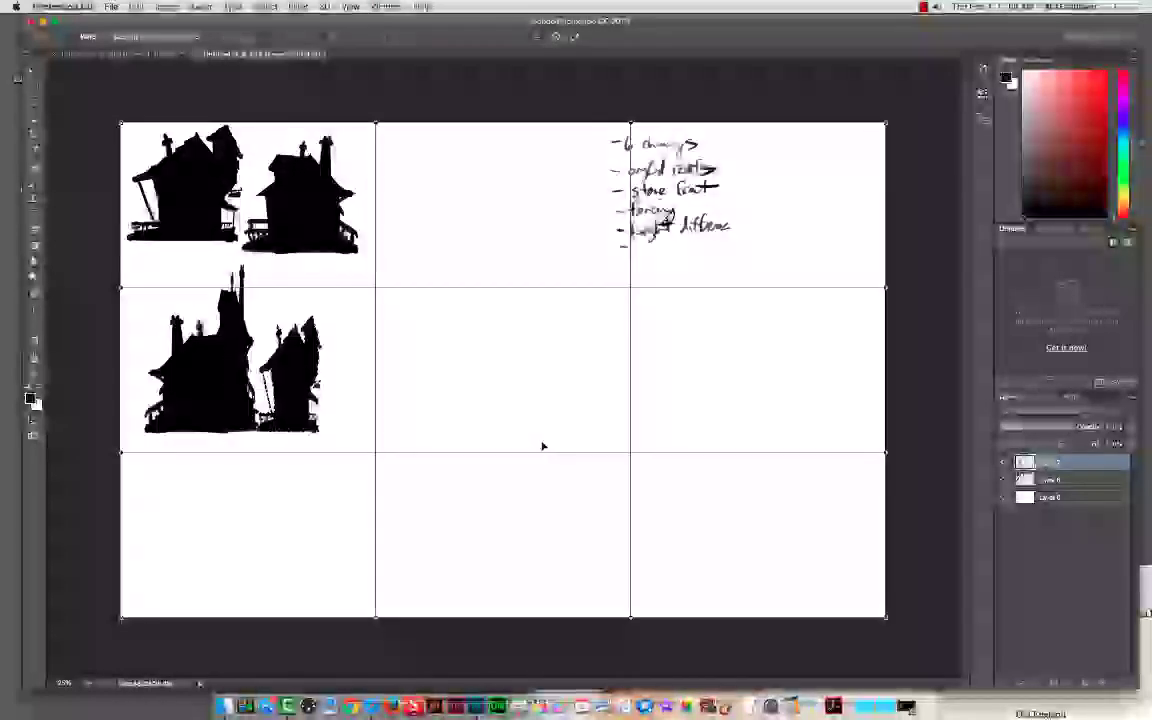
pyautogui.press('super+plus')
pyautogui.press('super+plus')
pyautogui.press('Return')
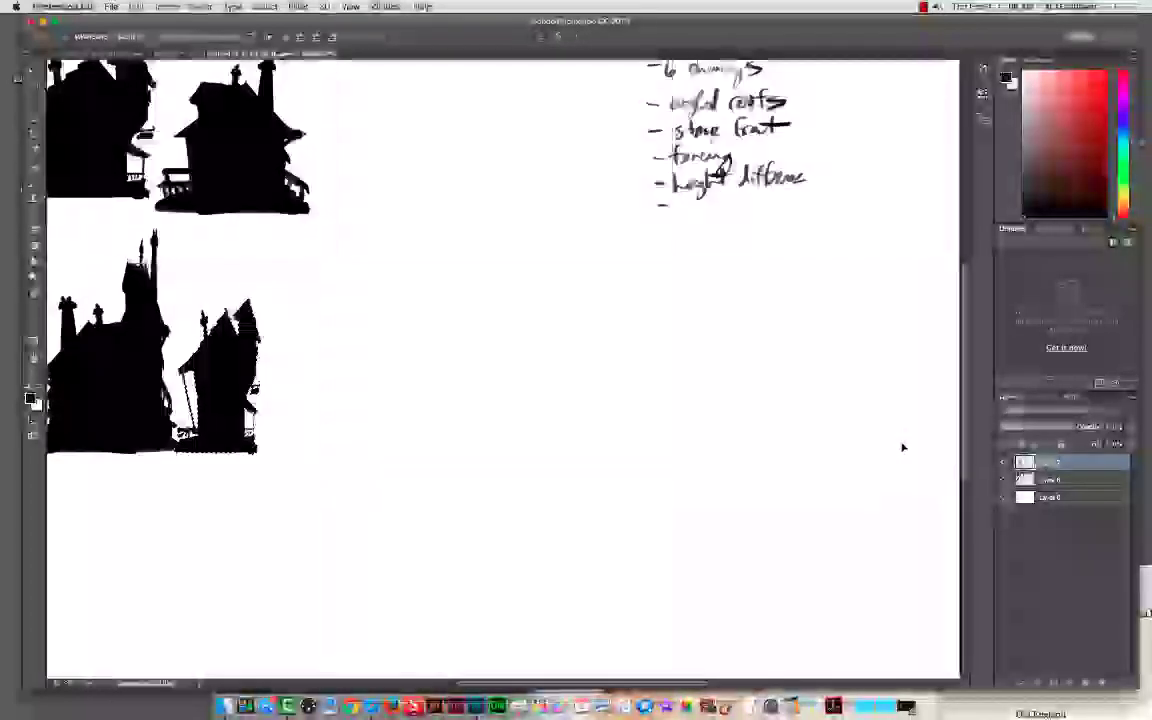
pyautogui.moveTo(339, 231); pyautogui.dragTo(470, 267)
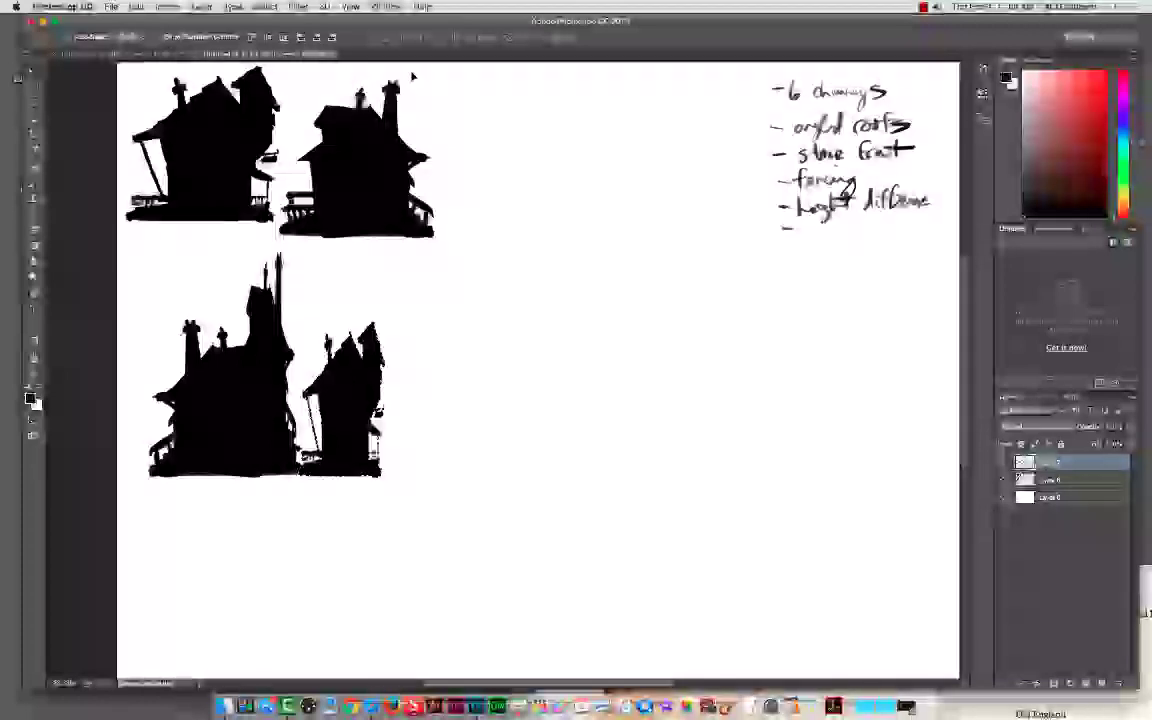
pyautogui.press('b')
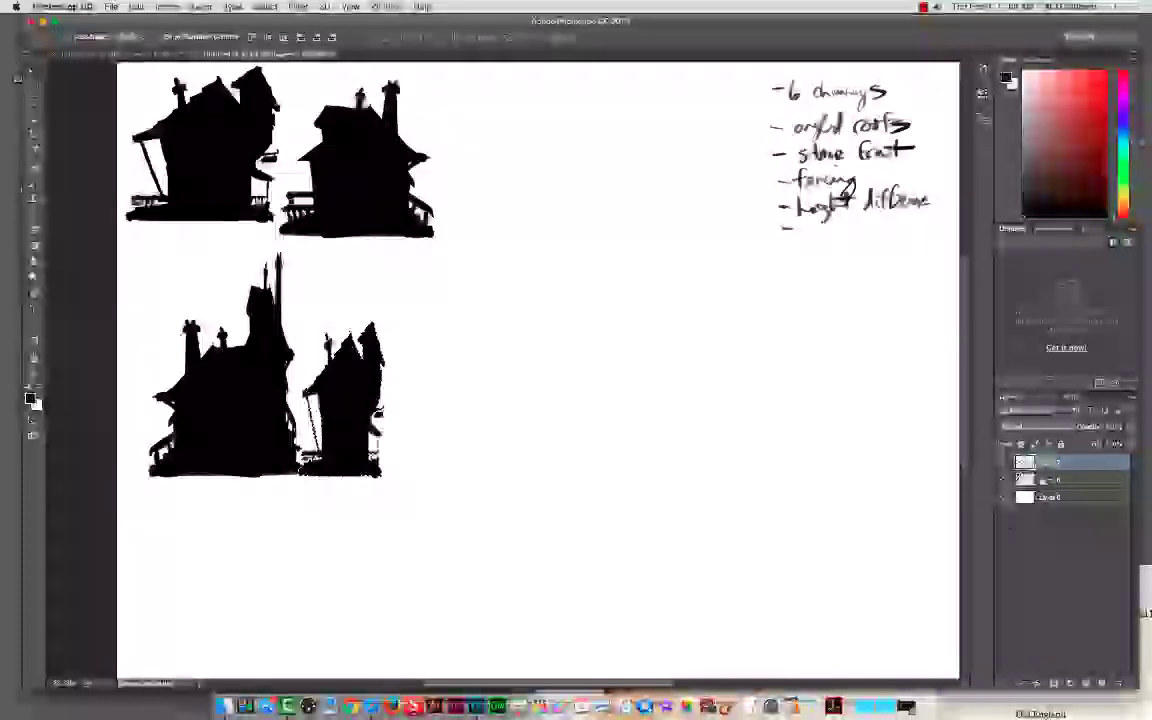
pyautogui.click(1004, 464)
pyautogui.click(1004, 464)
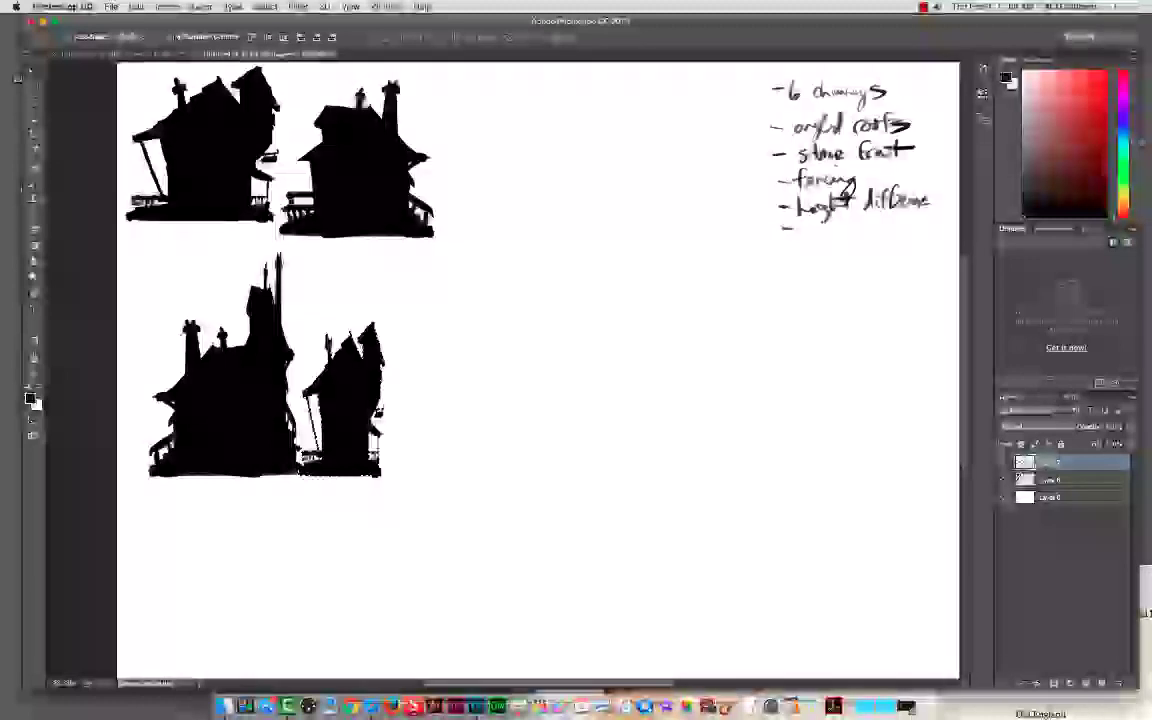
# Step: Try to warp the narrow house copy by flaring its lower-right corner outward, and undo the distortion
pyautogui.press('super+t')
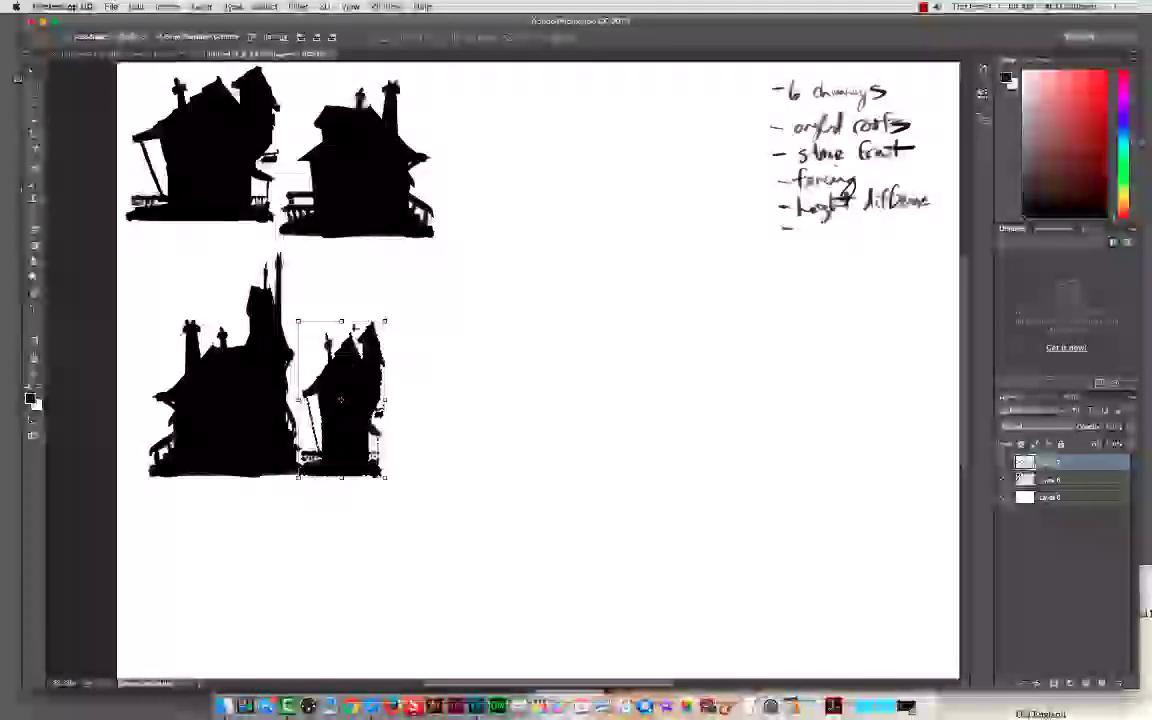
pyautogui.press('super+t')
pyautogui.rightClick(347, 369)
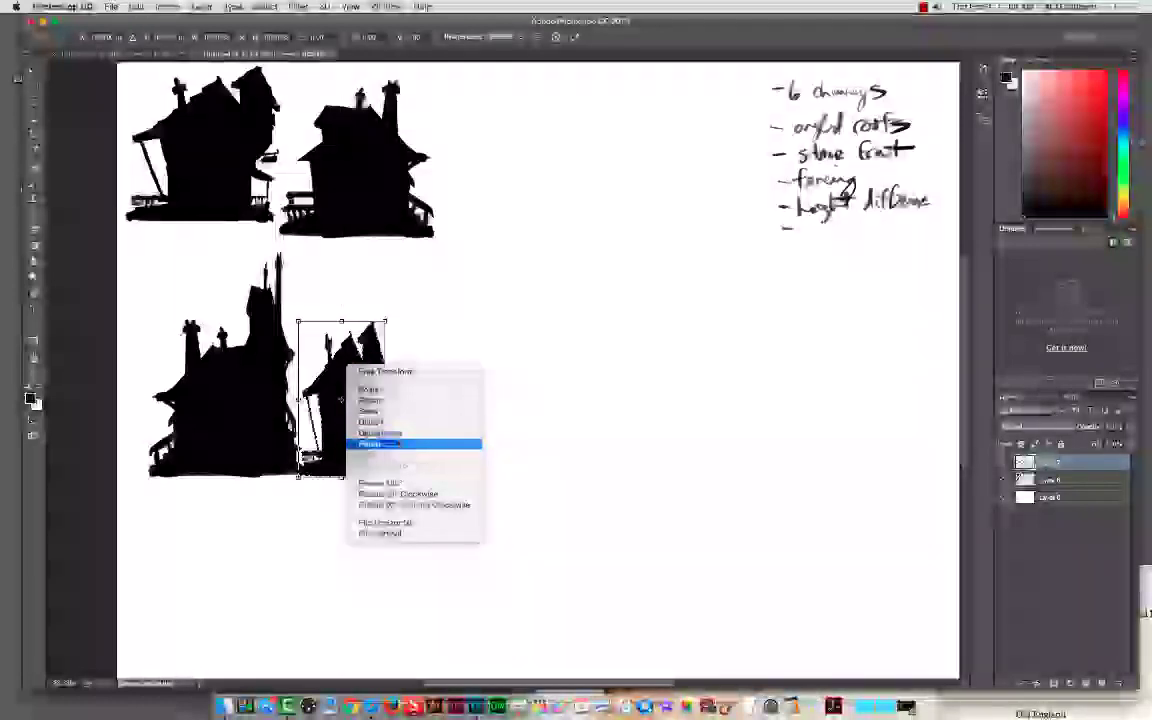
pyautogui.click(398, 443)
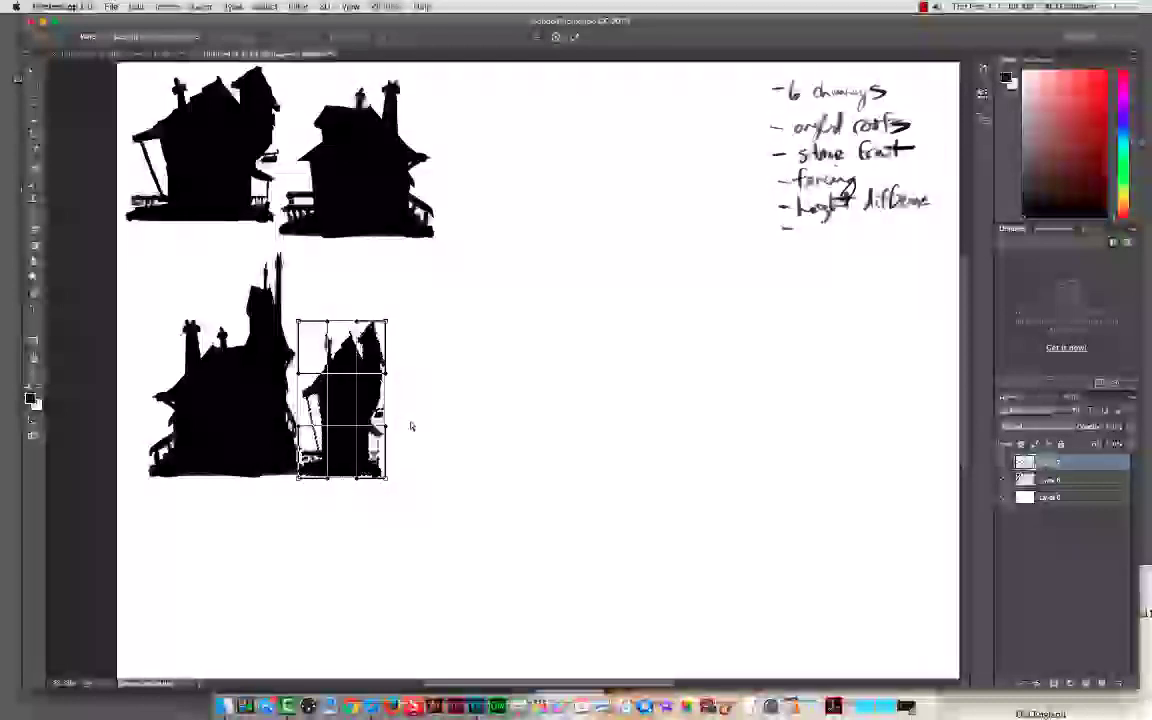
pyautogui.press('super+plus')
pyautogui.moveTo(398, 422); pyautogui.dragTo(469, 403)
pyautogui.moveTo(358, 481); pyautogui.dragTo(427, 482)
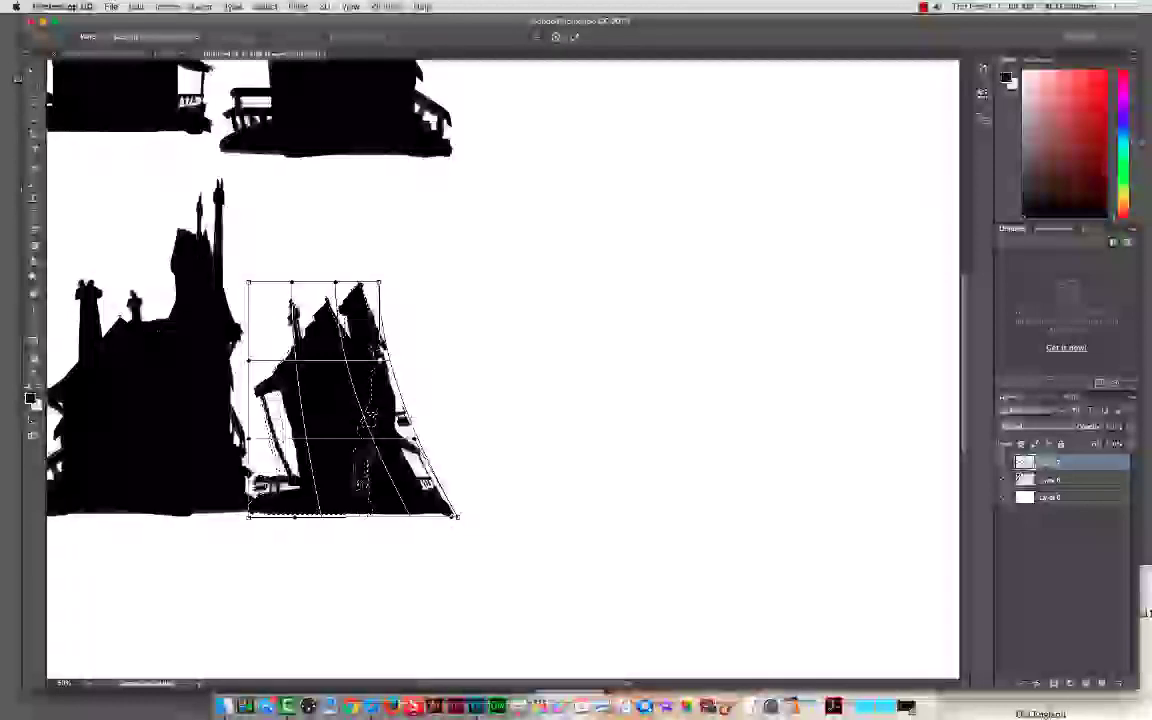
pyautogui.press('super+z')
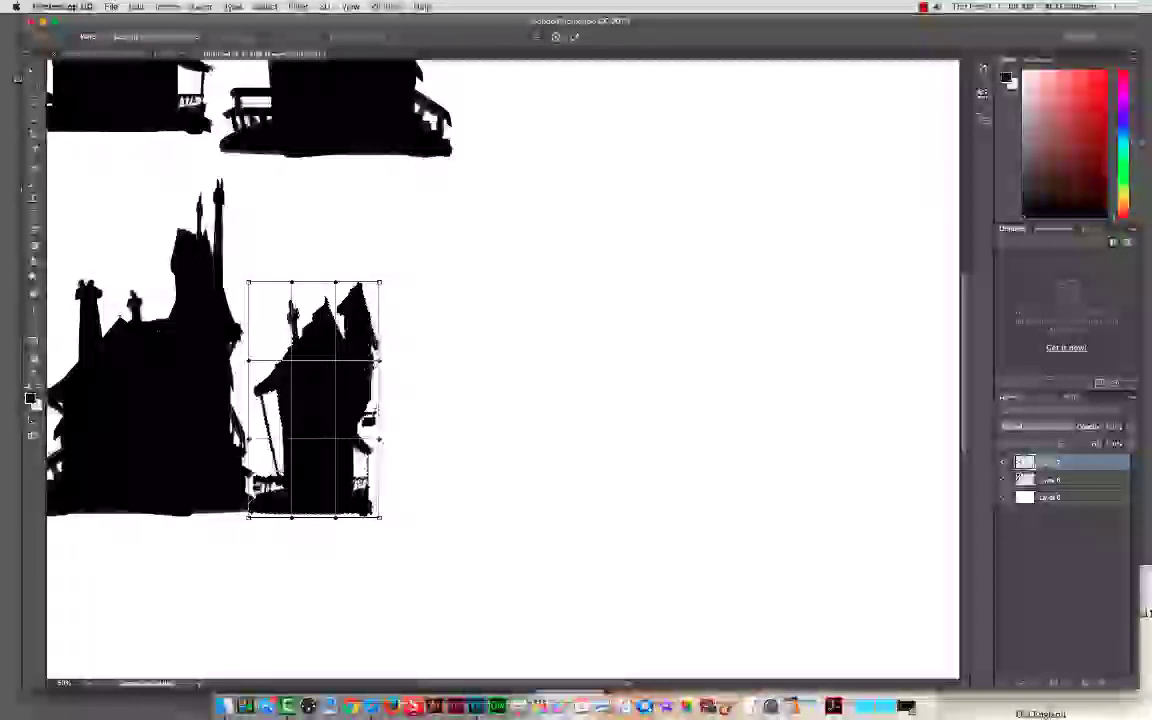
pyautogui.moveTo(334, 378); pyautogui.dragTo(330, 380)
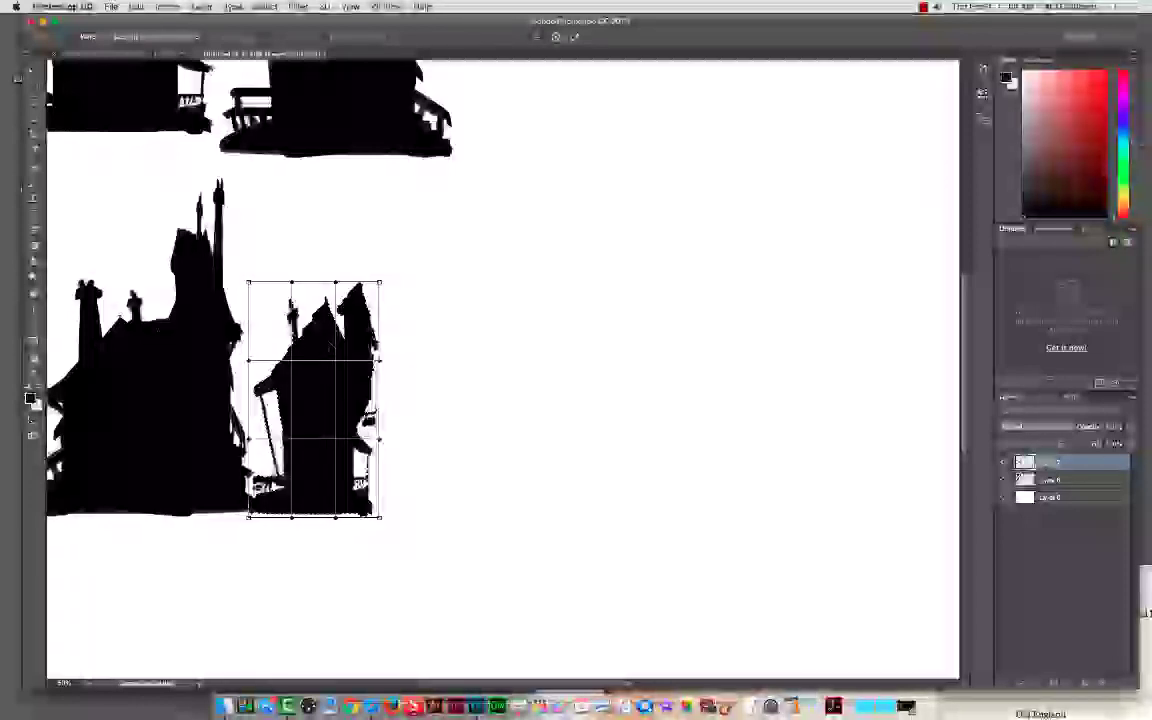
# Step: Try to skew the narrow house copy by stretching its upper-right corner far outward, and undo it
pyautogui.rightClick(318, 341)
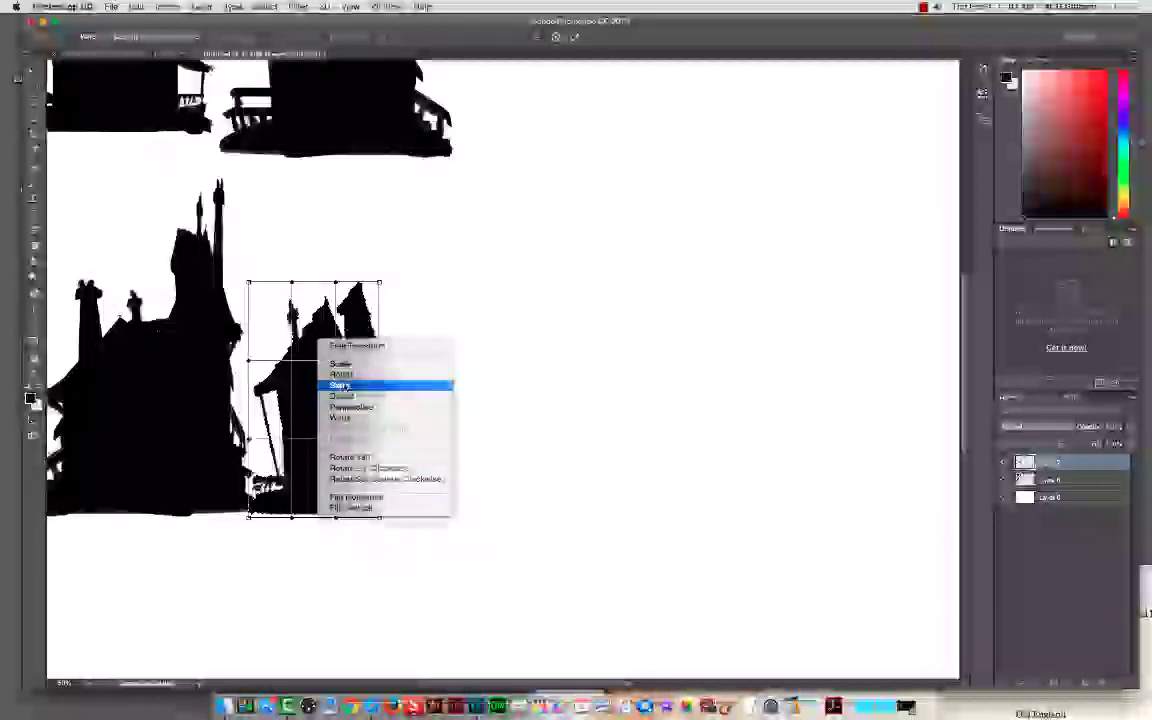
pyautogui.click(341, 386)
pyautogui.moveTo(377, 283); pyautogui.dragTo(535, 289)
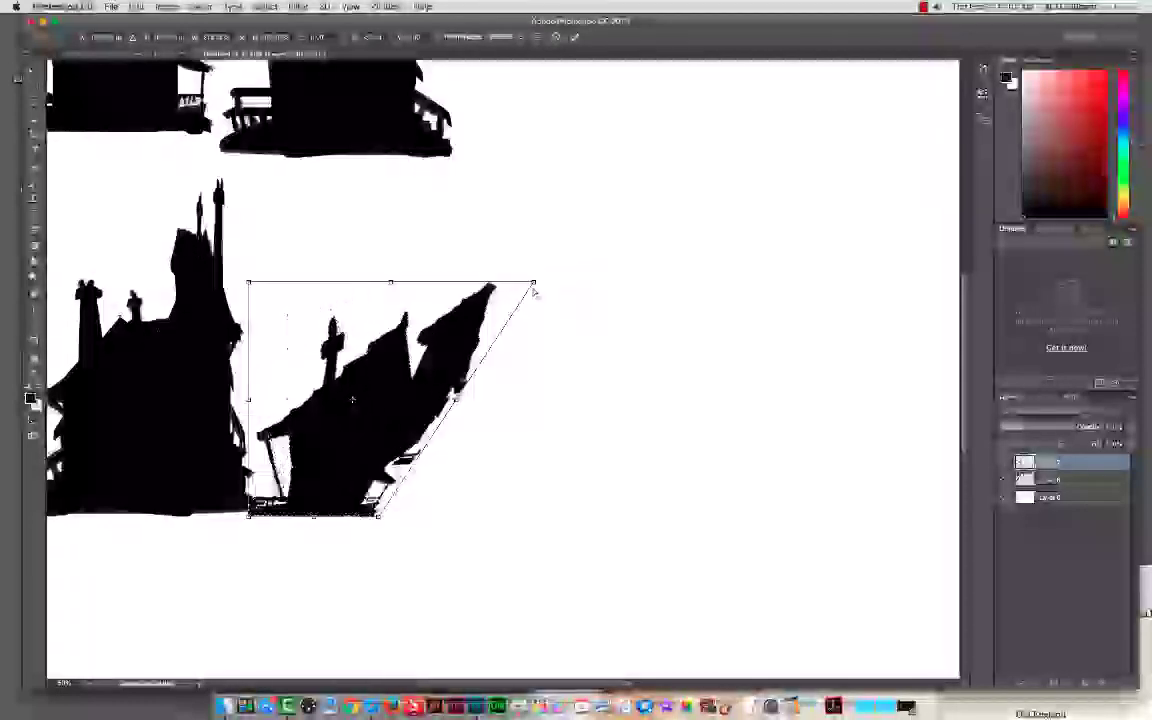
pyautogui.press('super+z')
# Step: Try to distort the narrow house copy by stretching its upper-left corner far upward, and undo the distortion
pyautogui.rightClick(330, 368)
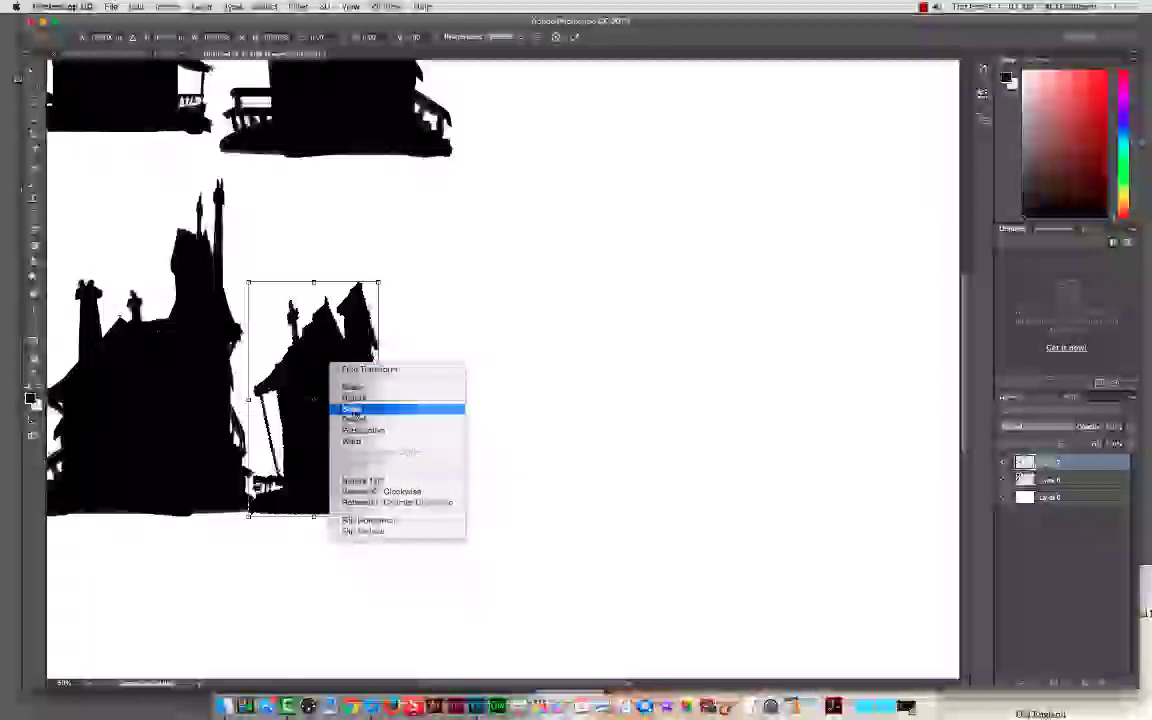
pyautogui.click(356, 420)
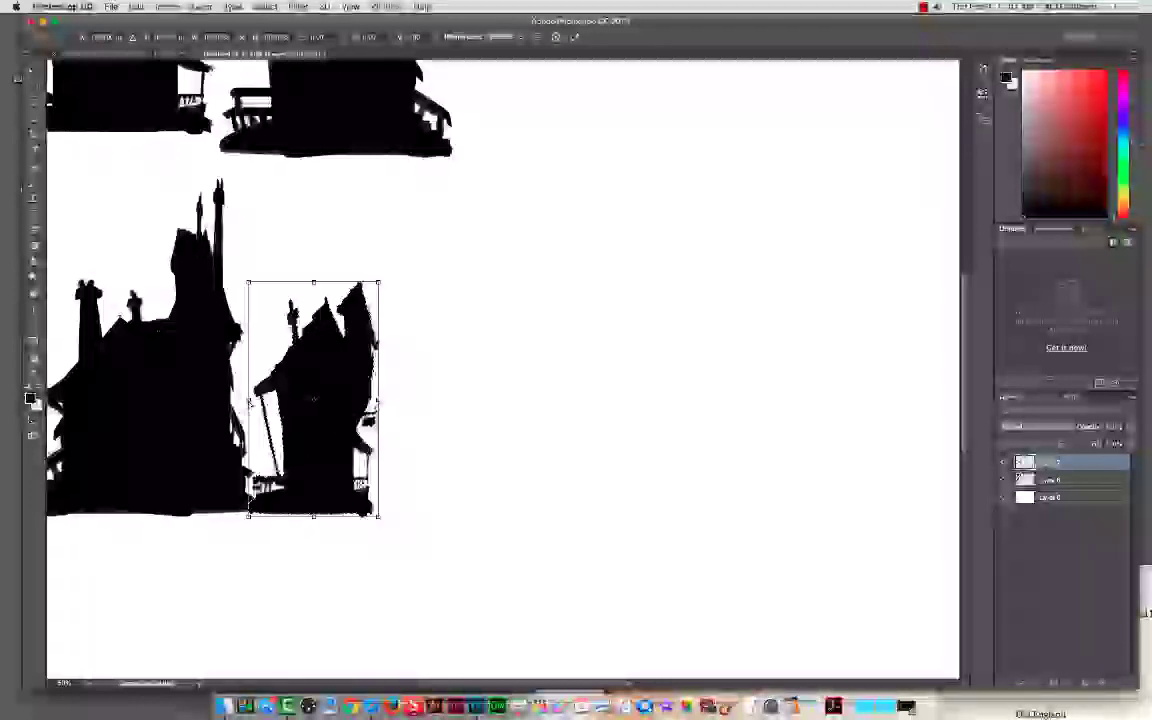
pyautogui.moveTo(249, 400)
pyautogui.mouseDown()
pyautogui.moveTo(251, 463)
pyautogui.moveTo(251, 401)
pyautogui.mouseUp()
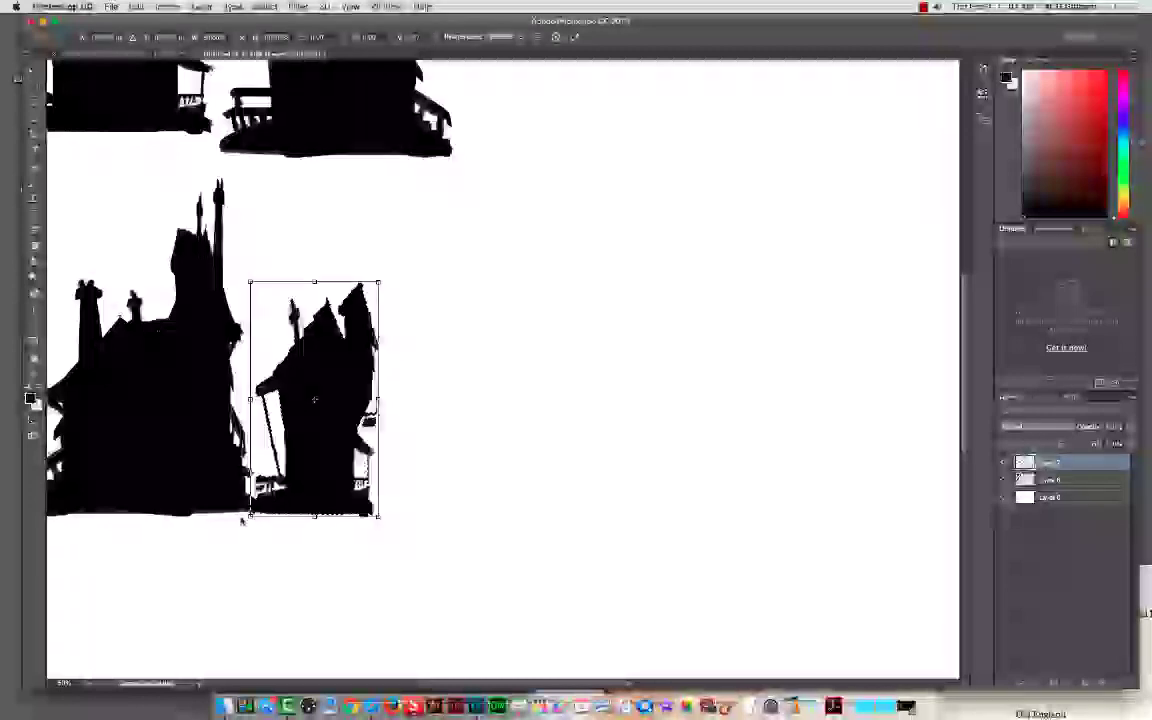
pyautogui.moveTo(256, 285); pyautogui.dragTo(219, 117)
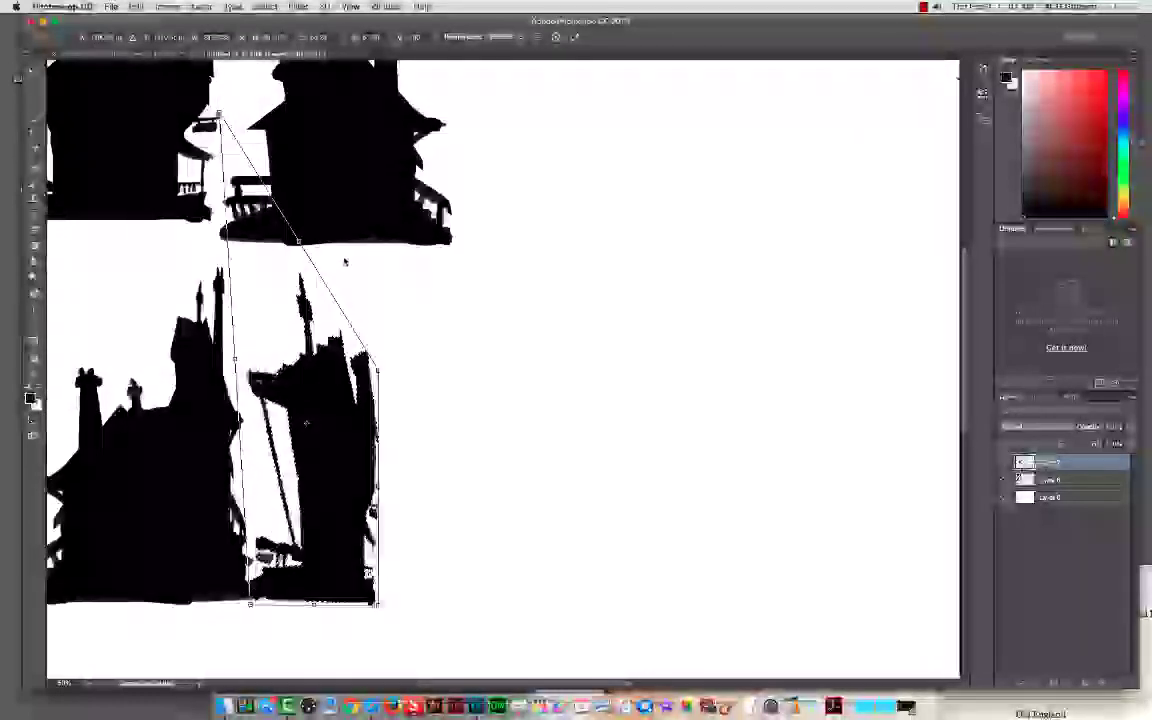
pyautogui.press('super+z')
# Step: Try to taper the narrow house copy toward its roof with a Perspective transform, and undo the taper
pyautogui.rightClick(336, 431)
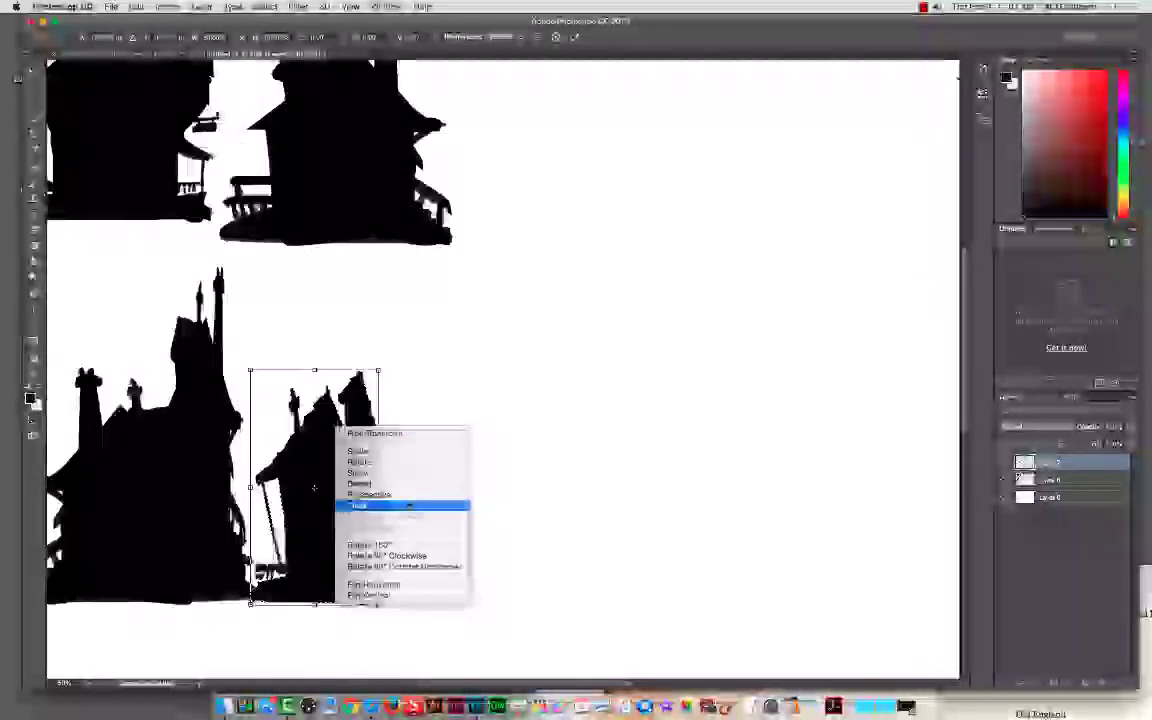
pyautogui.click(405, 496)
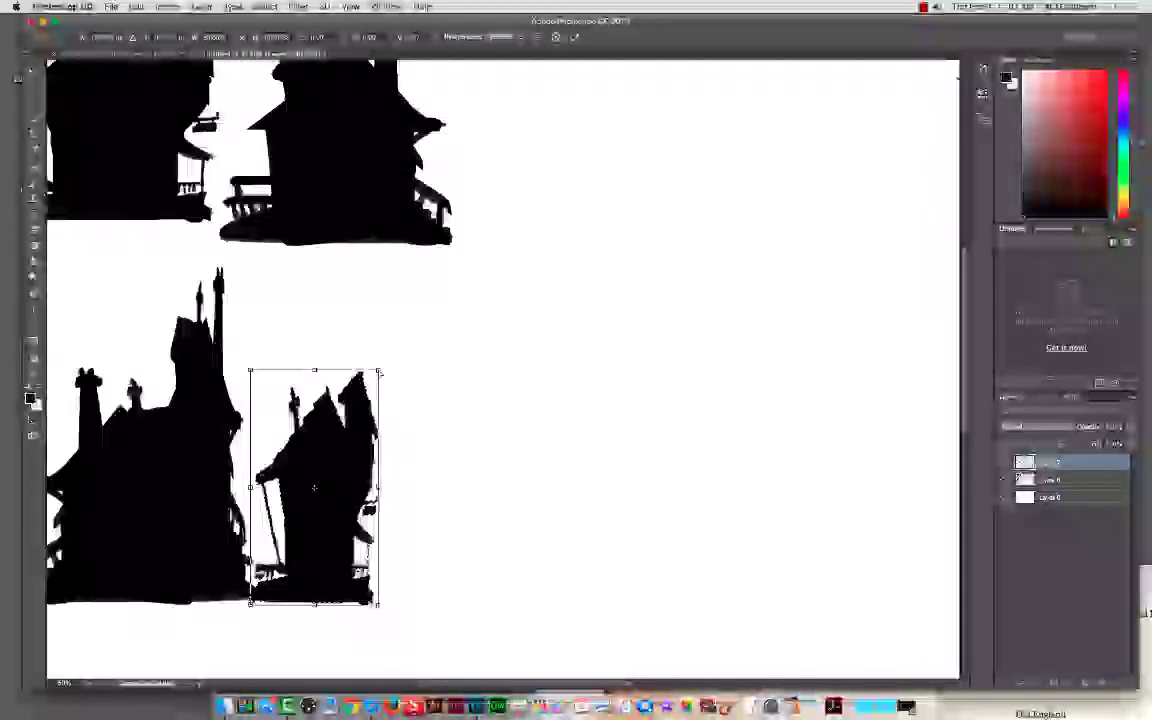
pyautogui.moveTo(379, 372); pyautogui.dragTo(344, 371)
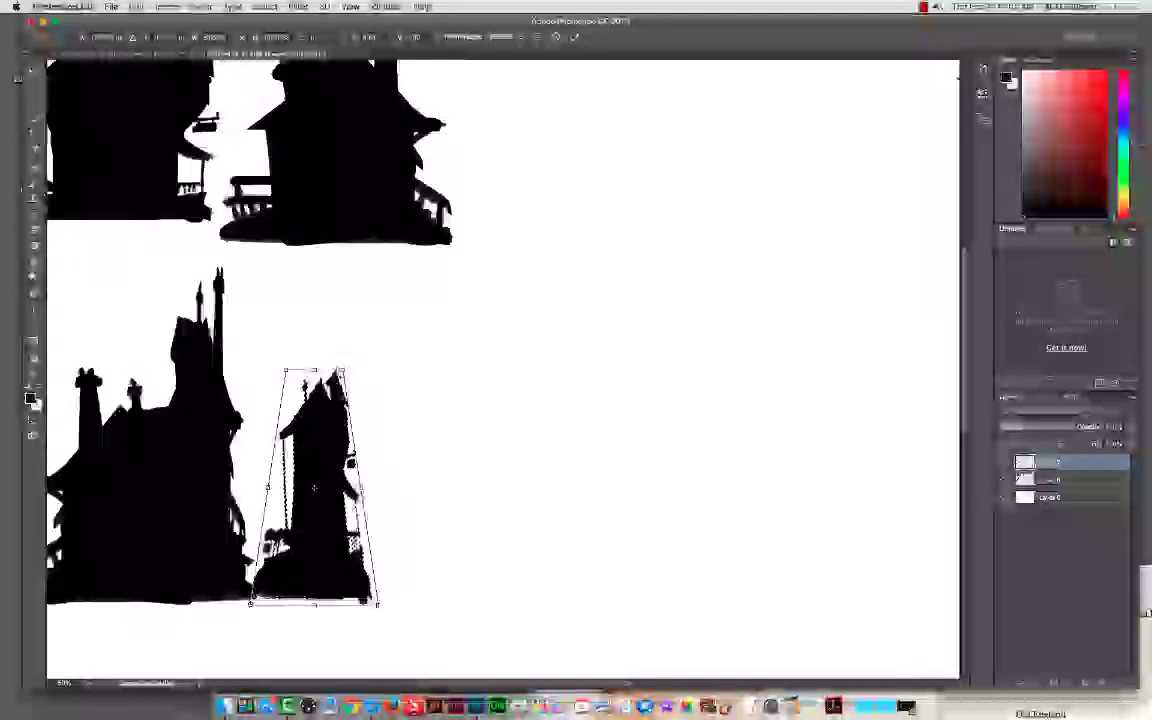
pyautogui.press('super+z')
pyautogui.press('Return')
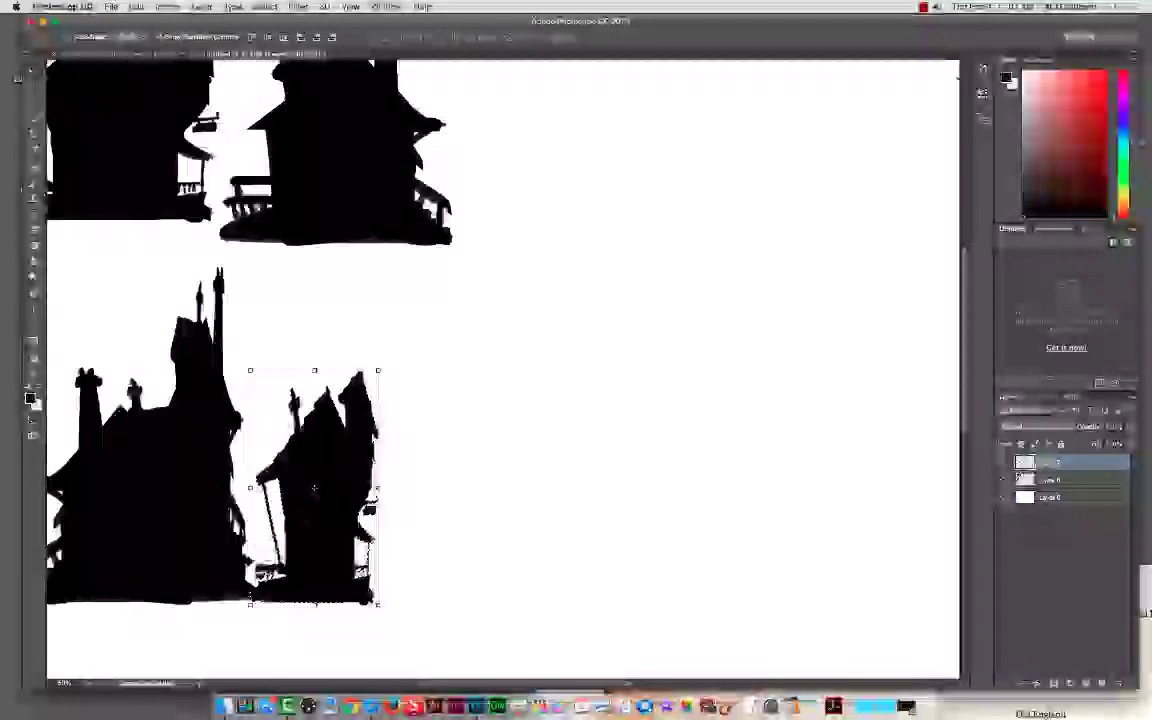
# Step: Try to warp the narrow house copy by curving its right side and bending the roof to the left, and undo the warp
pyautogui.scroll(-1, 343, 420)
pyautogui.rightClick(343, 412)
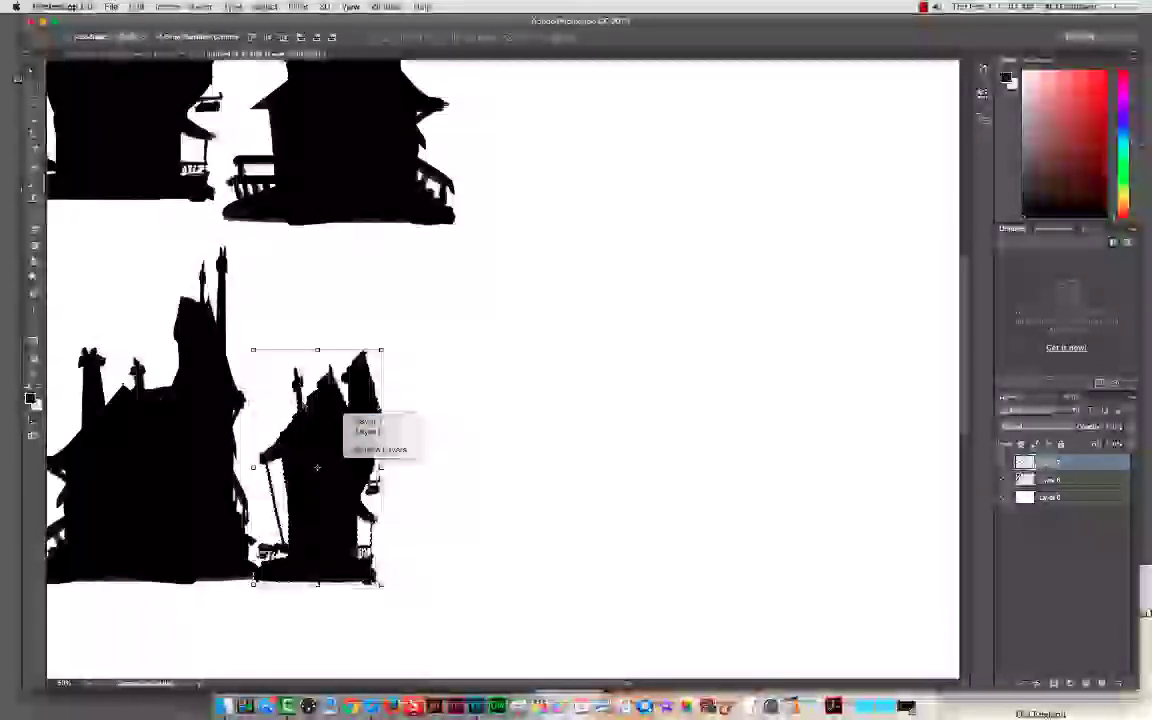
pyautogui.press('Escape')
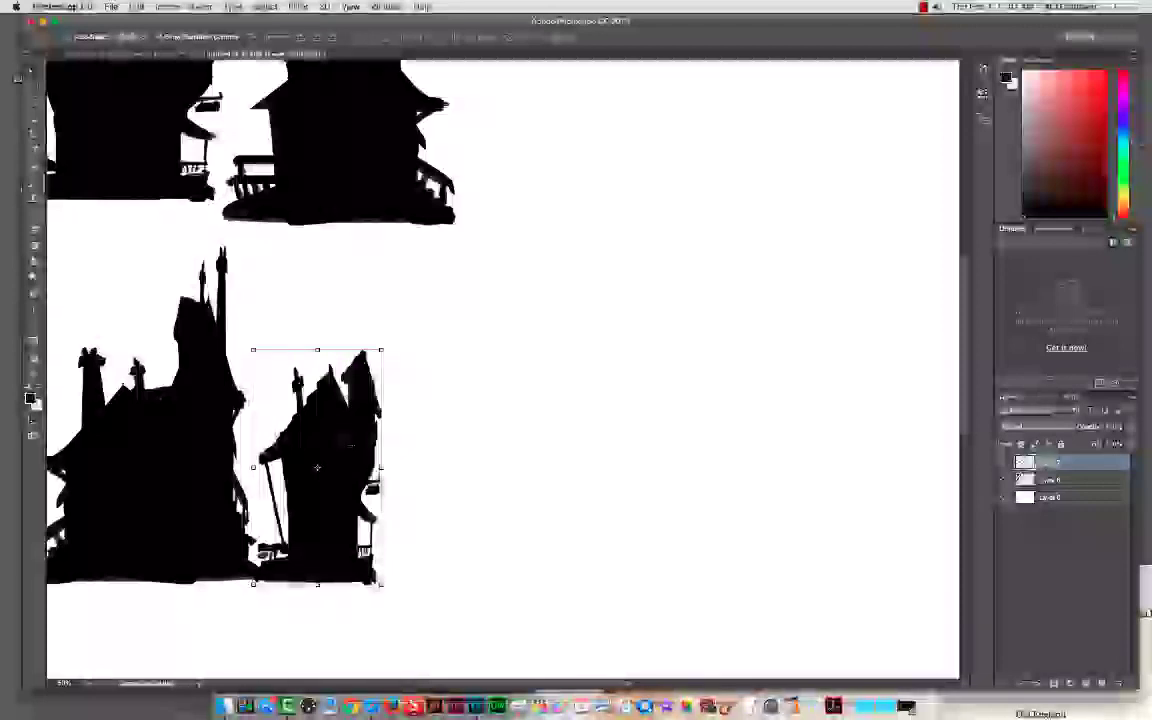
pyautogui.rightClick(342, 437)
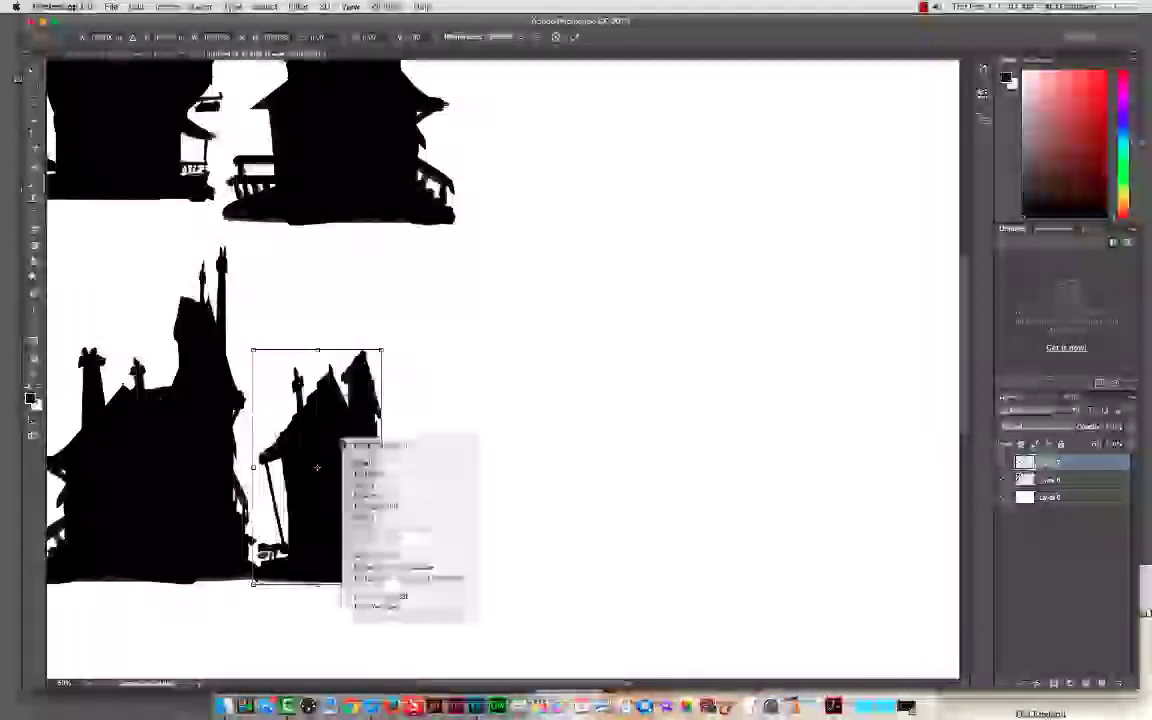
pyautogui.click(388, 518)
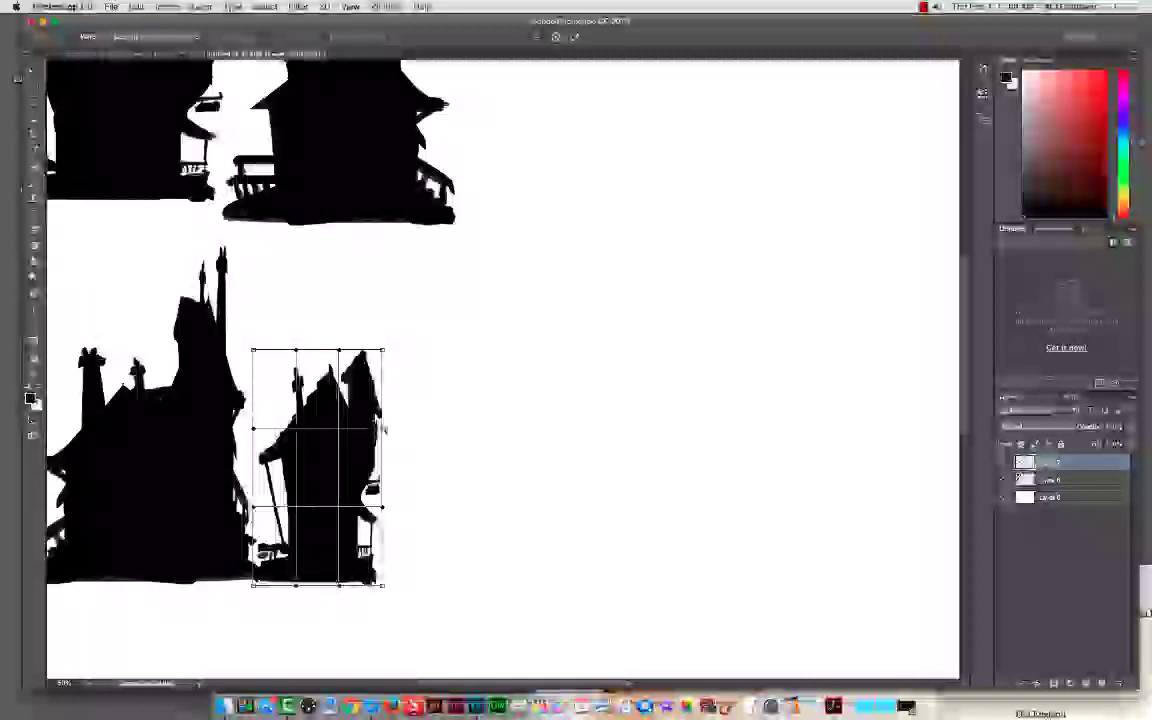
pyautogui.moveTo(381, 430); pyautogui.dragTo(376, 520)
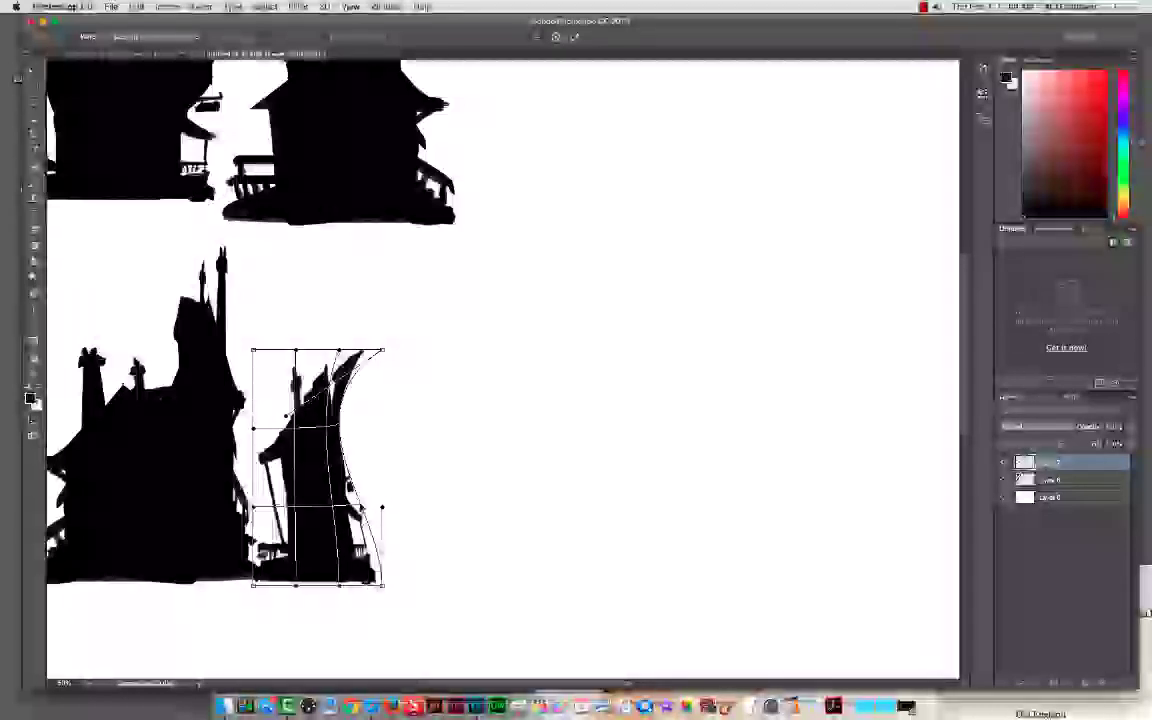
pyautogui.moveTo(382, 510); pyautogui.dragTo(447, 512)
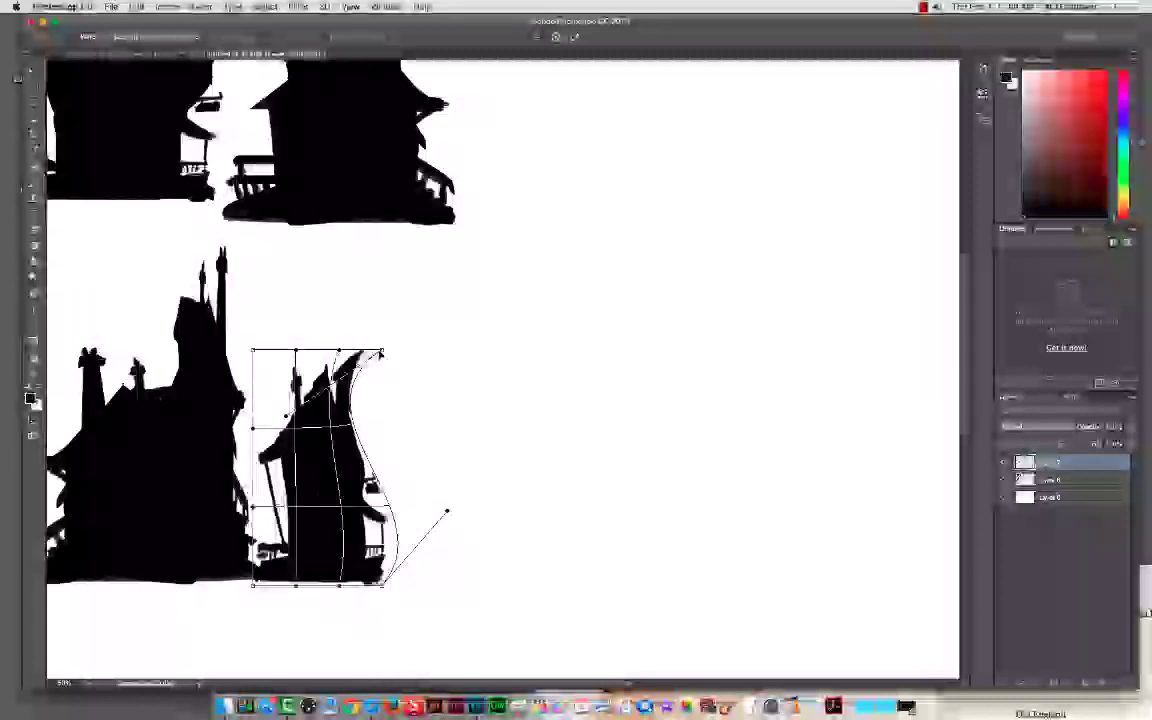
pyautogui.moveTo(383, 350); pyautogui.dragTo(210, 374)
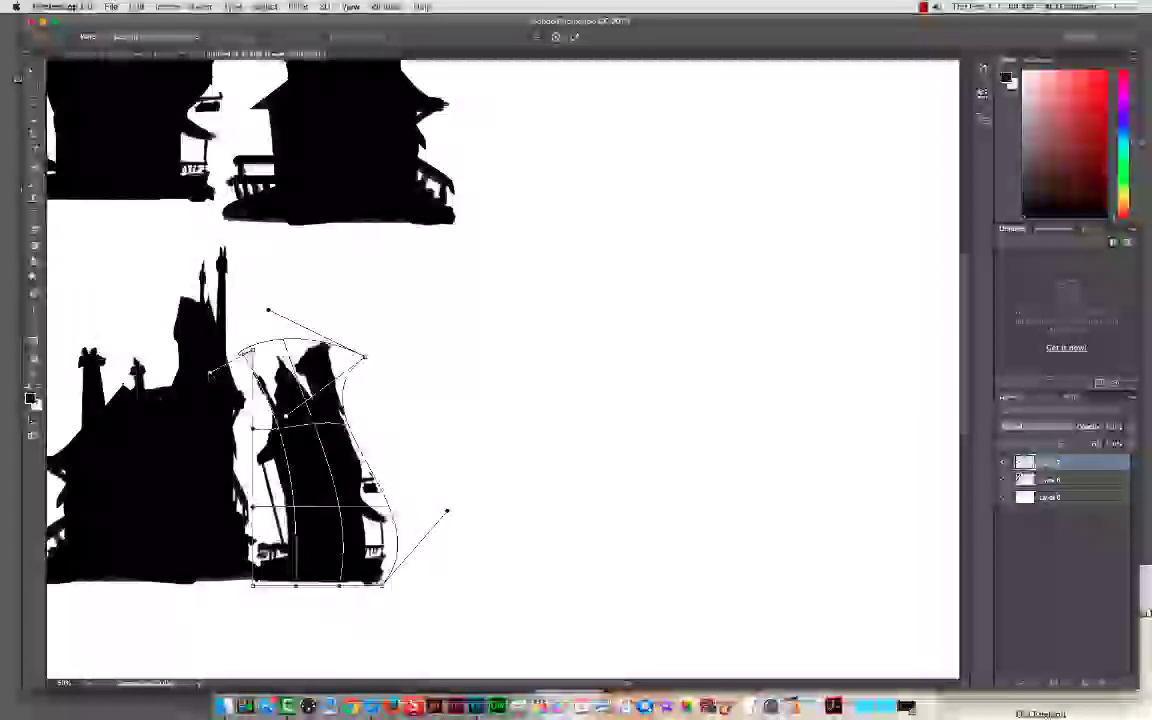
pyautogui.press('Return')
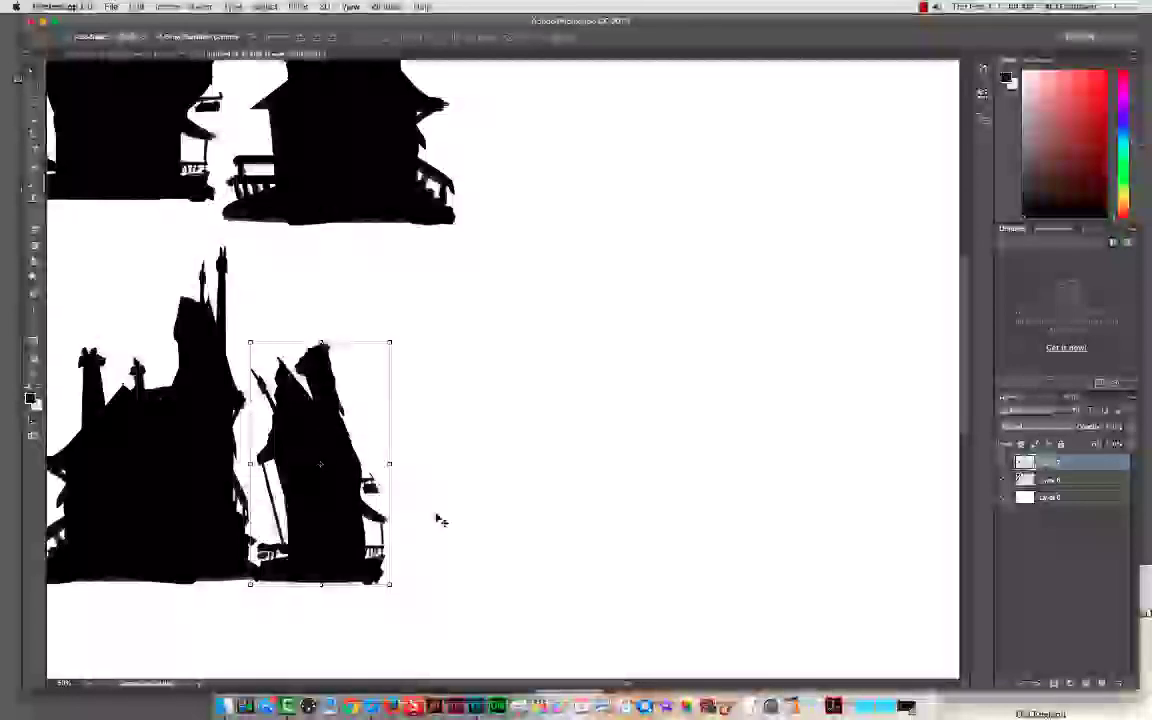
pyautogui.press('super+z')
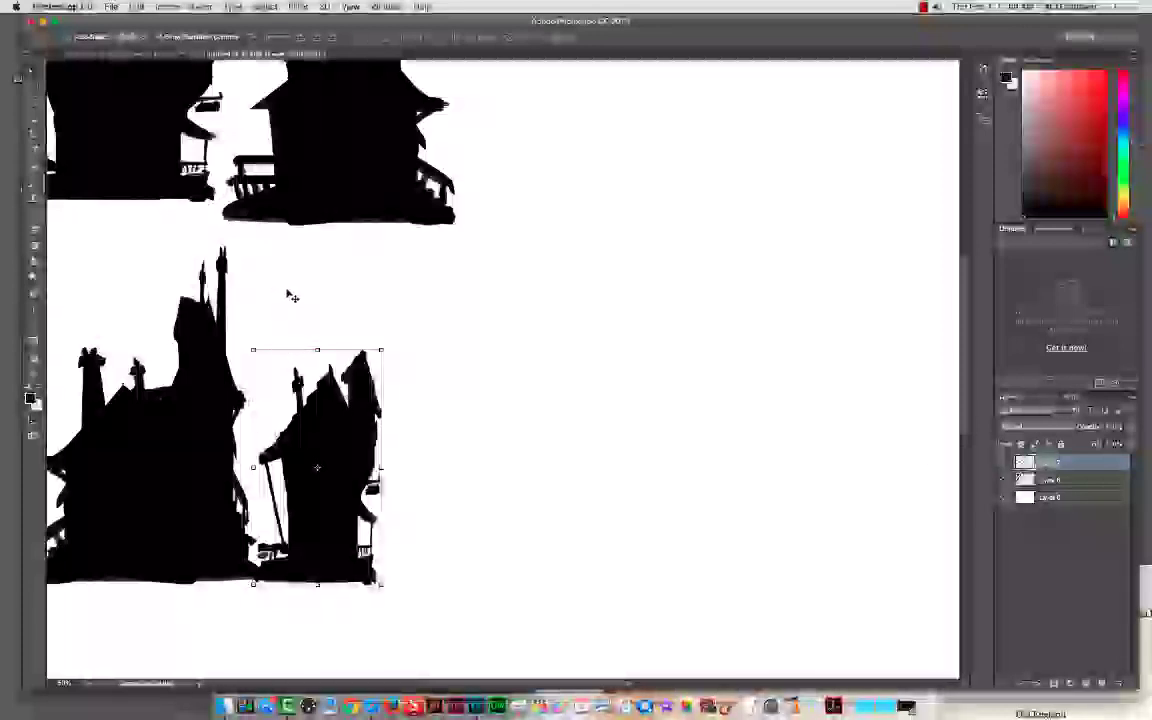
# Step: Turn off Show Transform Controls for the Move tool
pyautogui.click(162, 38)
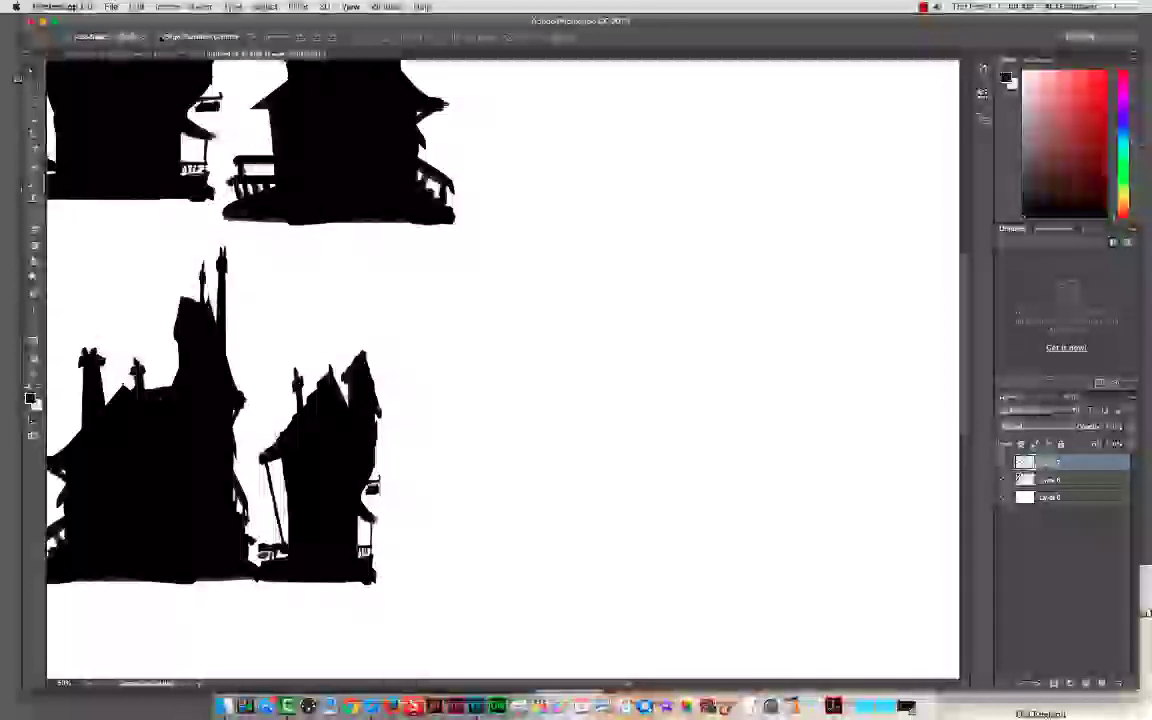
pyautogui.hotkey('ctrl', 't')
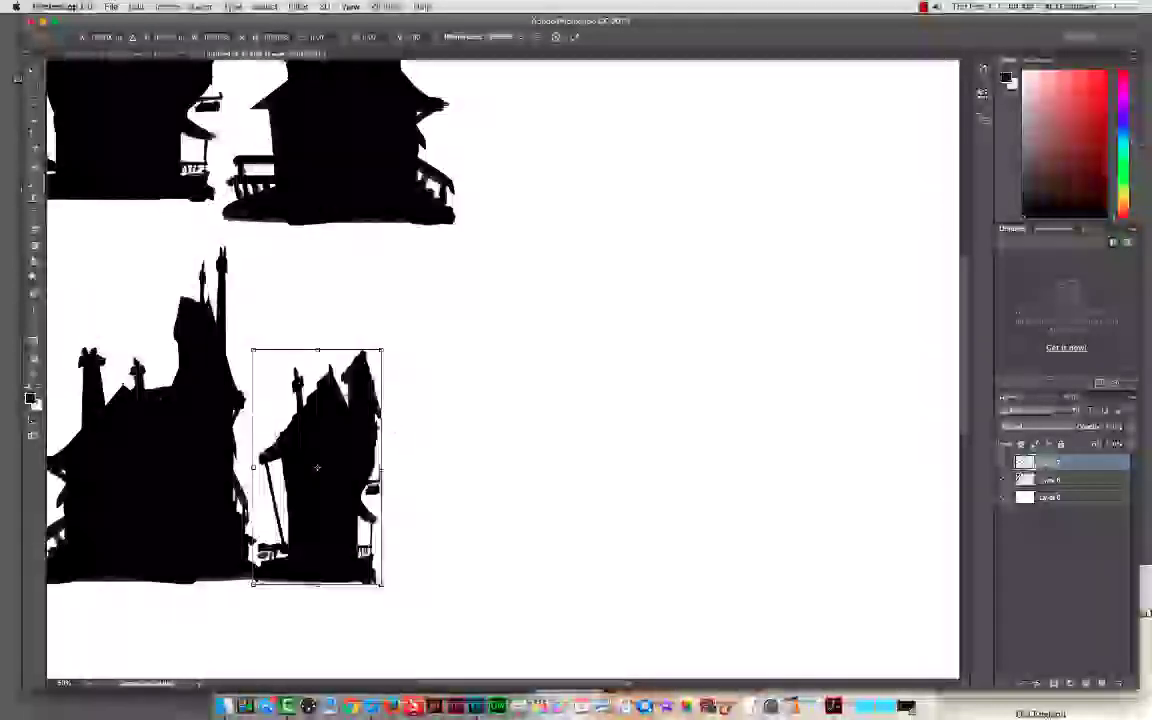
pyautogui.rightClick(377, 427)
pyautogui.click(408, 501)
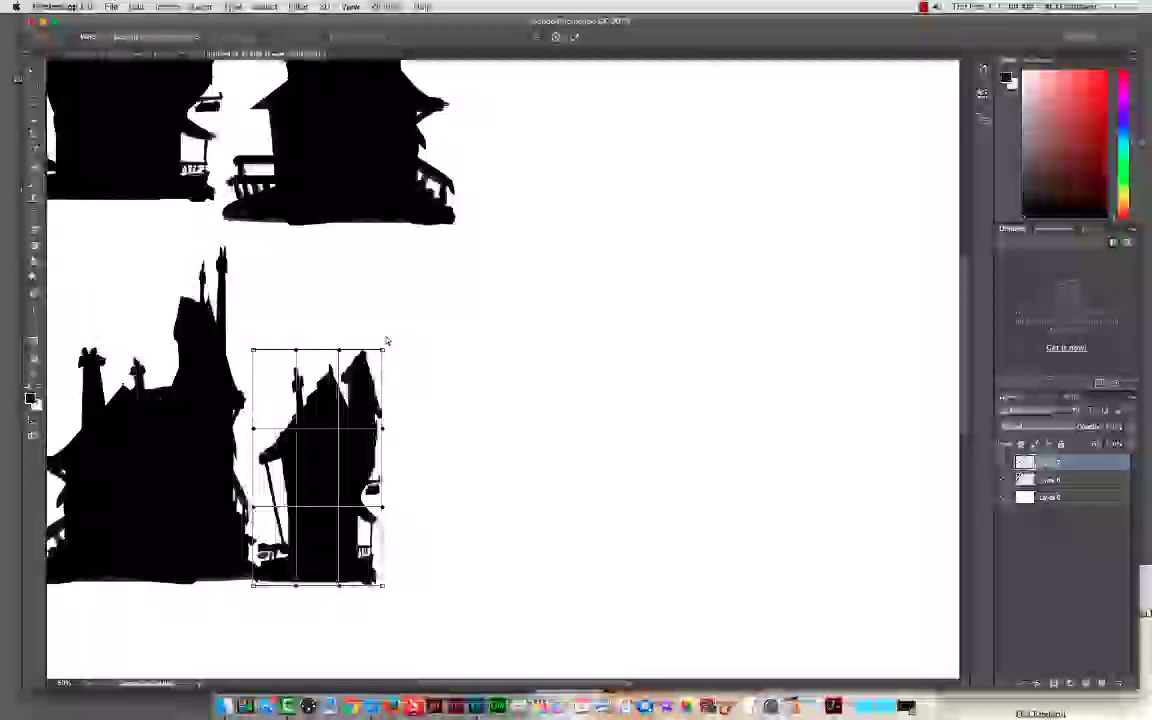
pyautogui.press('Return')
# Step: Select the outline of the narrow house copy and start Puppet Warp with a pin near its left eave
pyautogui.click(137, 6)
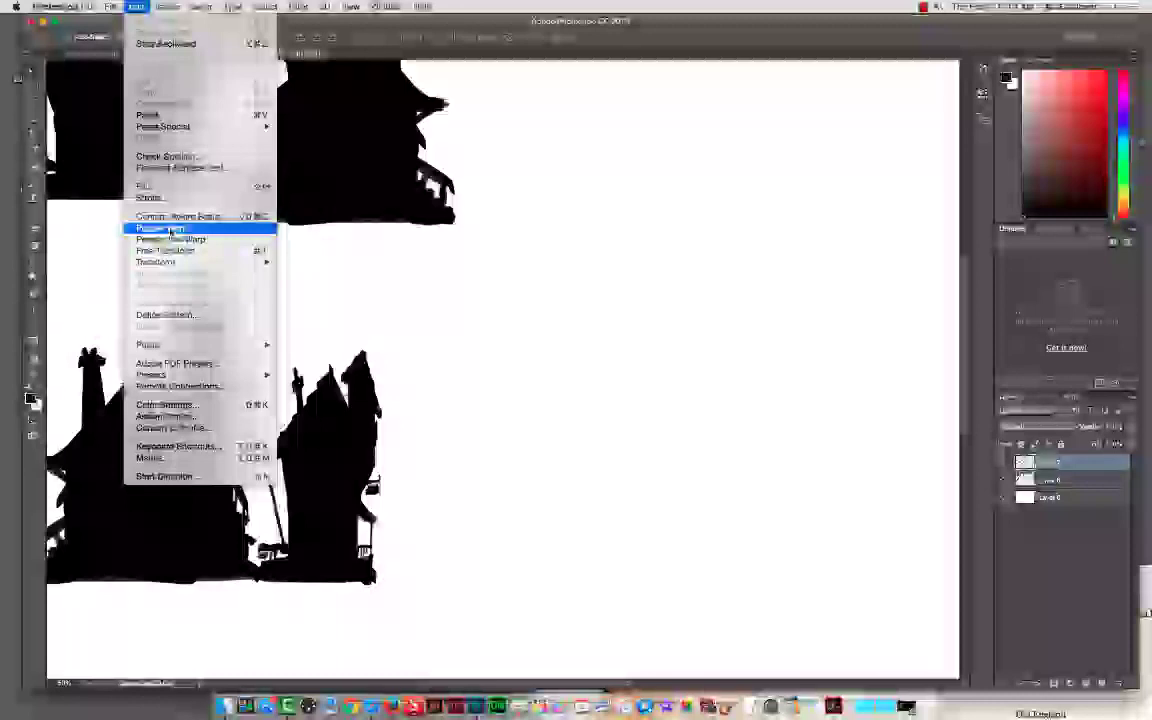
pyautogui.click(220, 228)
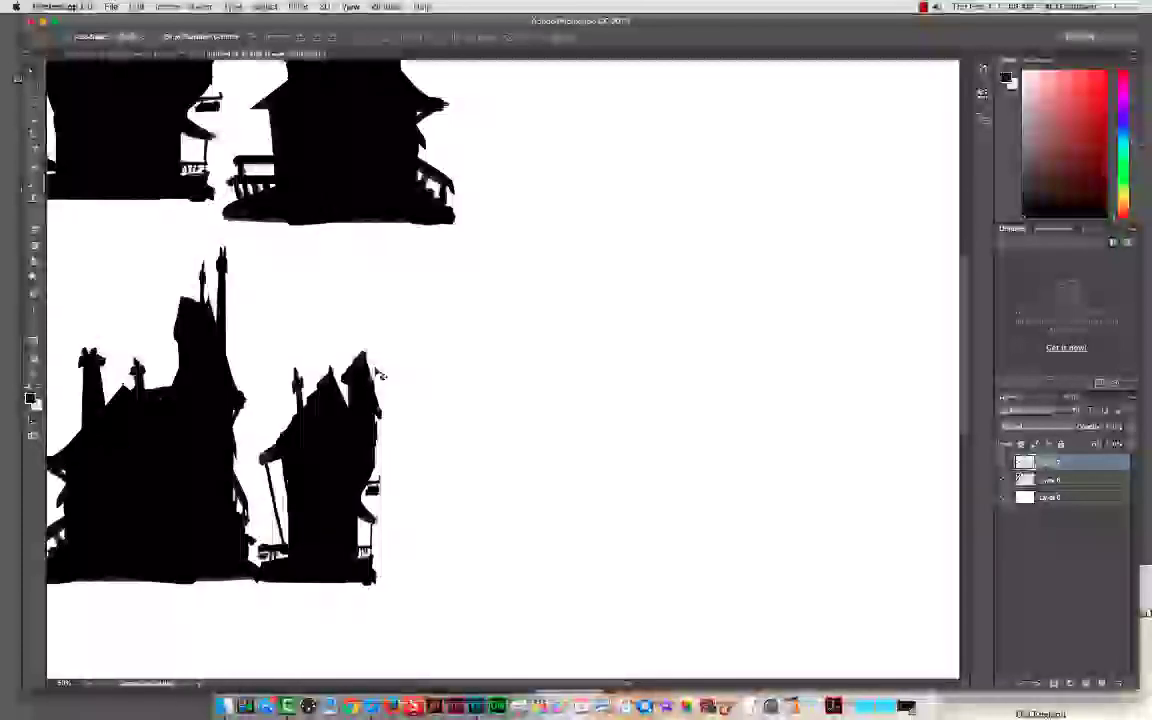
pyautogui.press('super+d')
pyautogui.click(376, 371)
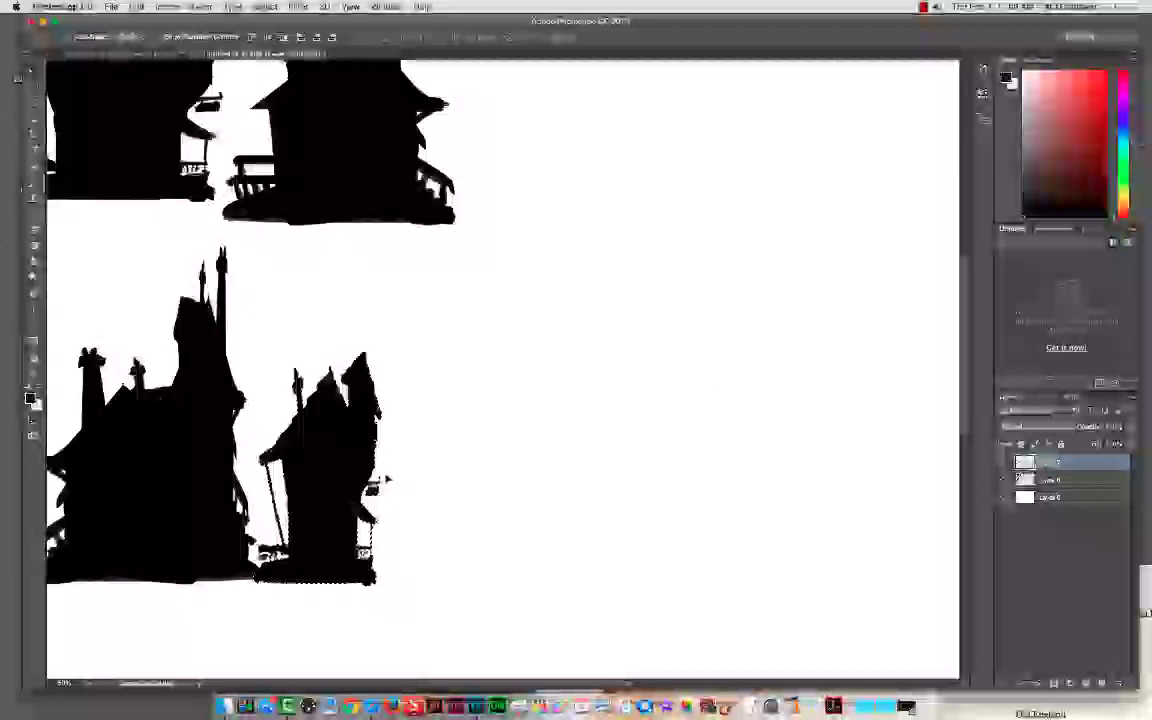
pyautogui.click(136, 7)
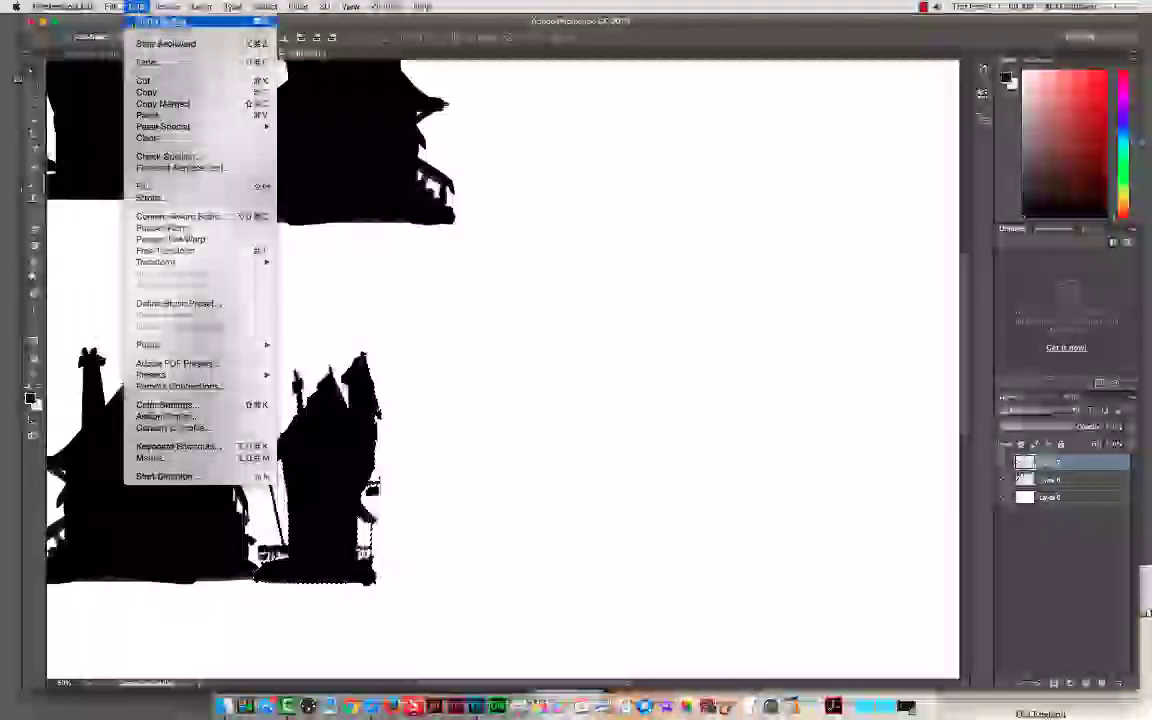
pyautogui.click(192, 229)
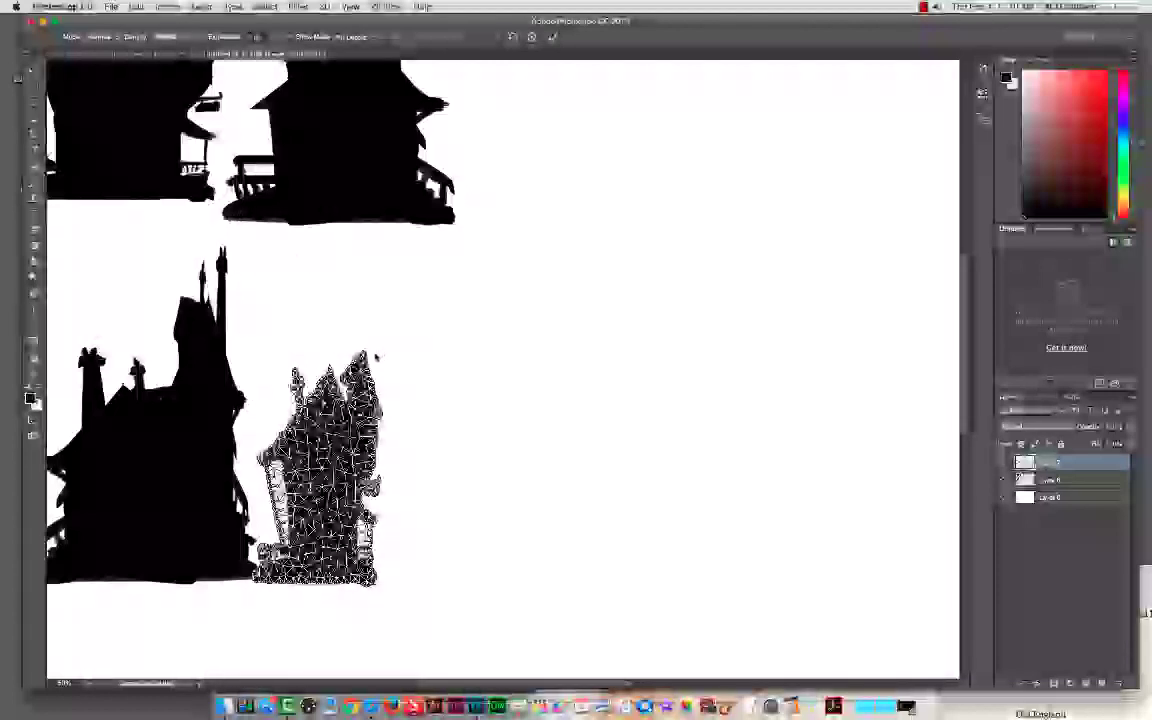
pyautogui.click(270, 463)
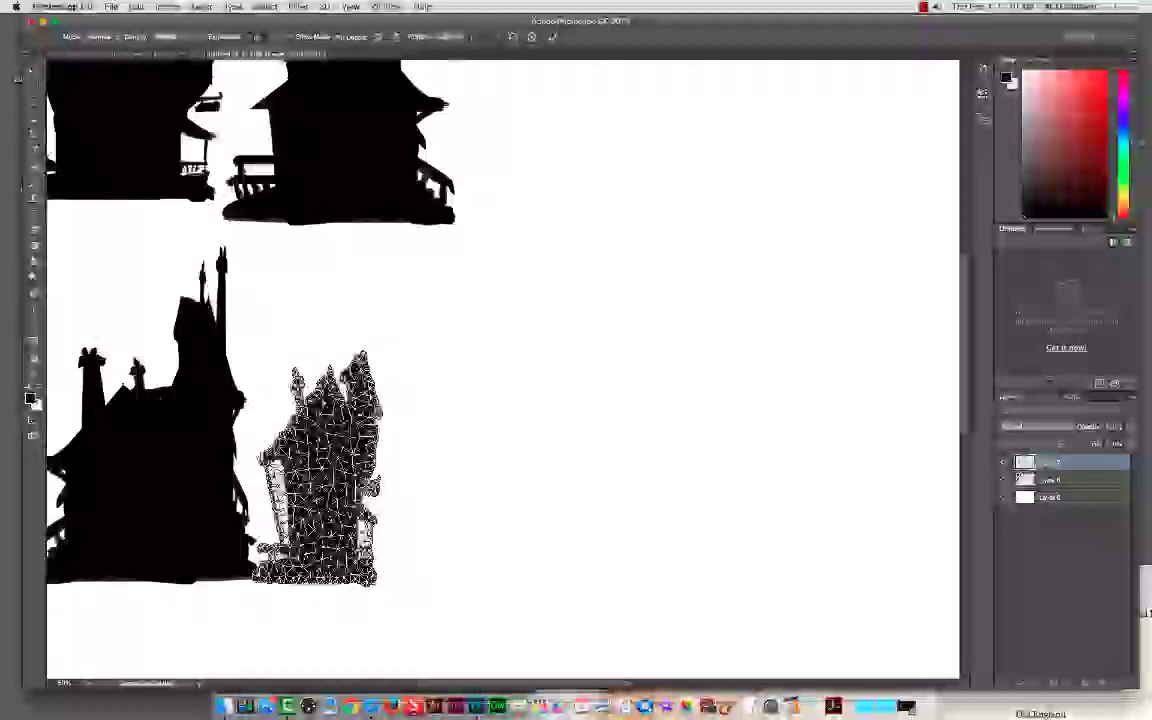
# Step: Try to puppet-warp the narrow house copy by pulling its tallest roof peak far to the lower right, and undo it
pyautogui.press('super+plus')
pyautogui.press('super+plus')
pyautogui.press('super+plus')
pyautogui.moveTo(302, 377); pyautogui.dragTo(729, 286)
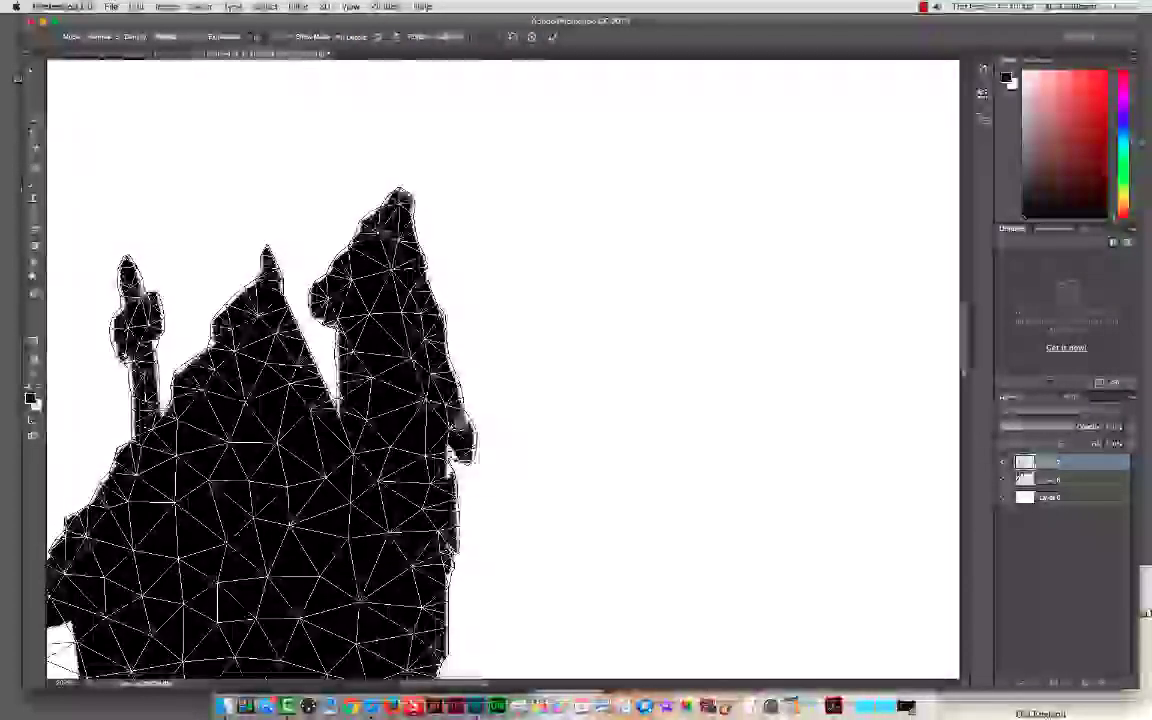
pyautogui.moveTo(490, 240); pyautogui.dragTo(420, 250)
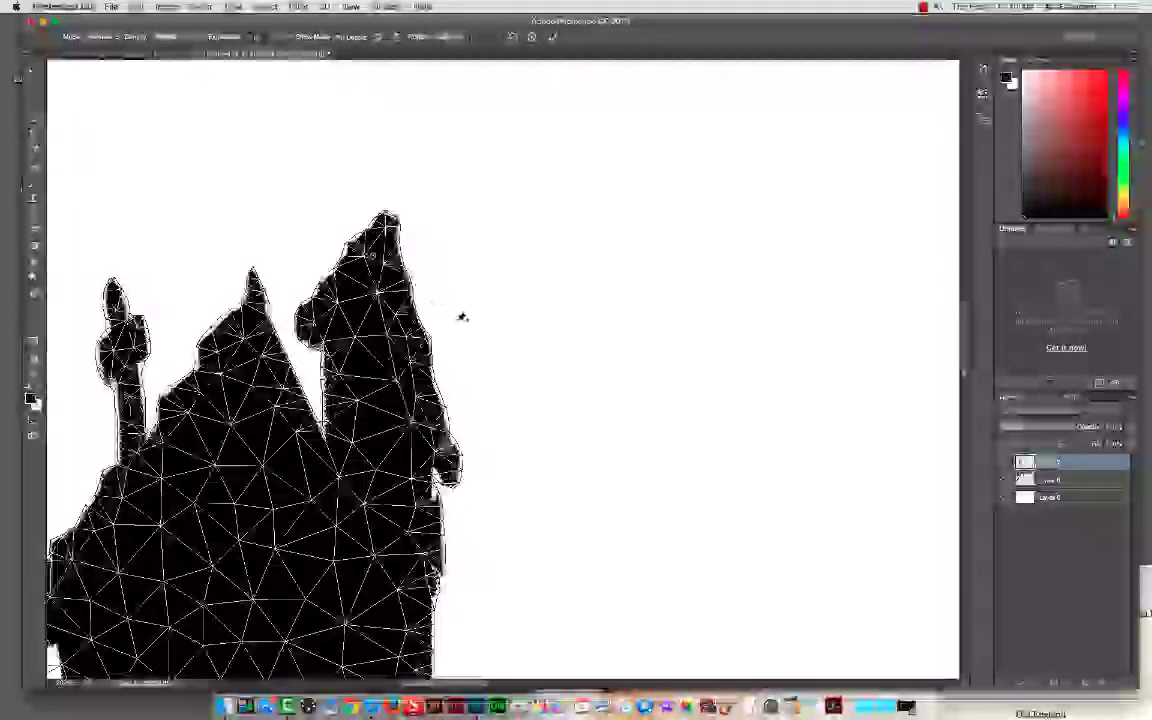
pyautogui.press('super+minus')
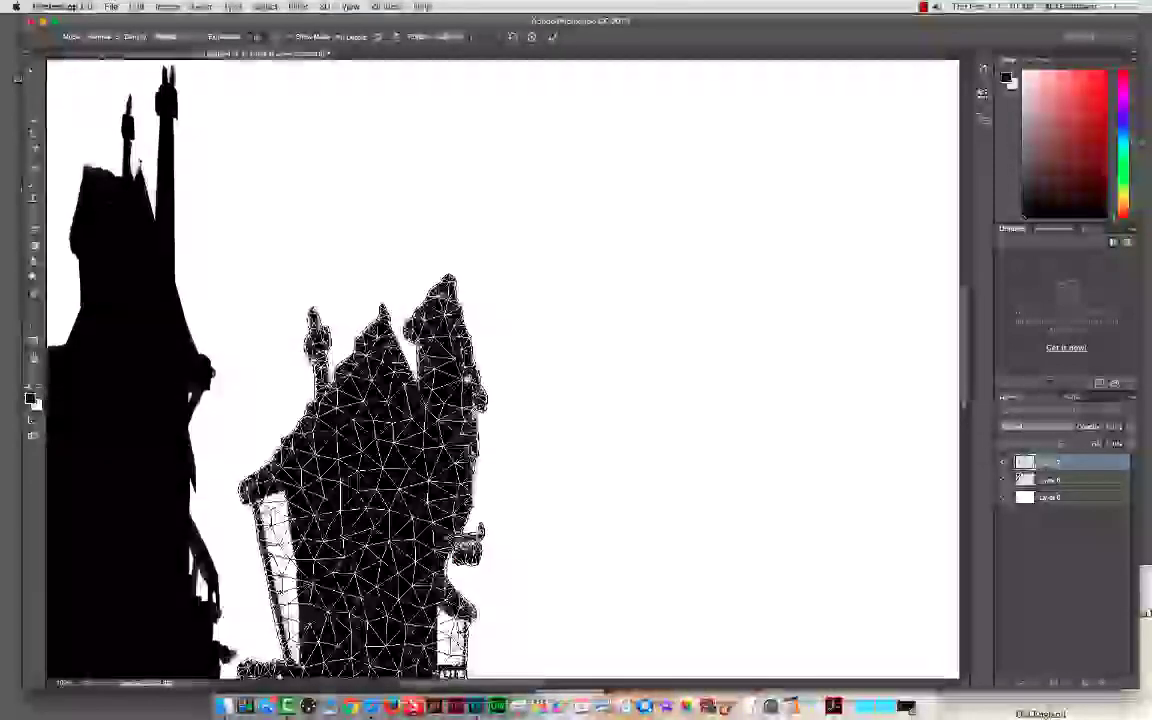
pyautogui.moveTo(509, 357); pyautogui.dragTo(499, 255)
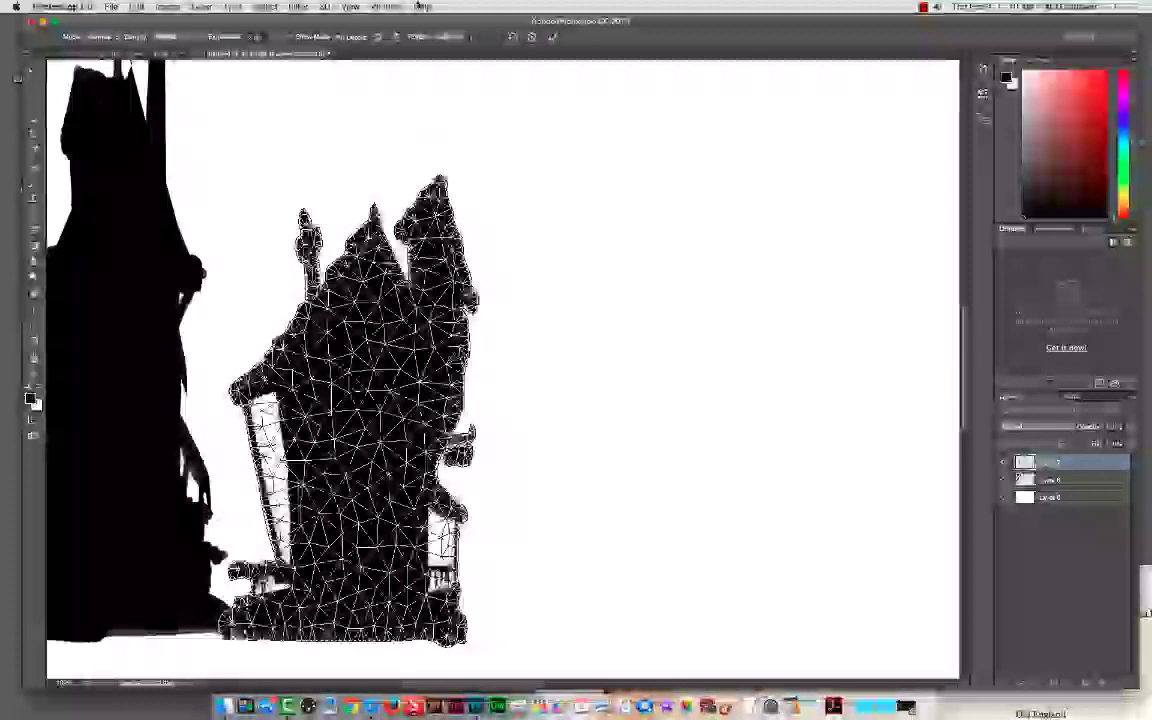
pyautogui.moveTo(438, 200); pyautogui.dragTo(924, 406)
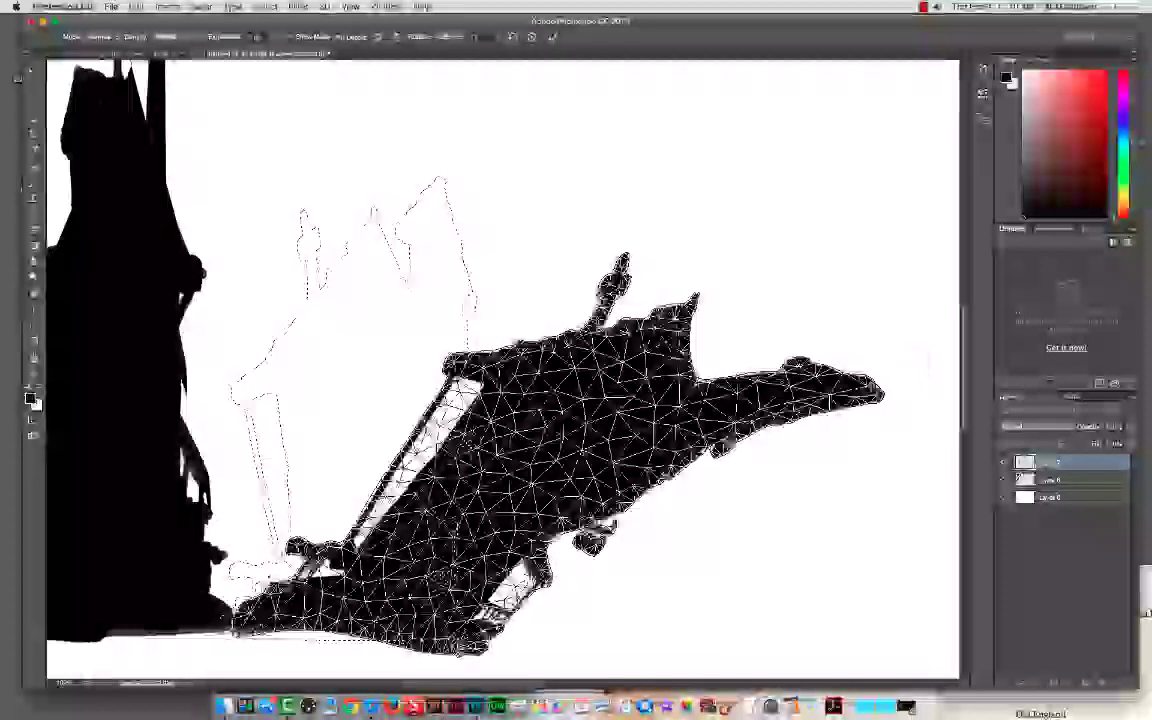
pyautogui.hotkey('ctrl', 'z')
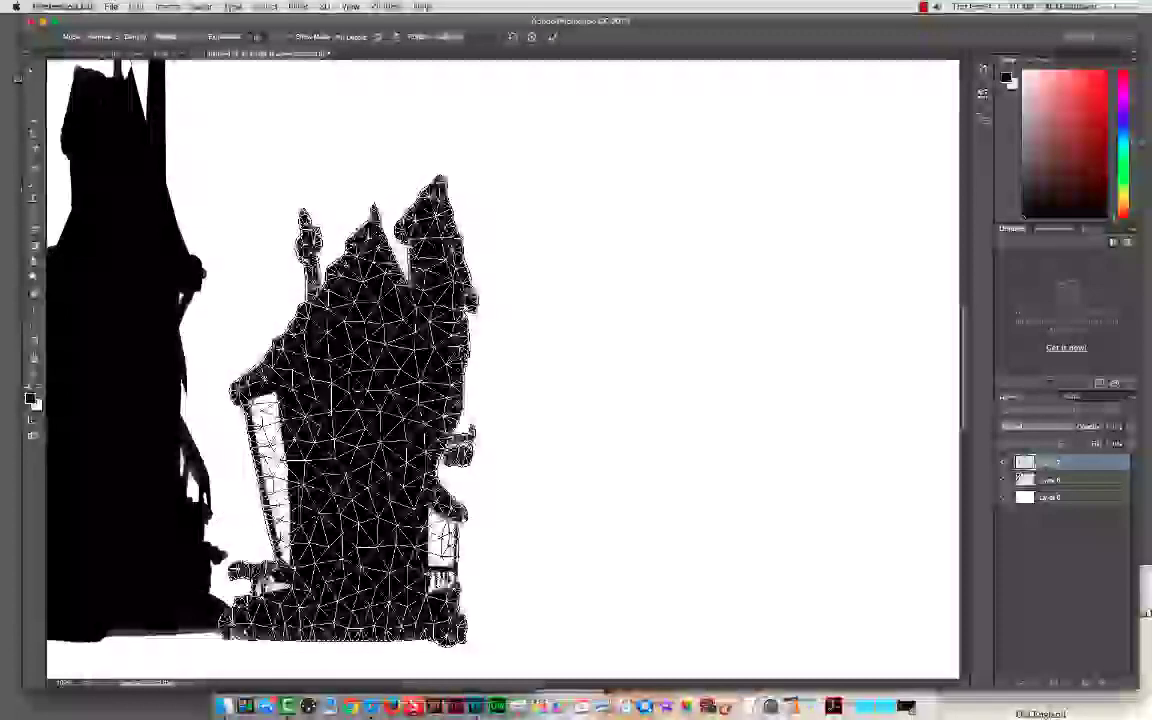
# Step: Puppet-warp the left porch railing outward to the tall building and bend the narrow house's chimney to the left
pyautogui.moveTo(233, 588); pyautogui.dragTo(240, 550)
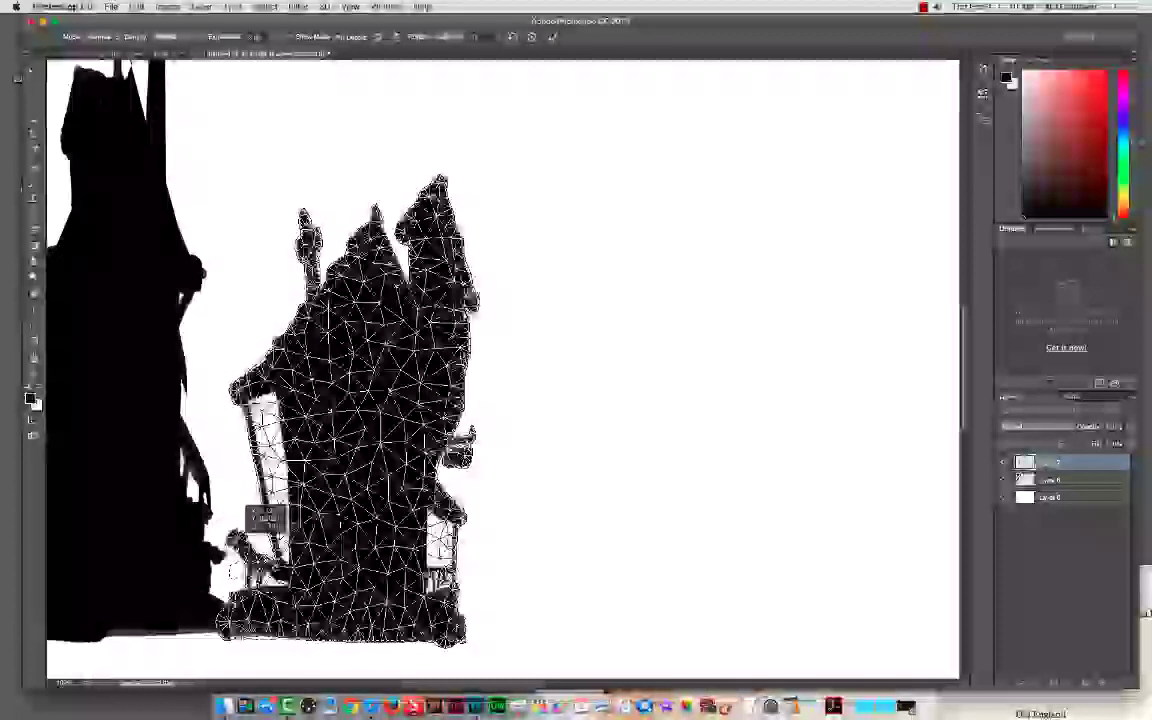
pyautogui.moveTo(217, 563)
pyautogui.mouseDown()
pyautogui.moveTo(204, 552)
pyautogui.moveTo(208, 562)
pyautogui.mouseUp()
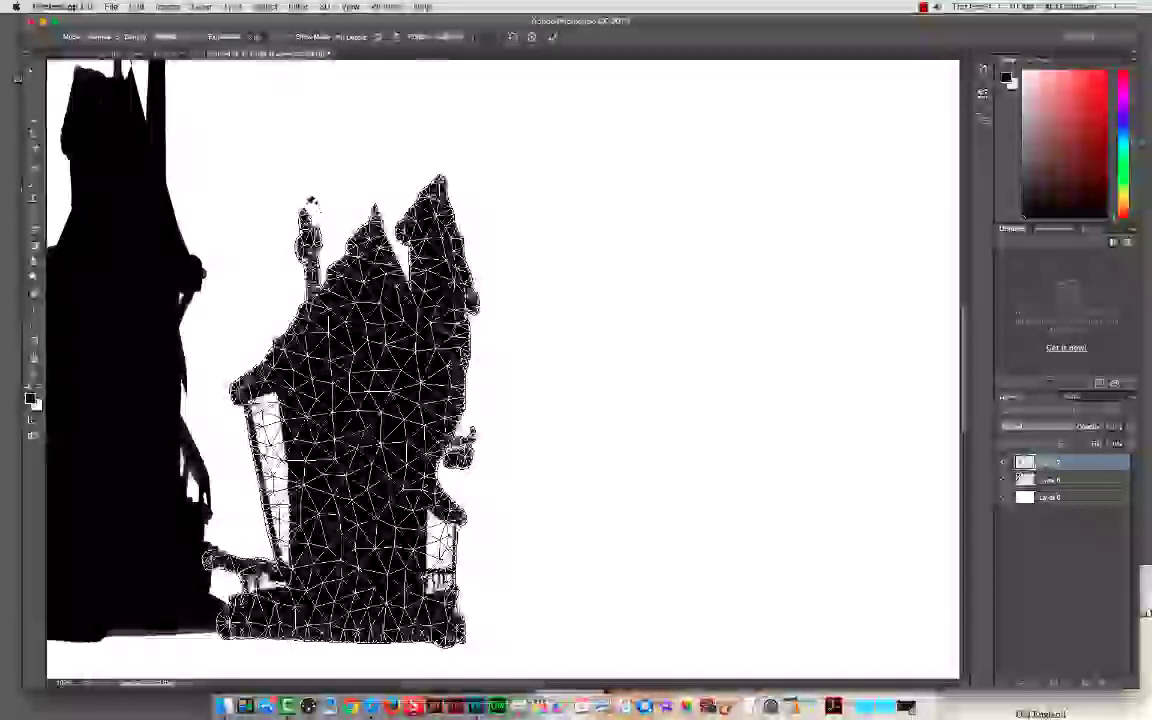
pyautogui.moveTo(308, 213); pyautogui.dragTo(262, 222)
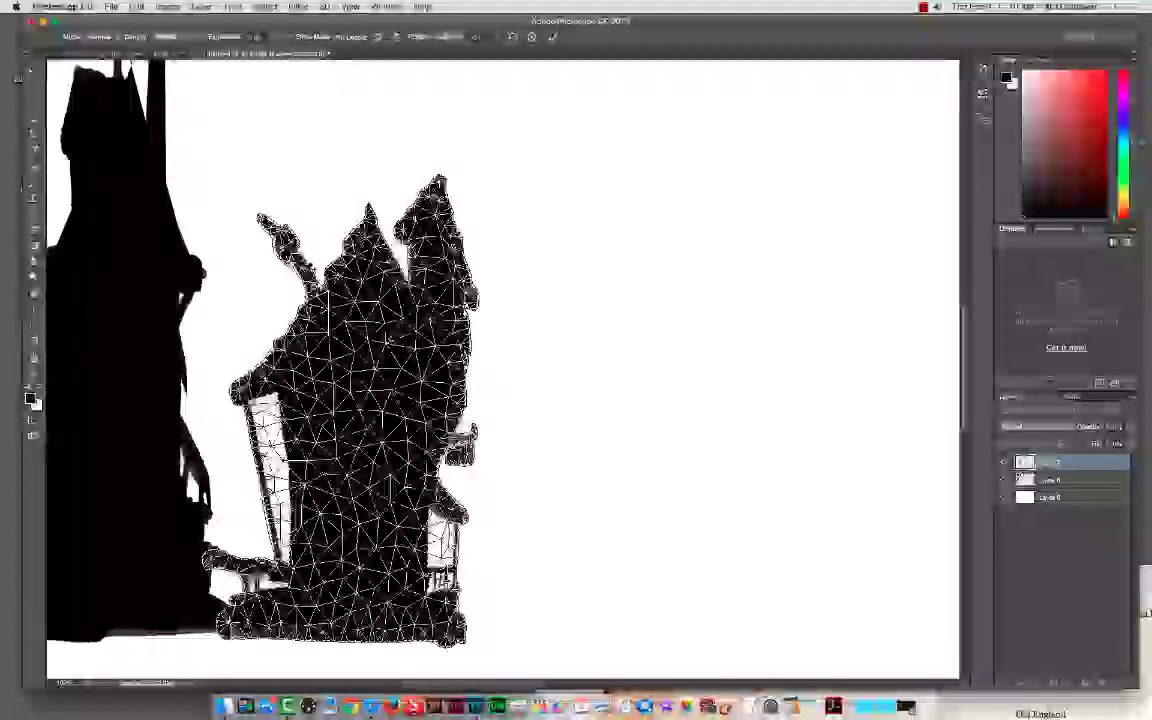
# Step: Puppet-warp the narrow house's chimney tip upright, adjust its middle roof peak, pull its left eave down and outward, and apply the warp
pyautogui.moveTo(280, 287); pyautogui.dragTo(259, 289)
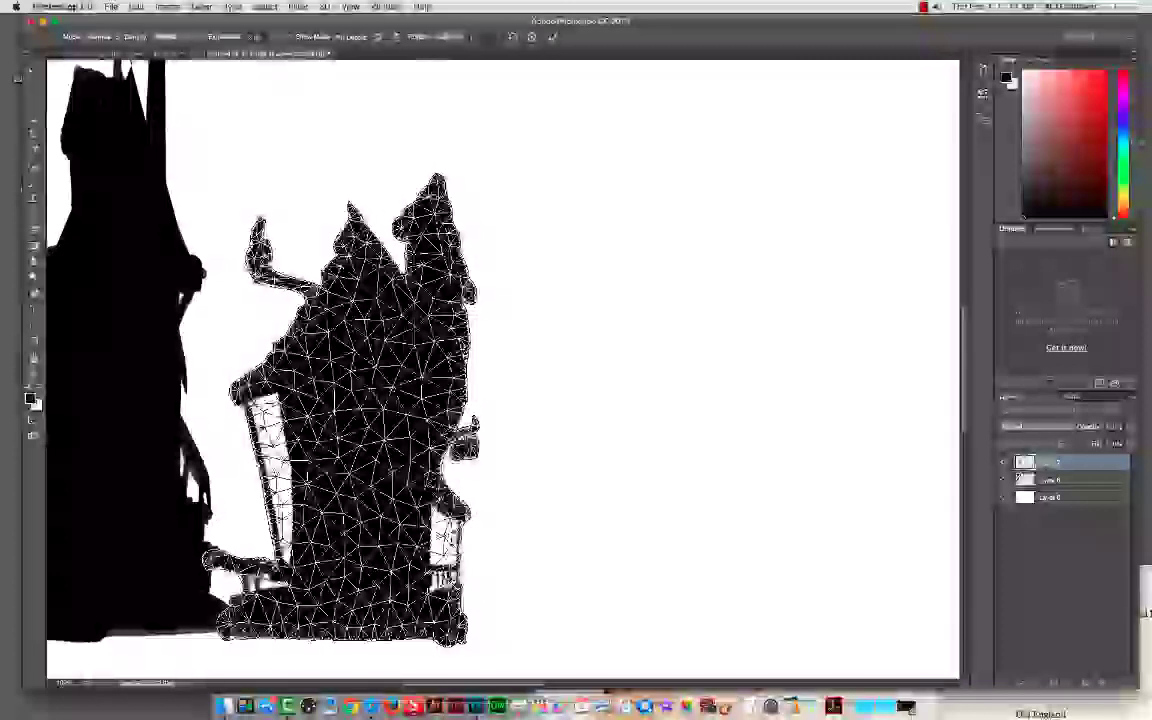
pyautogui.moveTo(350, 208); pyautogui.dragTo(357, 210)
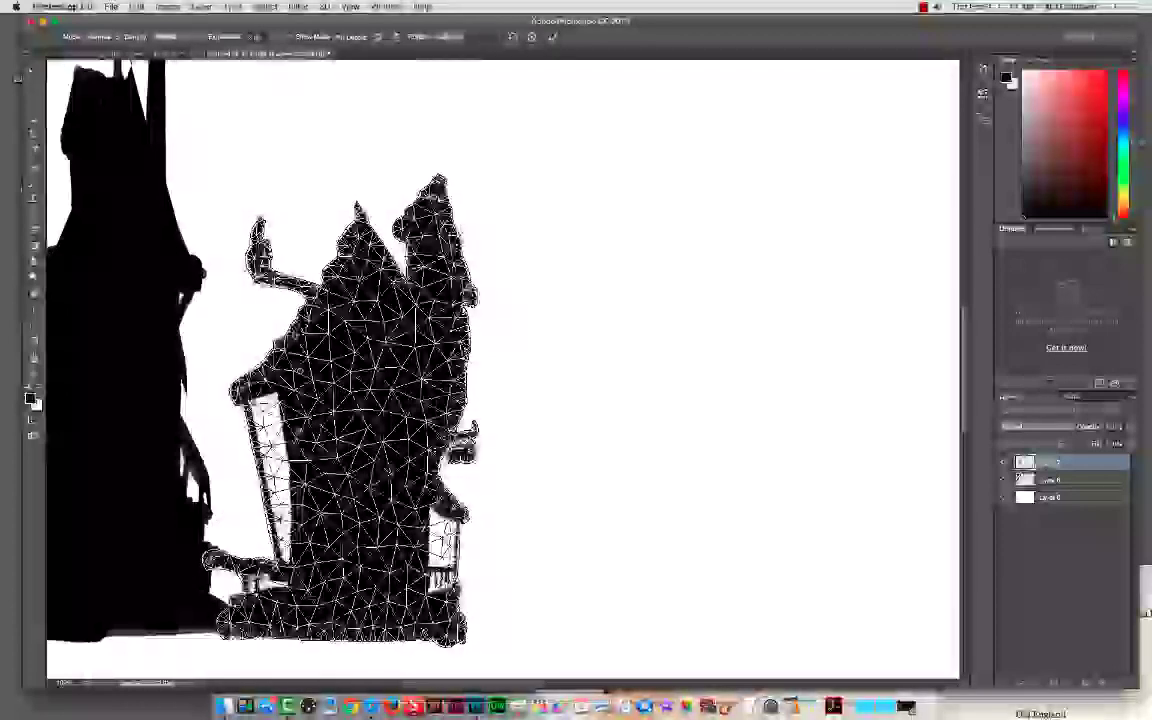
pyautogui.moveTo(266, 370); pyautogui.dragTo(217, 443)
pyautogui.press('super+z')
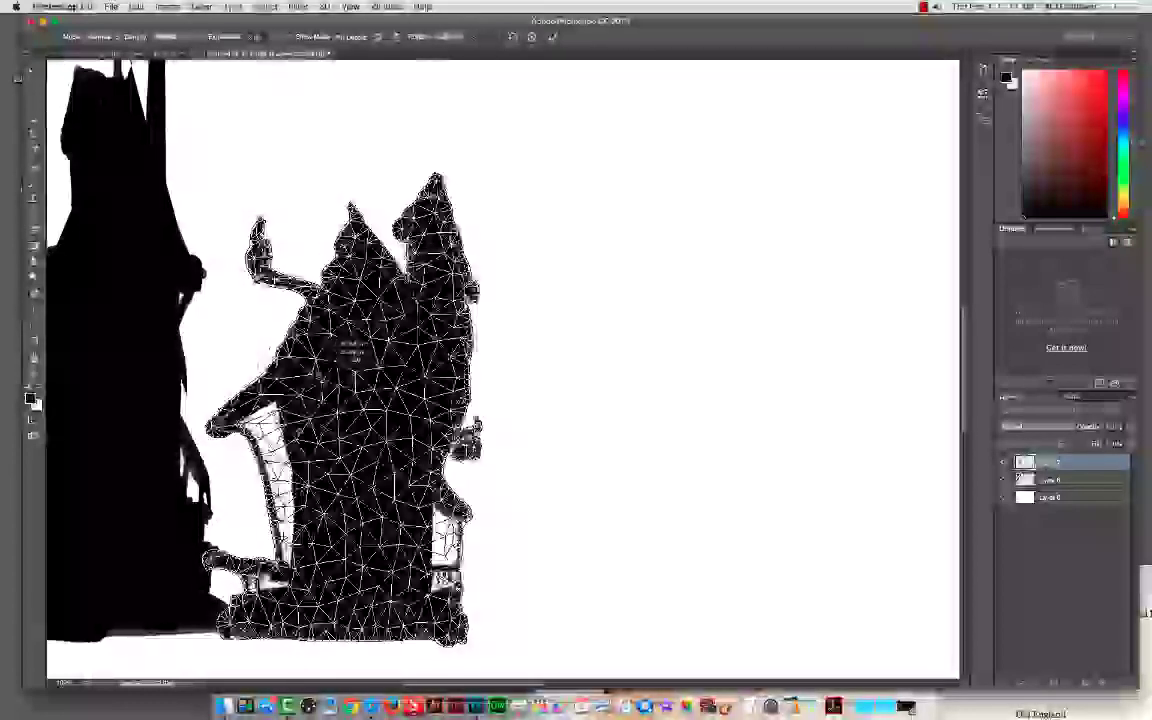
pyautogui.press('Return')
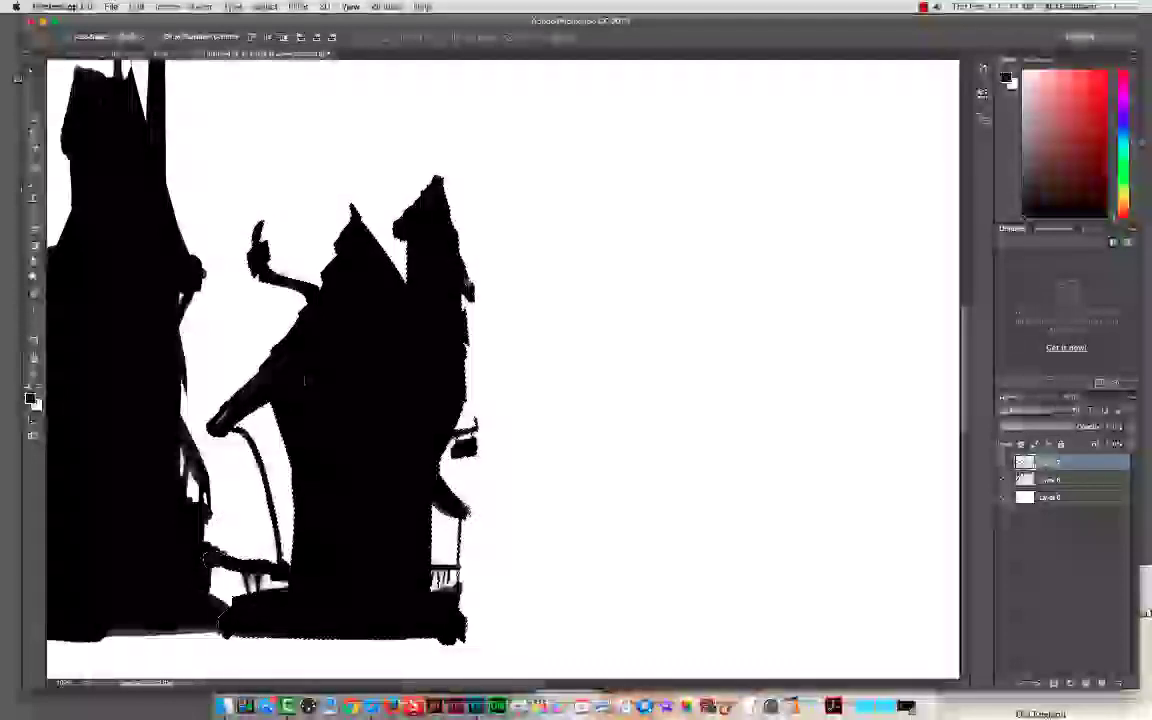
# Step: Deselect the narrow house and brush in a clothesline with hanging items and a drooping cable between the two lower buildings
pyautogui.press('super+minus')
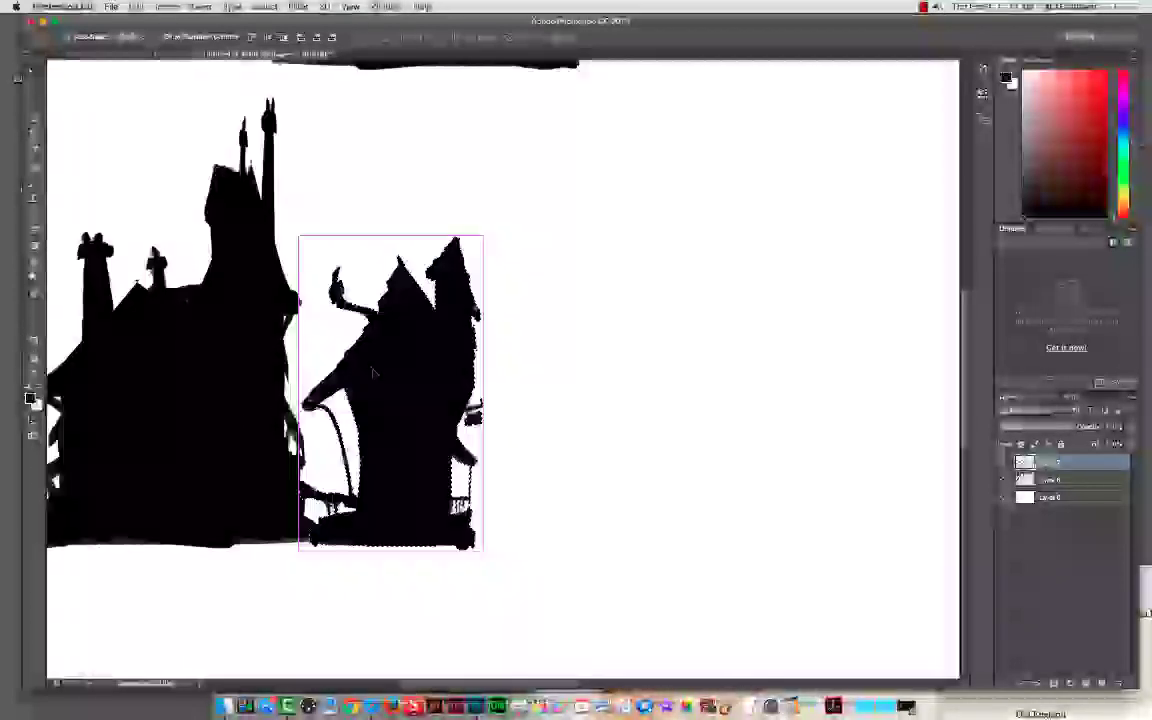
pyautogui.moveTo(328, 231); pyautogui.dragTo(474, 515)
pyautogui.scroll(-4, 397, 397)
pyautogui.hscroll(2, 397, 397)
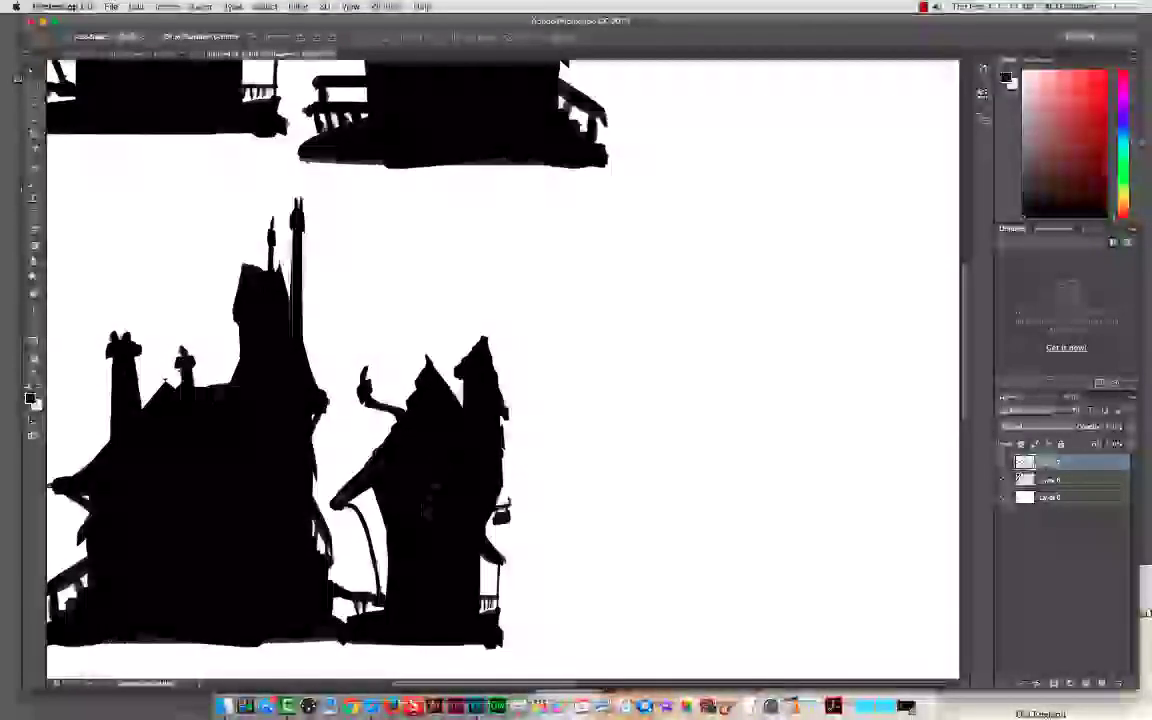
pyautogui.scroll(-1, 452, 510)
pyautogui.hscroll(-1, 452, 510)
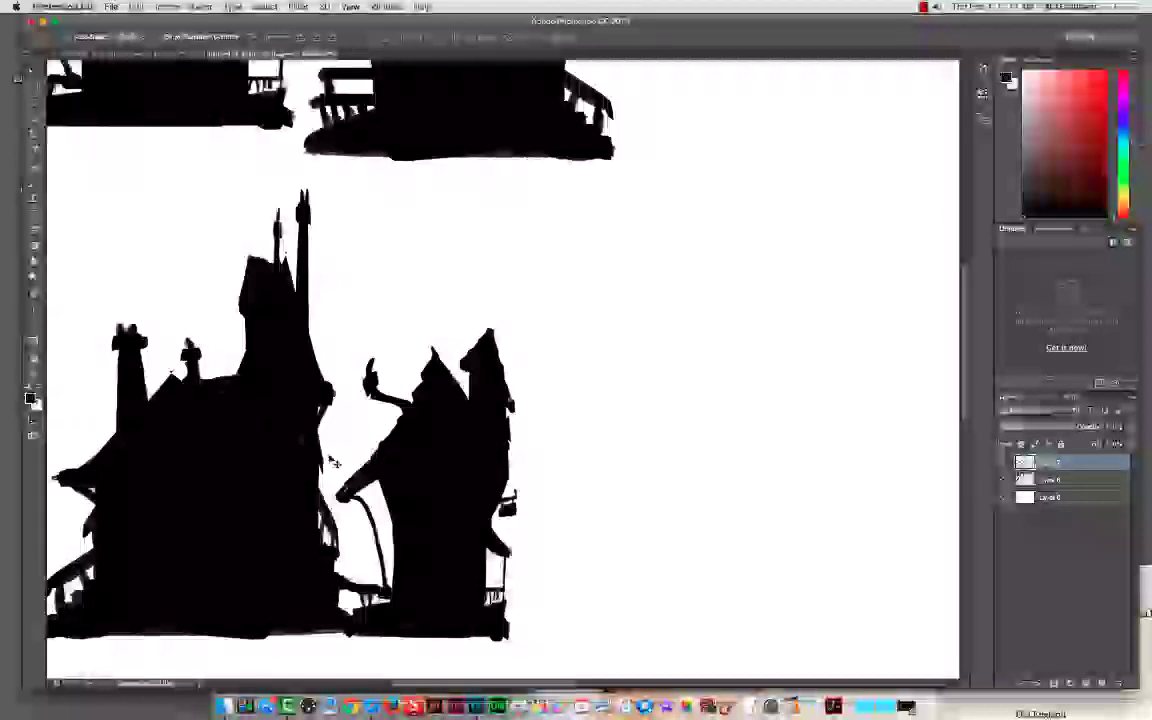
pyautogui.press('v')
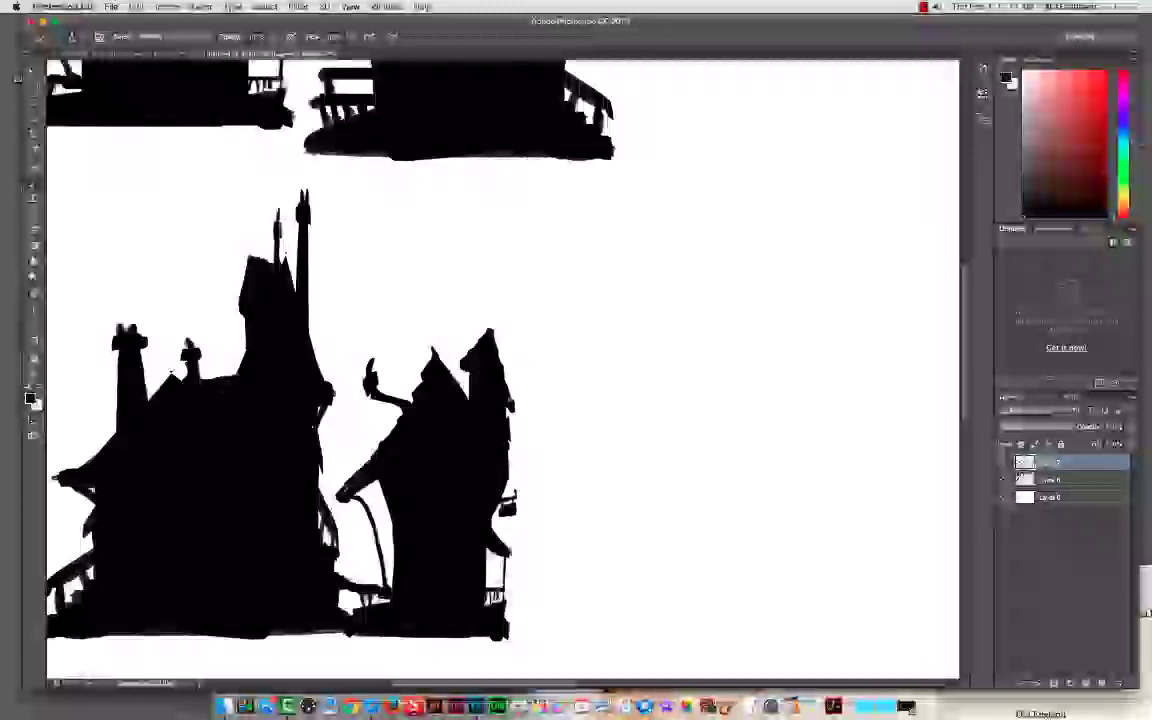
pyautogui.moveTo(350, 447); pyautogui.dragTo(376, 446)
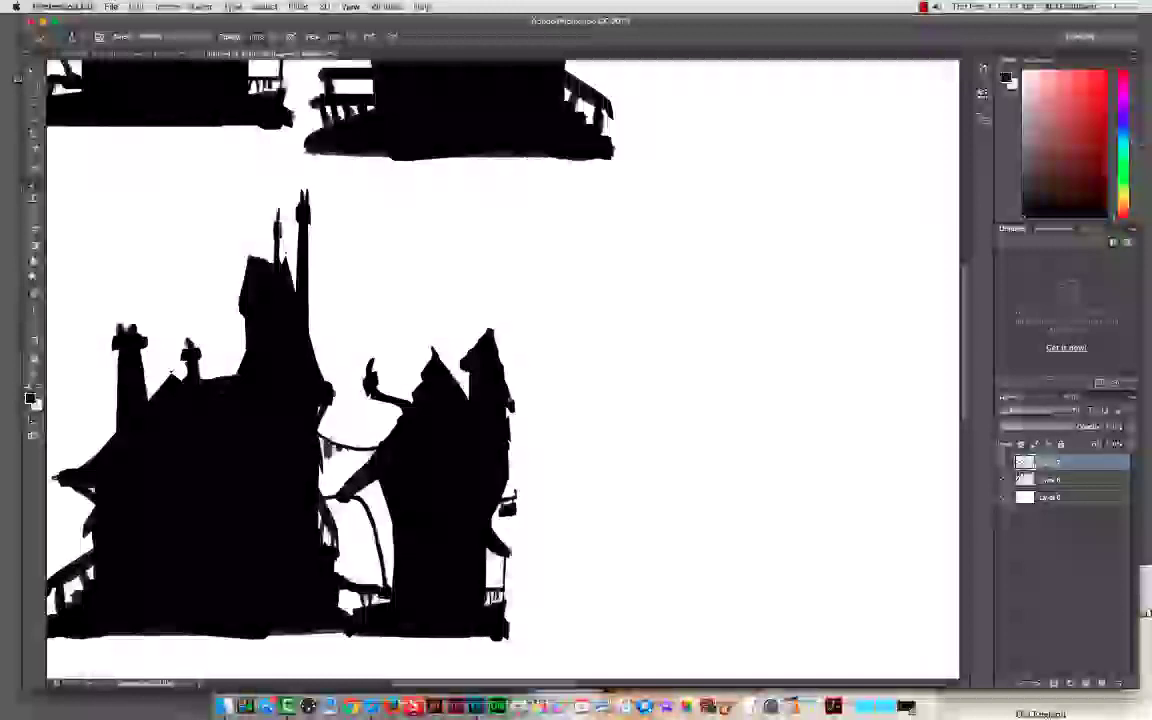
pyautogui.moveTo(349, 451); pyautogui.dragTo(349, 467)
pyautogui.moveTo(320, 406); pyautogui.dragTo(325, 432)
pyautogui.moveTo(331, 360)
pyautogui.mouseDown()
pyautogui.moveTo(331, 384)
pyautogui.moveTo(384, 404)
pyautogui.mouseUp()
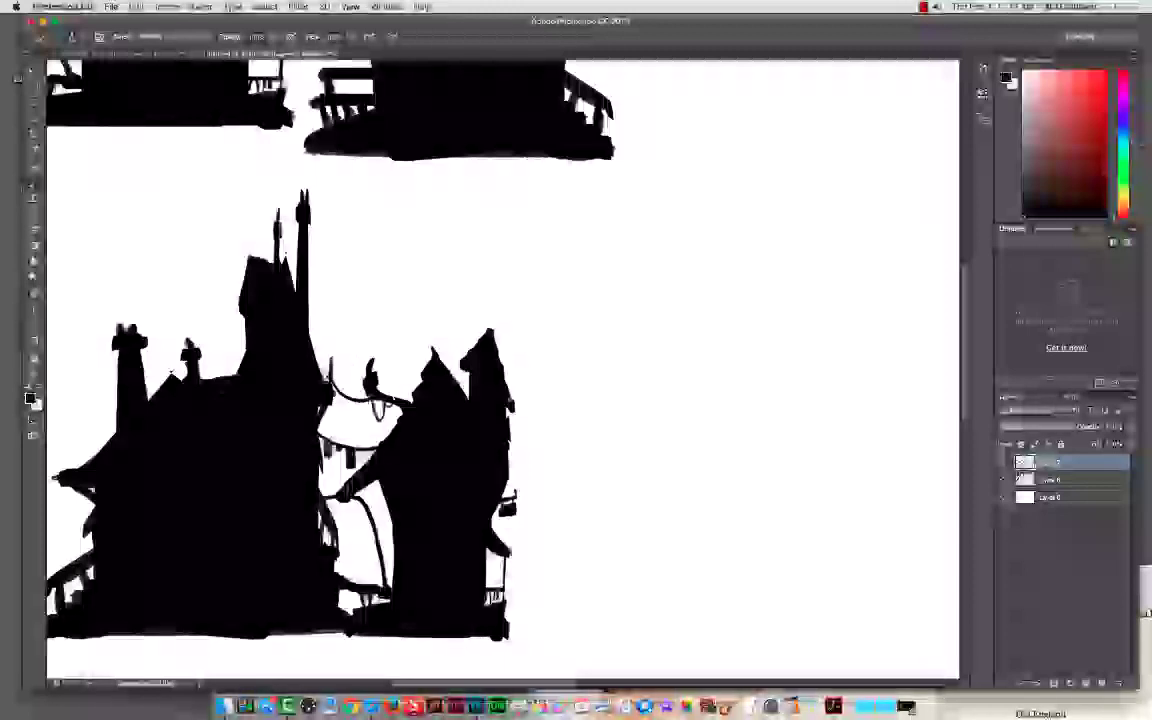
# Step: Erase the thin curved post beneath the narrow house's left eave
pyautogui.scroll(-3, 500, 360)
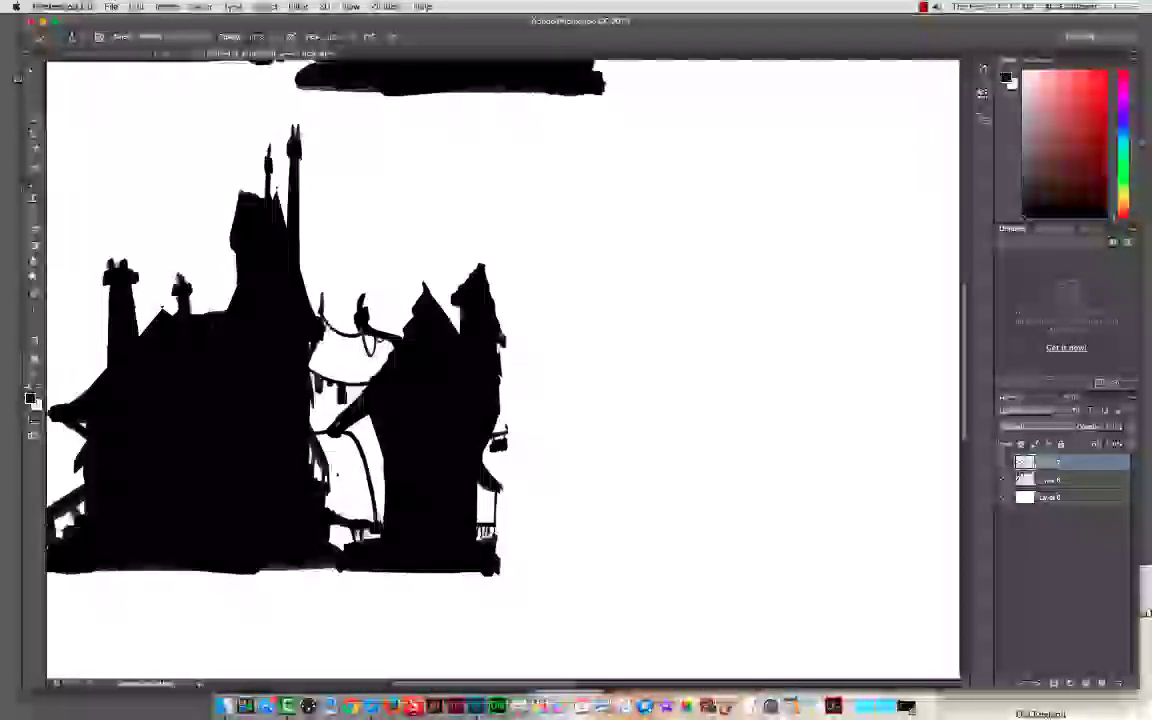
pyautogui.press('e')
pyautogui.press('e')
pyautogui.moveTo(352, 470); pyautogui.dragTo(355, 442)
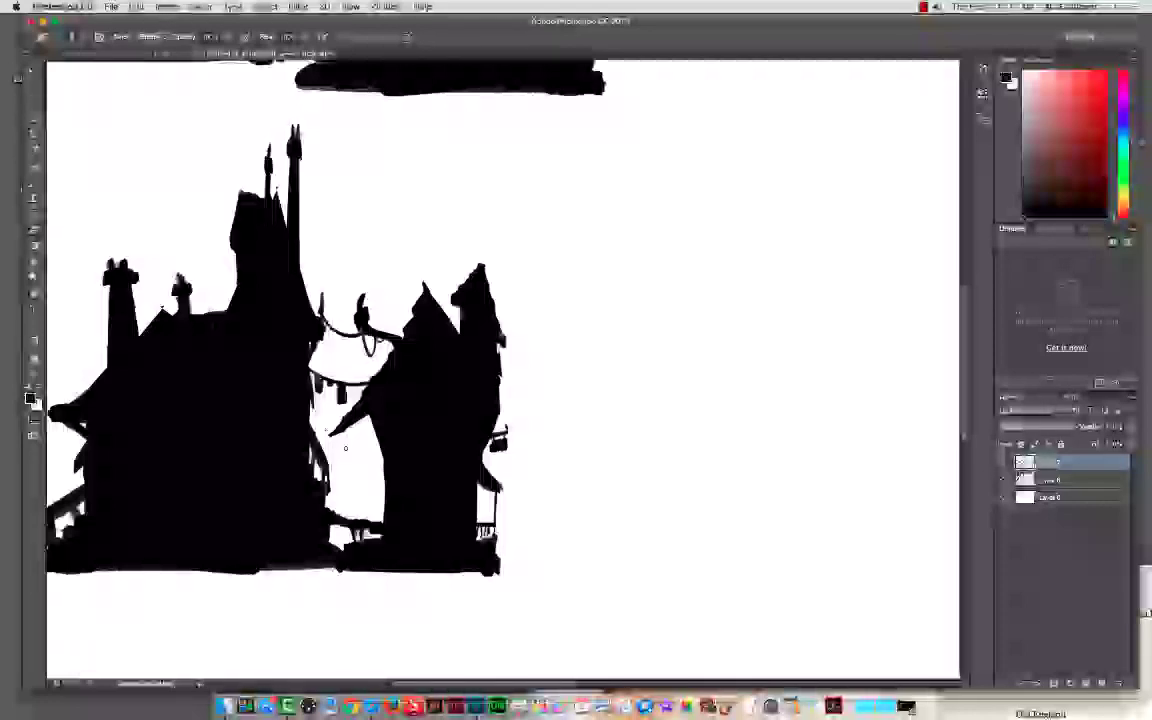
# Step: Paint an angled overhang under the narrow house's left eave and fill it solid black
pyautogui.moveTo(396, 416); pyautogui.dragTo(455, 382)
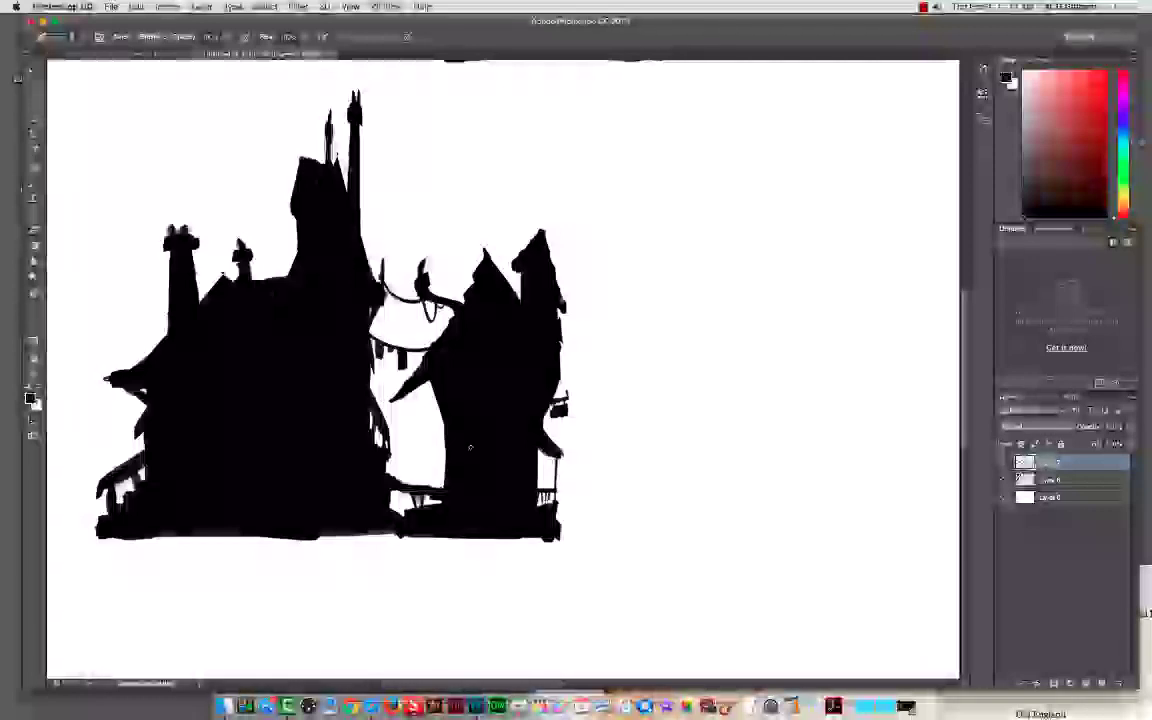
pyautogui.press('b')
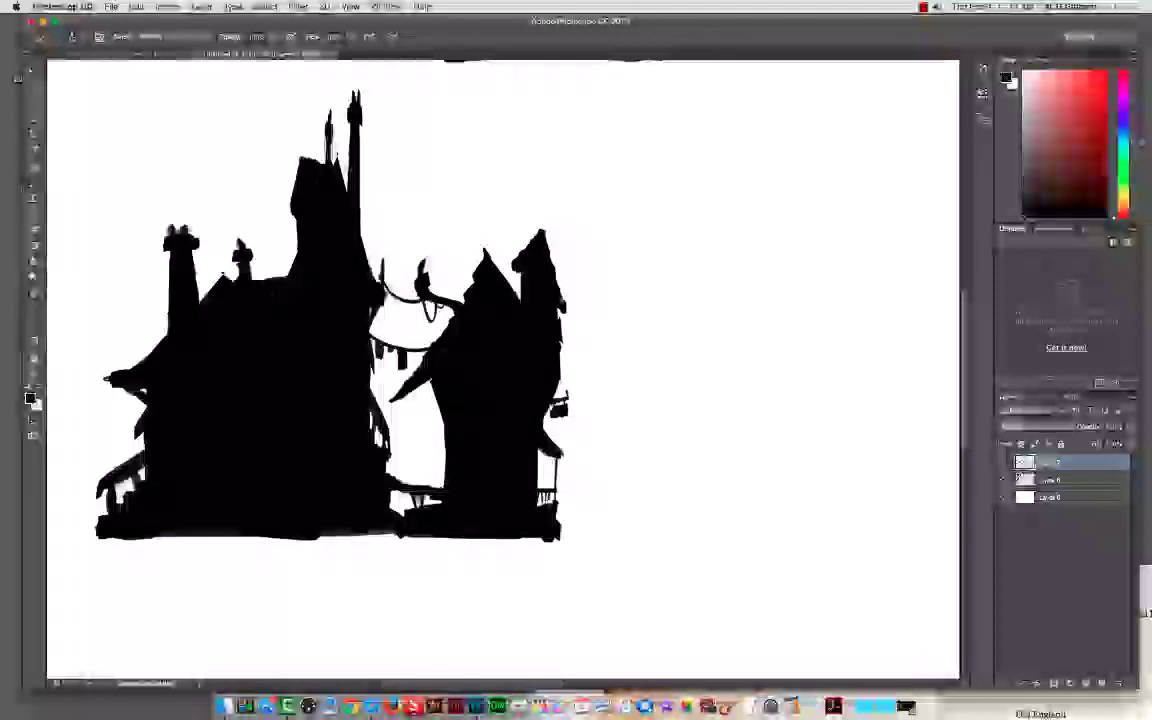
pyautogui.moveTo(408, 394); pyautogui.dragTo(444, 438)
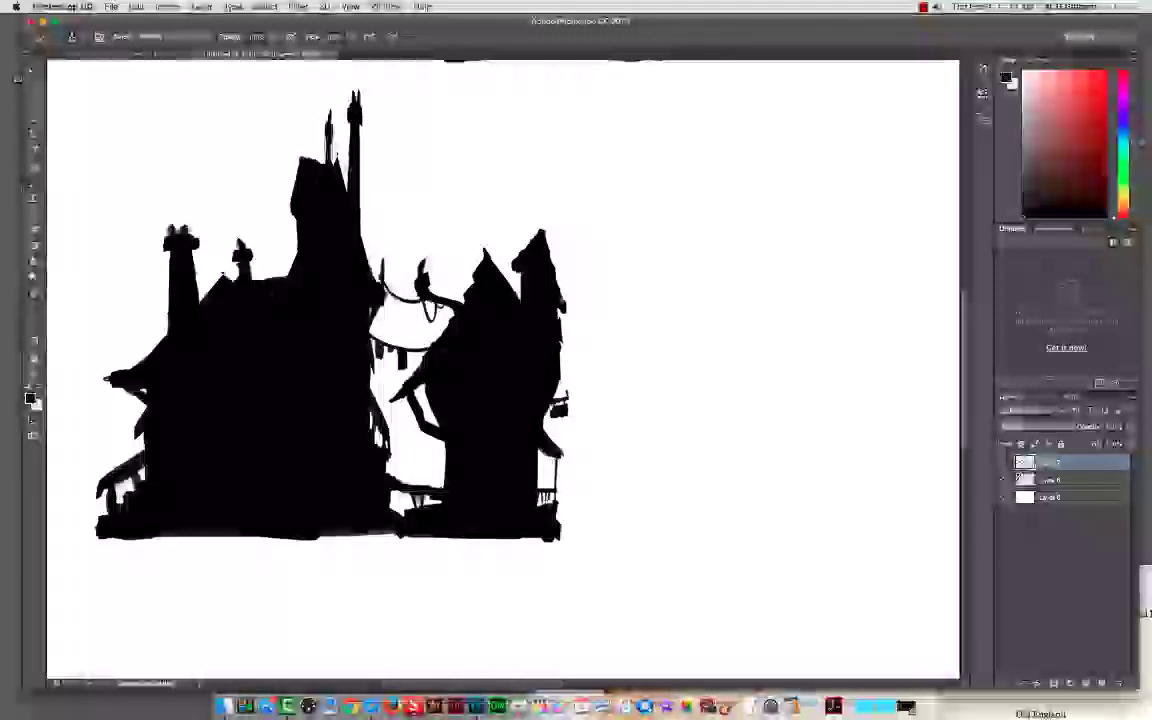
pyautogui.moveTo(417, 395); pyautogui.dragTo(430, 422)
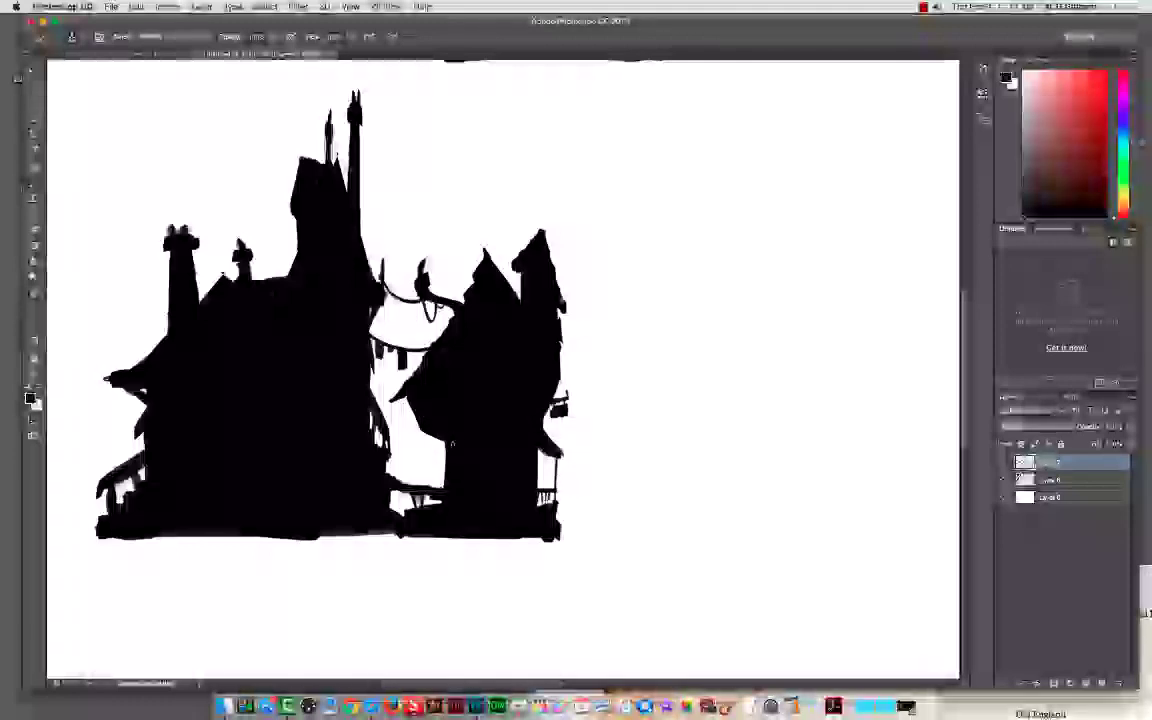
# Step: Paint railing posts and a small figure on the walkway between the buildings, and scale the figure down
pyautogui.moveTo(396, 490)
pyautogui.mouseDown()
pyautogui.moveTo(396, 512)
pyautogui.moveTo(433, 505)
pyautogui.mouseUp()
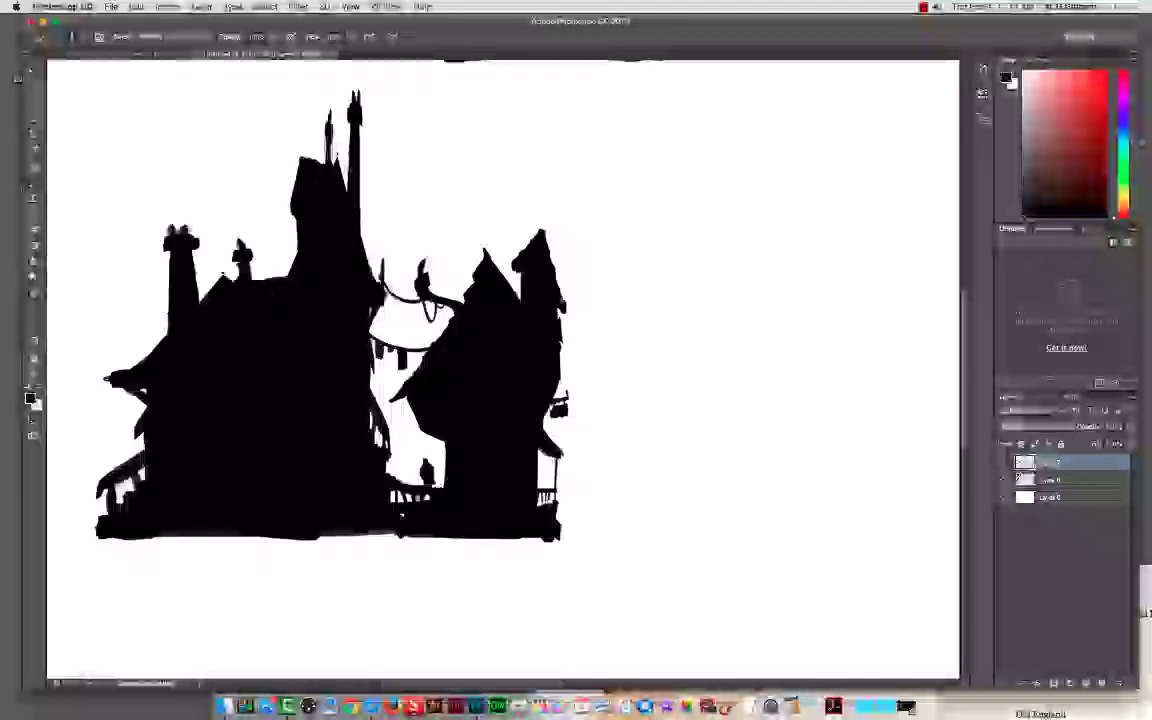
pyautogui.press('l')
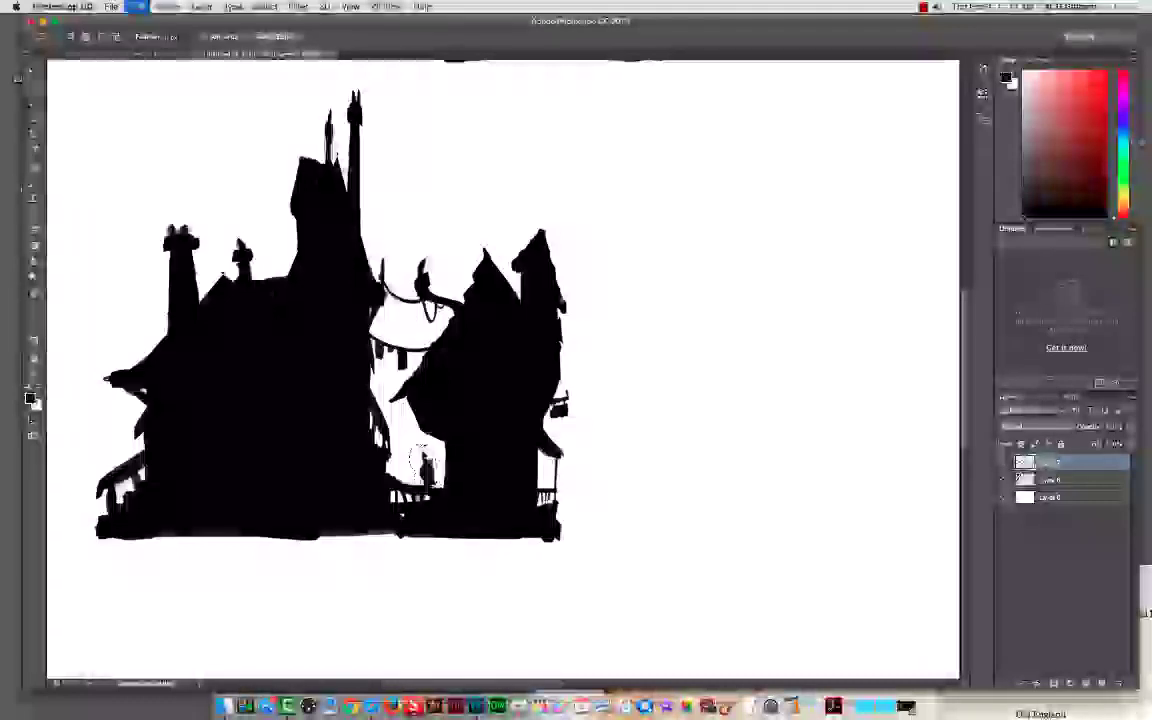
pyautogui.hotkey('ctrl', 't')
pyautogui.moveTo(418, 460); pyautogui.dragTo(421, 467)
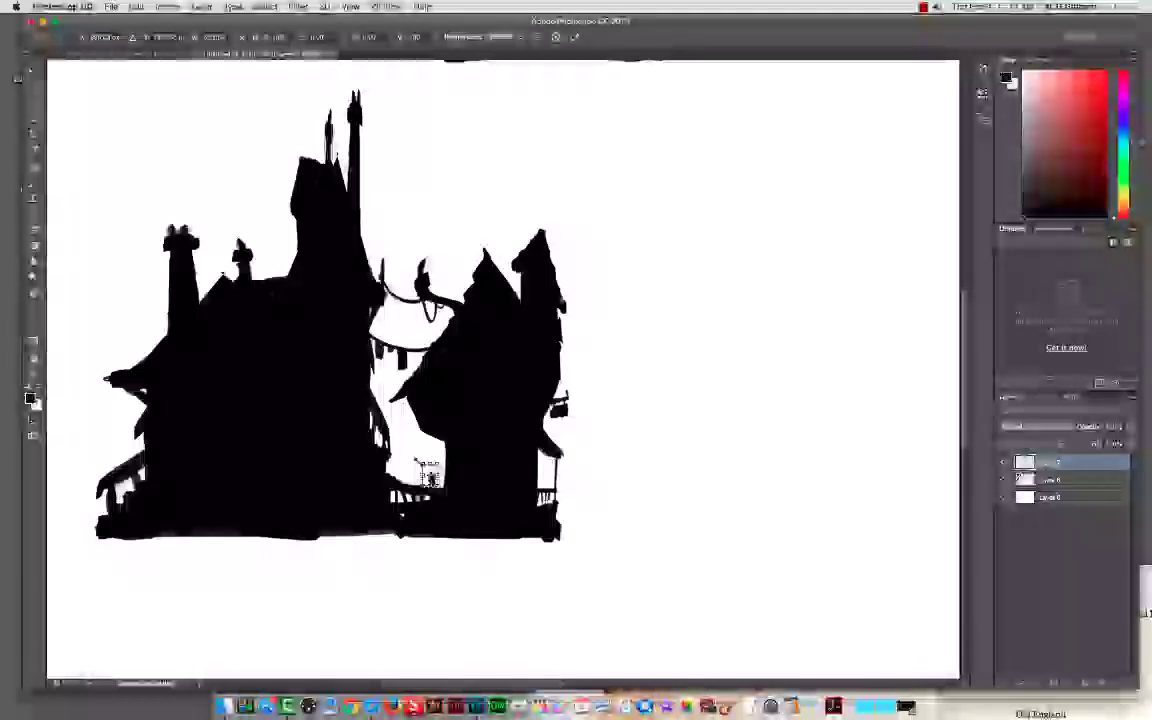
pyautogui.press('Return')
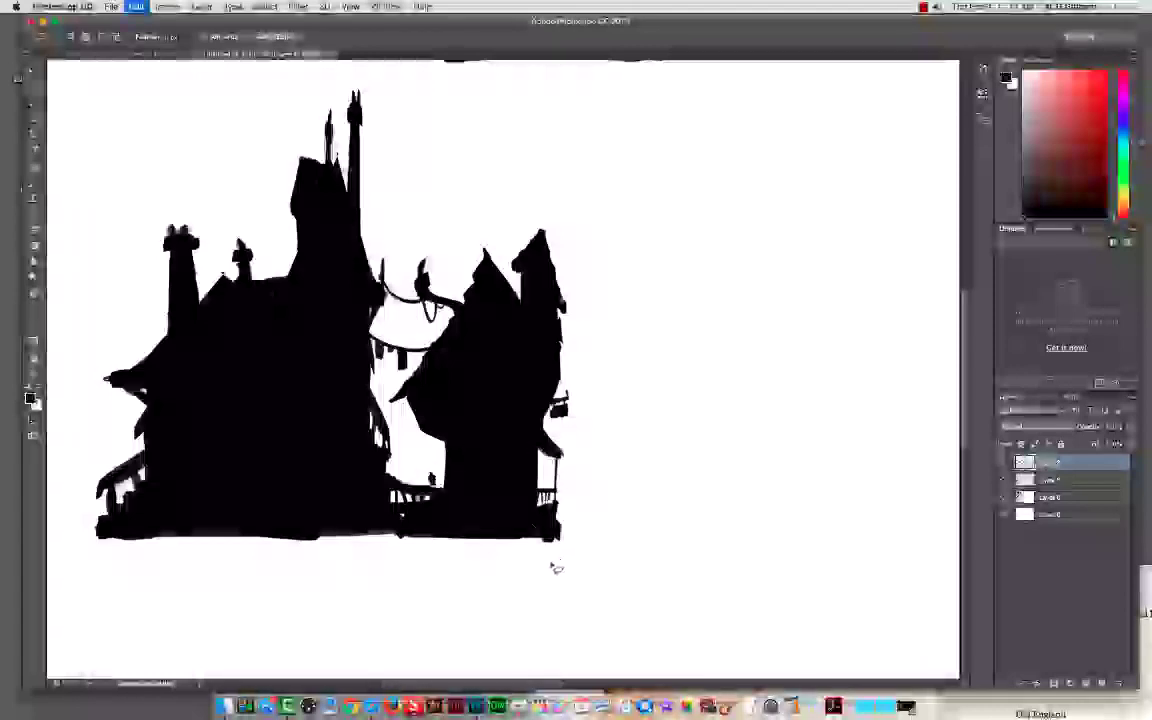
# Step: Place a resized copy of the small figure on the tall building's left porch and brush extra bars onto the narrow house's right railing
pyautogui.hotkey('ctrl', 'j')
pyautogui.press('v')
pyautogui.moveTo(537, 498); pyautogui.dragTo(188, 586)
pyautogui.press('super+t')
pyautogui.press('Return')
pyautogui.press('super+v')
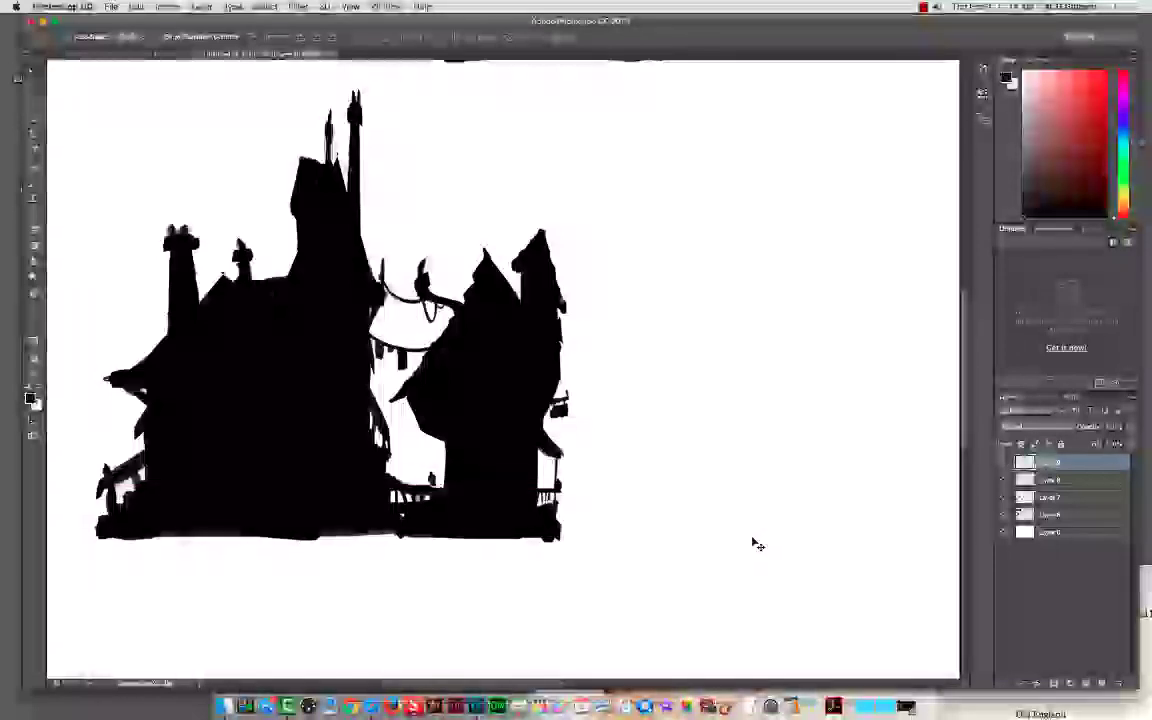
pyautogui.press('b')
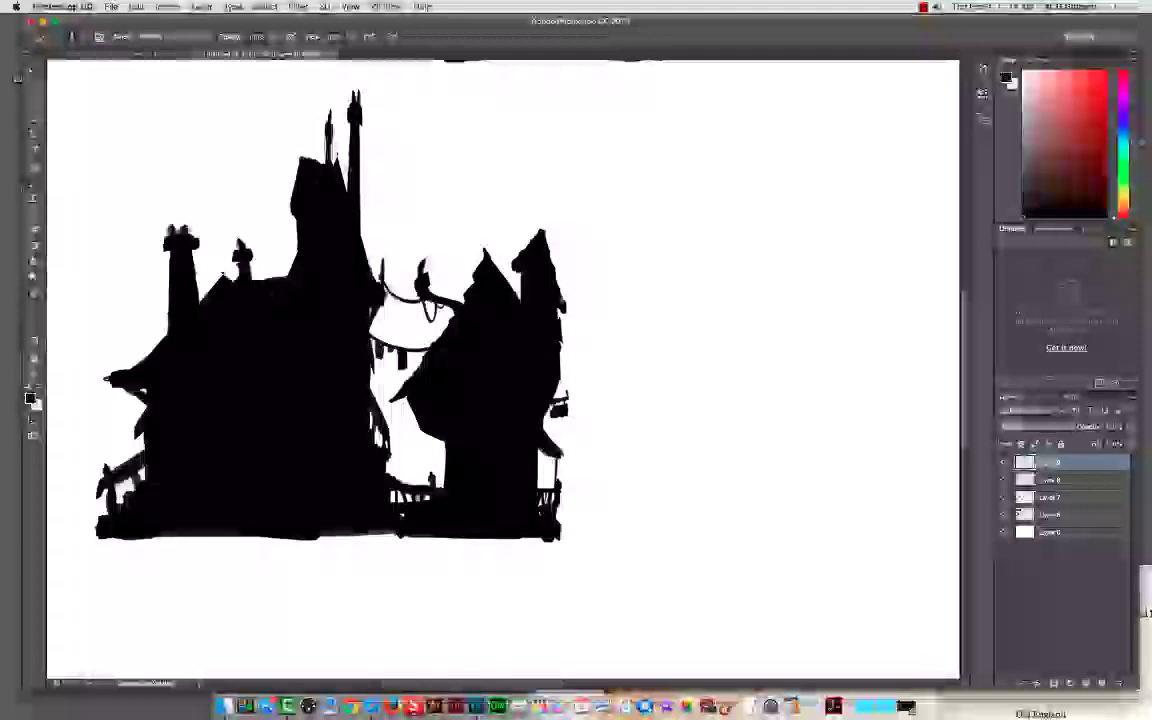
# Step: Lasso a new crooked house outline with a pitched roof, spired side tower and descending staircase in the blank area beside the upper houses
pyautogui.press('super+minus')
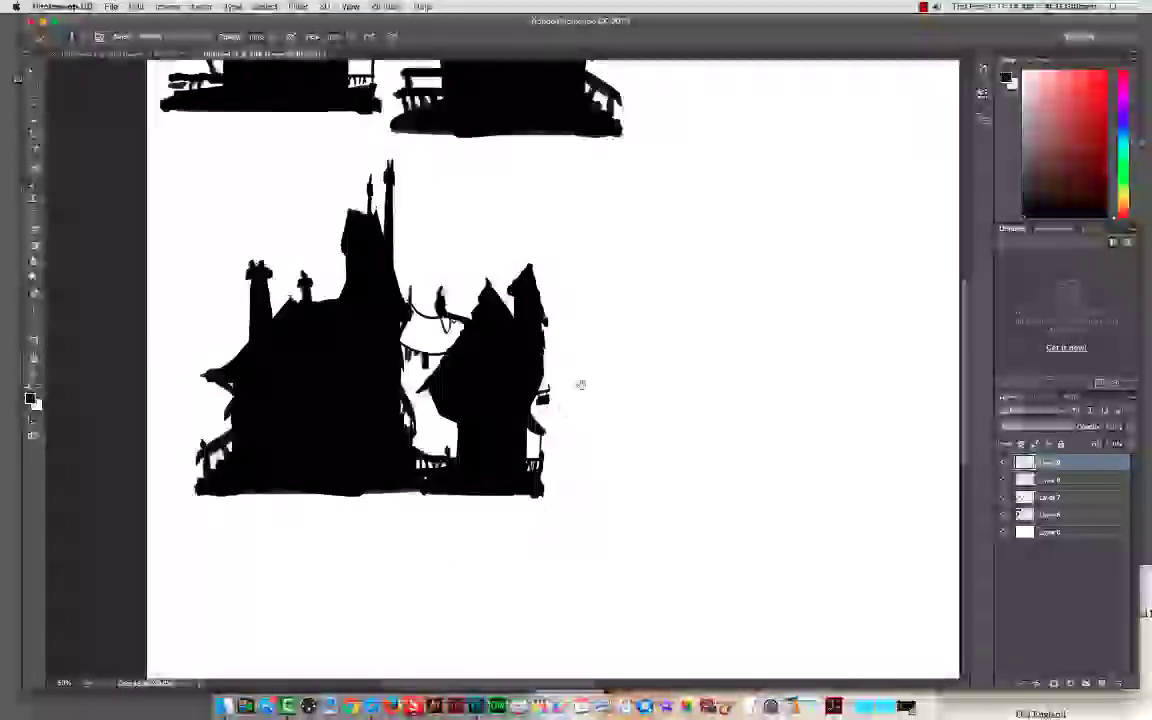
pyautogui.scroll(5, 528, 268)
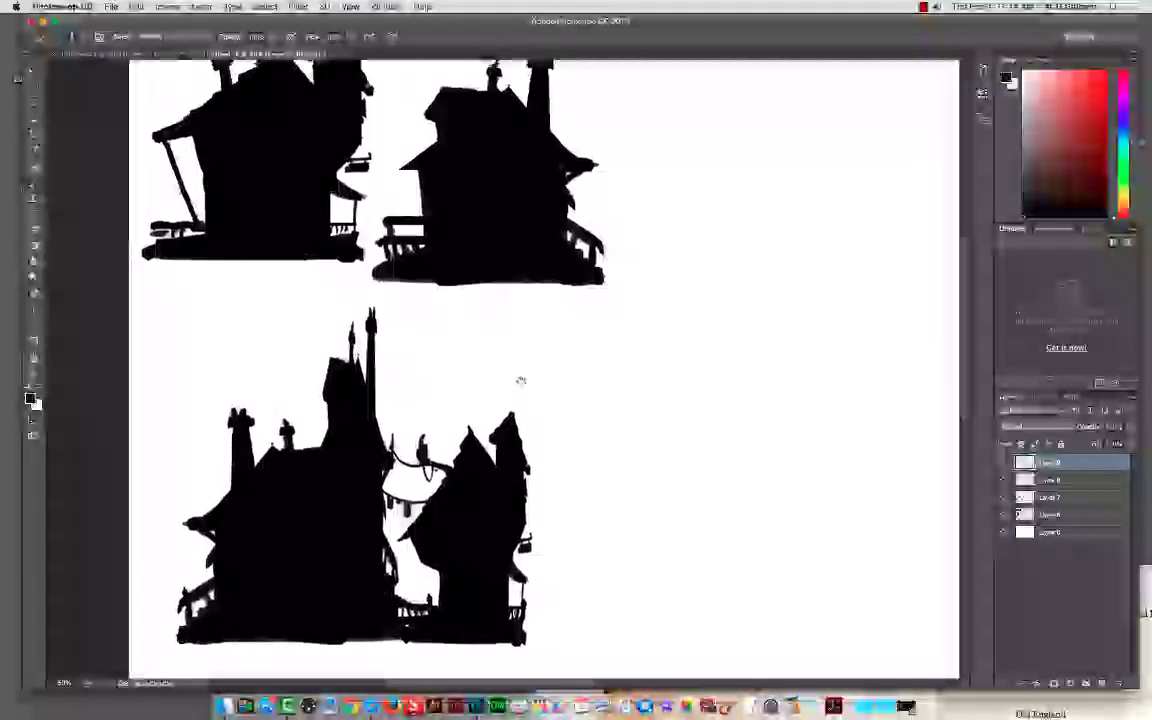
pyautogui.press('super+minus')
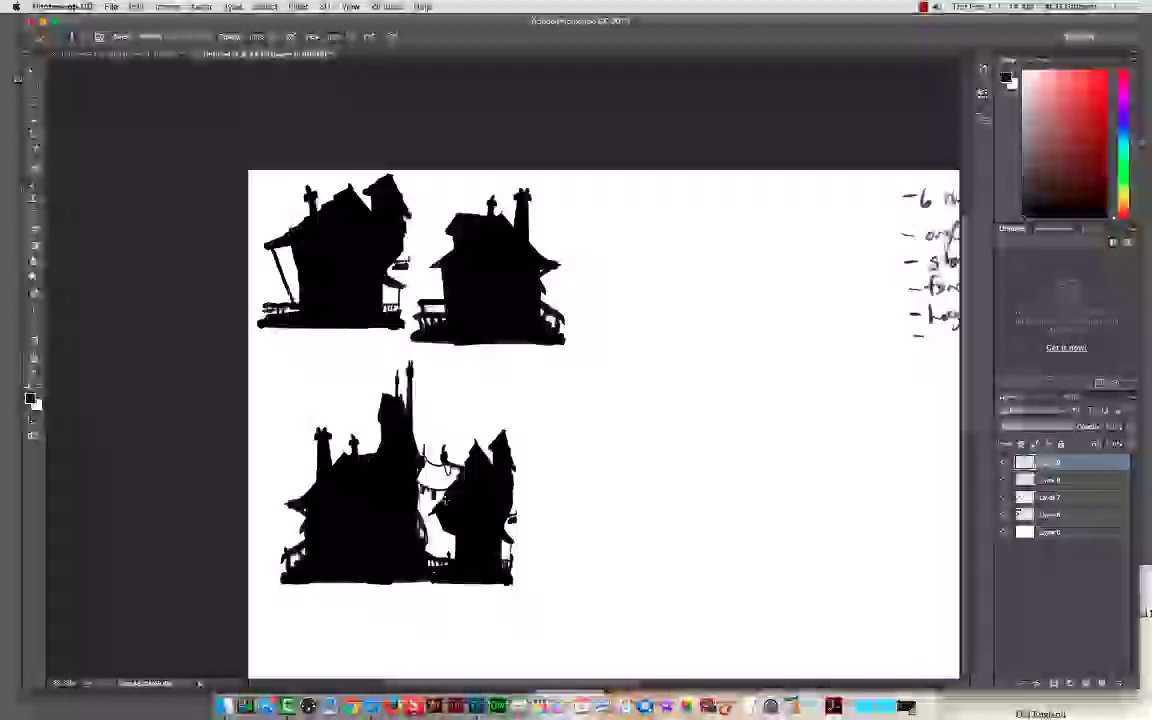
pyautogui.press('l')
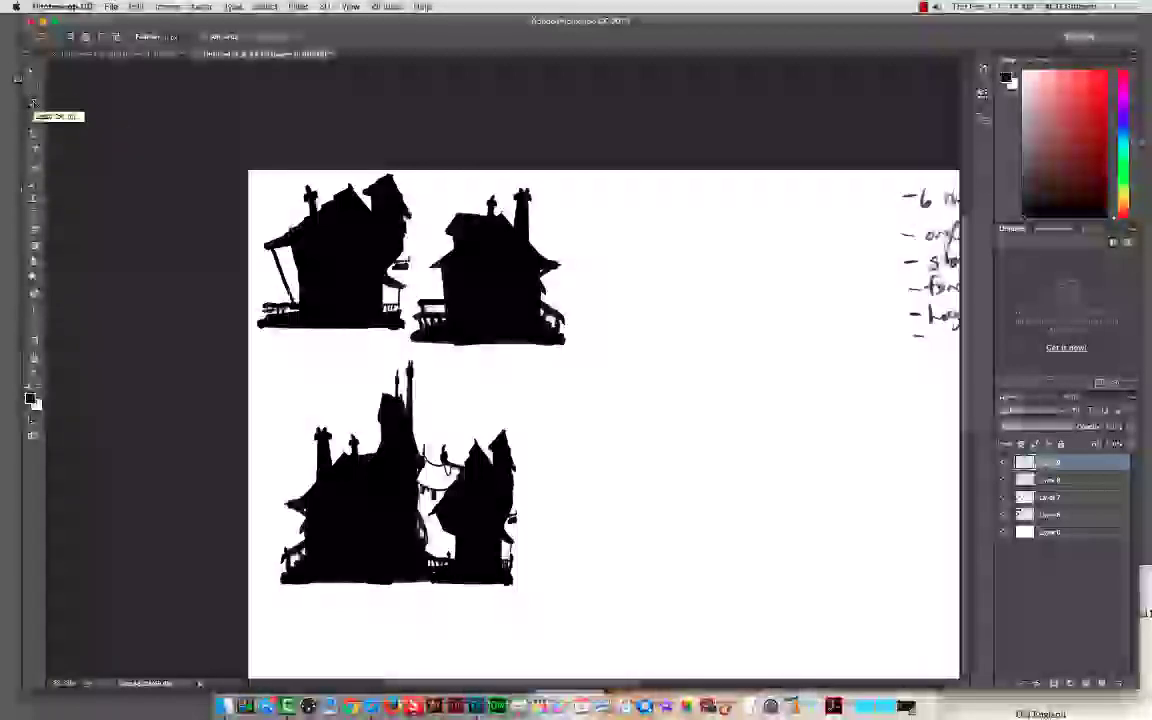
pyautogui.moveTo(591, 337); pyautogui.dragTo(427, 324)
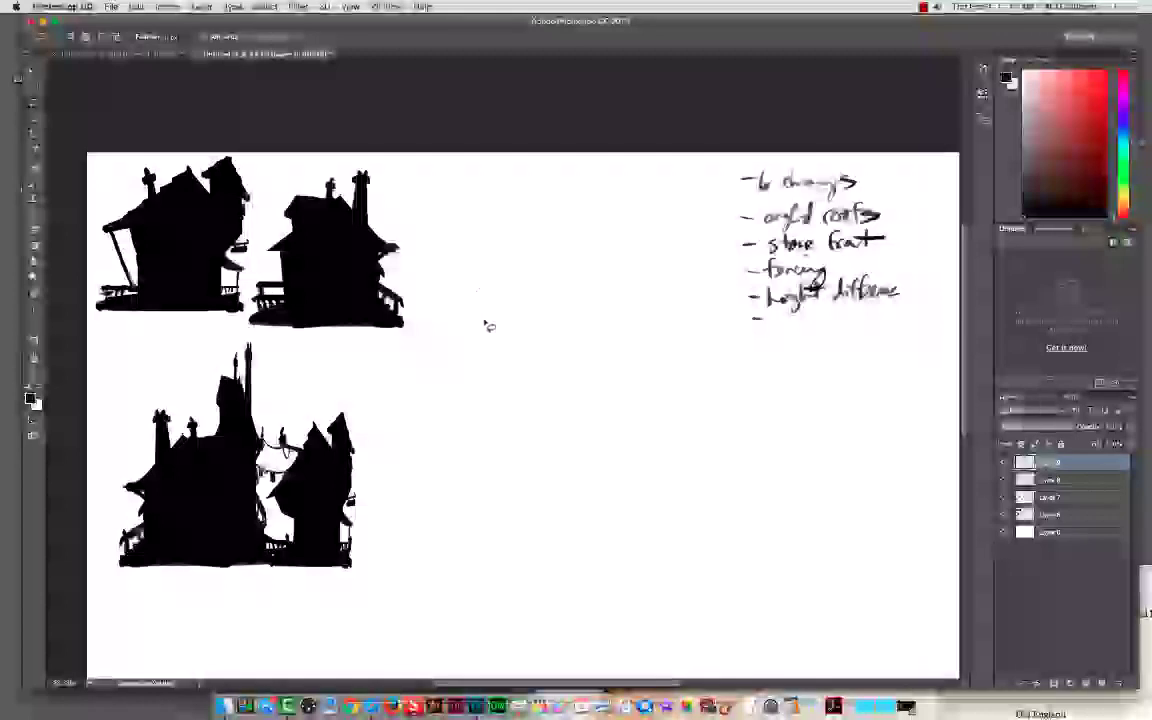
pyautogui.moveTo(484, 322)
pyautogui.mouseDown()
pyautogui.moveTo(557, 205)
pyautogui.moveTo(592, 316)
pyautogui.moveTo(495, 333)
pyautogui.moveTo(515, 239)
pyautogui.moveTo(441, 225)
pyautogui.moveTo(532, 174)
pyautogui.moveTo(570, 220)
pyautogui.moveTo(520, 225)
pyautogui.moveTo(563, 211)
pyautogui.moveTo(564, 265)
pyautogui.moveTo(559, 195)
pyautogui.moveTo(574, 210)
pyautogui.moveTo(559, 277)
pyautogui.moveTo(544, 263)
pyautogui.moveTo(626, 279)
pyautogui.moveTo(591, 271)
pyautogui.moveTo(611, 294)
pyautogui.moveTo(607, 311)
pyautogui.moveTo(570, 318)
pyautogui.mouseUp()
pyautogui.moveTo(601, 267)
pyautogui.mouseDown()
pyautogui.moveTo(633, 316)
pyautogui.moveTo(603, 232)
pyautogui.moveTo(616, 215)
pyautogui.moveTo(636, 263)
pyautogui.mouseUp()
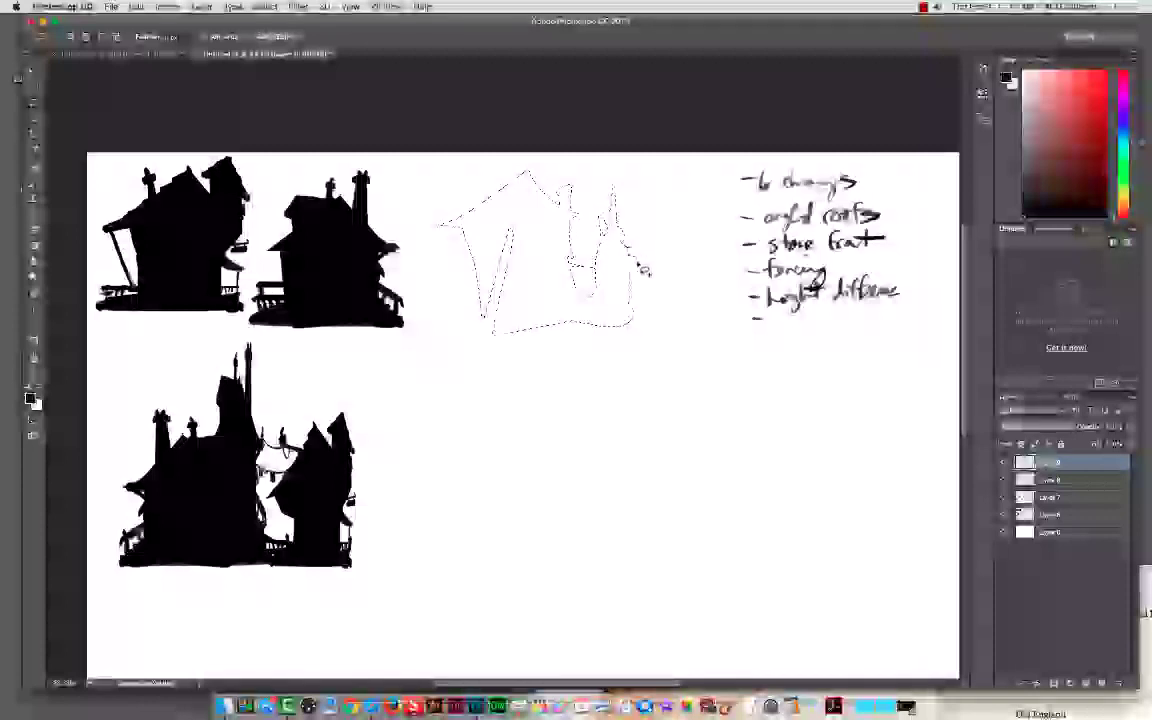
pyautogui.moveTo(508, 238)
pyautogui.mouseDown()
pyautogui.moveTo(510, 285)
pyautogui.moveTo(505, 270)
pyautogui.mouseUp()
pyautogui.moveTo(506, 325)
pyautogui.mouseDown()
pyautogui.moveTo(437, 312)
pyautogui.moveTo(504, 301)
pyautogui.moveTo(424, 359)
pyautogui.moveTo(556, 330)
pyautogui.moveTo(518, 330)
pyautogui.moveTo(583, 338)
pyautogui.moveTo(597, 356)
pyautogui.moveTo(674, 386)
pyautogui.moveTo(607, 310)
pyautogui.moveTo(708, 399)
pyautogui.moveTo(658, 358)
pyautogui.moveTo(639, 308)
pyautogui.moveTo(714, 384)
pyautogui.moveTo(657, 311)
pyautogui.moveTo(645, 315)
pyautogui.moveTo(704, 373)
pyautogui.mouseUp()
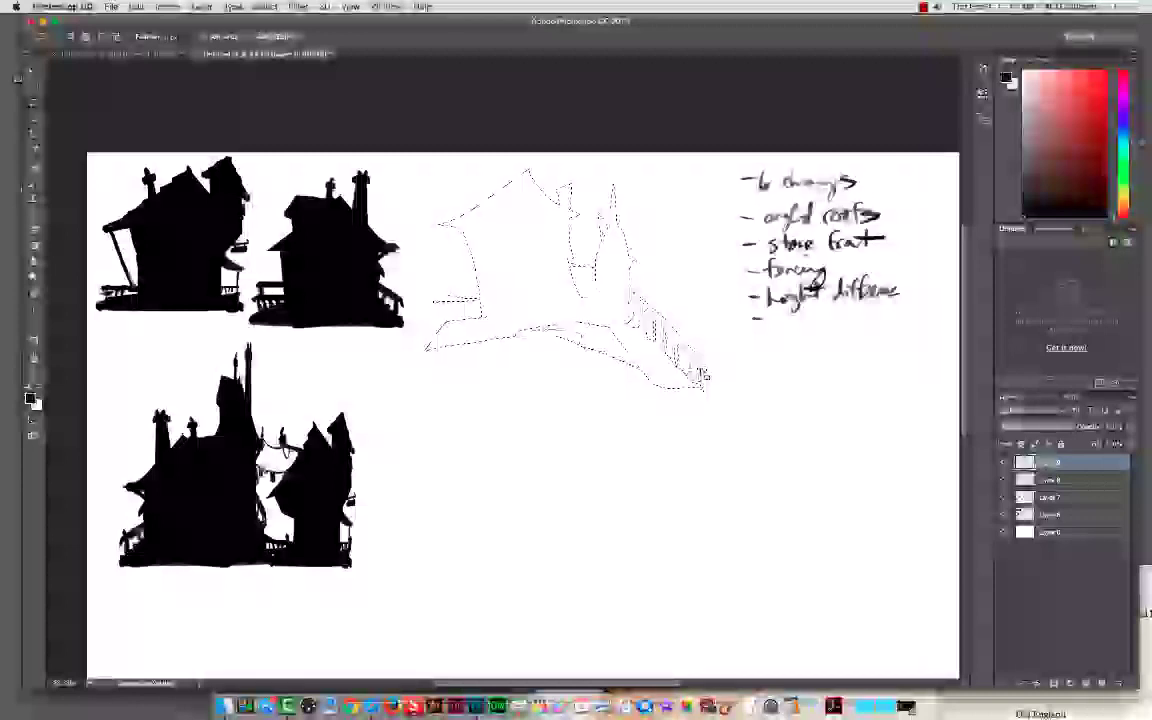
# Step: Fill the lassoed house outline with black using a large brush and deselect it
pyautogui.press('b')
pyautogui.moveTo(522, 422); pyautogui.dragTo(648, 420)
pyautogui.moveTo(730, 380)
pyautogui.mouseDown()
pyautogui.moveTo(608, 284)
pyautogui.moveTo(453, 288)
pyautogui.moveTo(438, 150)
pyautogui.moveTo(590, 205)
pyautogui.moveTo(551, 122)
pyautogui.mouseUp()
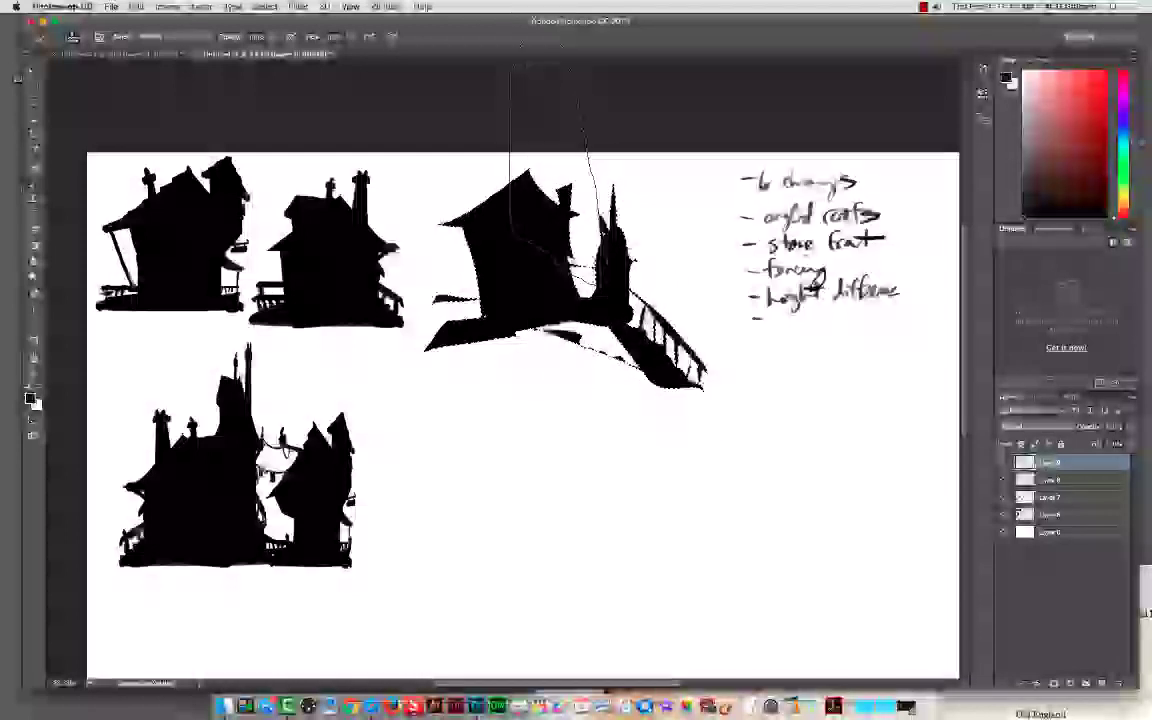
pyautogui.press('super+d')
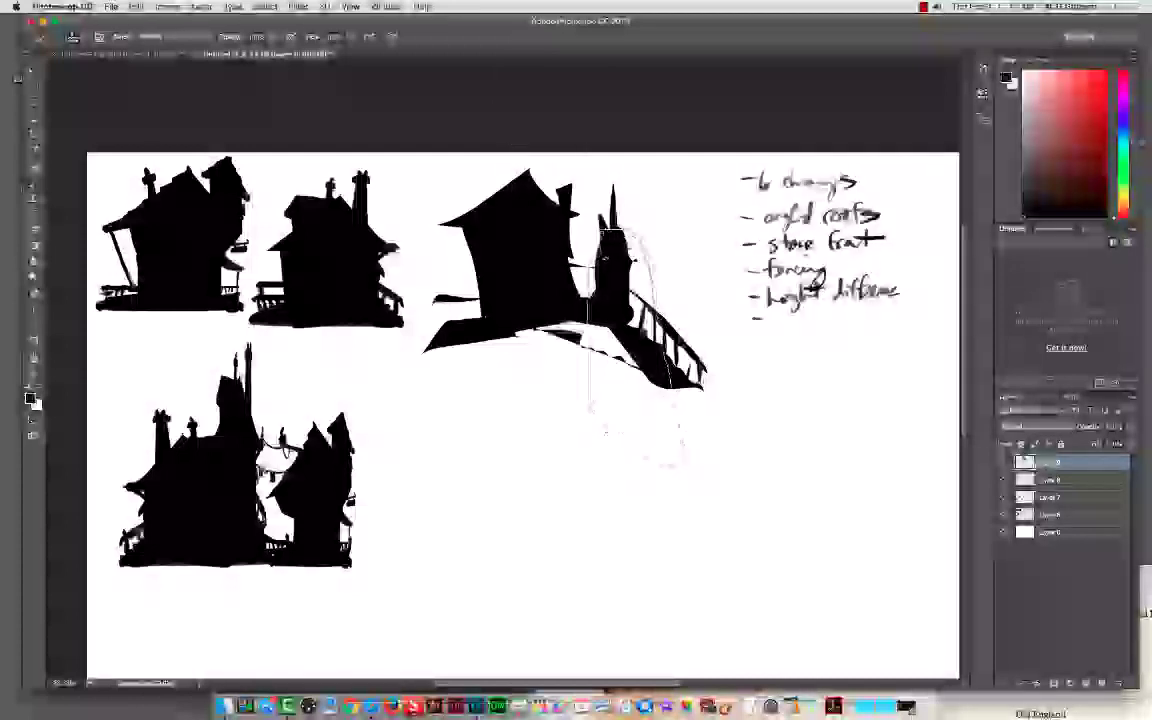
# Step: Paint over the white gaps along the underside of the new house's base and staircase
pyautogui.moveTo(633, 348)
pyautogui.mouseDown()
pyautogui.moveTo(540, 348)
pyautogui.moveTo(590, 336)
pyautogui.moveTo(572, 338)
pyautogui.moveTo(622, 349)
pyautogui.mouseUp()
pyautogui.moveTo(540, 326); pyautogui.dragTo(598, 344)
pyautogui.moveTo(520, 331)
pyautogui.mouseDown()
pyautogui.moveTo(594, 342)
pyautogui.moveTo(634, 364)
pyautogui.mouseUp()
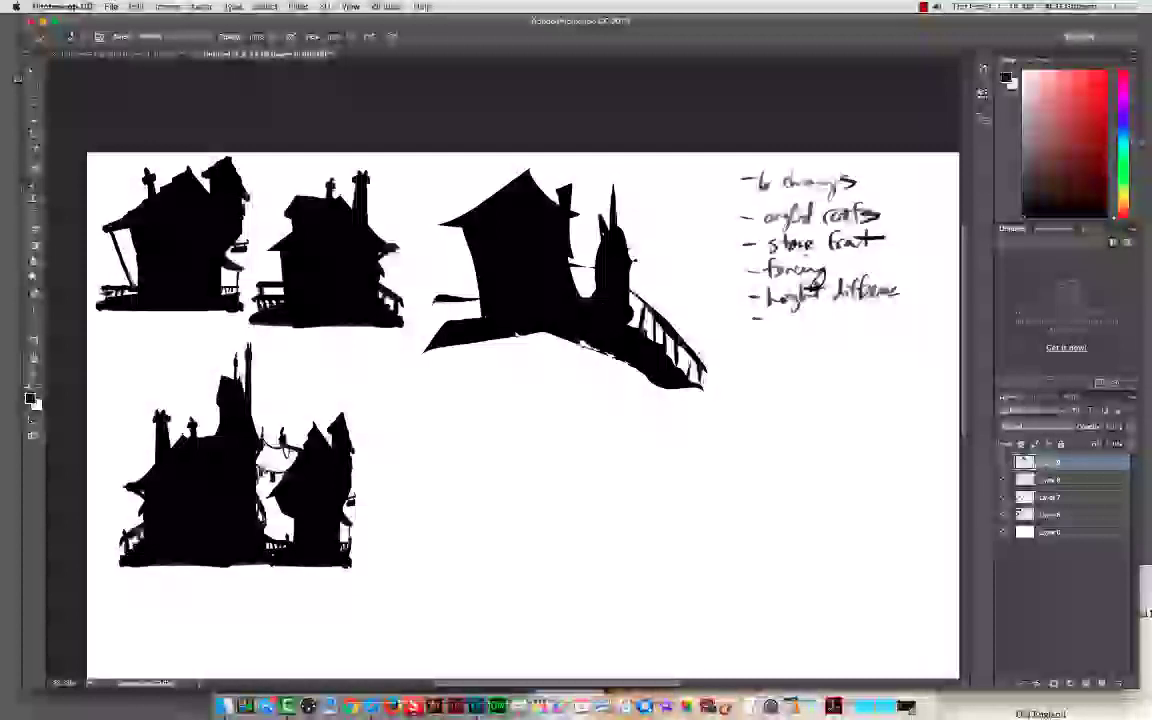
pyautogui.moveTo(522, 312); pyautogui.dragTo(568, 330)
# Step: Thicken the new house's left wall and porch into solid black, and paint a hanging sign off its left eave
pyautogui.moveTo(458, 226)
pyautogui.mouseDown()
pyautogui.moveTo(472, 298)
pyautogui.moveTo(448, 318)
pyautogui.mouseUp()
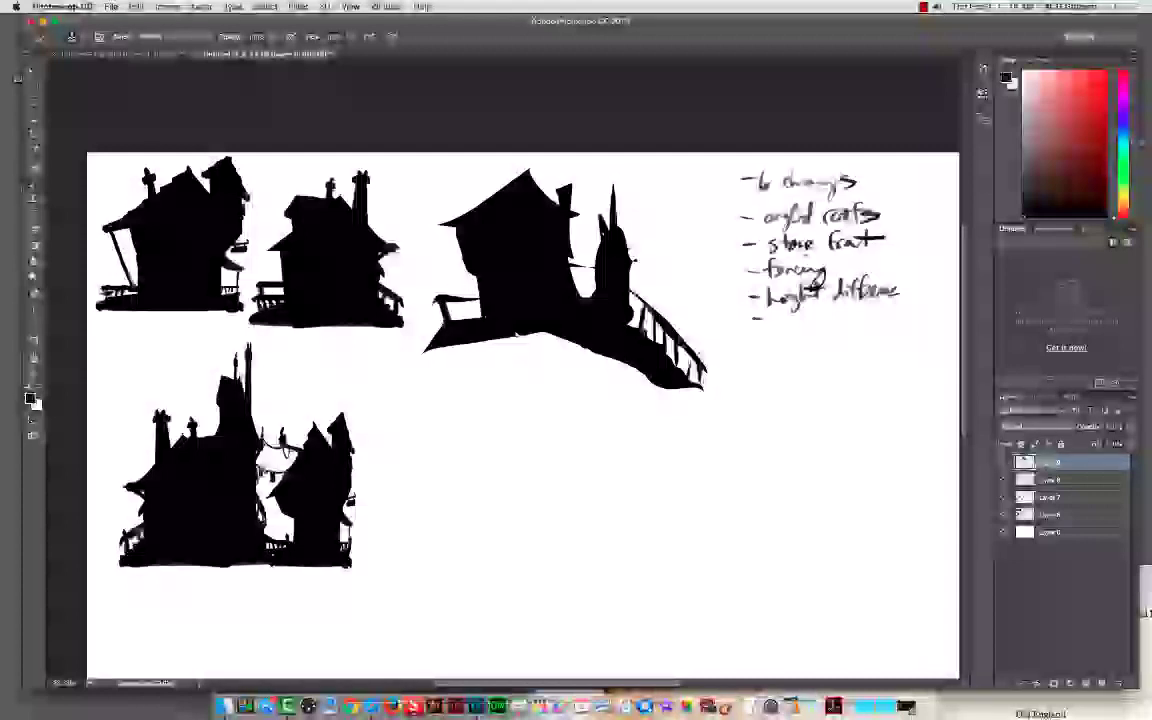
pyautogui.moveTo(408, 281)
pyautogui.mouseDown()
pyautogui.moveTo(423, 281)
pyautogui.moveTo(427, 266)
pyautogui.mouseUp()
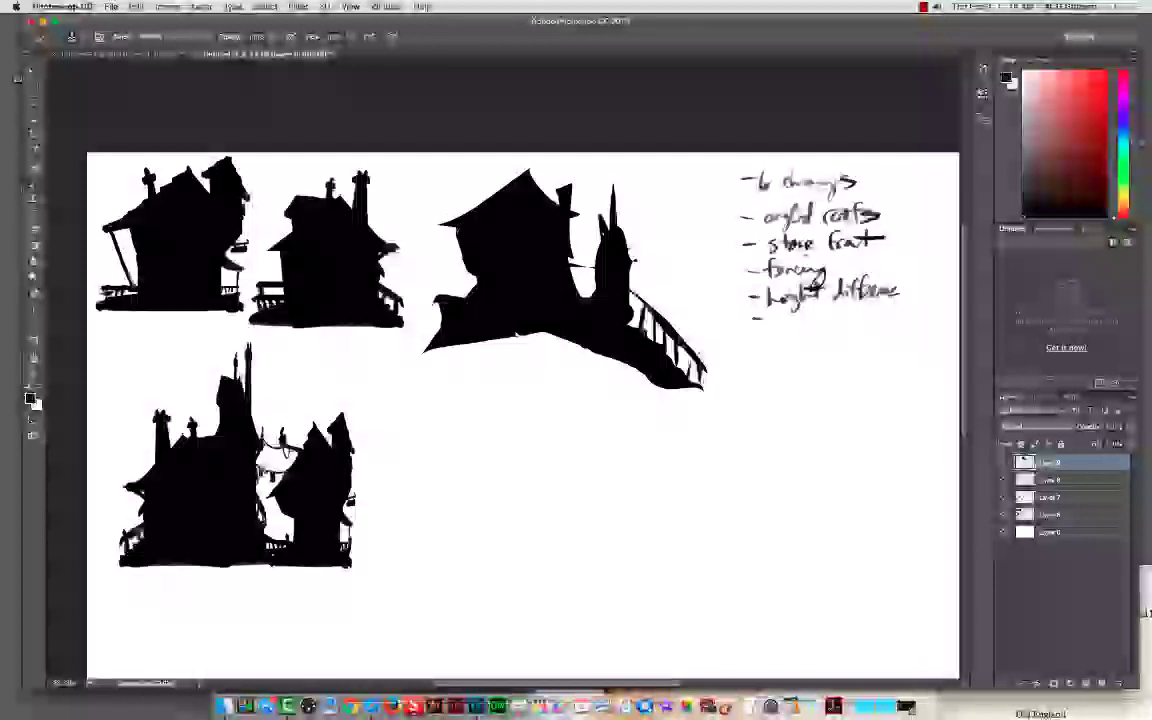
pyautogui.moveTo(430, 236)
pyautogui.mouseDown()
pyautogui.moveTo(456, 235)
pyautogui.moveTo(432, 244)
pyautogui.moveTo(427, 266)
pyautogui.mouseUp()
pyautogui.moveTo(440, 241); pyautogui.dragTo(458, 254)
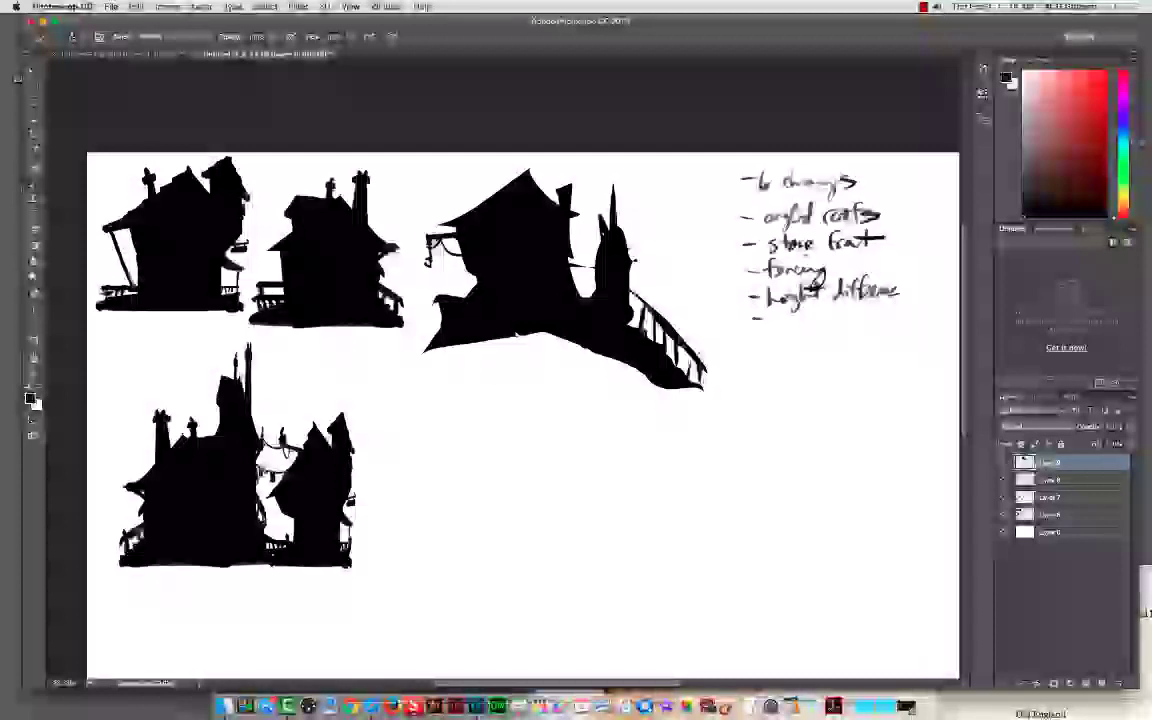
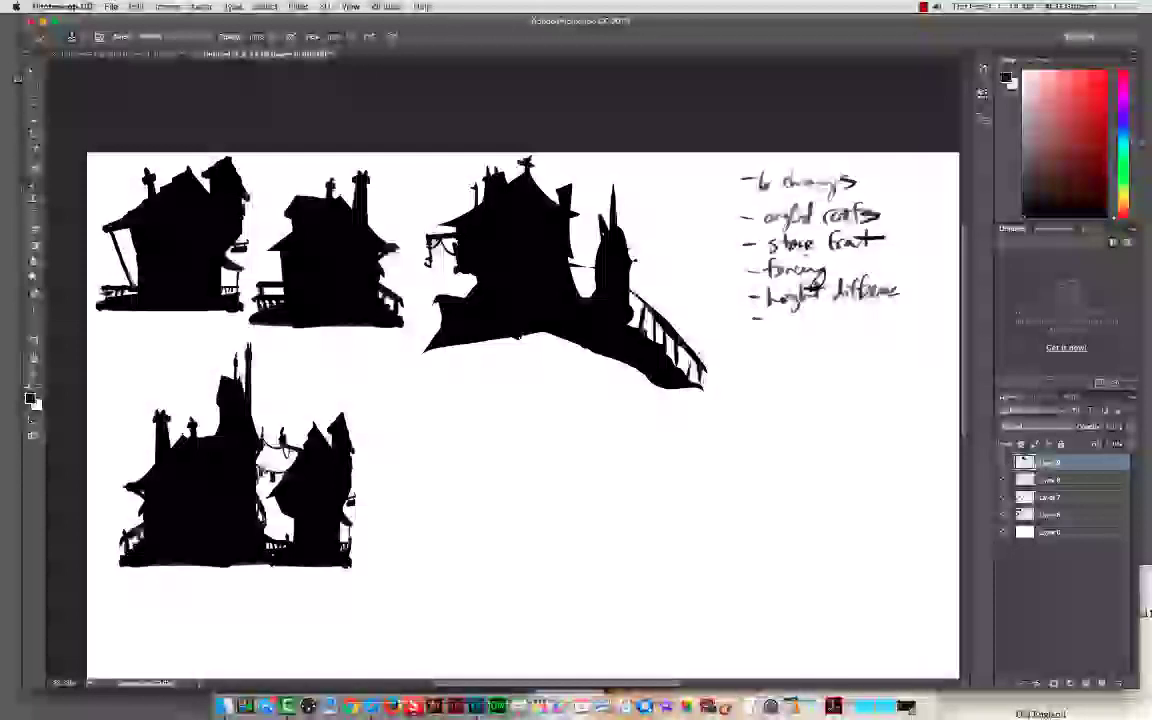
# Step: Lasso the crooked house with the descending staircase and place a duplicate of it in the blank area directly below
pyautogui.press('l')
pyautogui.moveTo(460, 153)
pyautogui.mouseDown()
pyautogui.moveTo(418, 188)
pyautogui.moveTo(705, 460)
pyautogui.moveTo(539, 111)
pyautogui.mouseUp()
pyautogui.press('super+t')
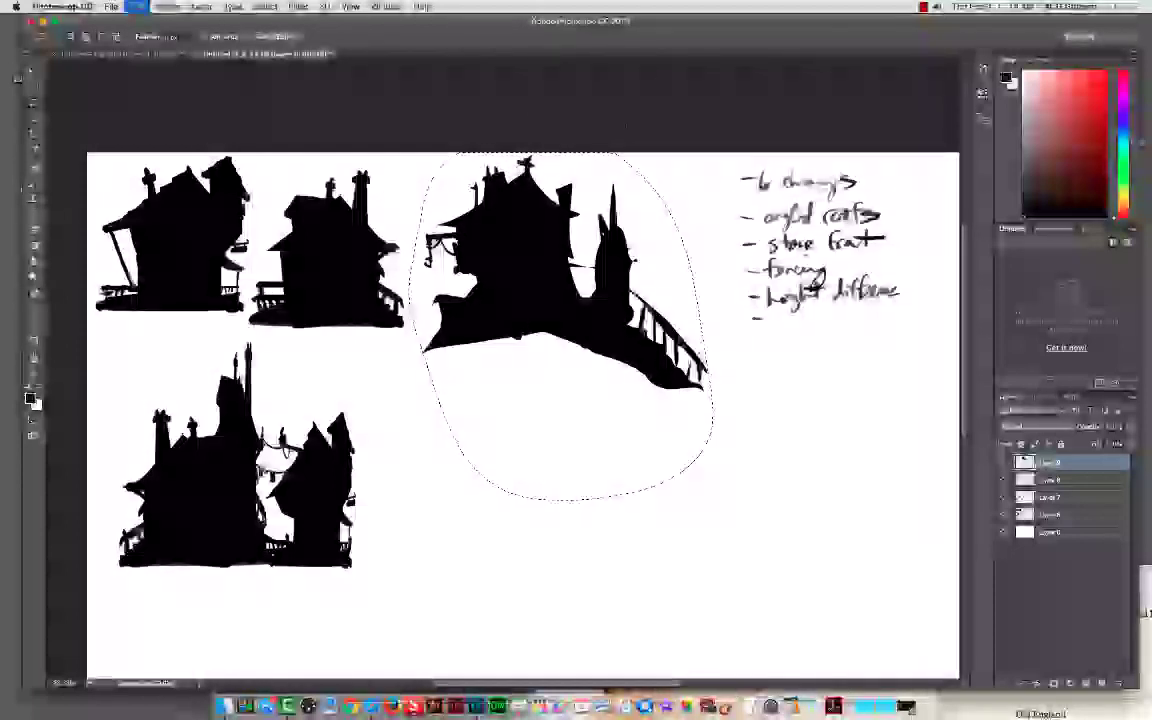
pyautogui.press('super+v')
pyautogui.press('v')
pyautogui.moveTo(541, 362); pyautogui.dragTo(550, 501)
# Step: Squash the duplicated house flat, rotate it upright into a tall thin tower, and shift it slightly left
pyautogui.hotkey('ctrl', 't')
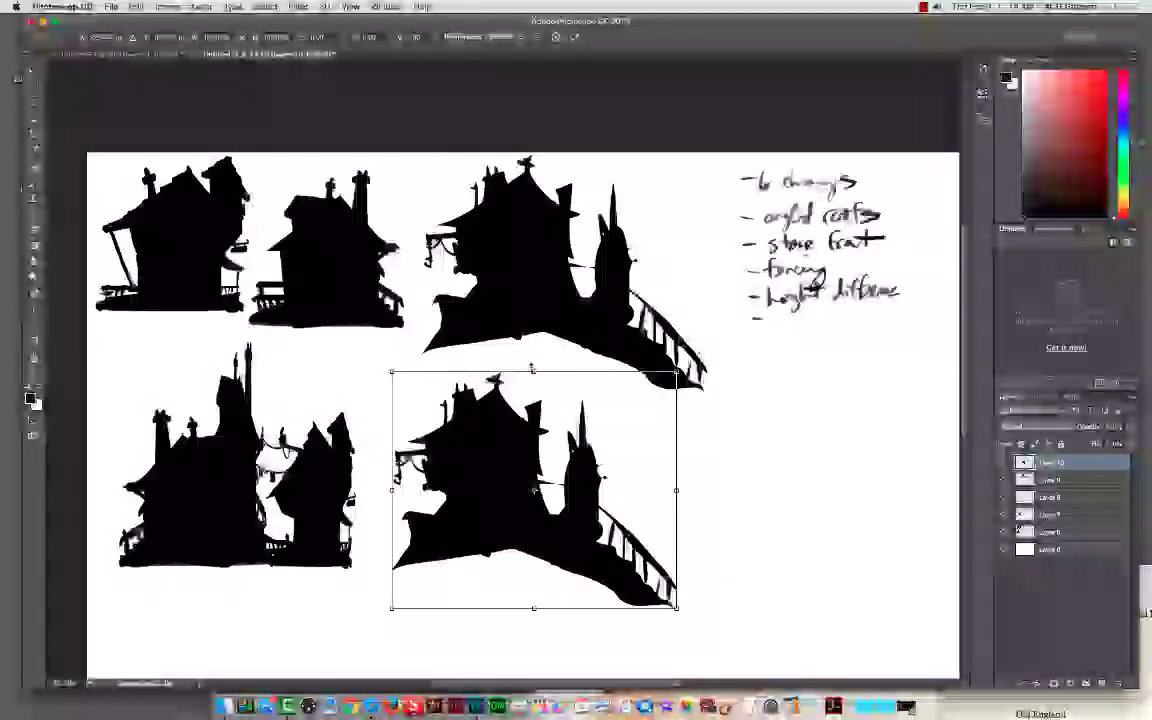
pyautogui.moveTo(533, 370); pyautogui.dragTo(535, 483)
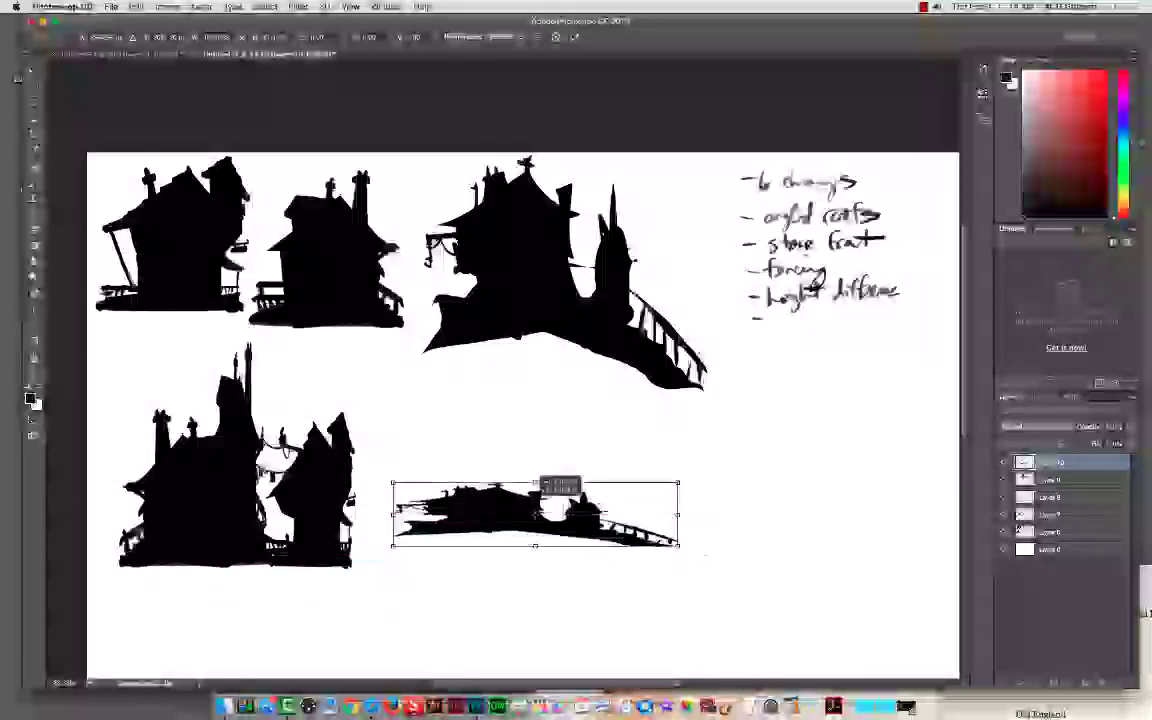
pyautogui.moveTo(565, 442); pyautogui.dragTo(615, 548)
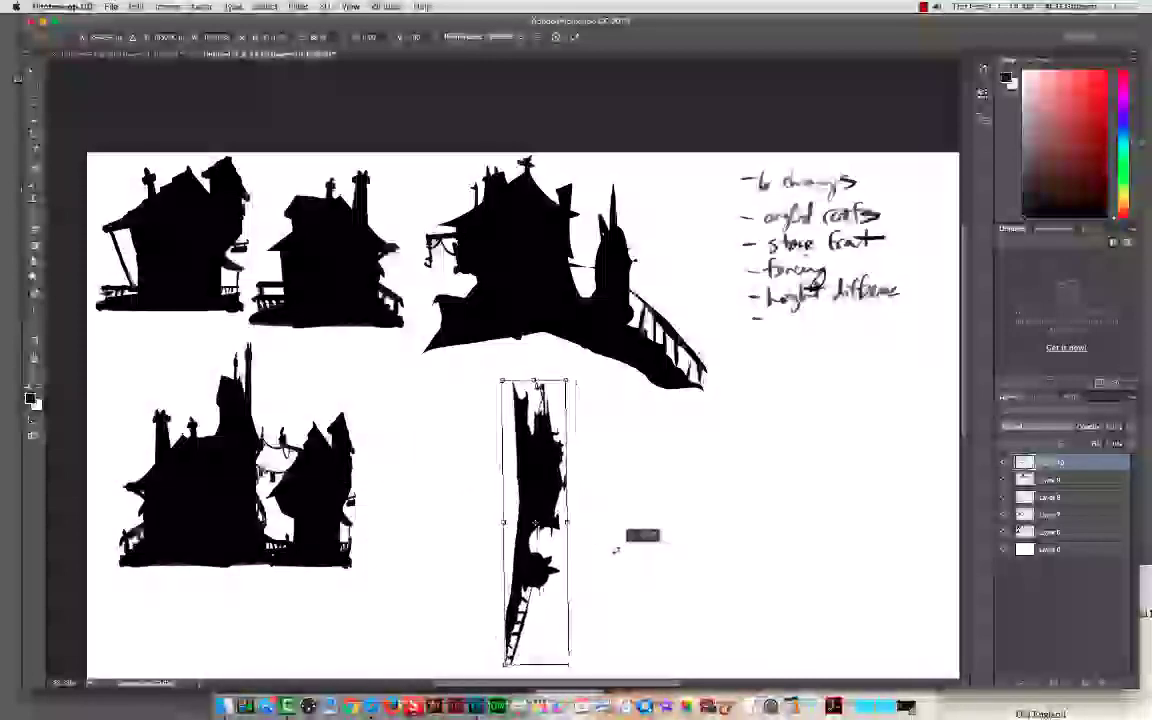
pyautogui.moveTo(547, 530); pyautogui.dragTo(524, 524)
pyautogui.press('Return')
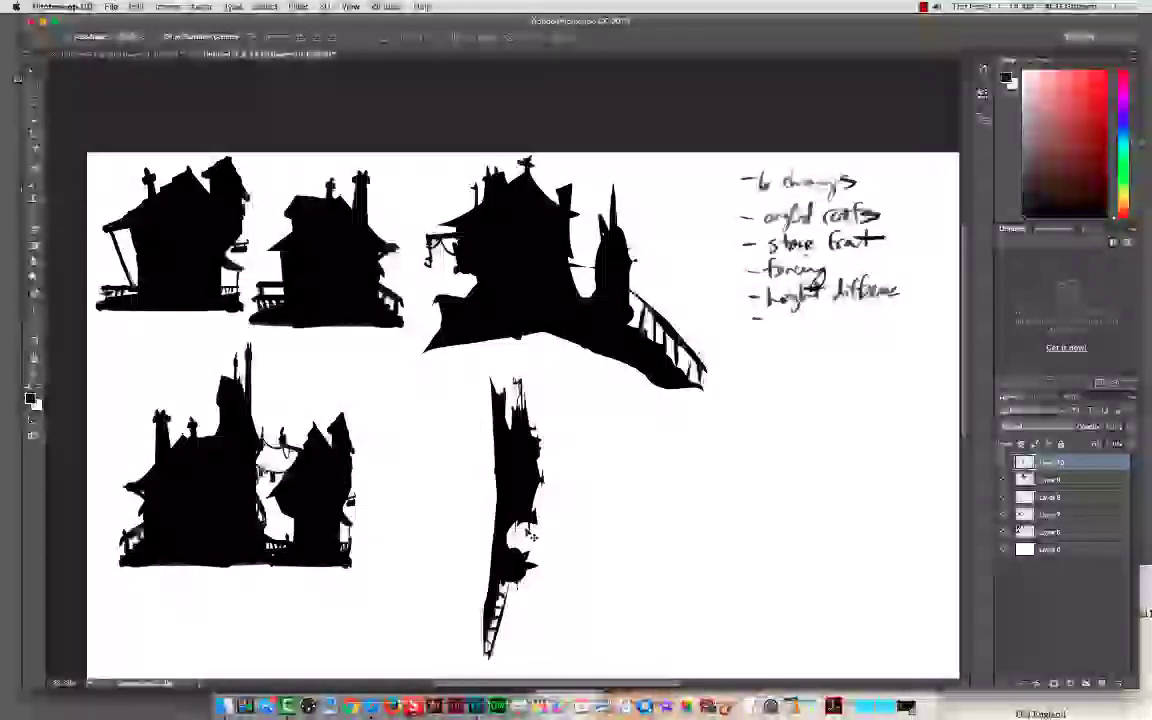
# Step: Paste another copy of the staircase house overlapping the thin tower and narrow its width from the left side
pyautogui.press('super+v')
pyautogui.moveTo(450, 332); pyautogui.dragTo(459, 485)
pyautogui.hotkey('ctrl', 't')
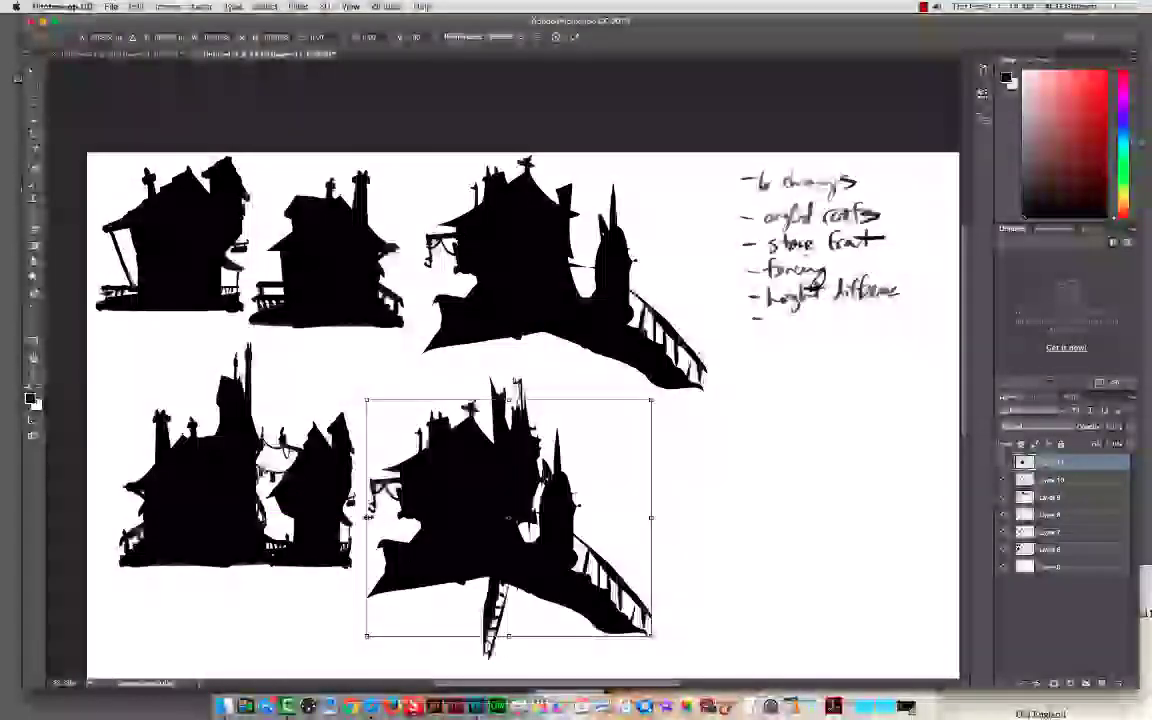
pyautogui.moveTo(369, 517); pyautogui.dragTo(449, 492)
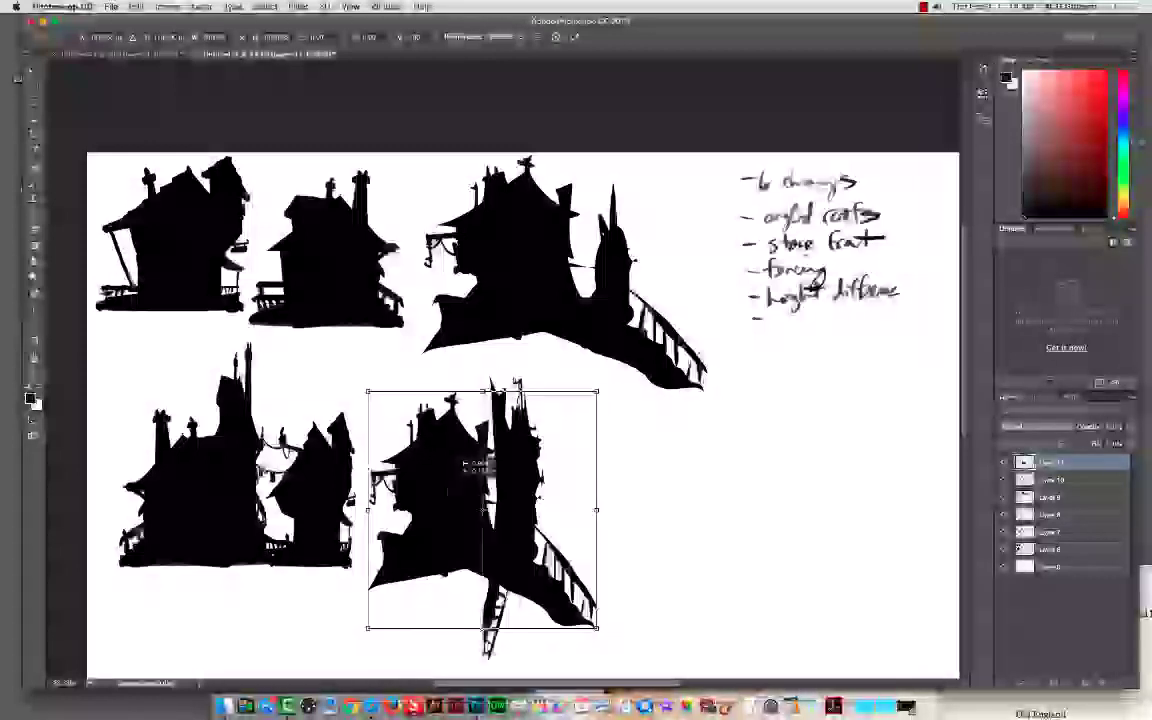
pyautogui.moveTo(368, 509); pyautogui.dragTo(431, 488)
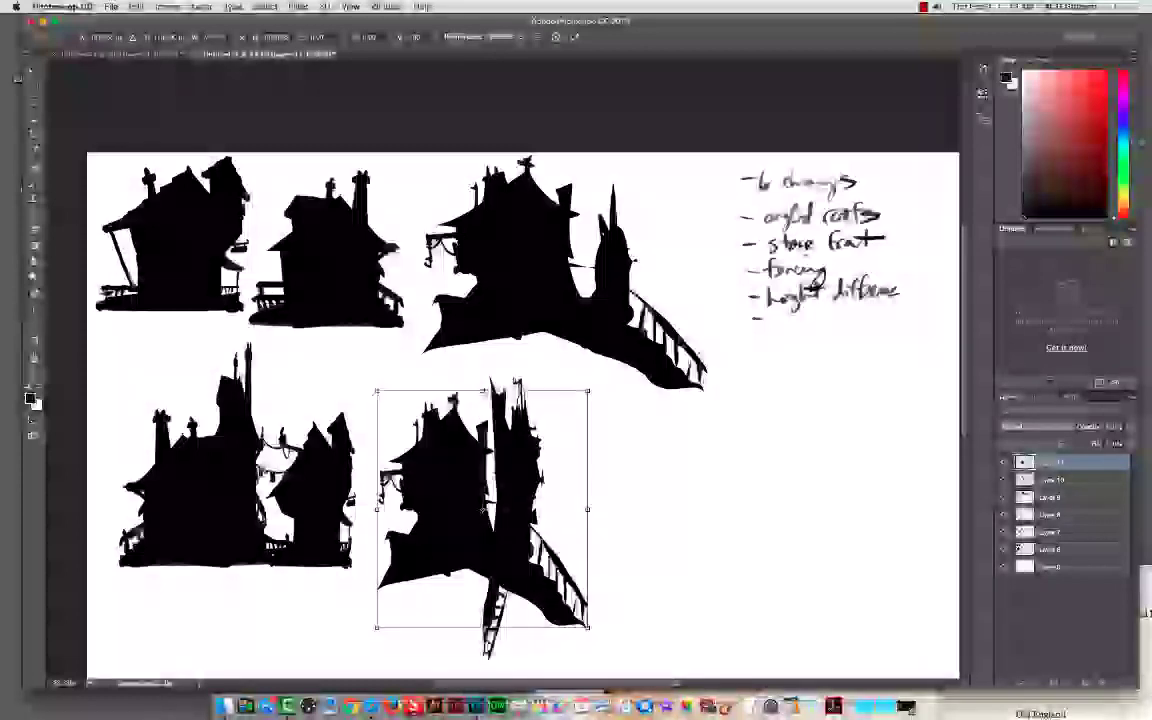
pyautogui.press('Return')
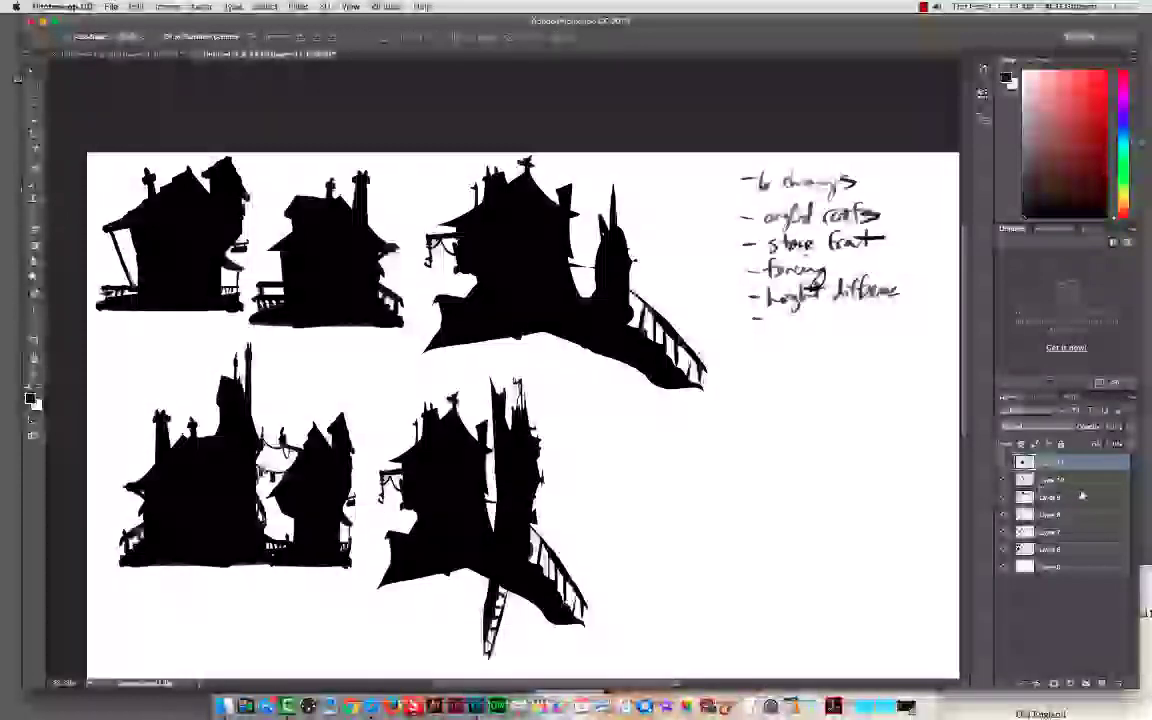
# Step: Merge all the silhouette layers into one and erase everything below a level base line under the new tower building
pyautogui.keyDown('shift'); pyautogui.click(1048, 549); pyautogui.keyUp('shift')
pyautogui.press('super+e')
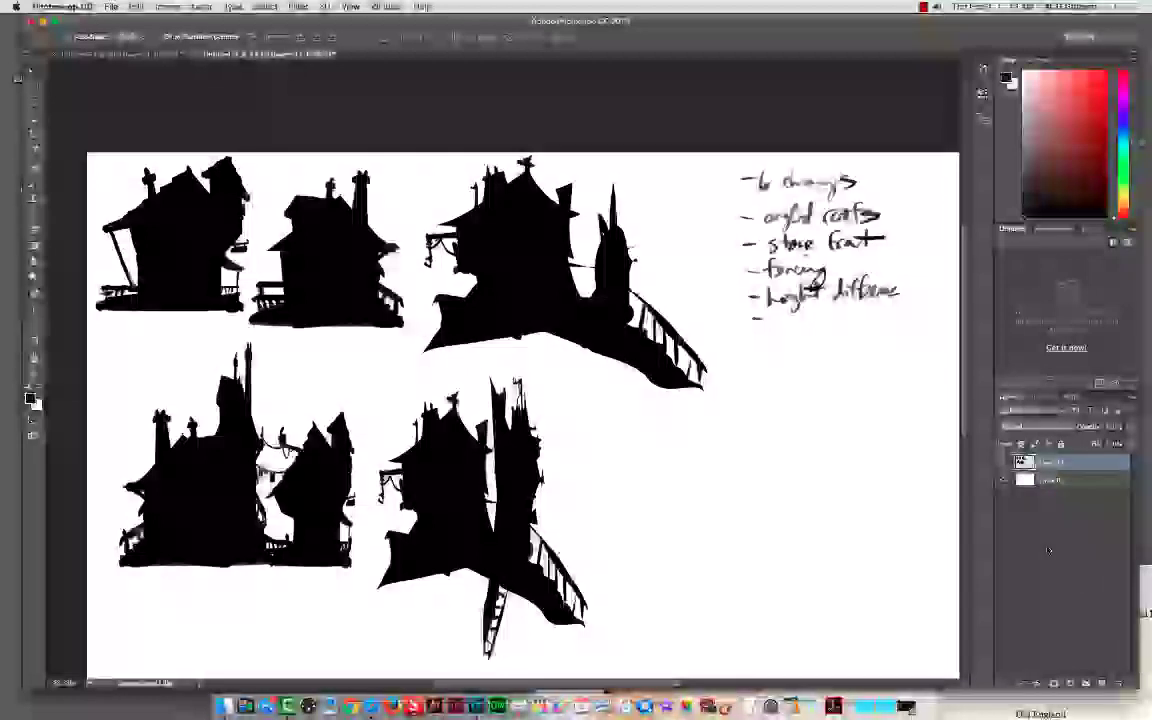
pyautogui.press('b')
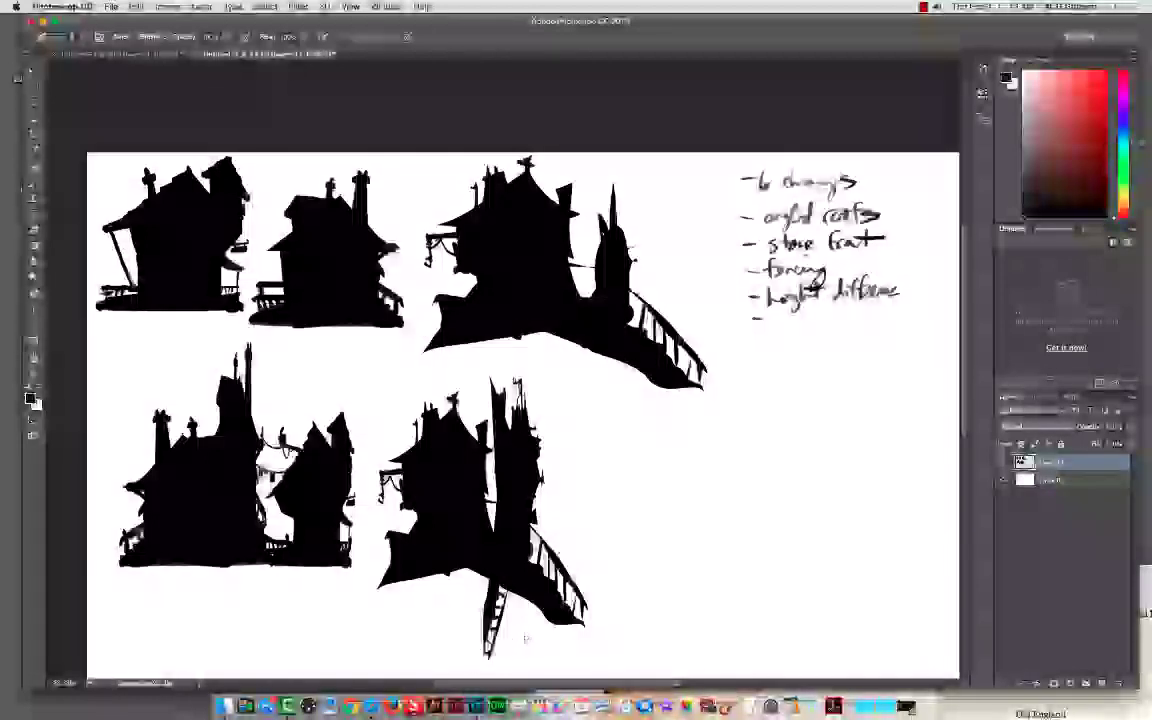
pyautogui.press('super+z')
pyautogui.moveTo(378, 580)
pyautogui.mouseDown()
pyautogui.moveTo(591, 577)
pyautogui.moveTo(525, 595)
pyautogui.moveTo(575, 592)
pyautogui.moveTo(496, 596)
pyautogui.moveTo(560, 602)
pyautogui.moveTo(492, 638)
pyautogui.moveTo(582, 618)
pyautogui.moveTo(555, 622)
pyautogui.mouseUp()
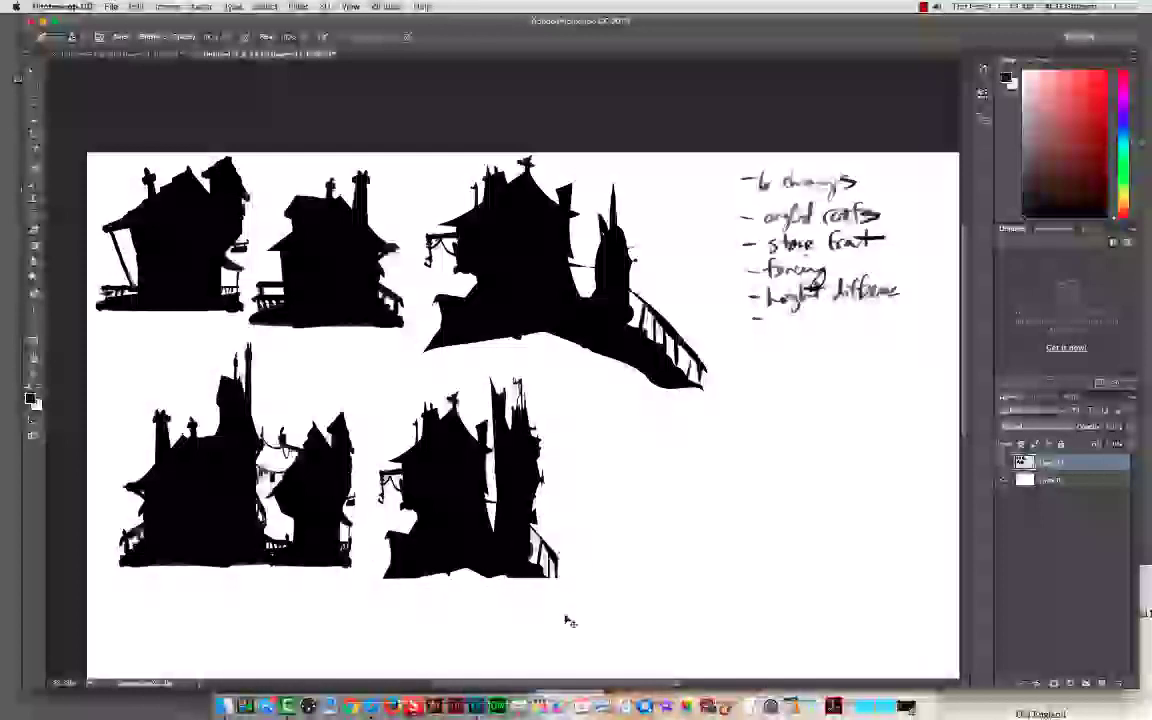
# Step: Paste a fresh copy of the staircase house on its own layer and place it right of the tower building
pyautogui.press('super+alt+shift+n')
pyautogui.press('super+v')
pyautogui.moveTo(519, 436)
pyautogui.mouseDown()
pyautogui.moveTo(527, 487)
pyautogui.moveTo(635, 505)
pyautogui.moveTo(665, 495)
pyautogui.mouseUp()
# Step: Erase the spired side tower and the descending staircase from the pasted house, leaving only its main body
pyautogui.press('b')
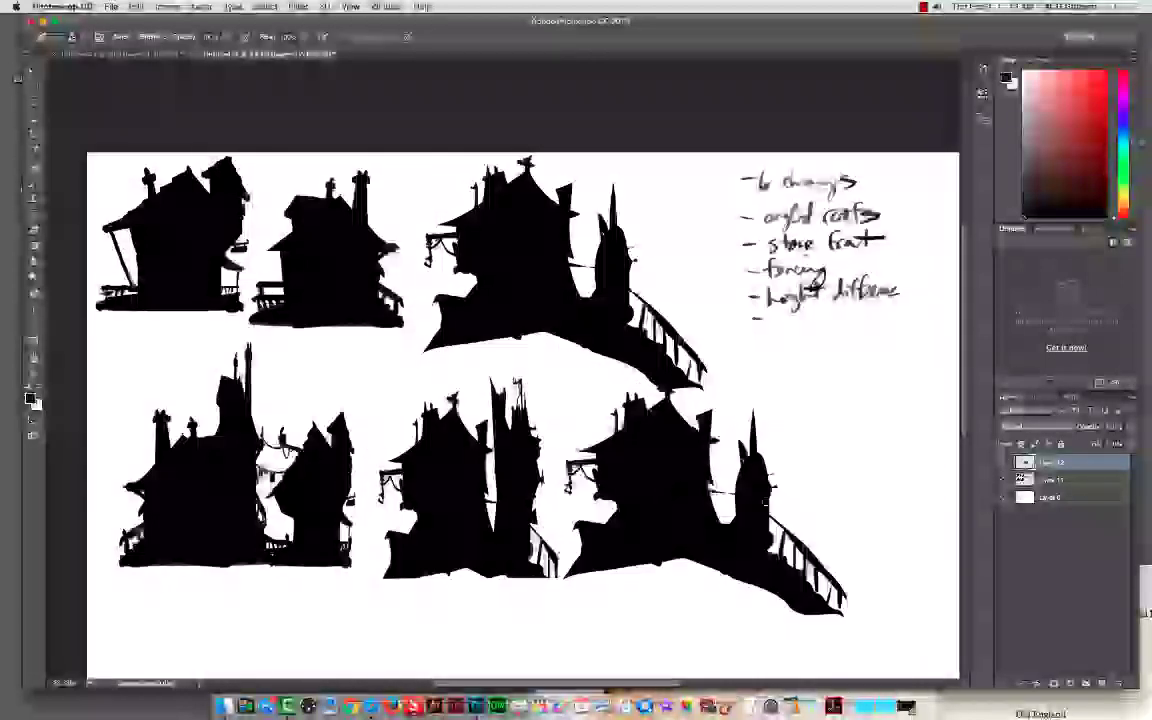
pyautogui.moveTo(754, 406); pyautogui.dragTo(748, 574)
pyautogui.moveTo(743, 440); pyautogui.dragTo(746, 580)
pyautogui.moveTo(740, 486); pyautogui.dragTo(740, 580)
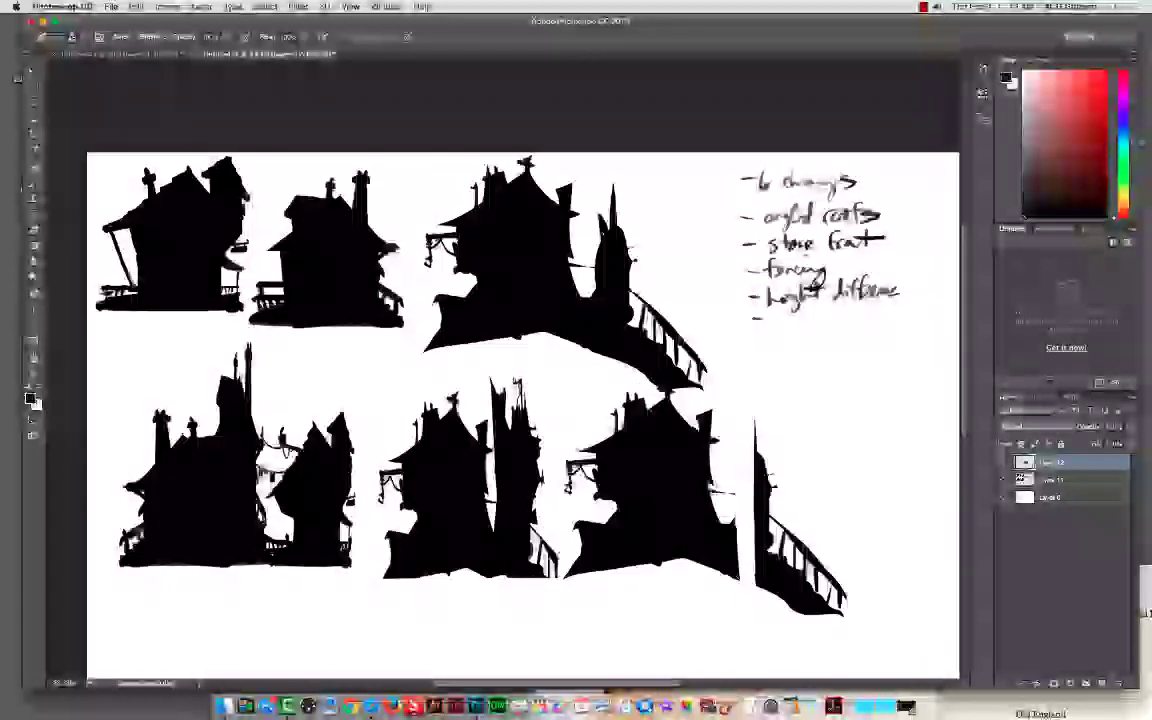
pyautogui.moveTo(731, 514); pyautogui.dragTo(731, 578)
pyautogui.moveTo(722, 512); pyautogui.dragTo(722, 574)
pyautogui.moveTo(771, 432)
pyautogui.mouseDown()
pyautogui.moveTo(792, 616)
pyautogui.moveTo(781, 420)
pyautogui.moveTo(839, 564)
pyautogui.moveTo(804, 486)
pyautogui.moveTo(759, 597)
pyautogui.mouseUp()
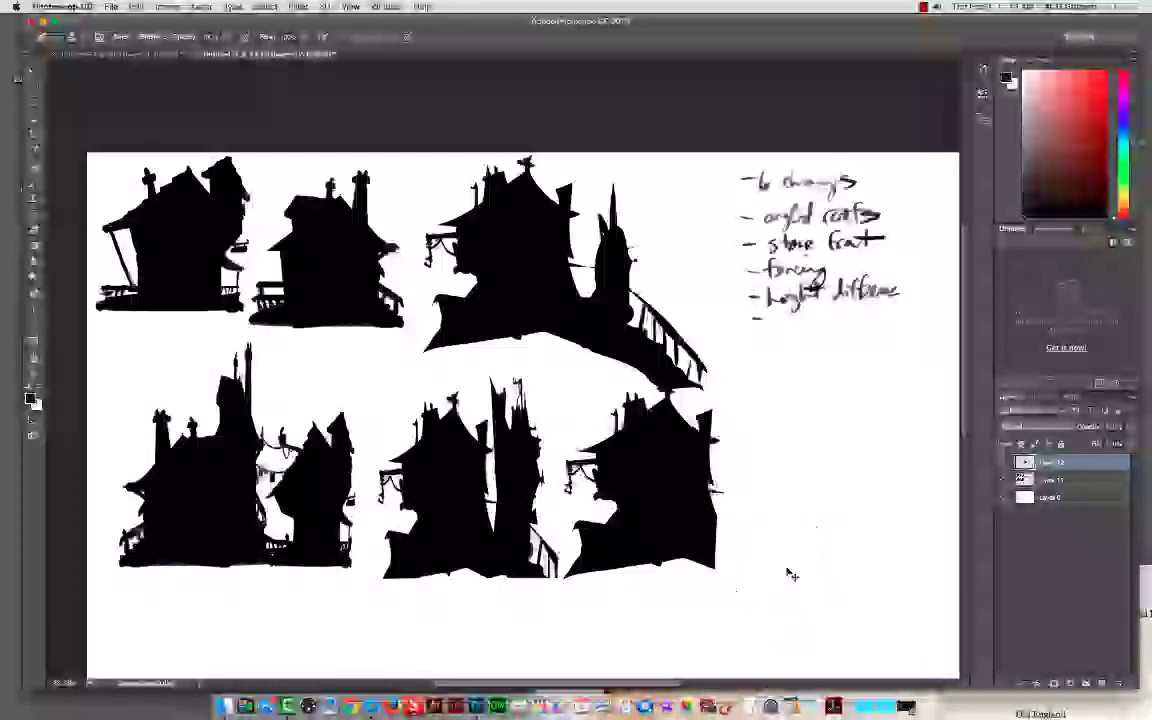
# Step: Squash the trimmed house into a low, narrower building beside the tower building
pyautogui.press('super+t')
pyautogui.moveTo(649, 381); pyautogui.dragTo(596, 524)
pyautogui.moveTo(511, 525); pyautogui.dragTo(594, 512)
pyautogui.press('Return')
# Step: Erase the hanging sign and porch tip off the low building's left end with a smaller brush, and move it against the tower building
pyautogui.press('b')
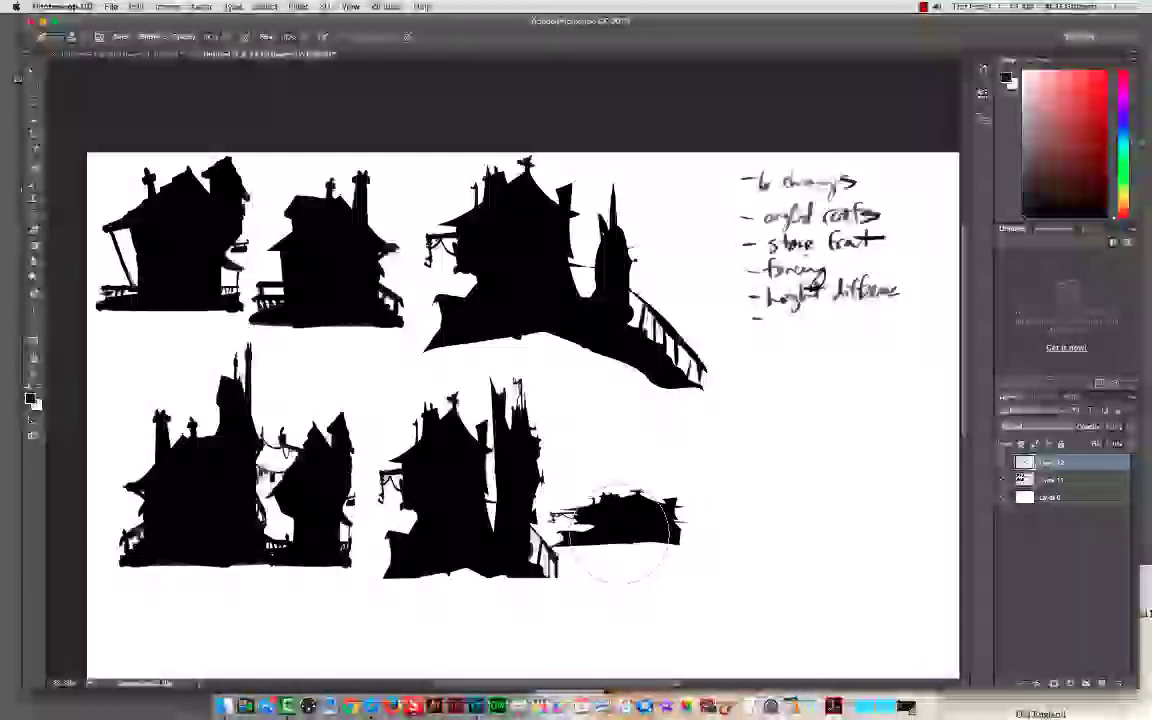
pyautogui.press('[')
pyautogui.press('[')
pyautogui.press('[')
pyautogui.press('[')
pyautogui.press('[')
pyautogui.press('[')
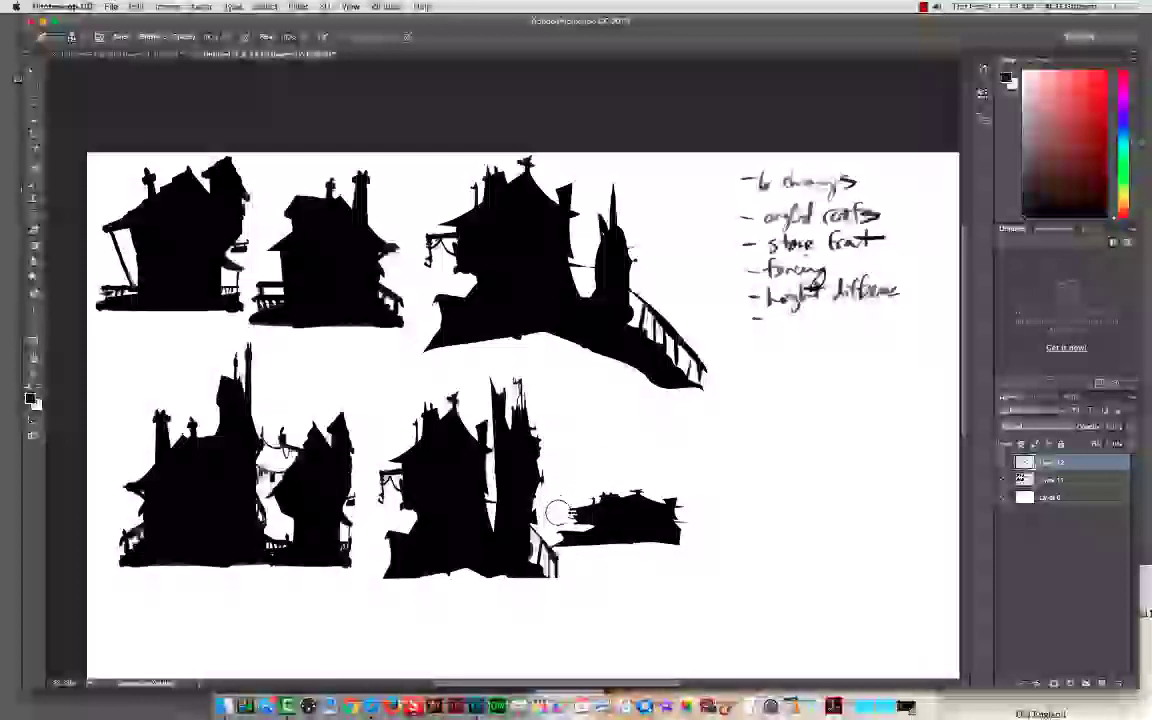
pyautogui.press('[')
pyautogui.moveTo(560, 539); pyautogui.dragTo(573, 530)
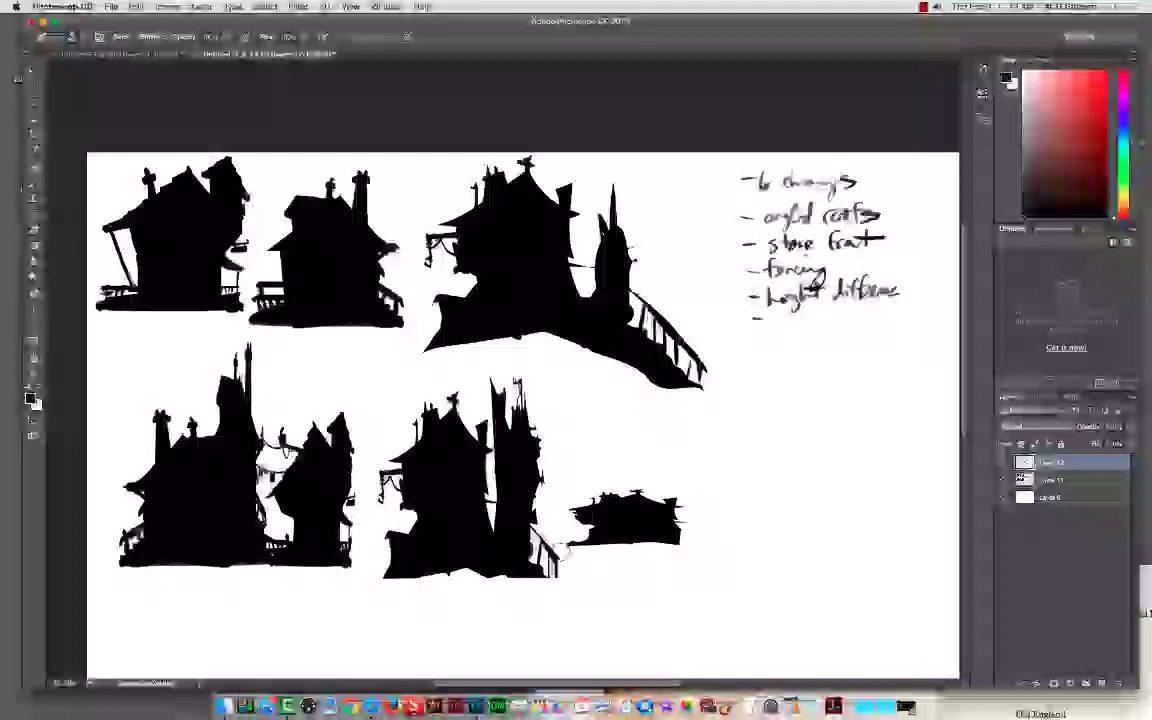
pyautogui.press('v')
pyautogui.moveTo(647, 498); pyautogui.dragTo(624, 510)
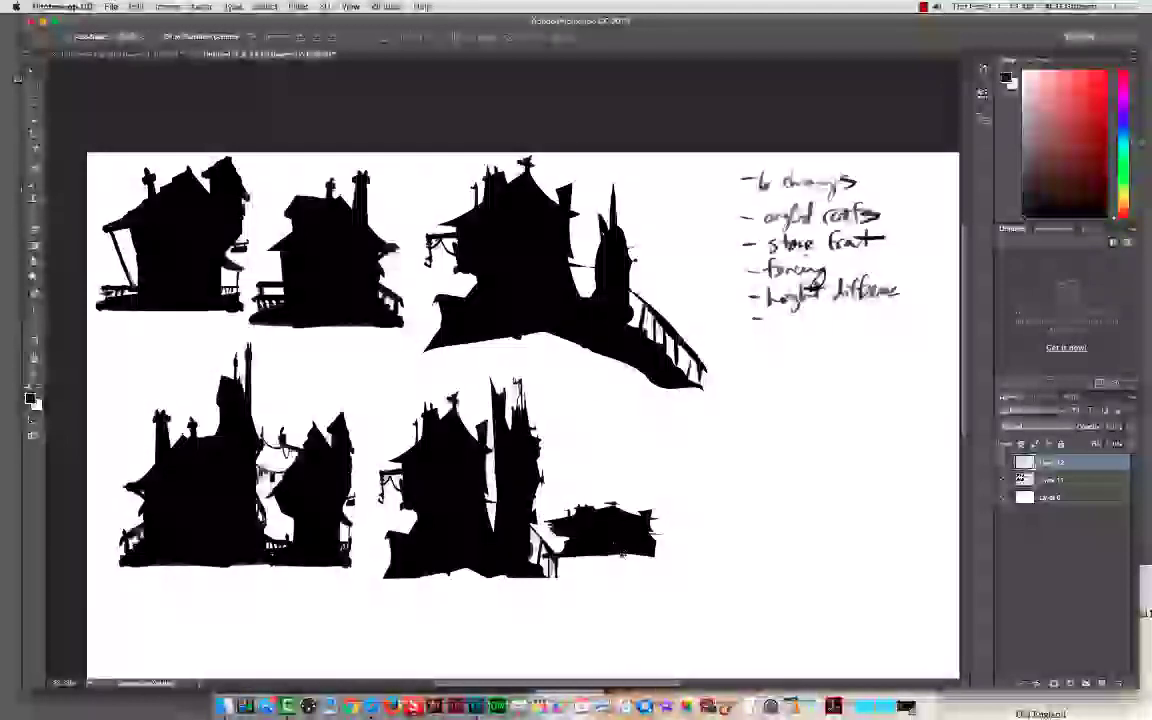
# Step: Lasso a base strip joining the low building to the tower building, fill it with black, and deselect it
pyautogui.press('l')
pyautogui.moveTo(654, 556)
pyautogui.mouseDown()
pyautogui.moveTo(560, 579)
pyautogui.moveTo(515, 573)
pyautogui.moveTo(656, 566)
pyautogui.moveTo(633, 586)
pyautogui.moveTo(540, 578)
pyautogui.moveTo(652, 557)
pyautogui.moveTo(548, 573)
pyautogui.moveTo(661, 577)
pyautogui.moveTo(560, 574)
pyautogui.moveTo(650, 579)
pyautogui.mouseUp()
pyautogui.press('b')
pyautogui.moveTo(545, 572); pyautogui.dragTo(640, 580)
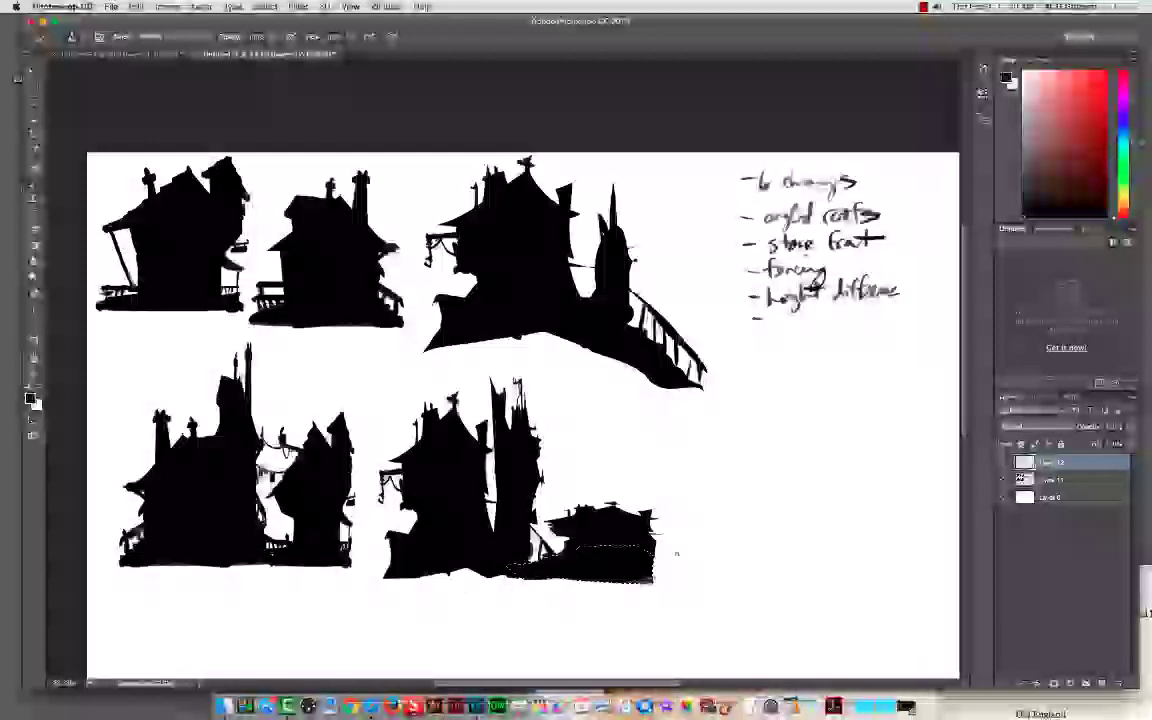
pyautogui.press('super+d')
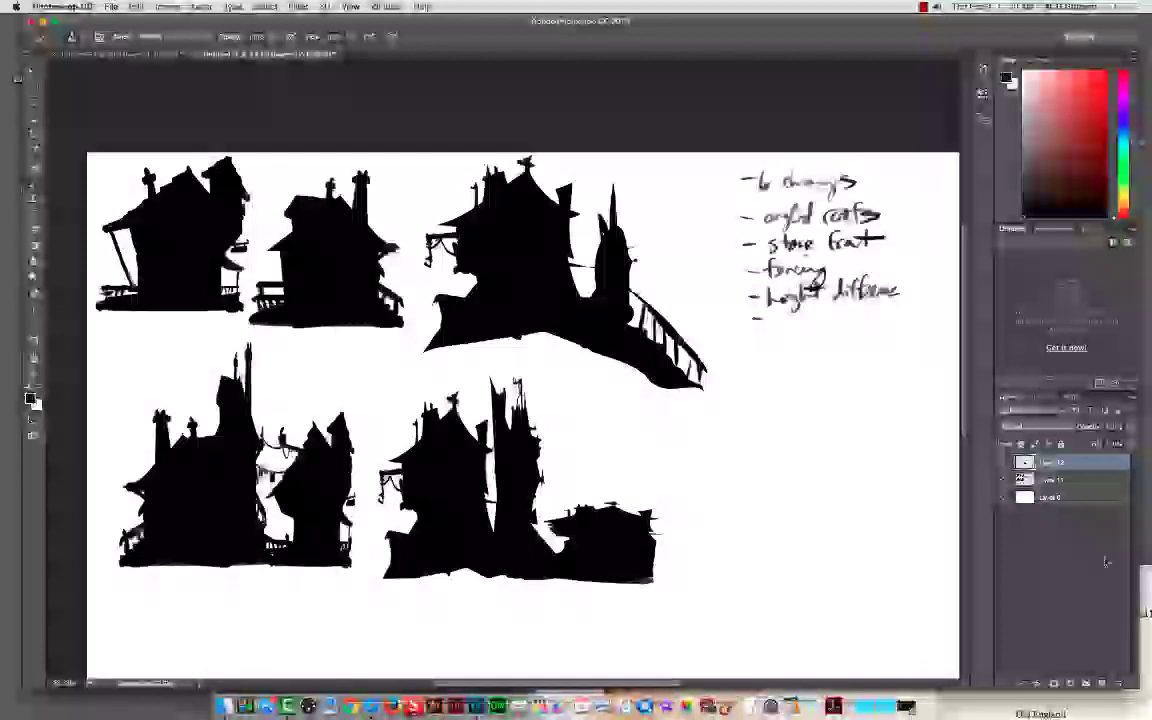
# Step: Add a new layer directly above the white background layer and fill the whole canvas on it with light grey
pyautogui.click(1065, 497)
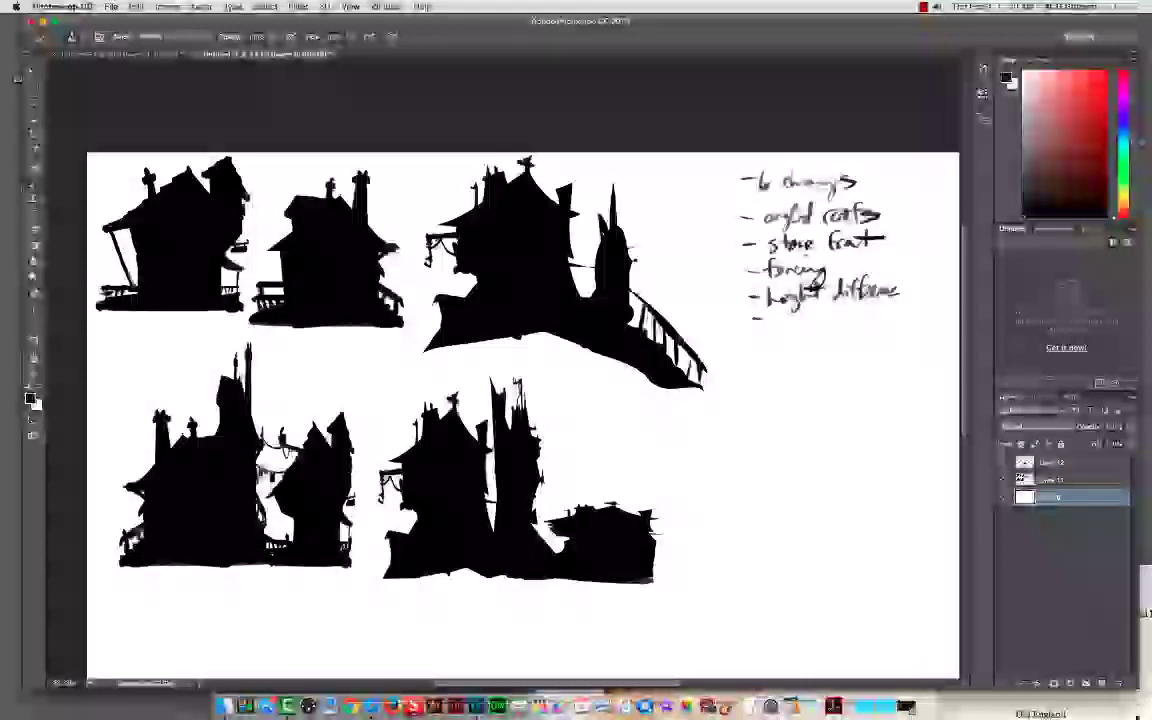
pyautogui.click(1102, 684)
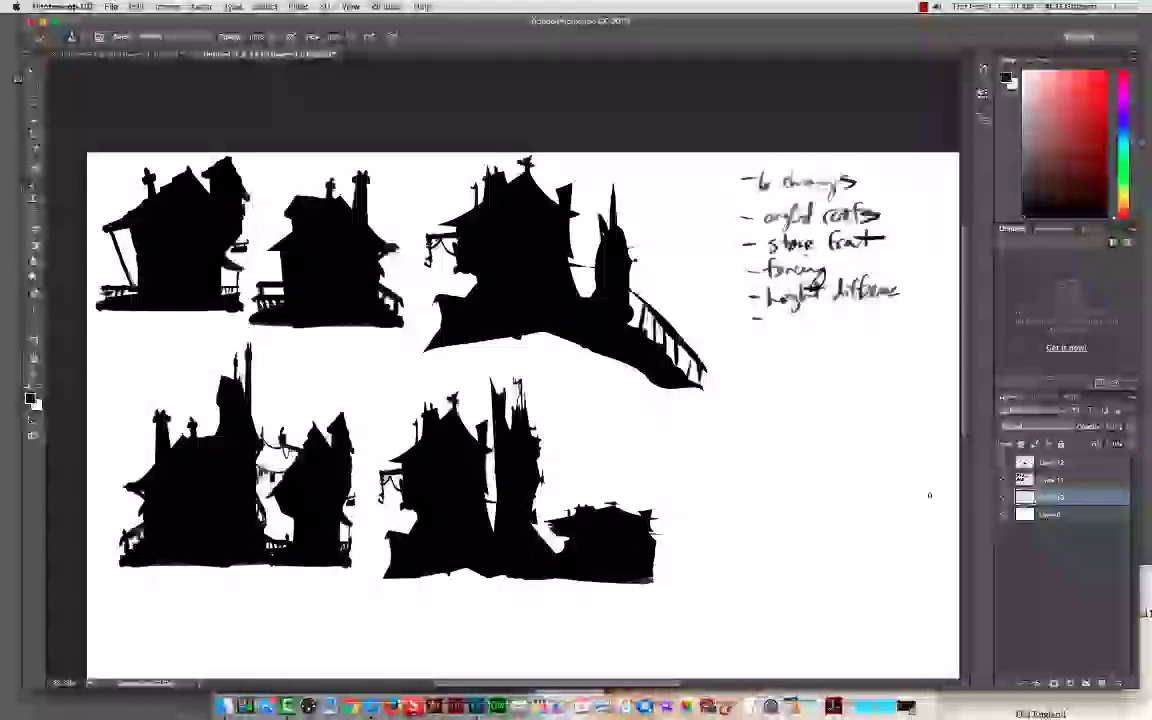
pyautogui.press('x')
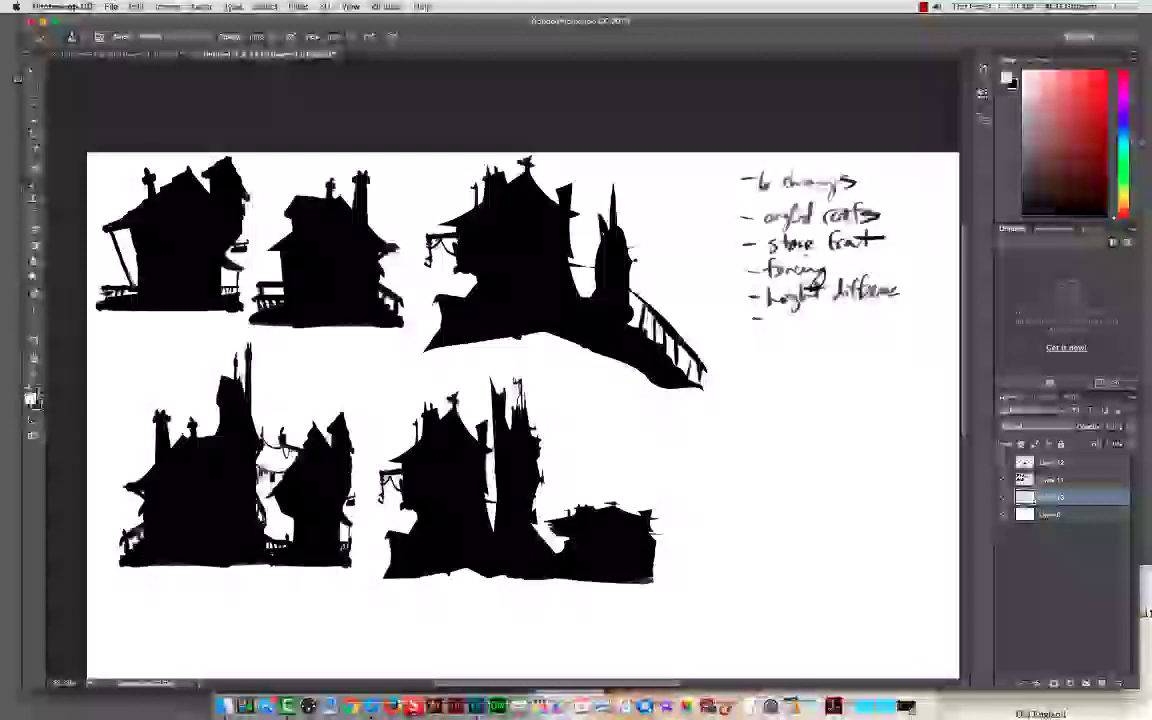
pyautogui.click(31, 398)
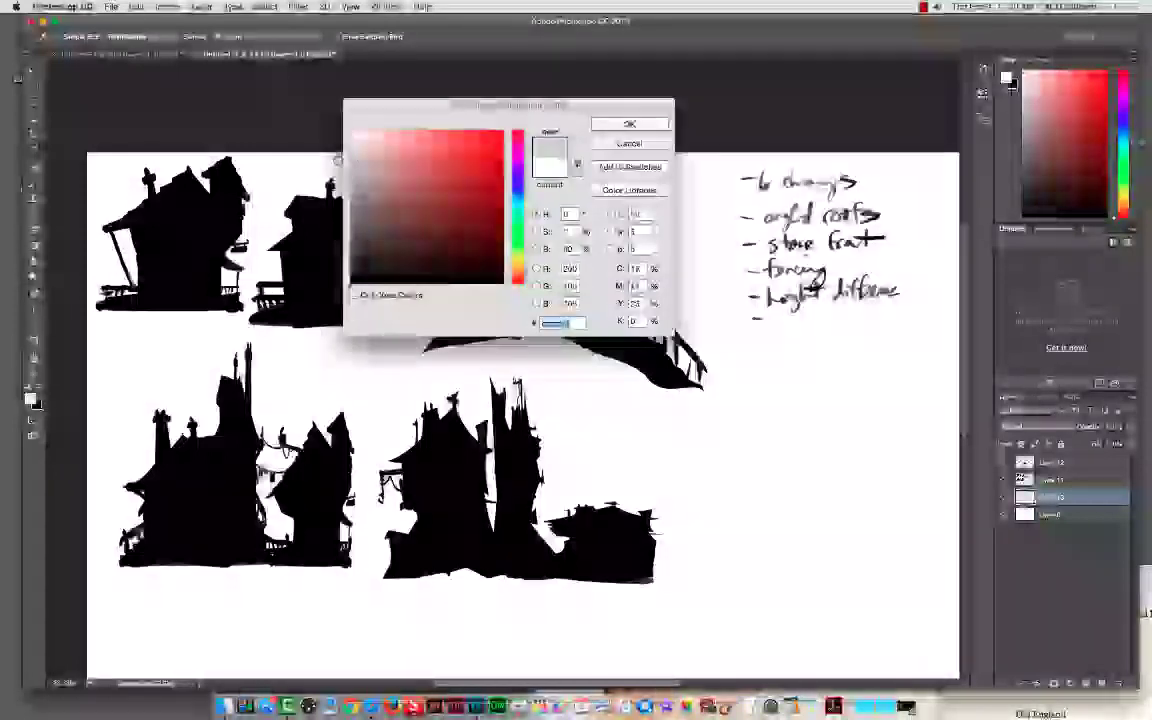
pyautogui.press('Return')
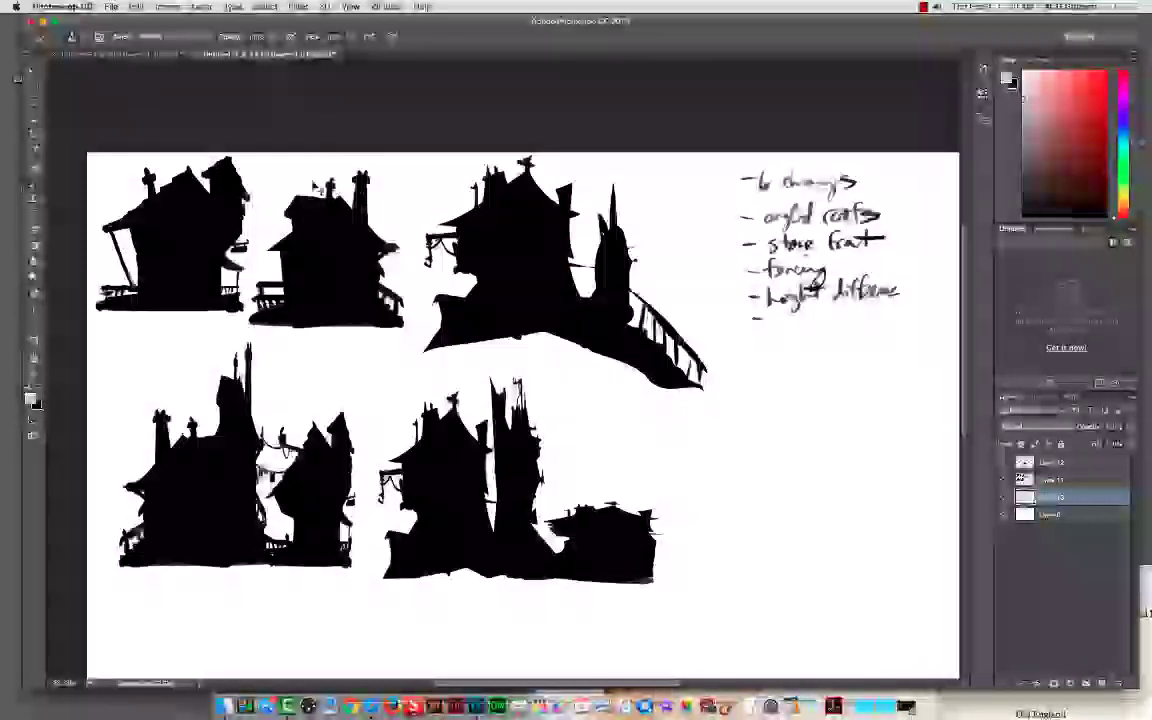
pyautogui.click(136, 6)
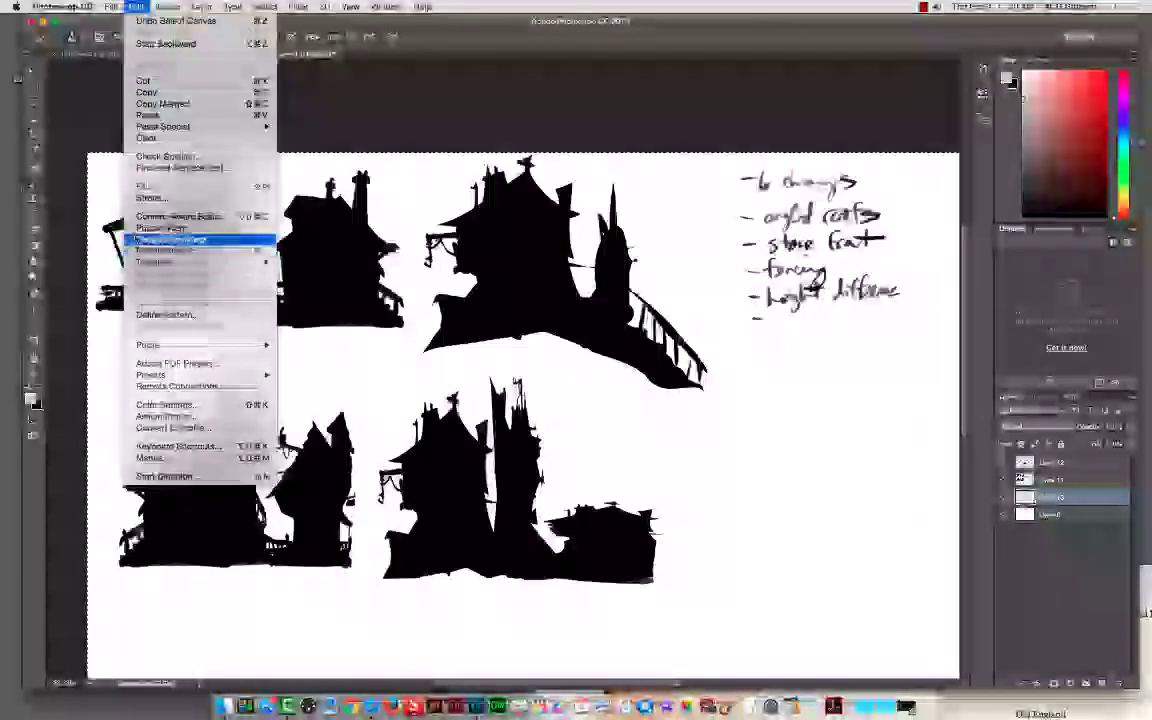
pyautogui.click(145, 186)
pyautogui.click(668, 282)
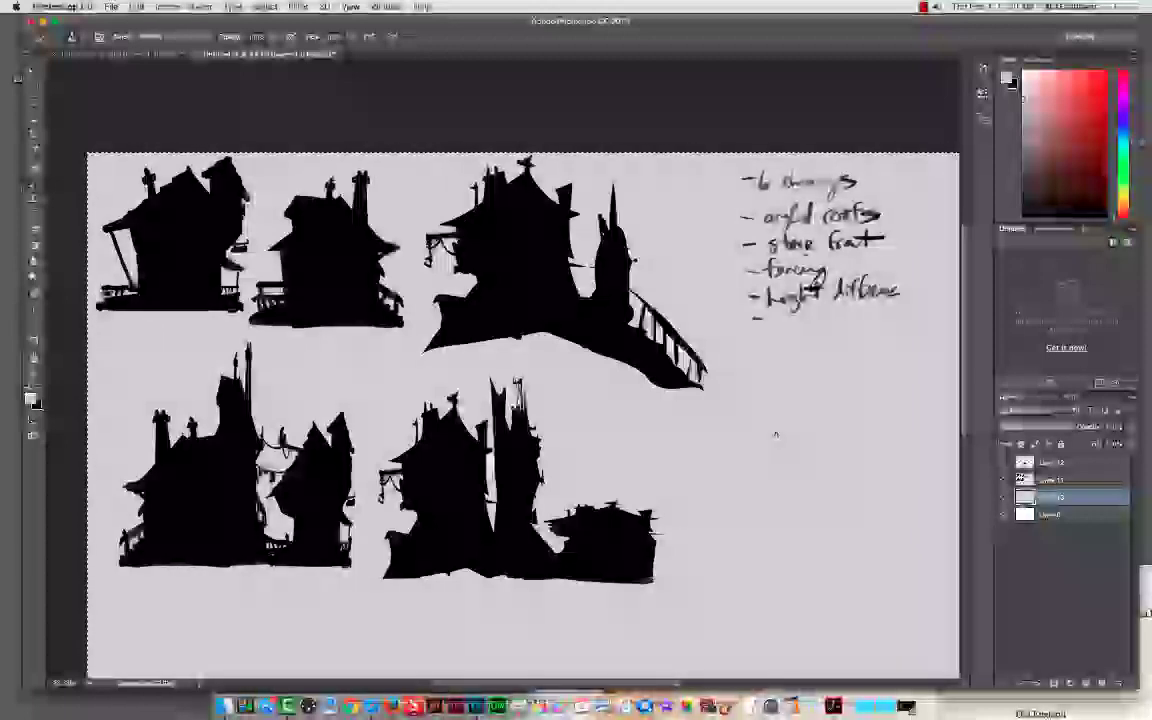
pyautogui.moveTo(724, 466); pyautogui.dragTo(705, 453)
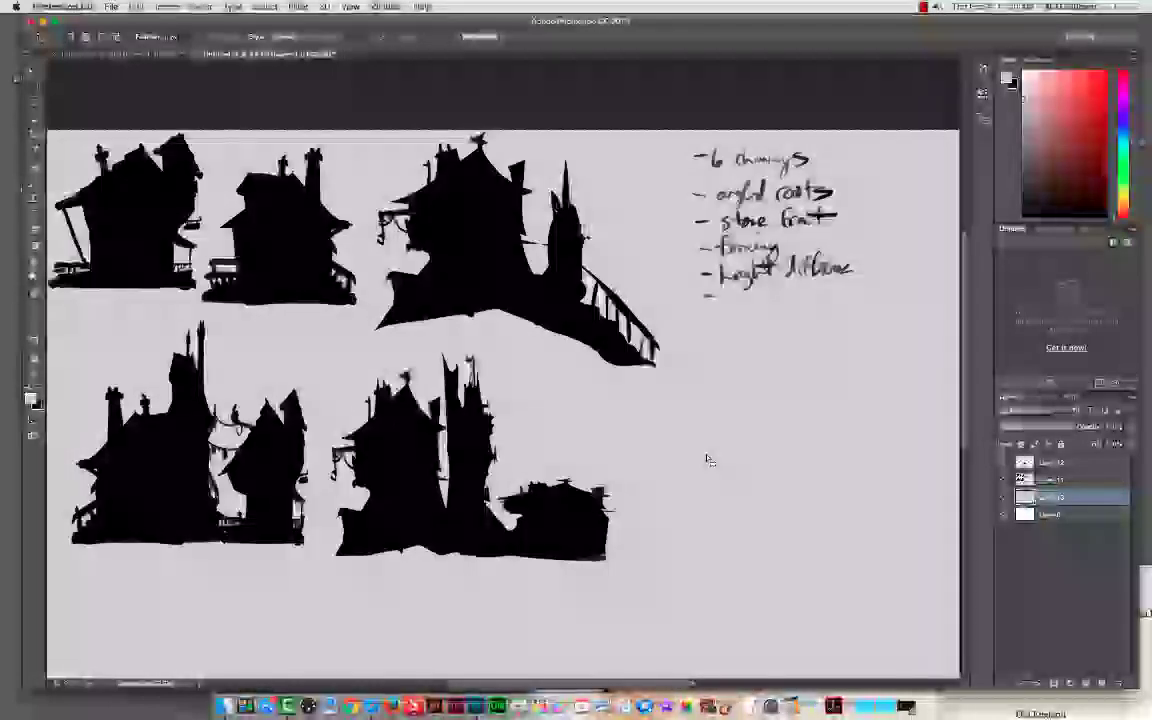
pyautogui.moveTo(688, 435); pyautogui.dragTo(706, 448)
pyautogui.press('v')
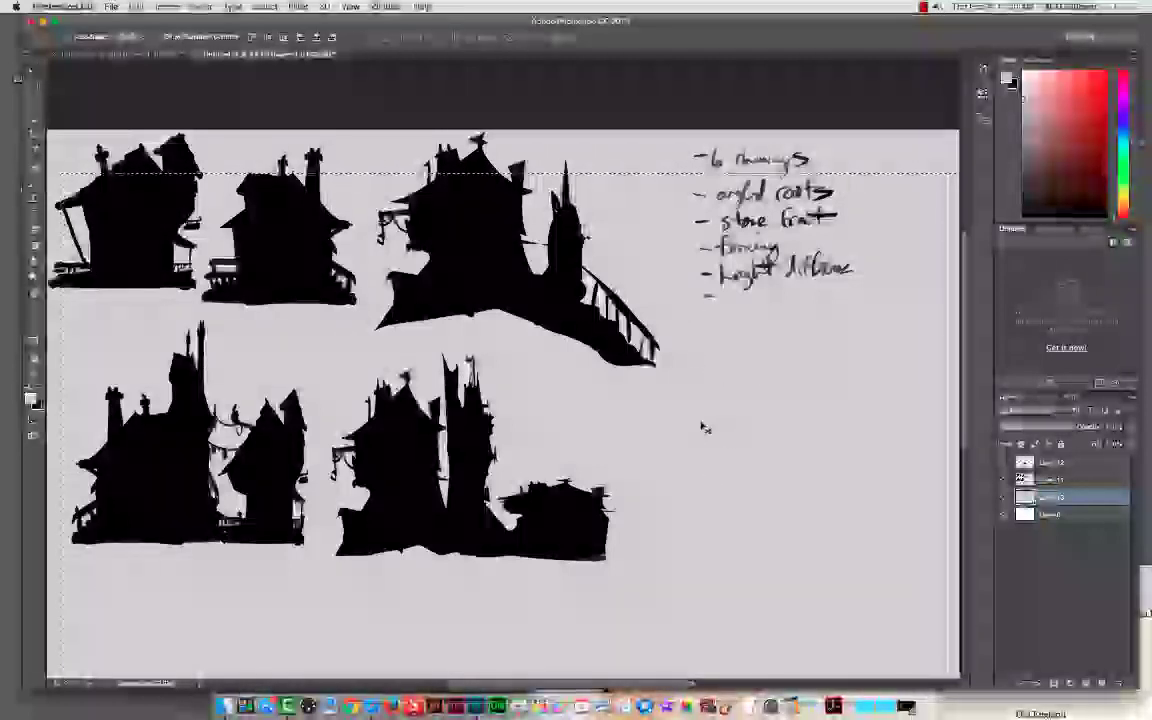
pyautogui.press('m')
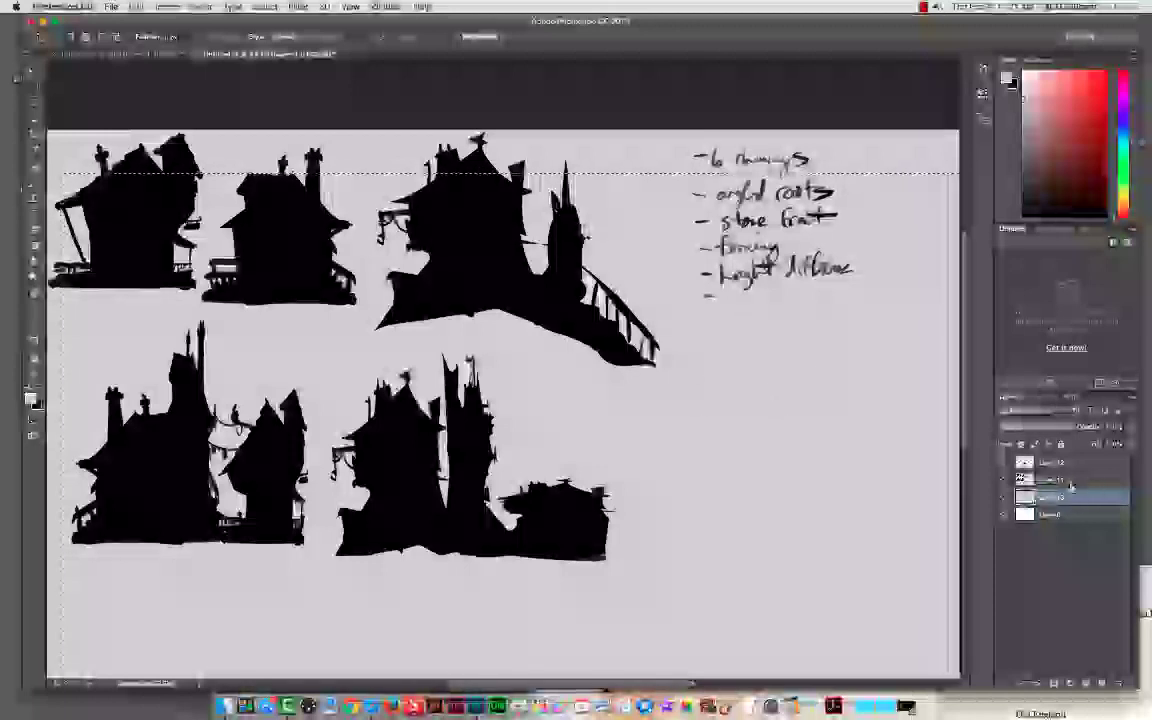
# Step: Merge the two silhouette layers above the grey layer into one and clear the selection
pyautogui.click(1073, 482)
pyautogui.keyDown('shift'); pyautogui.click(1077, 467); pyautogui.keyUp('shift')
pyautogui.moveTo(1076, 472); pyautogui.dragTo(1074, 462)
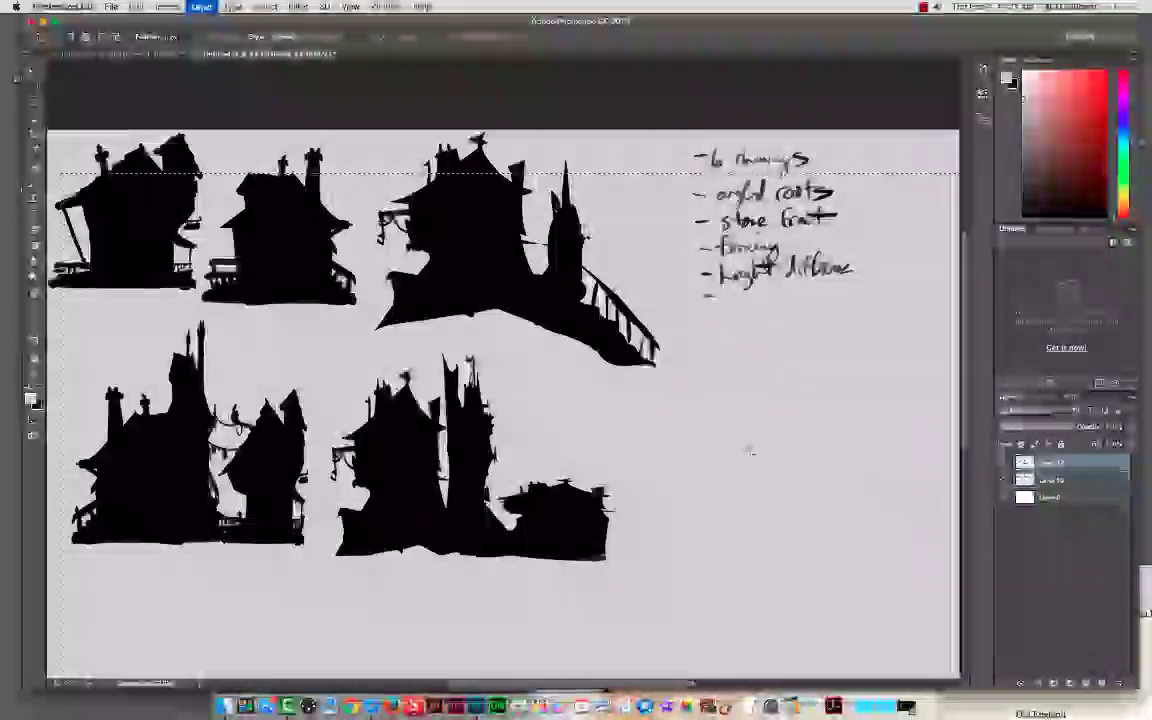
pyautogui.press('v')
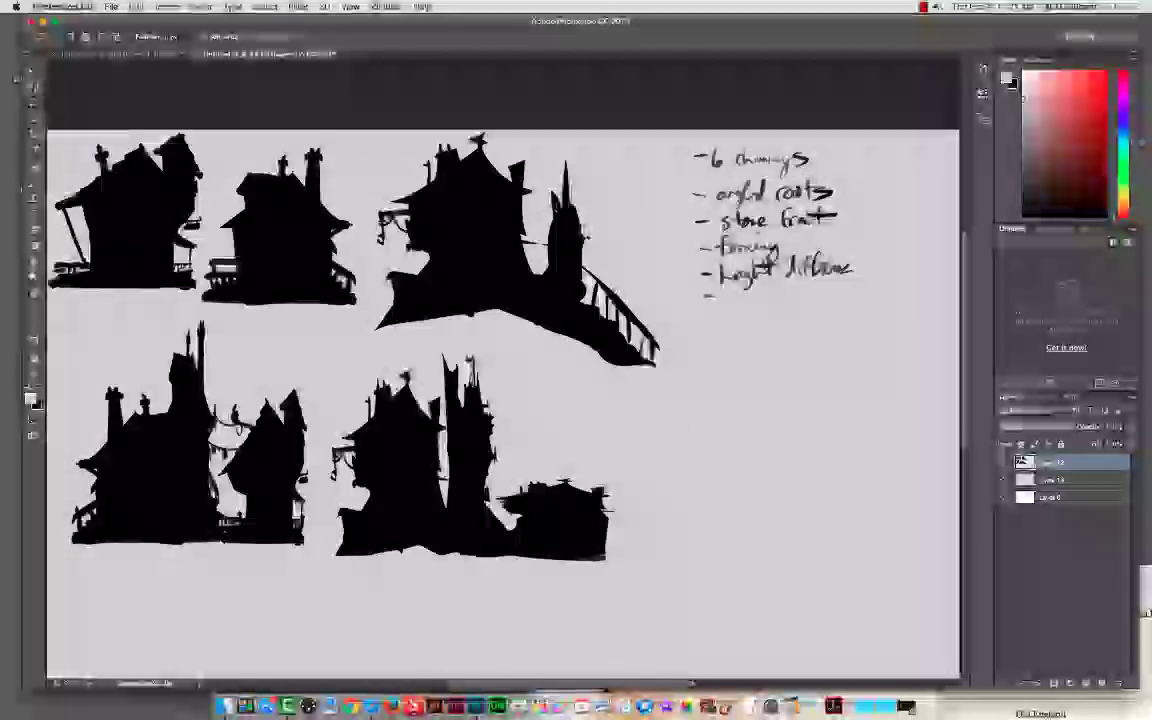
pyautogui.press('m')
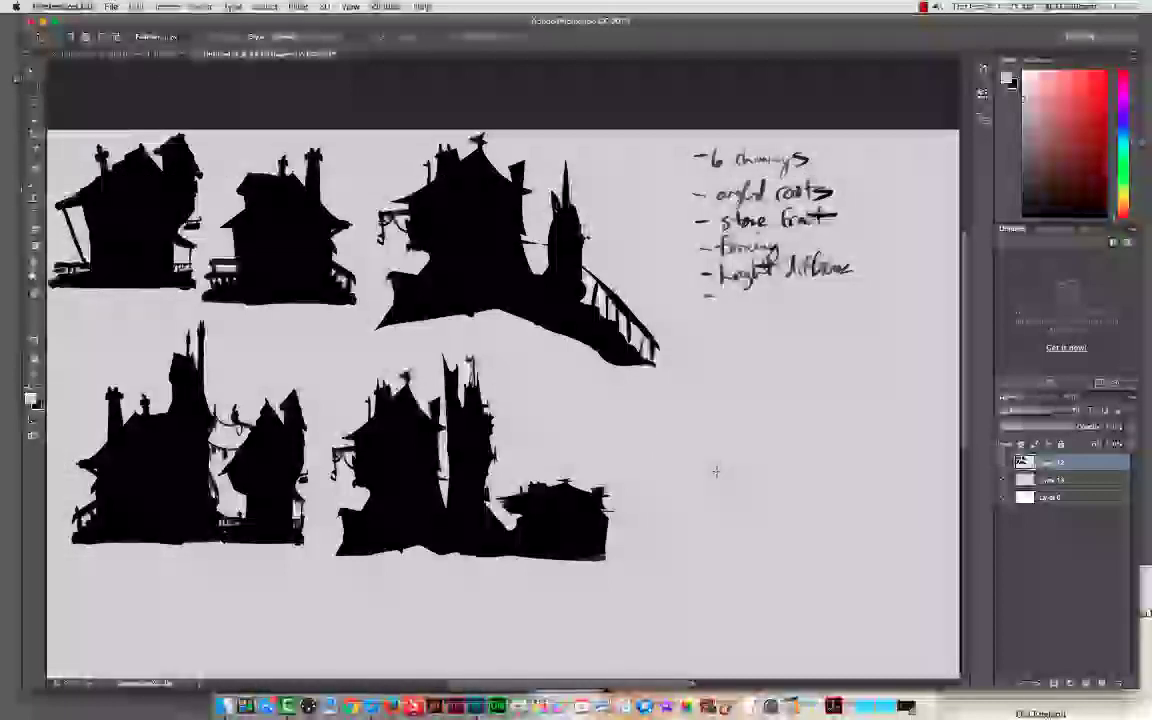
# Step: Build three separate chimney-shaped selections from combined rectangular marquees in the empty area below the handwritten notes
pyautogui.moveTo(695, 385); pyautogui.dragTo(710, 487)
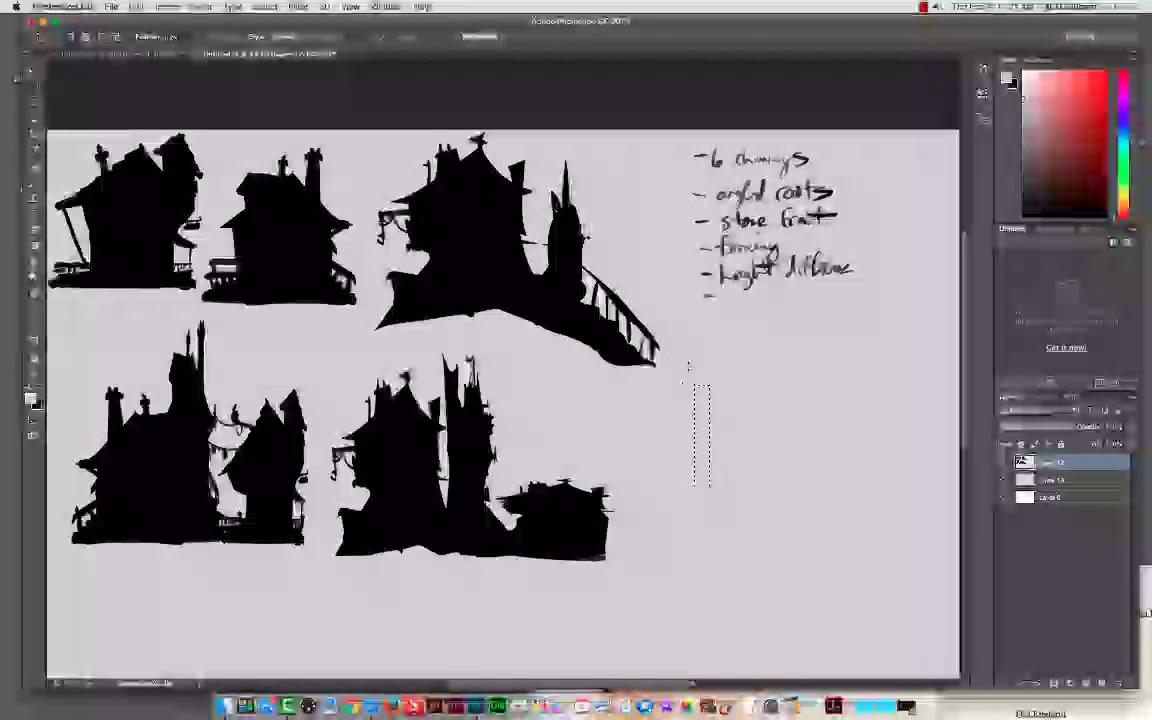
pyautogui.moveTo(683, 377); pyautogui.dragTo(769, 488)
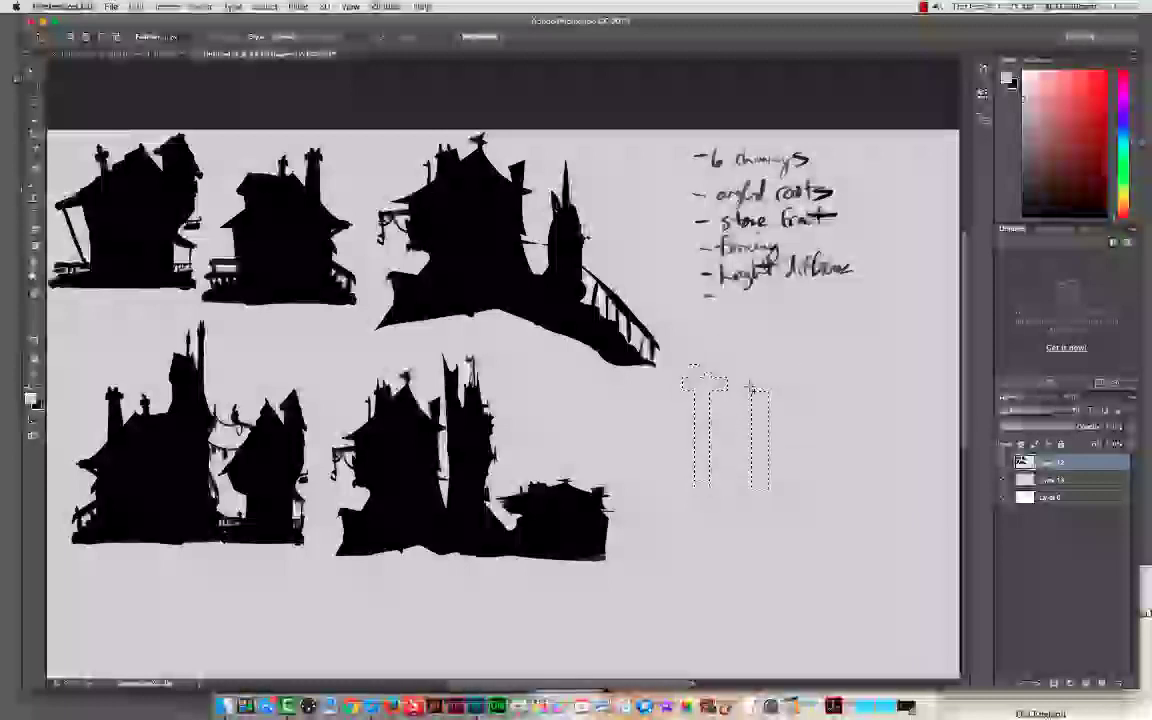
pyautogui.moveTo(751, 382); pyautogui.dragTo(782, 498)
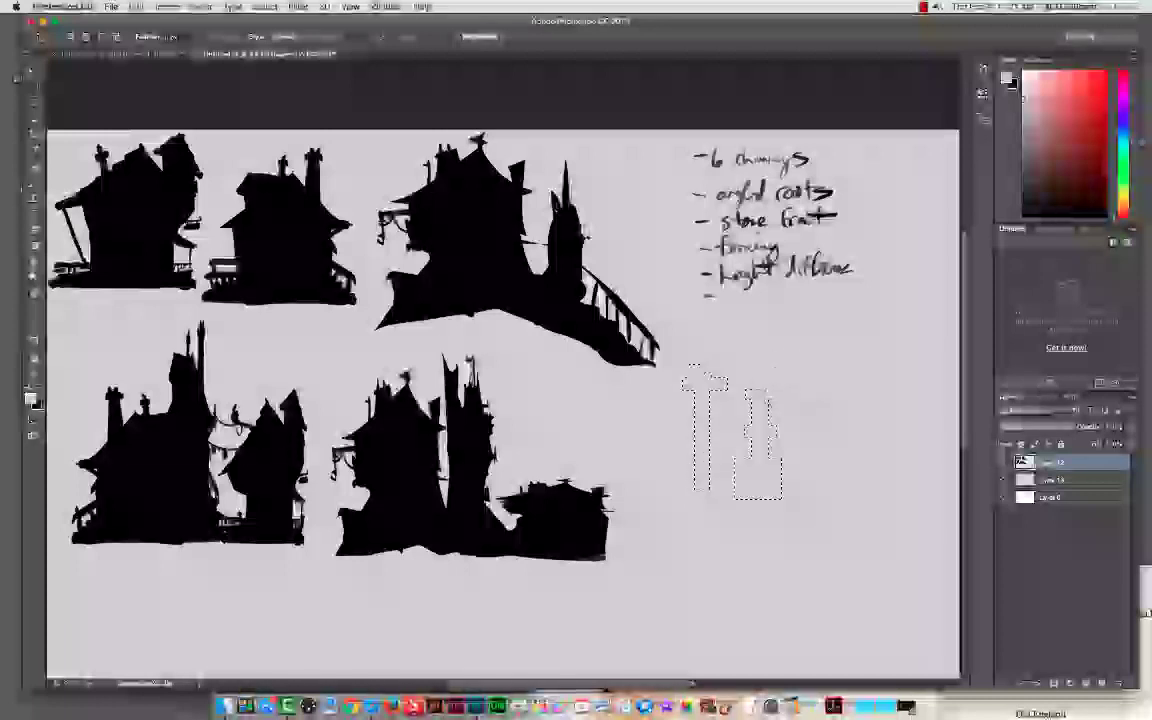
pyautogui.moveTo(814, 378); pyautogui.dragTo(816, 505)
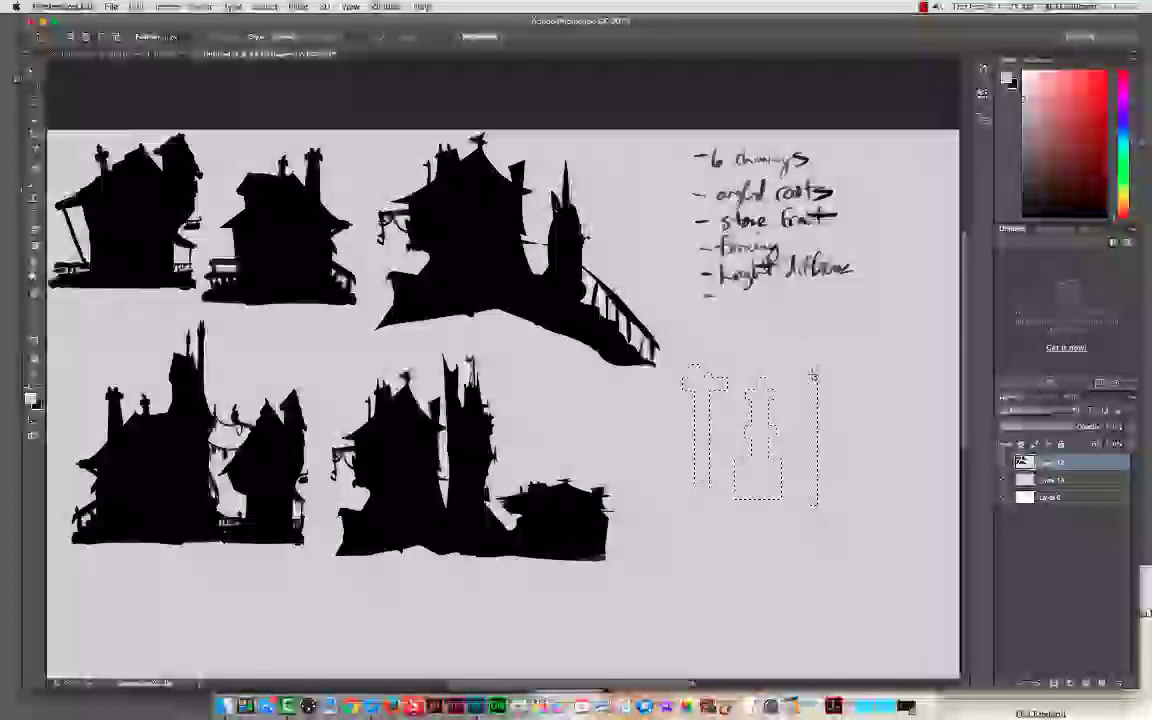
pyautogui.moveTo(803, 372)
pyautogui.mouseDown()
pyautogui.moveTo(829, 393)
pyautogui.moveTo(825, 379)
pyautogui.mouseUp()
# Step: Paint the three chimney selections solid black with the Brush and clear the selection
pyautogui.press('b')
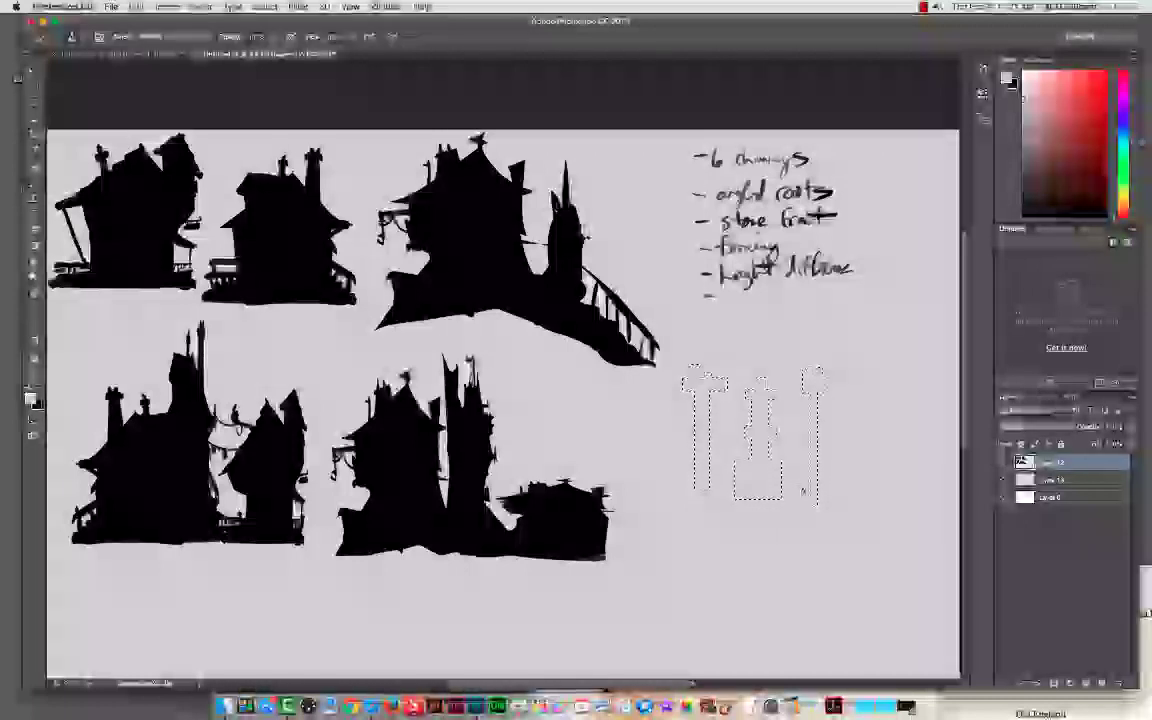
pyautogui.press('x')
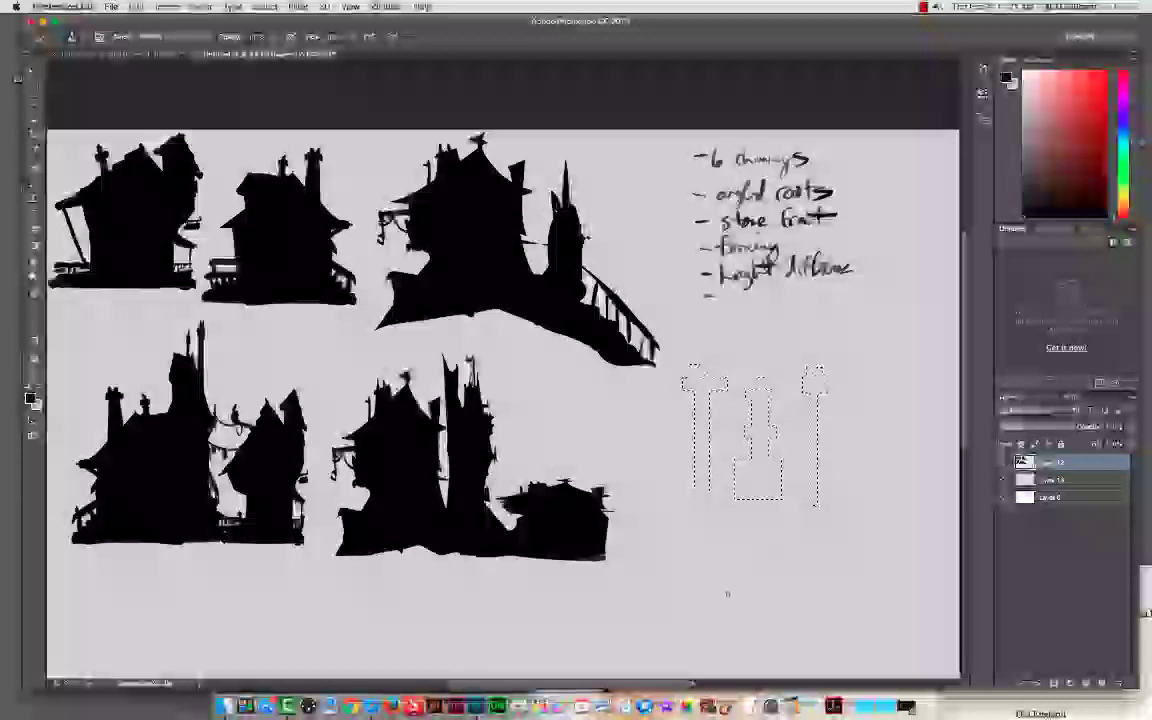
pyautogui.moveTo(815, 505); pyautogui.dragTo(810, 382)
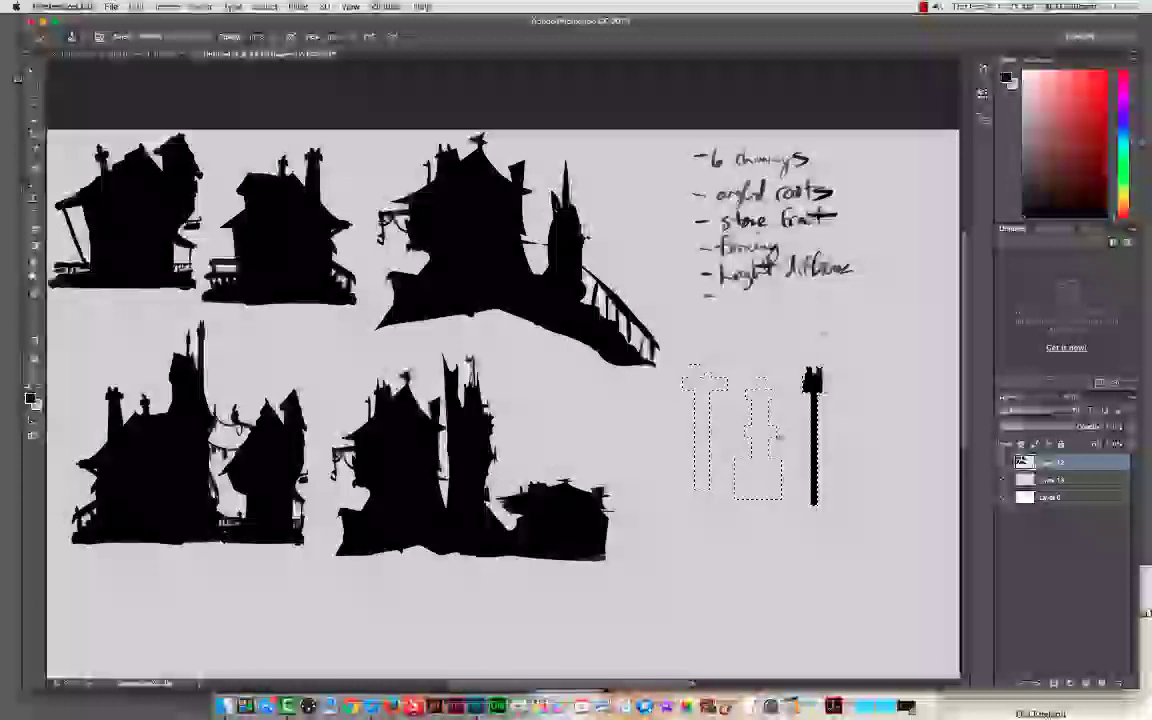
pyautogui.moveTo(745, 495); pyautogui.dragTo(772, 448)
pyautogui.moveTo(728, 492)
pyautogui.mouseDown()
pyautogui.moveTo(755, 430)
pyautogui.moveTo(711, 455)
pyautogui.moveTo(722, 420)
pyautogui.moveTo(695, 378)
pyautogui.moveTo(679, 396)
pyautogui.mouseUp()
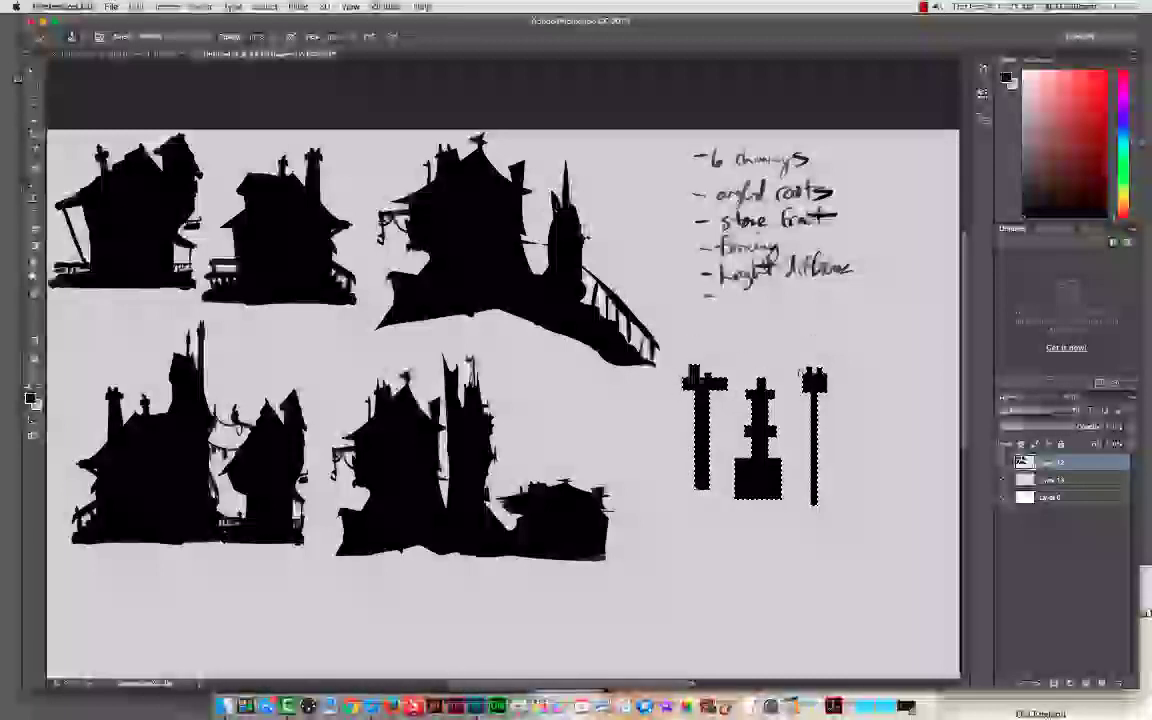
pyautogui.hotkey('ctrl', 'd')
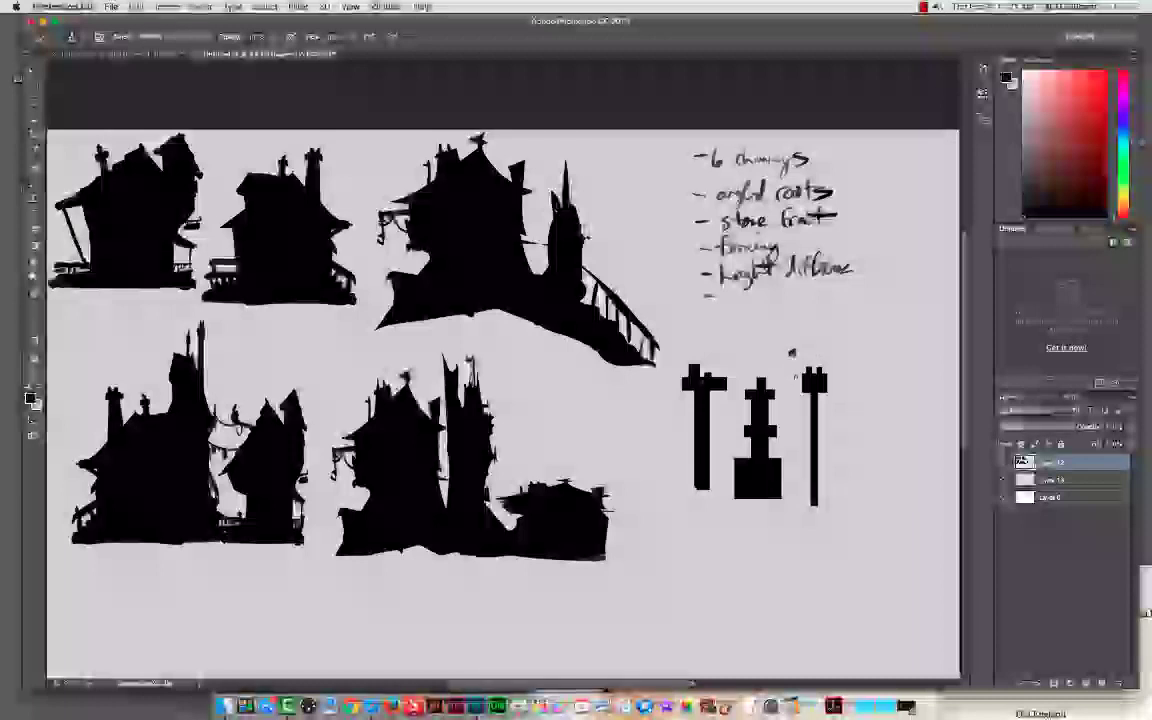
# Step: Undo the stray brush mark, then lasso the thin rightmost chimney and distort it so its shaft leans
pyautogui.press('super+z')
pyautogui.press('l')
pyautogui.moveTo(794, 354)
pyautogui.mouseDown()
pyautogui.moveTo(816, 548)
pyautogui.moveTo(795, 340)
pyautogui.mouseUp()
pyautogui.hotkey('ctrl', 't')
pyautogui.rightClick(822, 388)
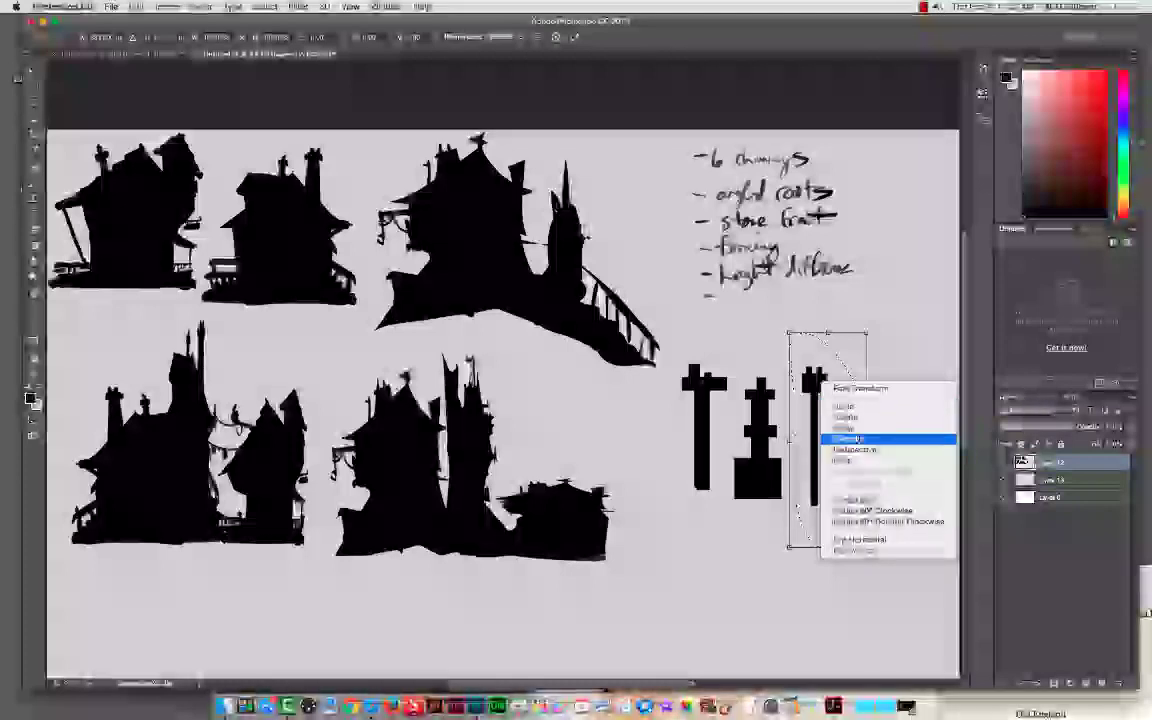
pyautogui.click(848, 439)
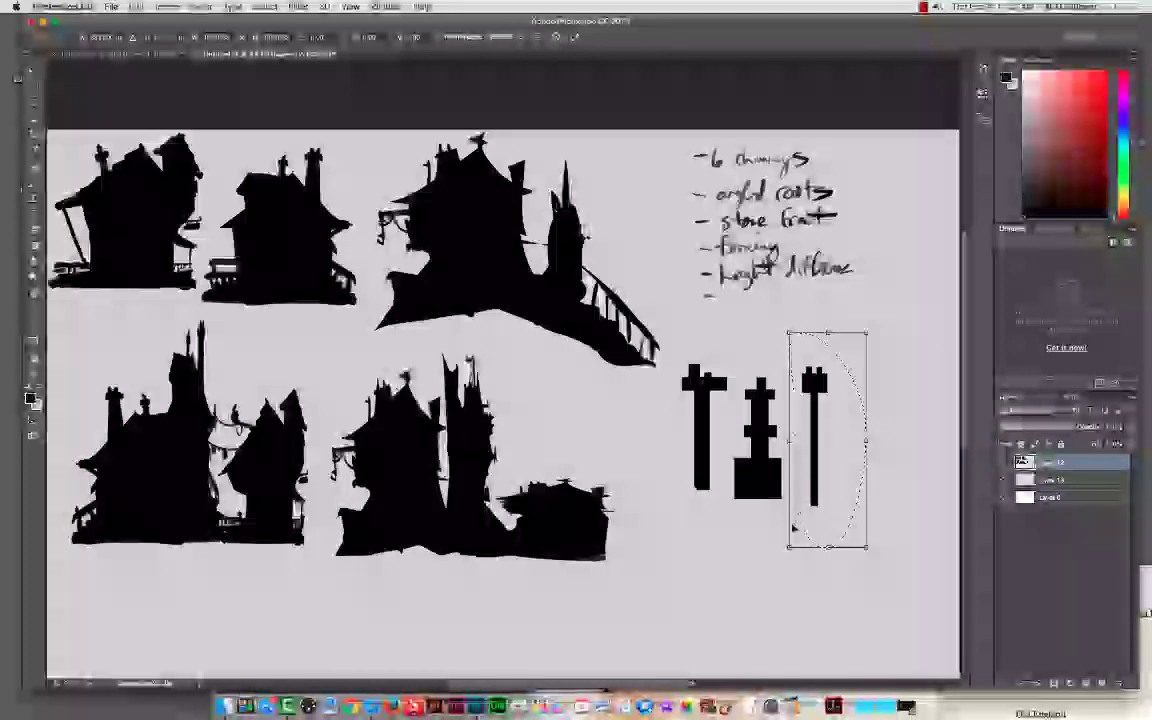
pyautogui.moveTo(790, 546); pyautogui.dragTo(812, 546)
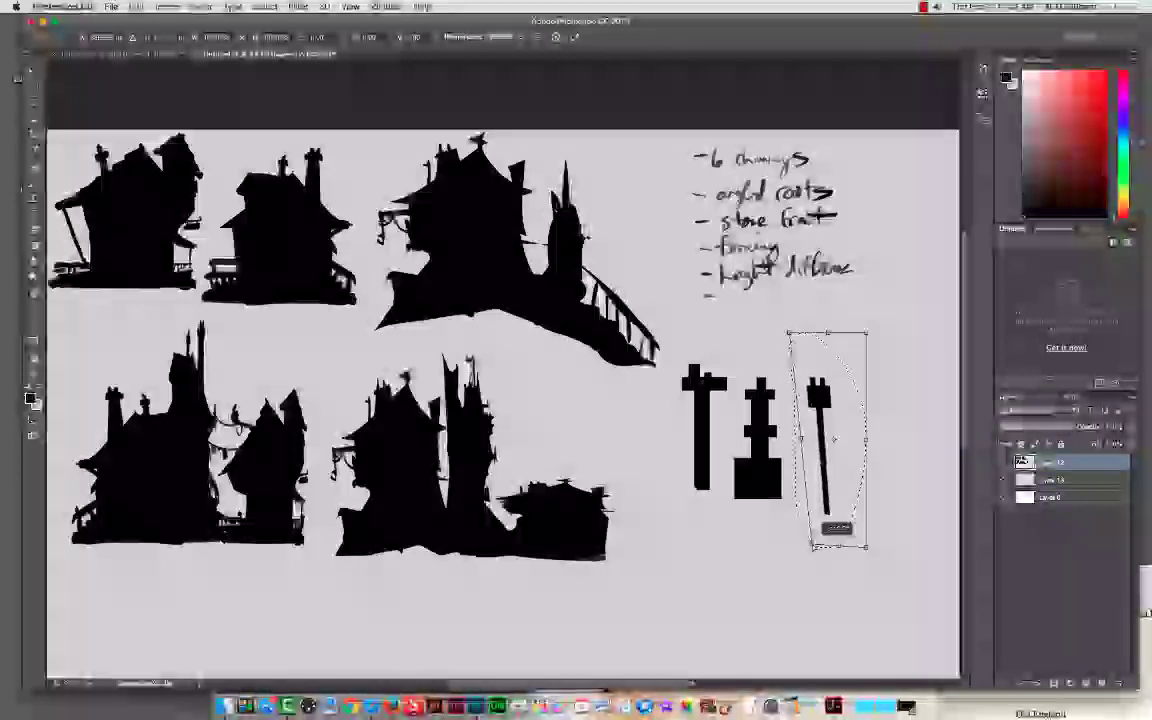
pyautogui.press('Return')
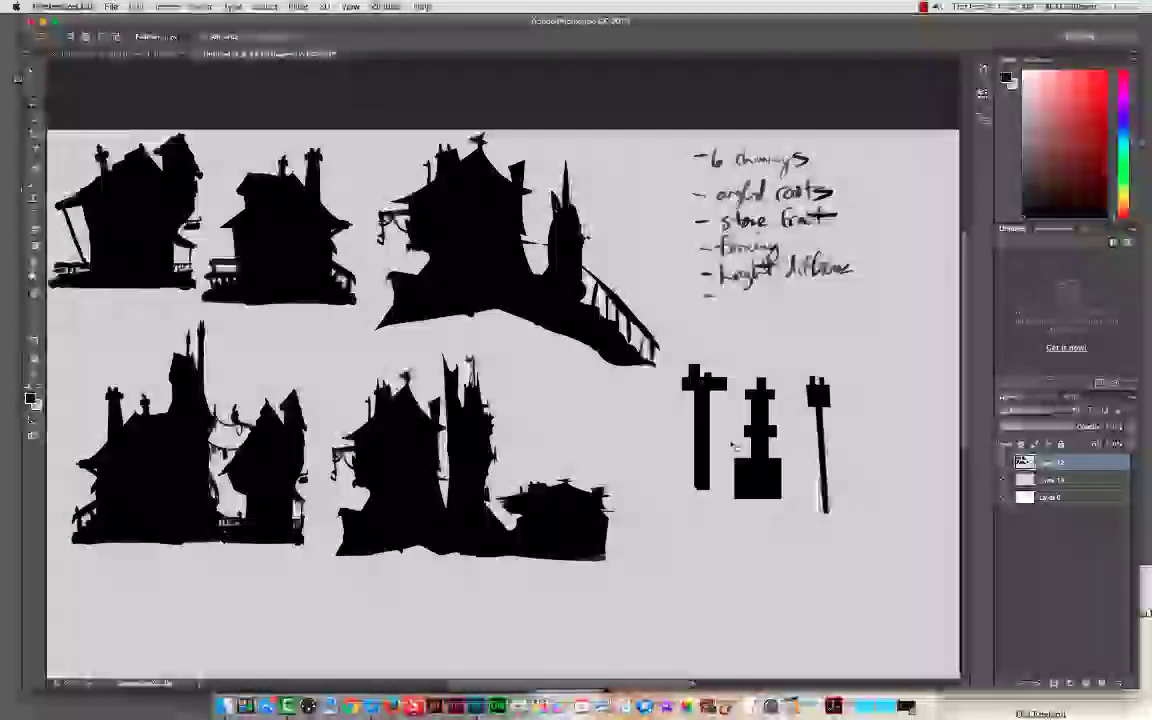
# Step: Lasso the middle chimney, warp it into a narrower, slightly crooked shape with a flared base, and deselect it
pyautogui.moveTo(747, 369); pyautogui.dragTo(731, 456)
pyautogui.moveTo(805, 512); pyautogui.dragTo(753, 362)
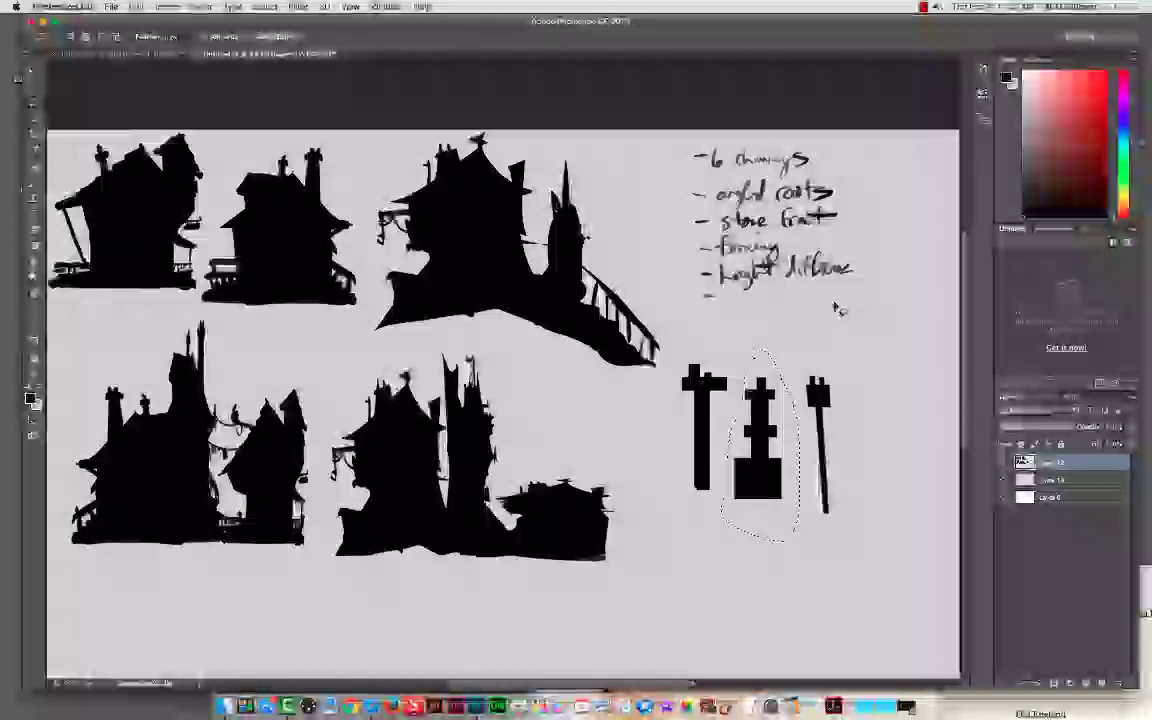
pyautogui.press('super+t')
pyautogui.rightClick(772, 386)
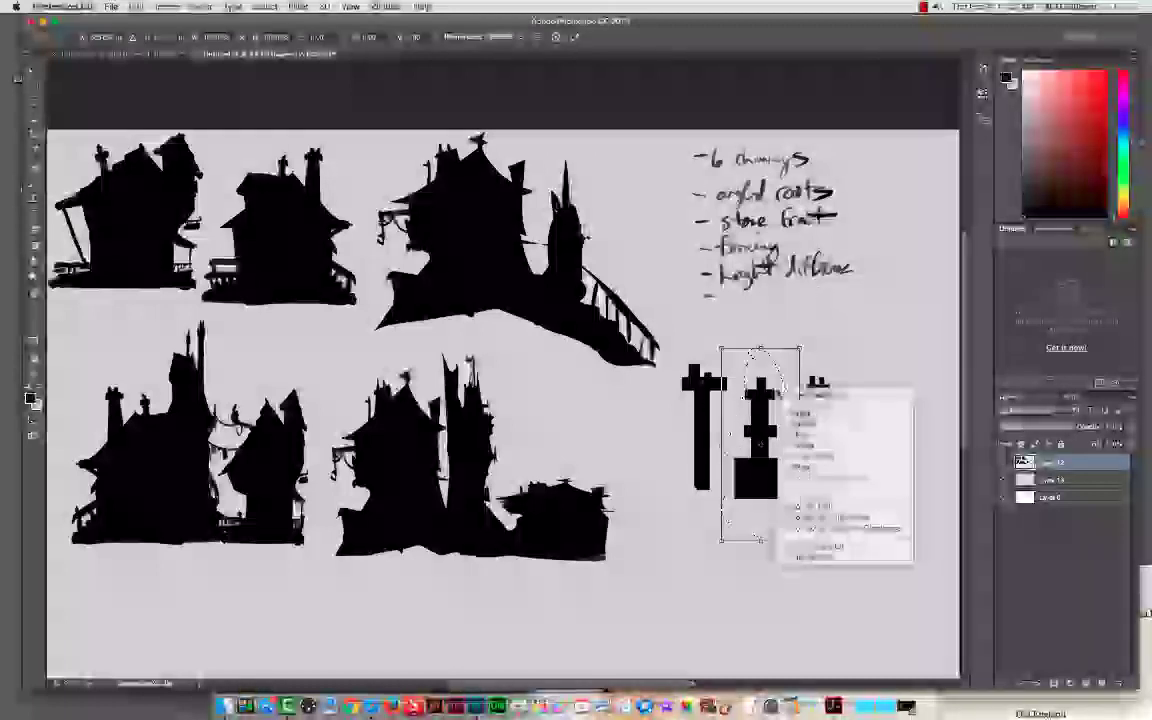
pyautogui.click(806, 468)
pyautogui.moveTo(789, 423); pyautogui.dragTo(776, 485)
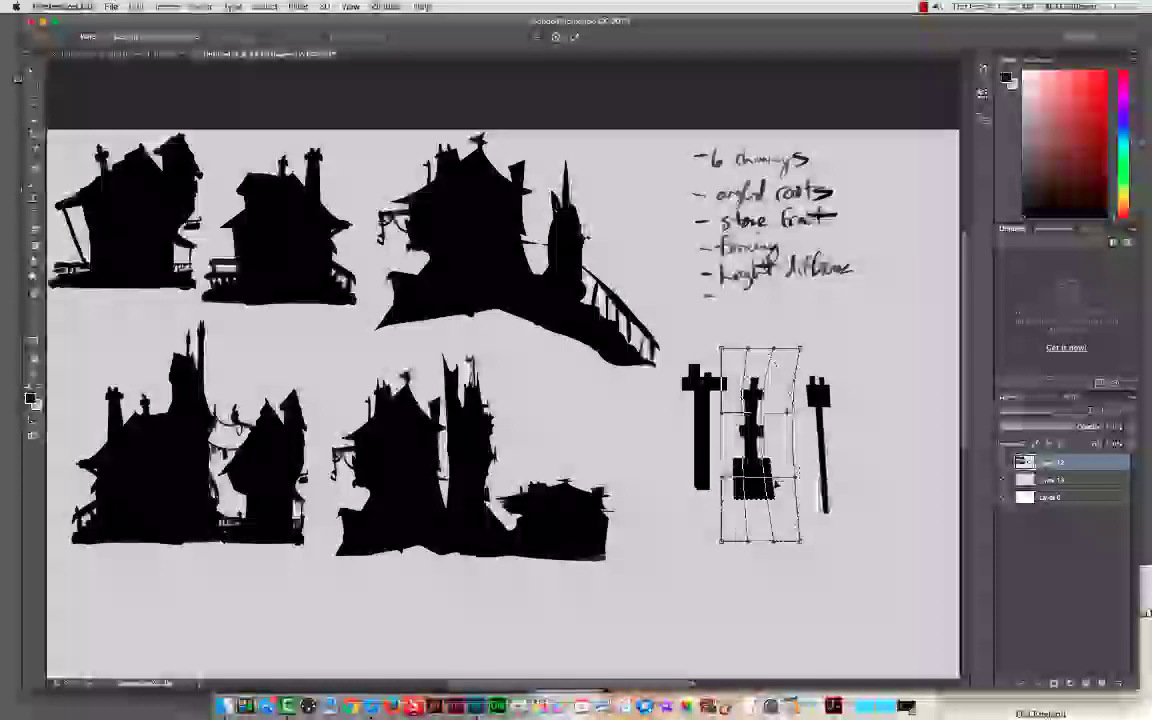
pyautogui.moveTo(721, 413); pyautogui.dragTo(730, 415)
pyautogui.moveTo(721, 477); pyautogui.dragTo(735, 482)
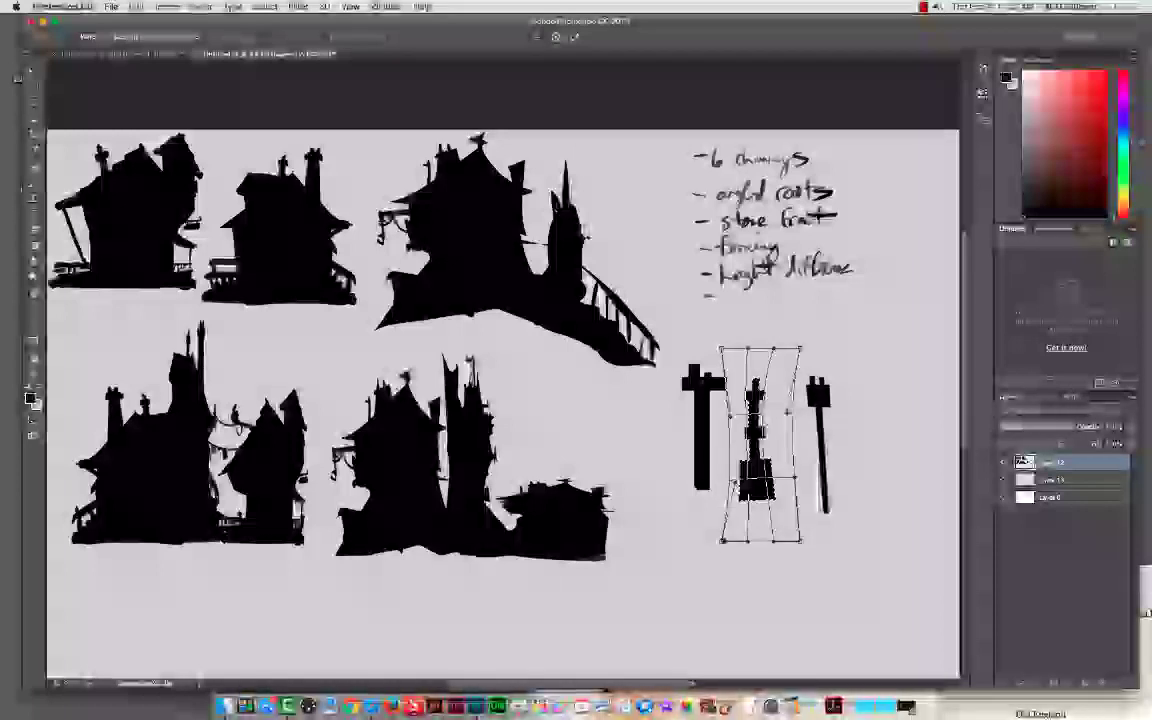
pyautogui.moveTo(717, 530); pyautogui.dragTo(752, 542)
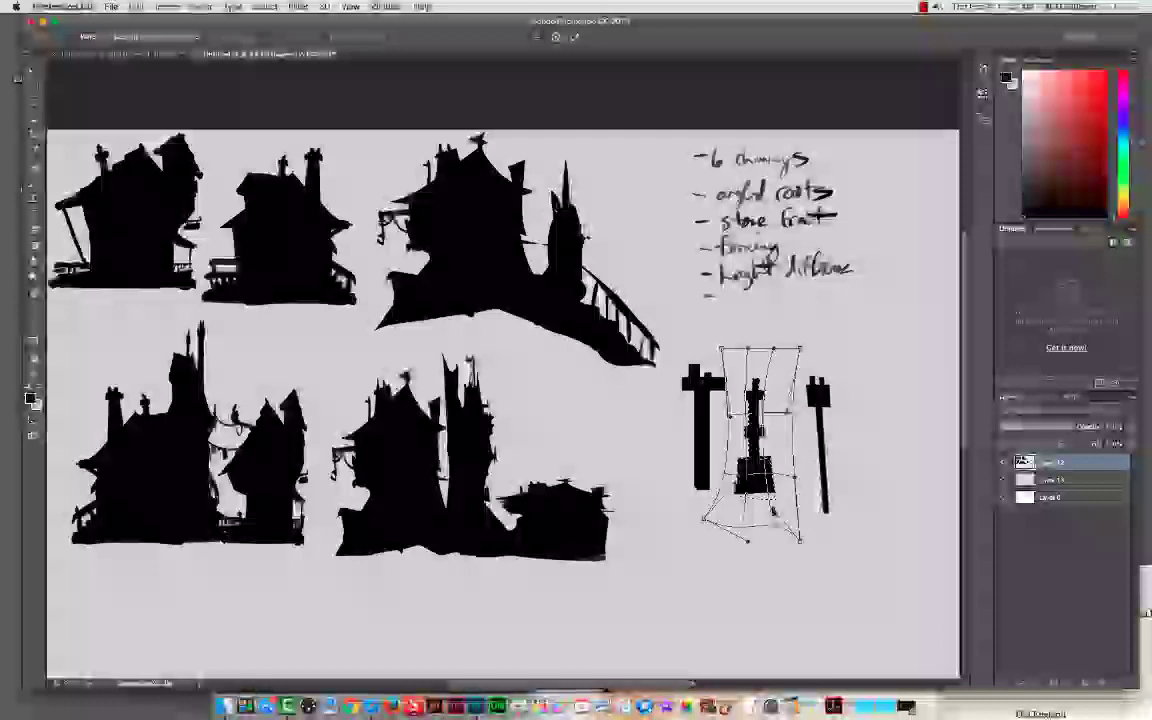
pyautogui.moveTo(749, 366); pyautogui.dragTo(750, 373)
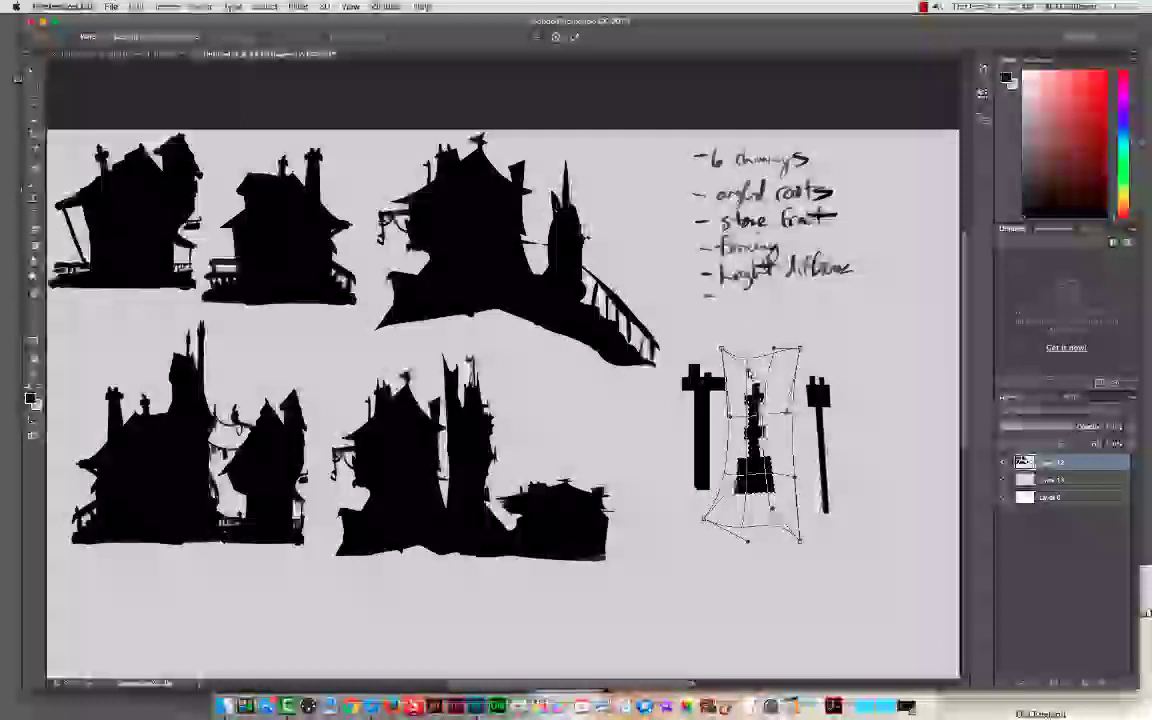
pyautogui.press('Return')
pyautogui.press('l')
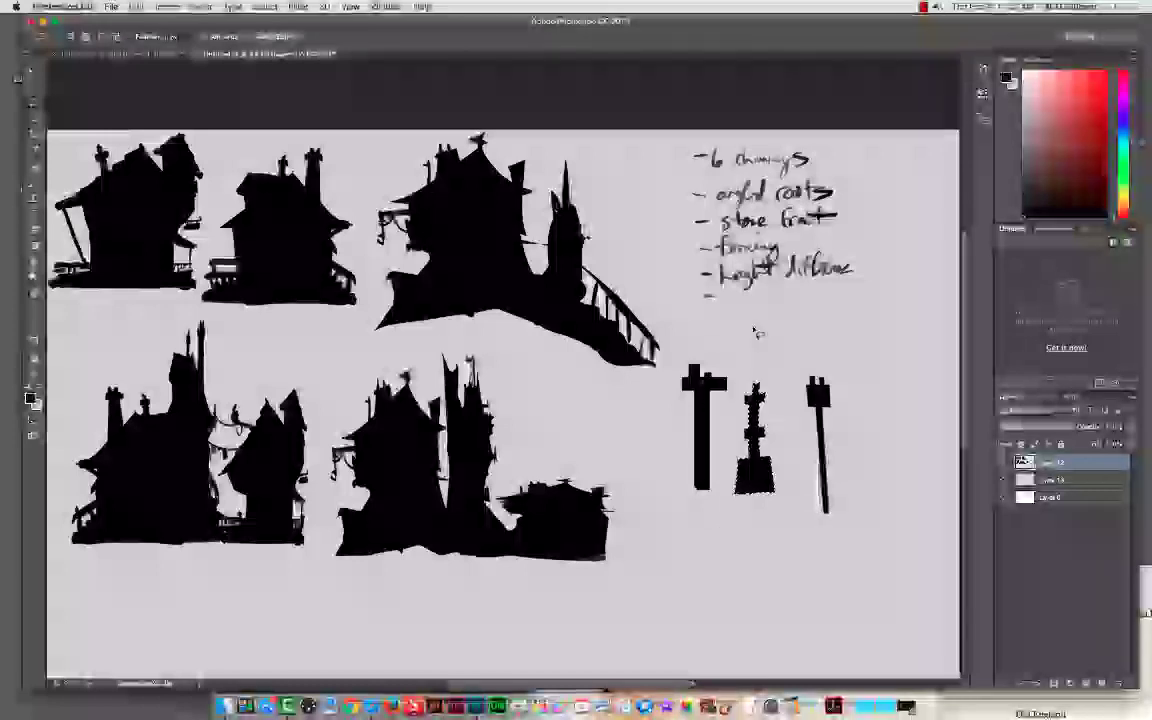
pyautogui.press('super+d')
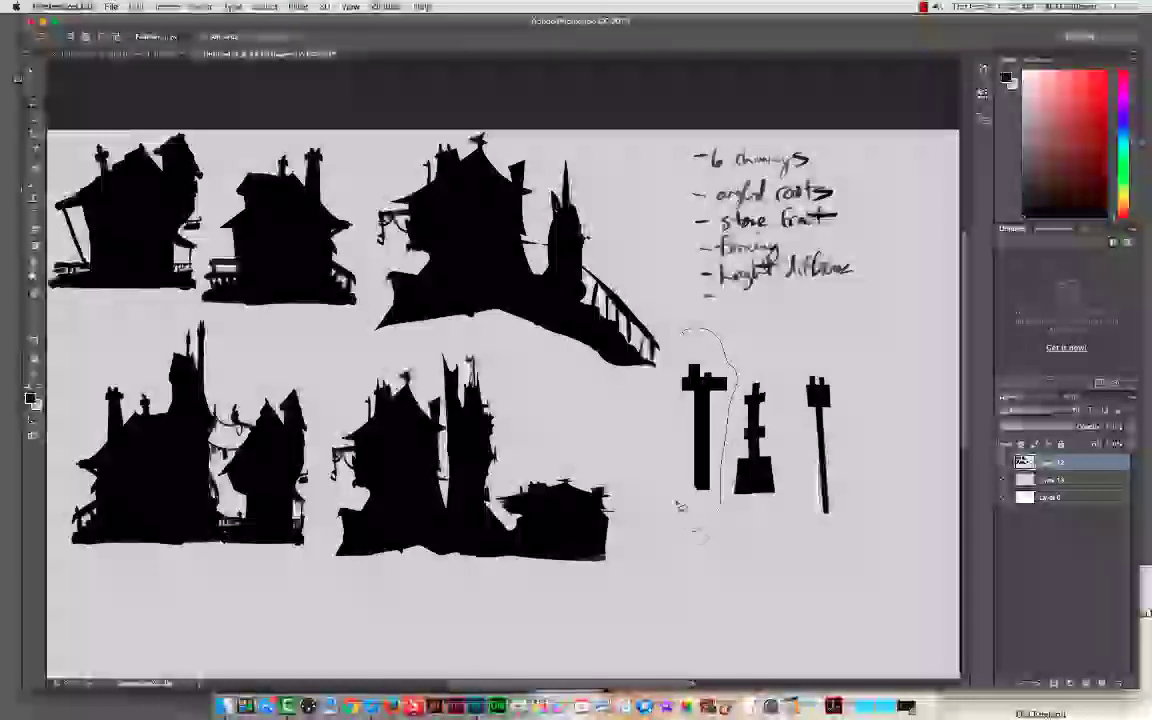
# Step: Lasso the leftmost chimney, distort it into a narrower shape placed slightly higher, and deselect it
pyautogui.moveTo(697, 345); pyautogui.dragTo(697, 347)
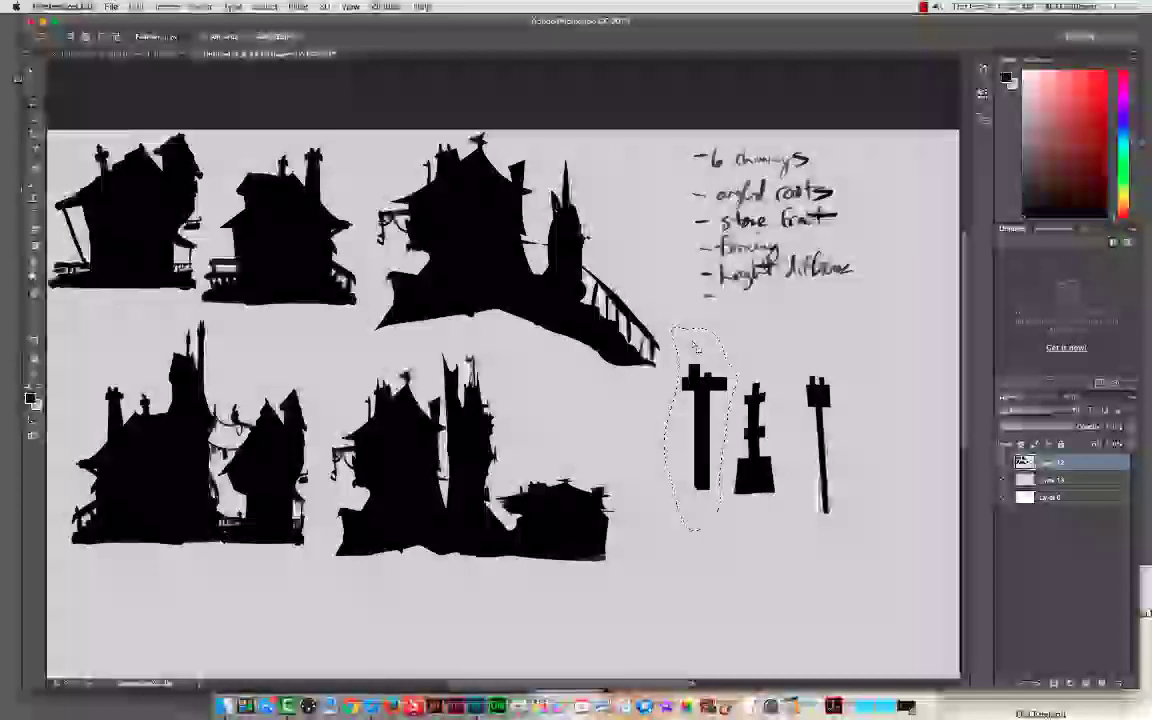
pyautogui.press('super+t')
pyautogui.rightClick(718, 365)
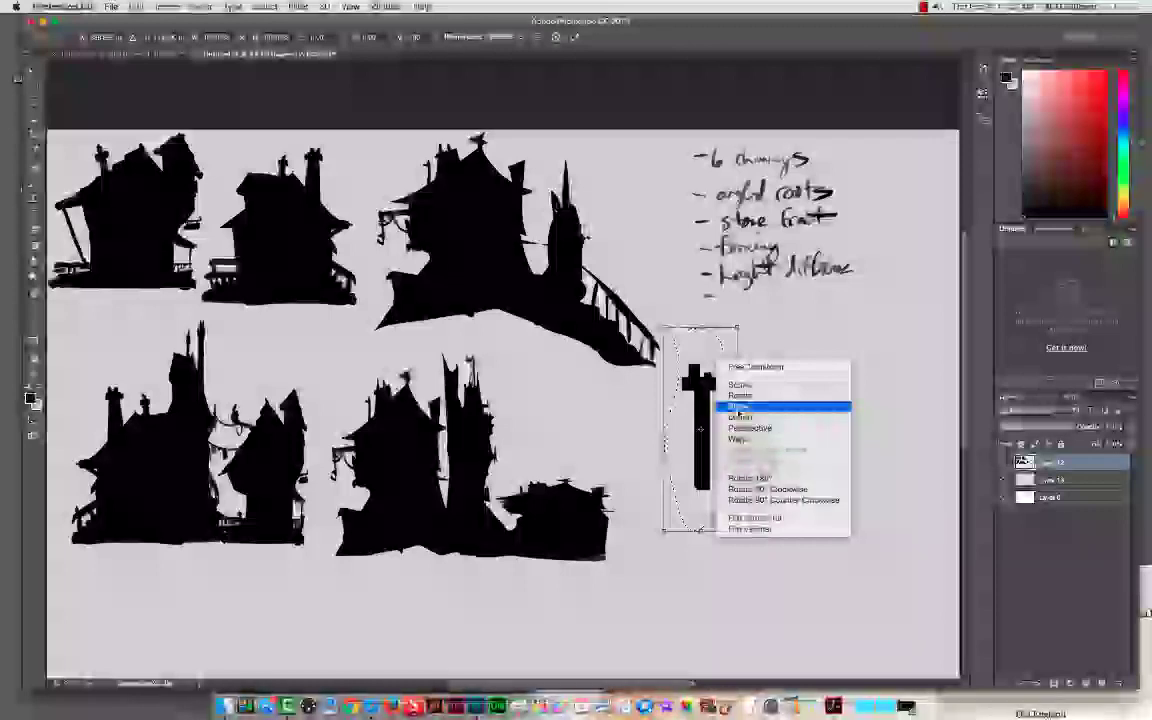
pyautogui.click(736, 416)
pyautogui.moveTo(701, 328)
pyautogui.mouseDown()
pyautogui.moveTo(722, 340)
pyautogui.moveTo(684, 345)
pyautogui.moveTo(712, 352)
pyautogui.moveTo(706, 342)
pyautogui.moveTo(722, 338)
pyautogui.mouseUp()
pyautogui.press('Return')
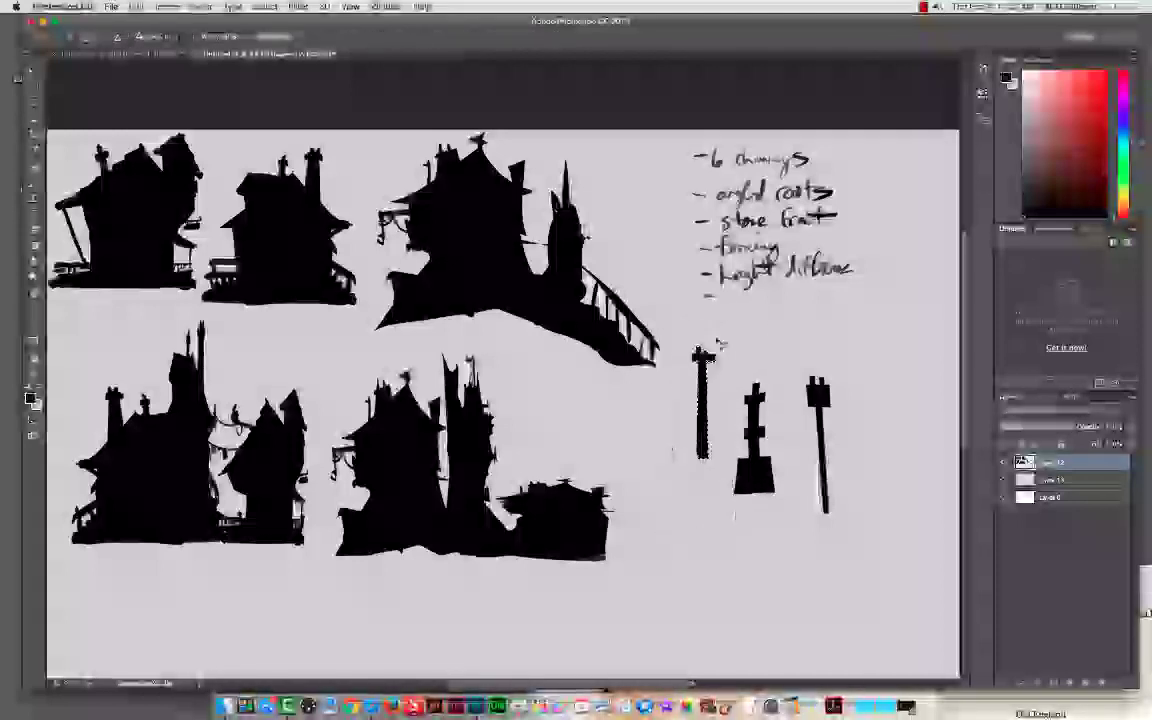
pyautogui.press('l')
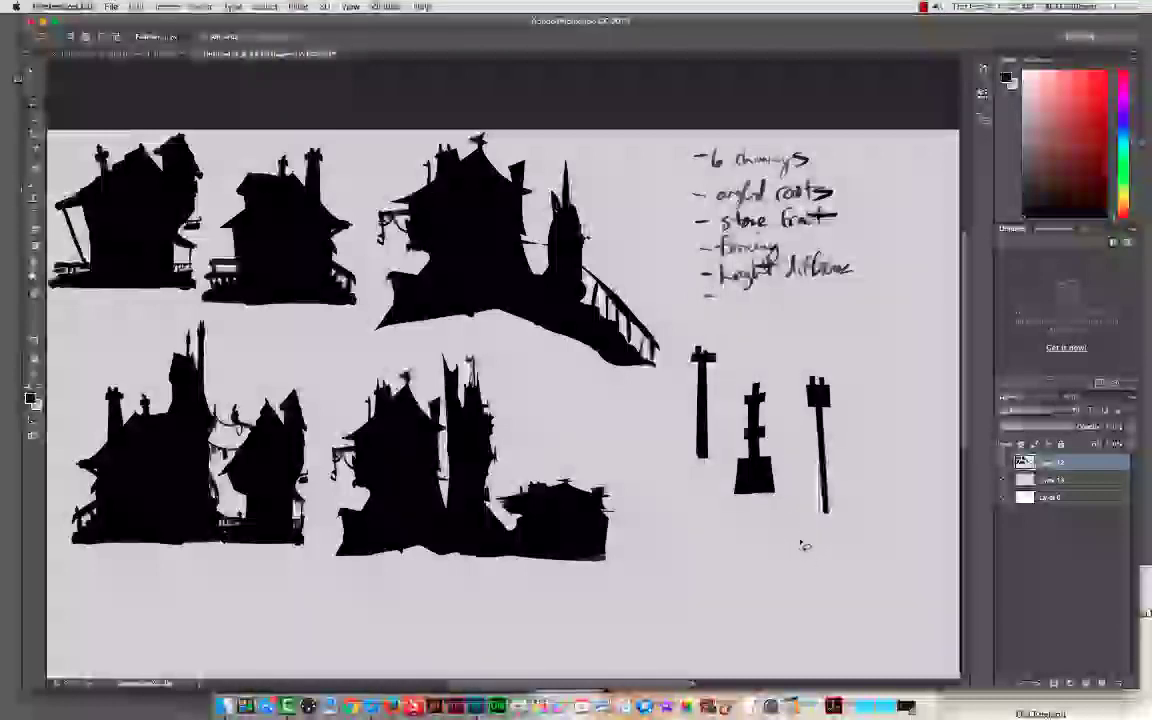
# Step: Marquee a small rectangle below the middle chimney, set the foreground colour to white, and paint the rectangle white
pyautogui.press('m')
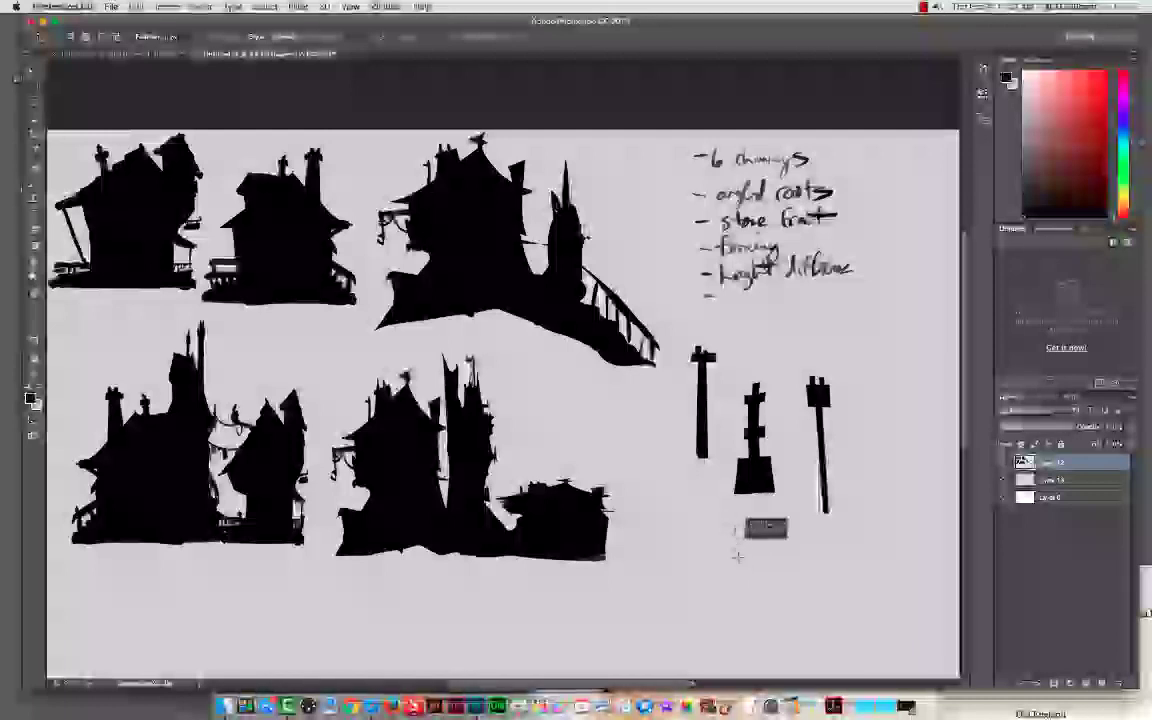
pyautogui.moveTo(737, 556); pyautogui.dragTo(765, 557)
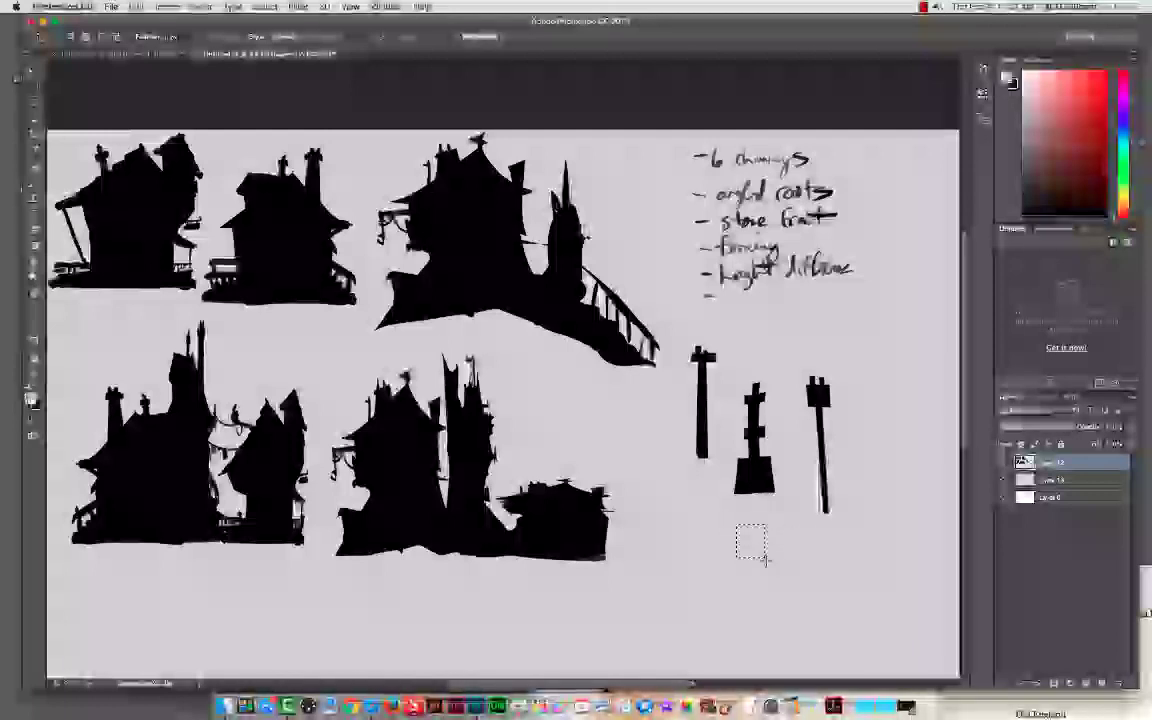
pyautogui.press('x')
pyautogui.press('b')
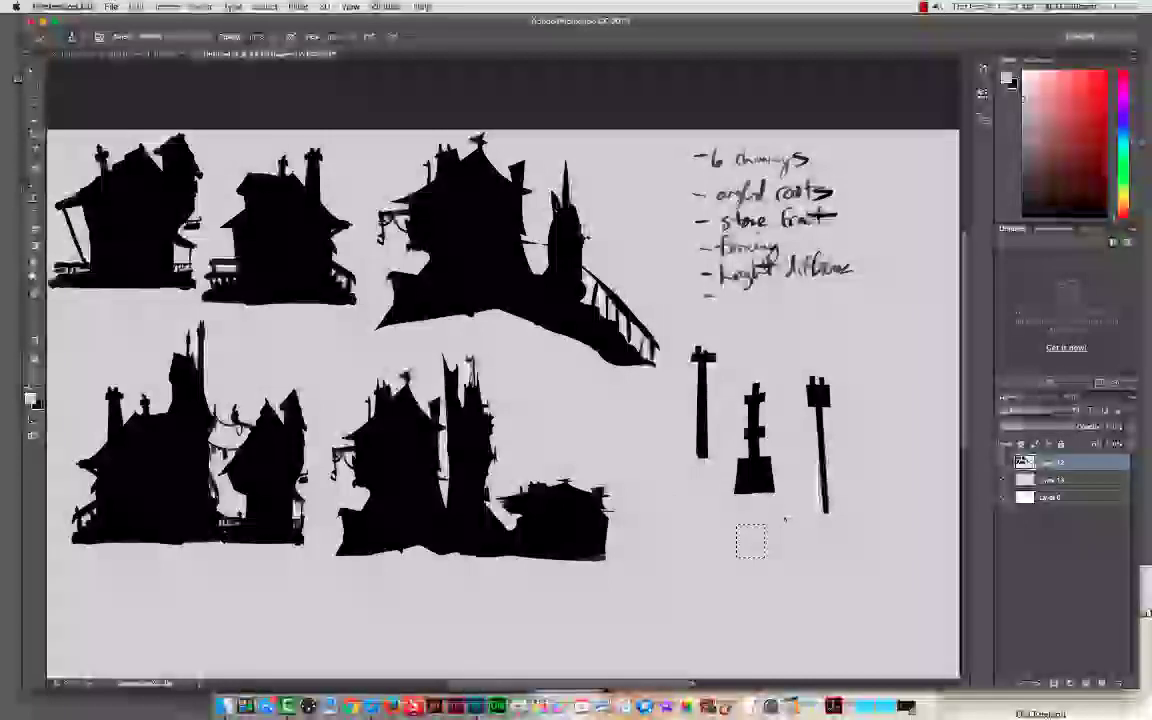
pyautogui.click(31, 398)
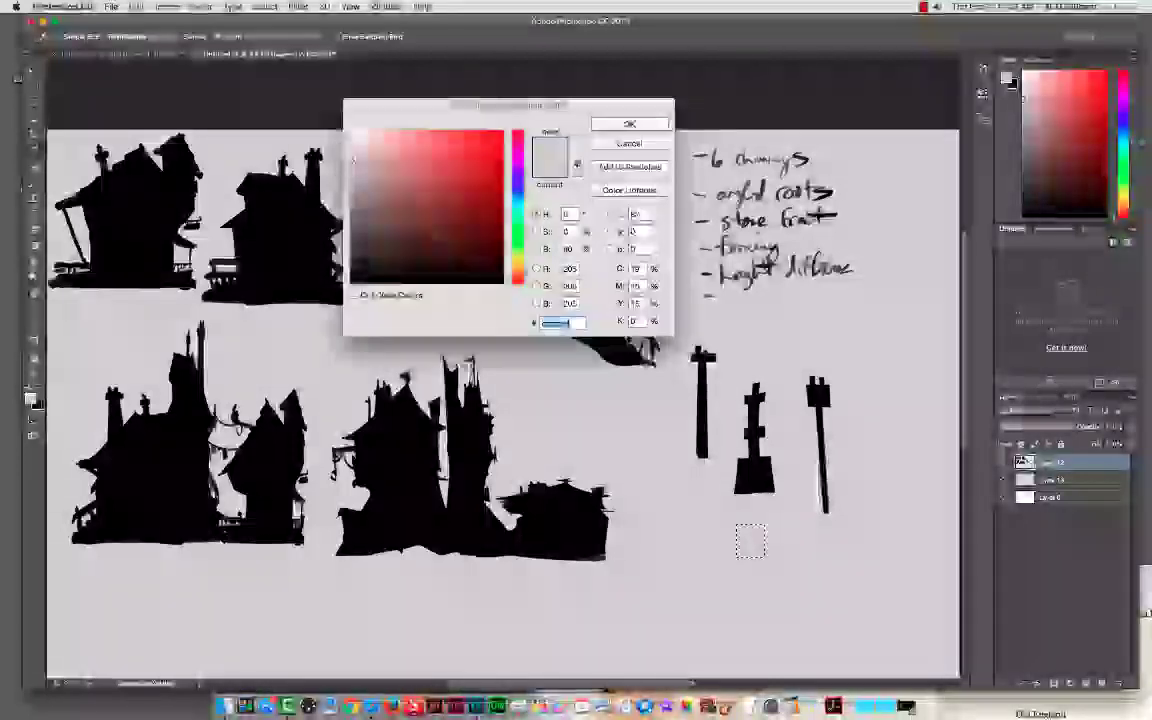
pyautogui.click(620, 146)
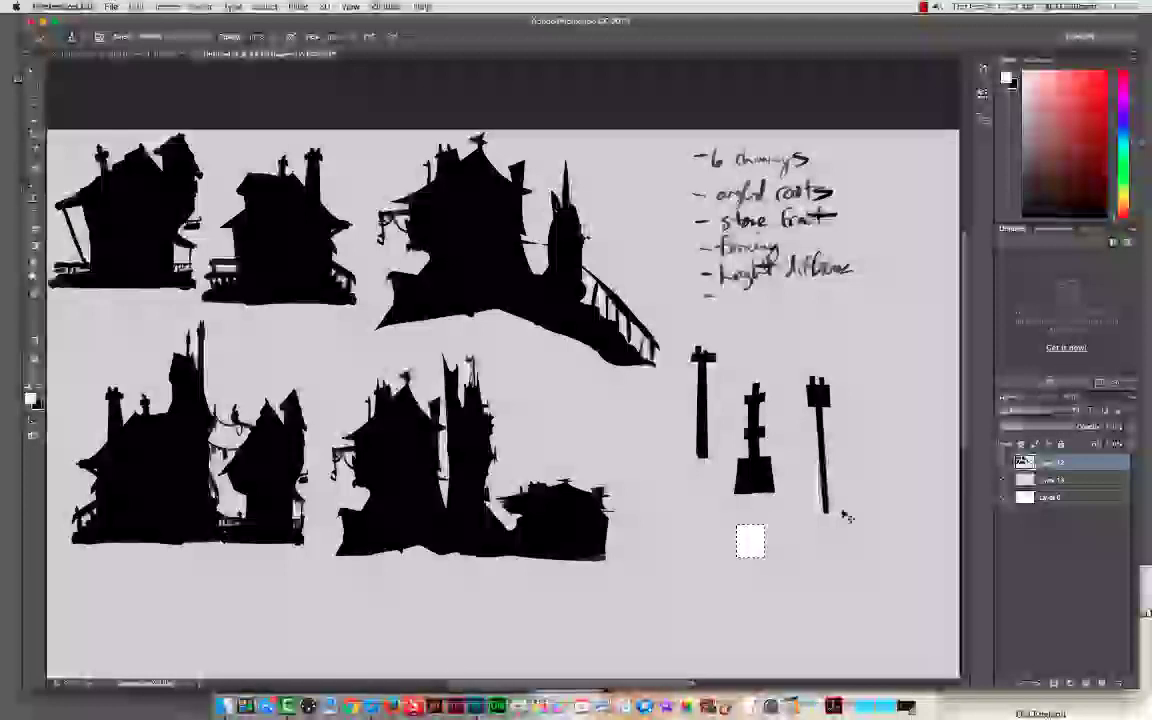
# Step: Distort the small white rectangle into a crooked window shape that narrows toward its base, and deselect it
pyautogui.press('m')
pyautogui.rightClick(760, 547)
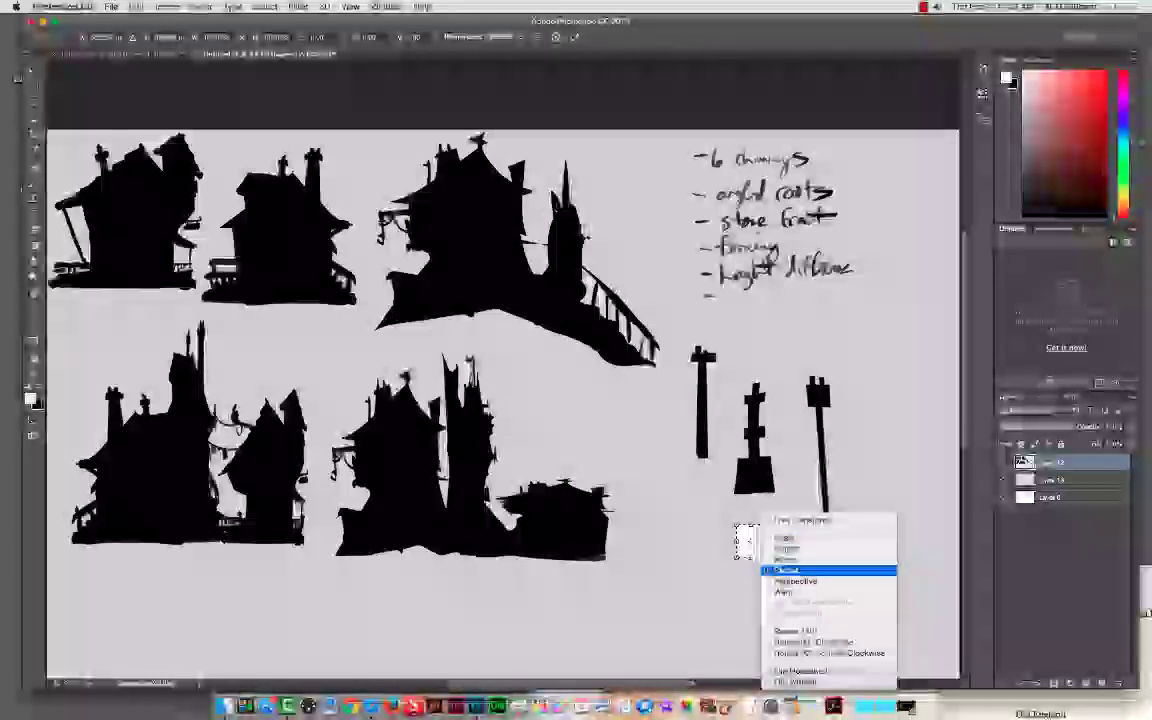
pyautogui.click(805, 568)
pyautogui.rightClick(742, 557)
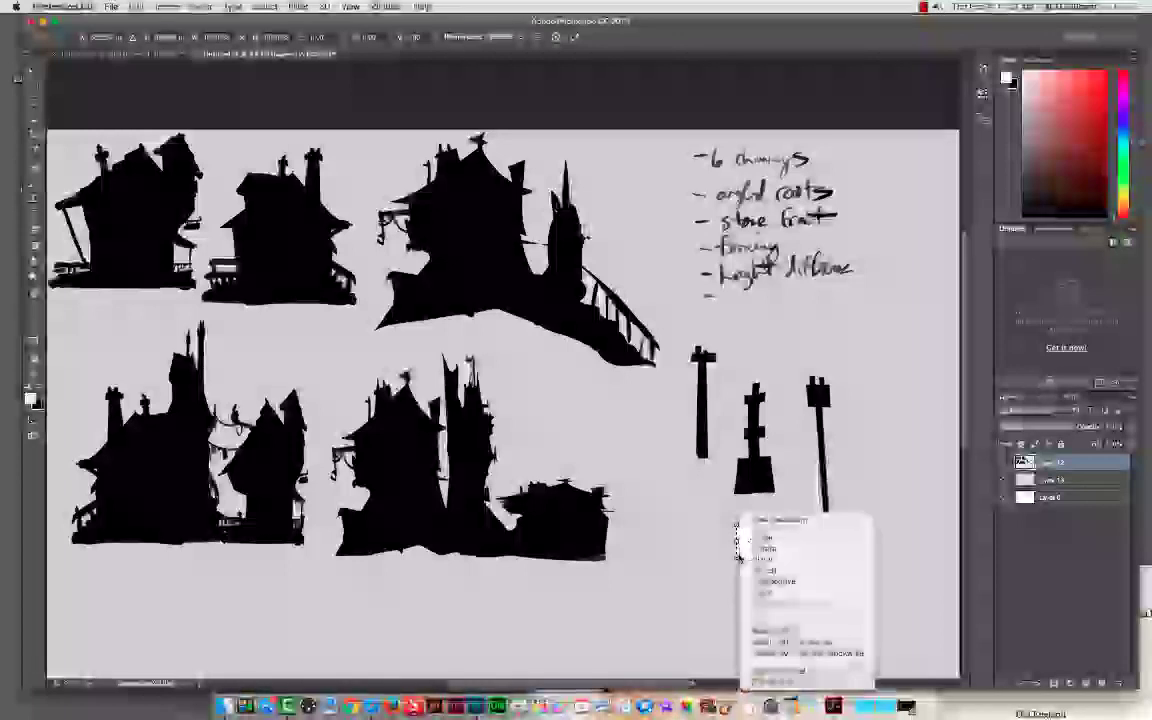
pyautogui.click(764, 571)
pyautogui.moveTo(736, 562); pyautogui.dragTo(765, 559)
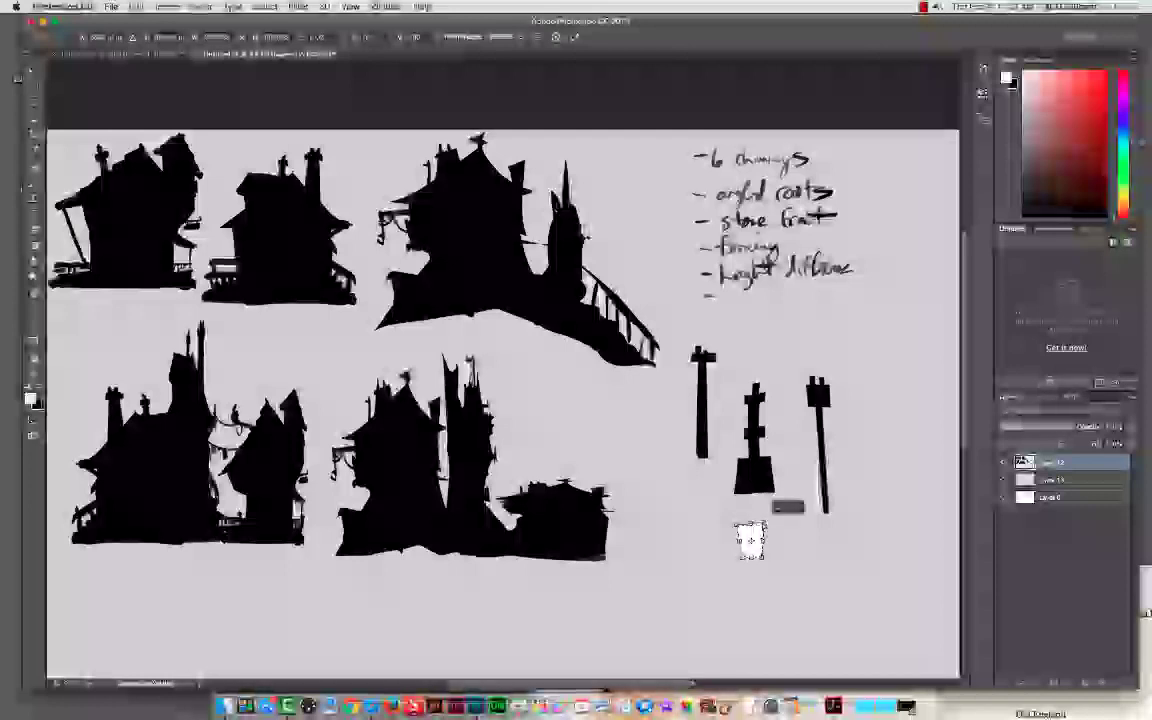
pyautogui.press('Return')
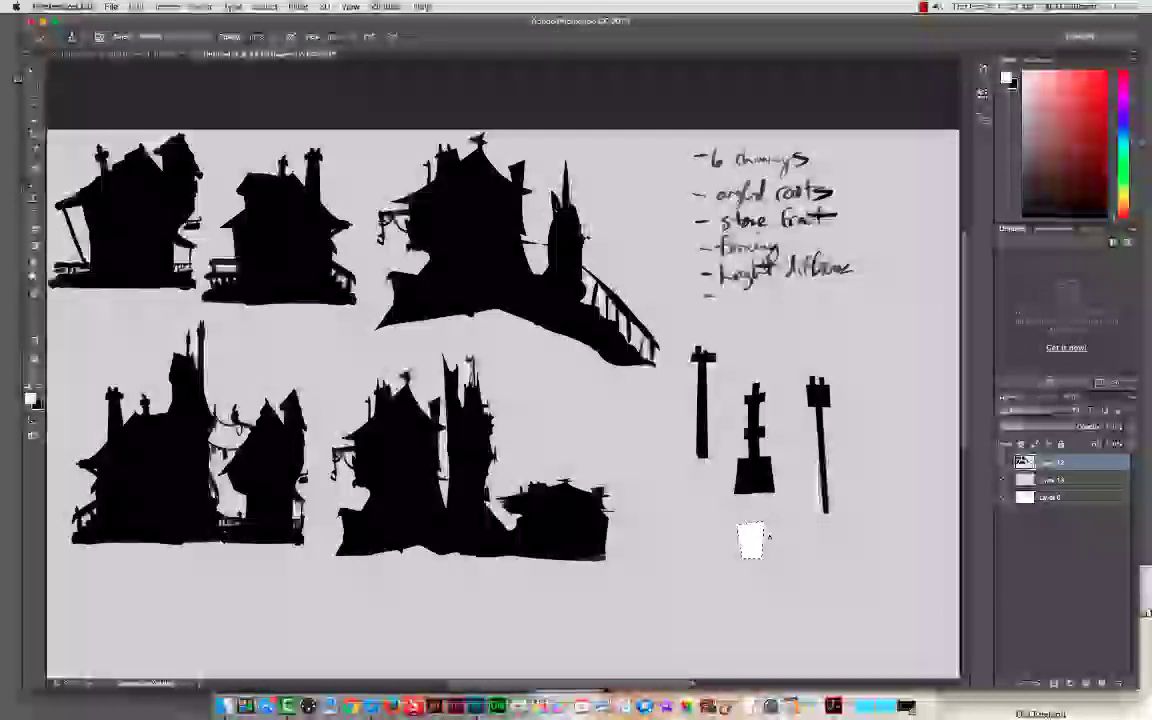
pyautogui.press('super+d')
pyautogui.press('l')
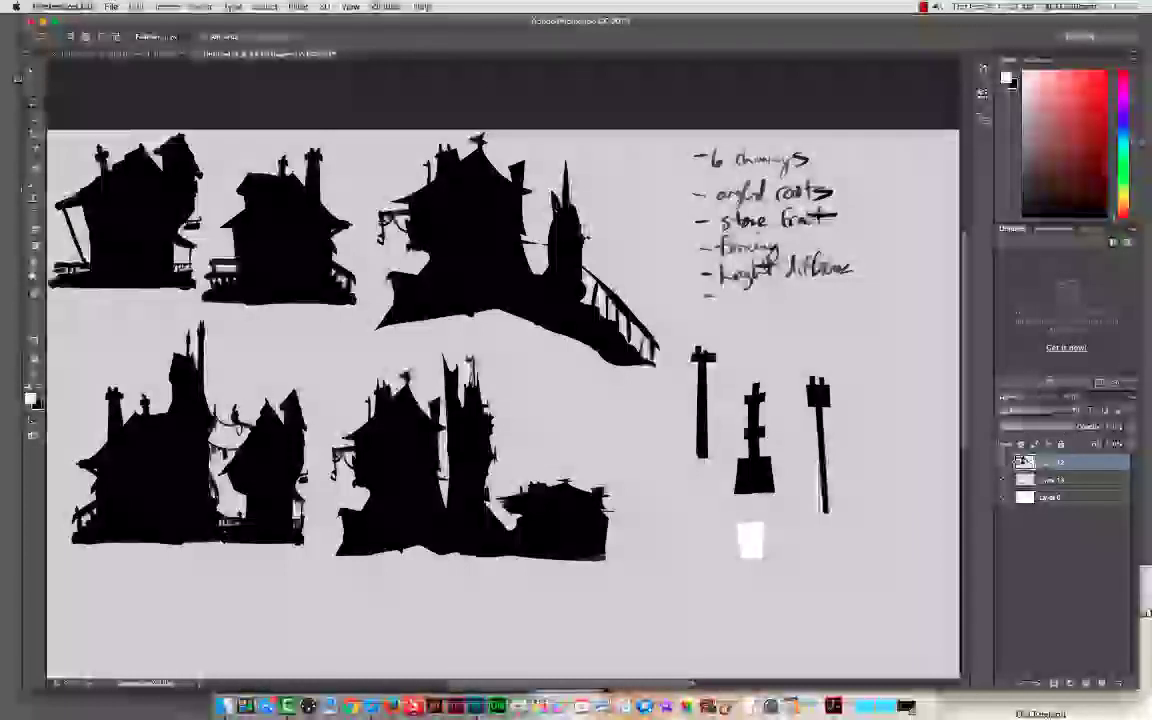
pyautogui.click(1007, 463)
pyautogui.click(1007, 463)
pyautogui.click(1007, 463)
pyautogui.click(1006, 462)
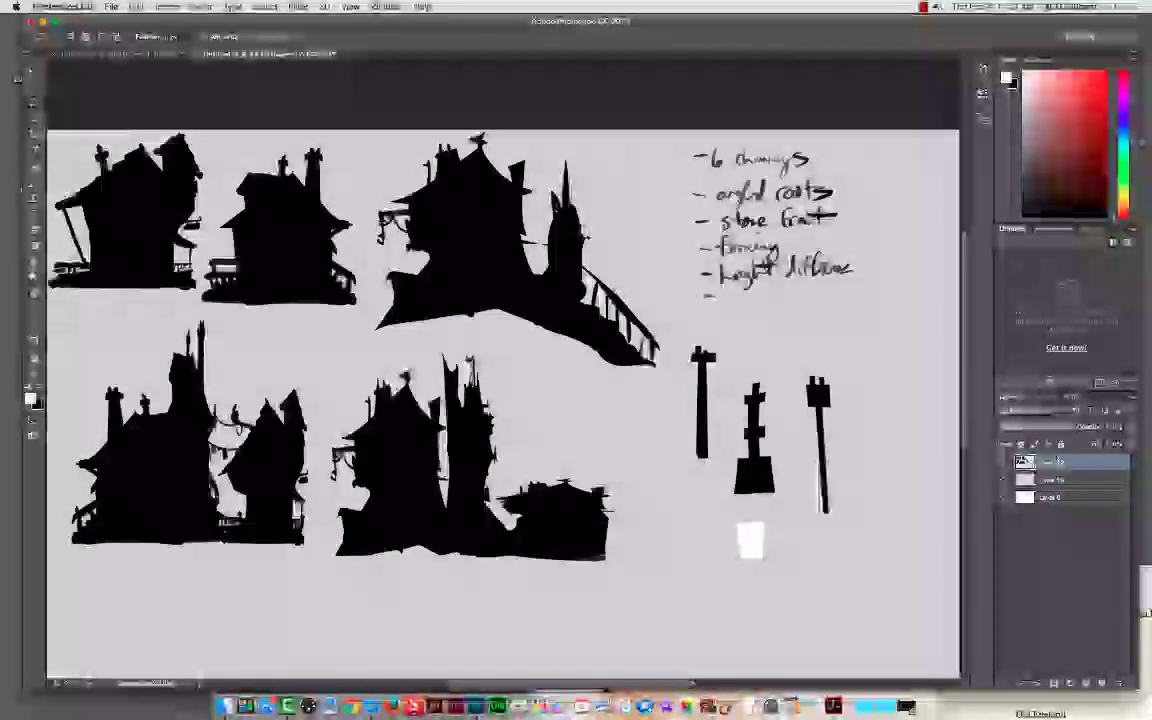
# Step: Lasso and copy the rightmost chimney, place the copy beside the lower-left building's left edge, and erase the copy's pronged top
pyautogui.moveTo(810, 312); pyautogui.dragTo(808, 316)
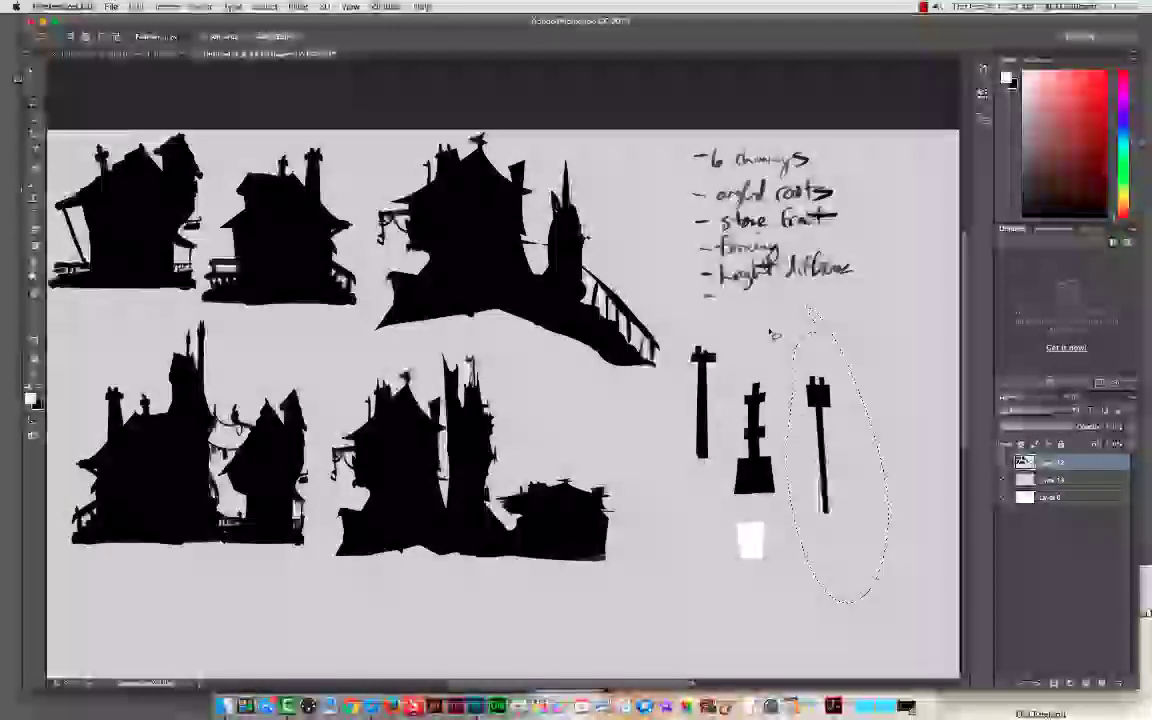
pyautogui.press('super+c')
pyautogui.press('super+v')
pyautogui.press('v')
pyautogui.moveTo(779, 437)
pyautogui.mouseDown()
pyautogui.moveTo(269, 394)
pyautogui.moveTo(193, 423)
pyautogui.moveTo(198, 446)
pyautogui.moveTo(96, 468)
pyautogui.moveTo(44, 416)
pyautogui.moveTo(54, 449)
pyautogui.moveTo(82, 447)
pyautogui.moveTo(62, 453)
pyautogui.mouseUp()
pyautogui.moveTo(154, 464); pyautogui.dragTo(160, 460)
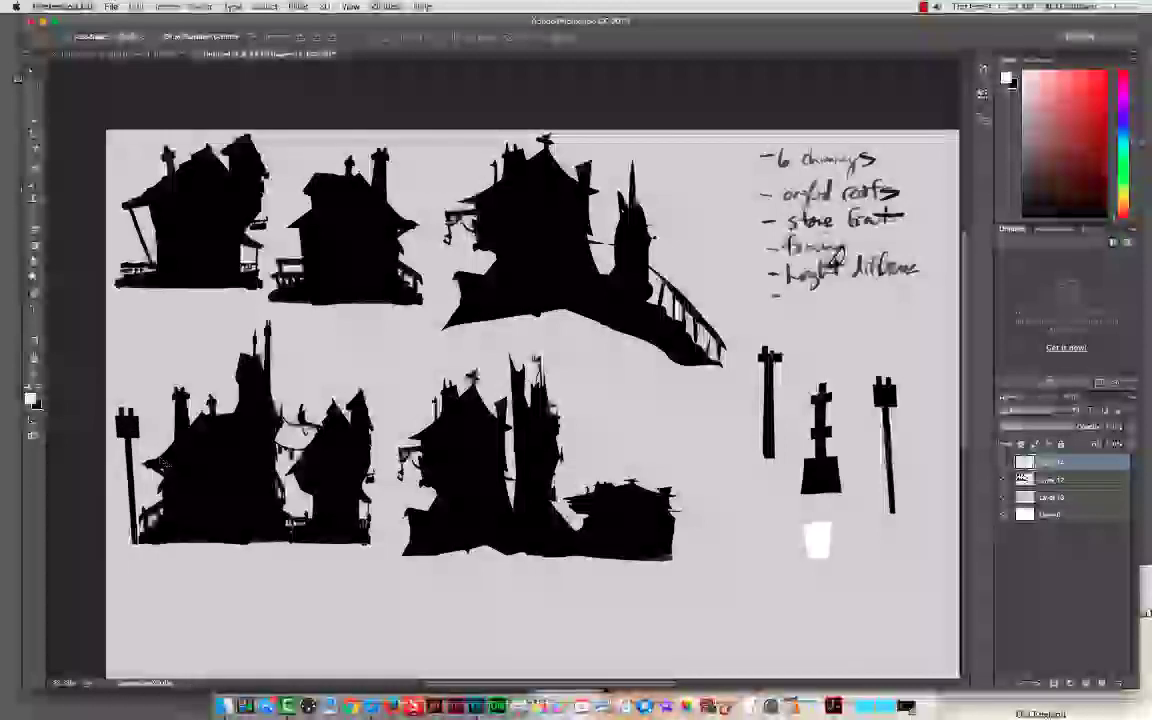
pyautogui.press('b')
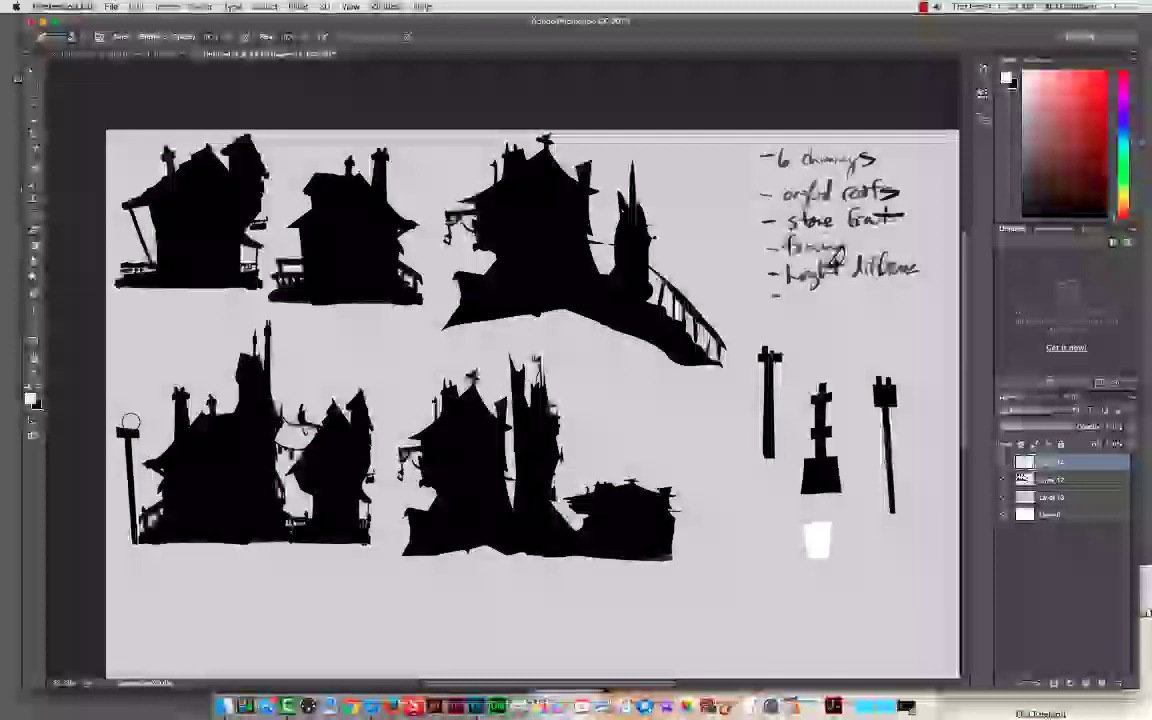
pyautogui.press('b')
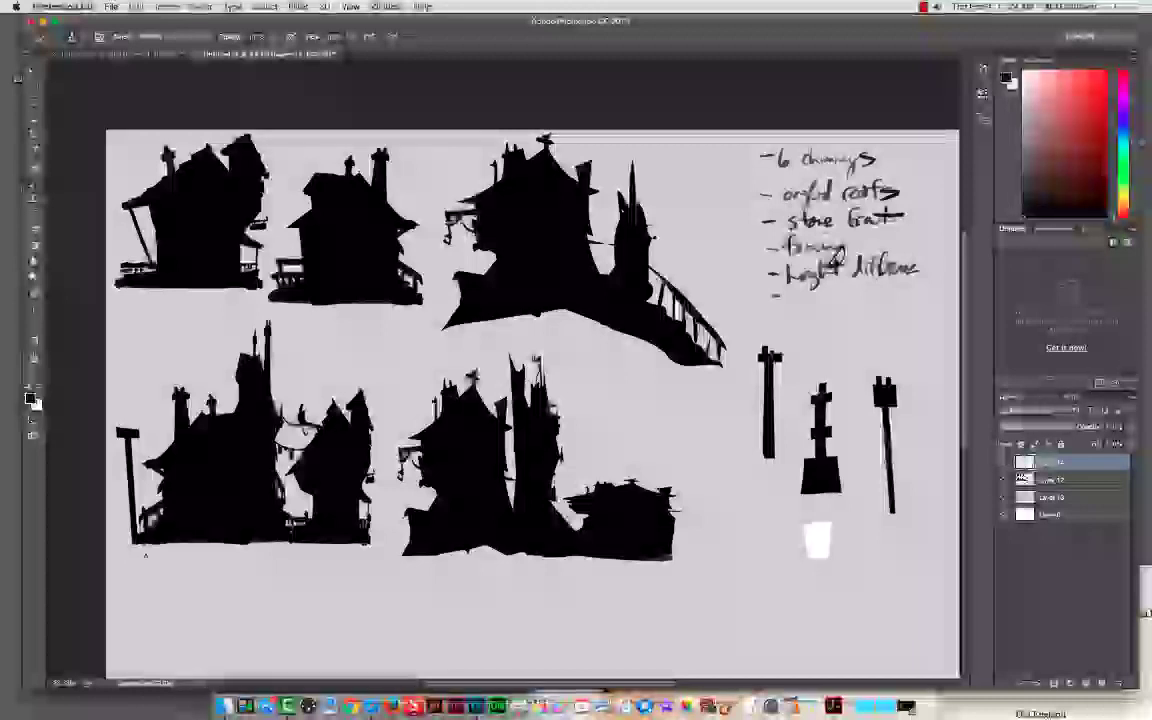
# Step: Marquee the middle chimney, merge the pasted post layer into the silhouette layer, and duplicate the chimney onto its own layer
pyautogui.press('m')
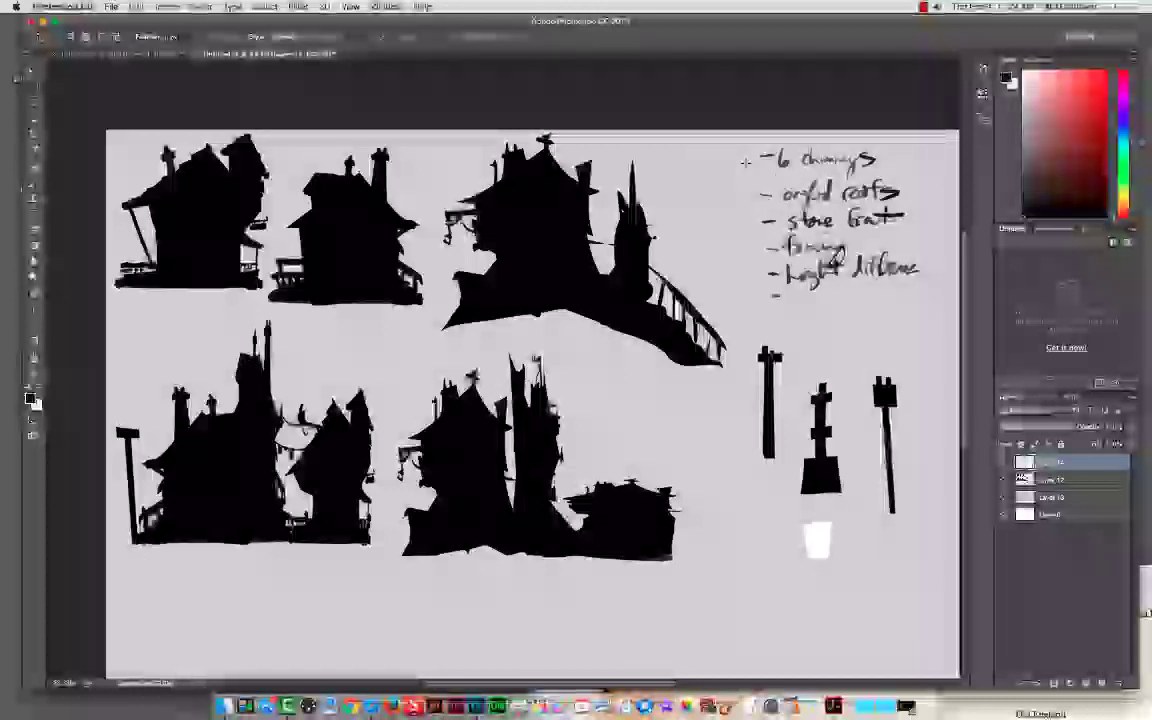
pyautogui.moveTo(796, 371); pyautogui.dragTo(856, 510)
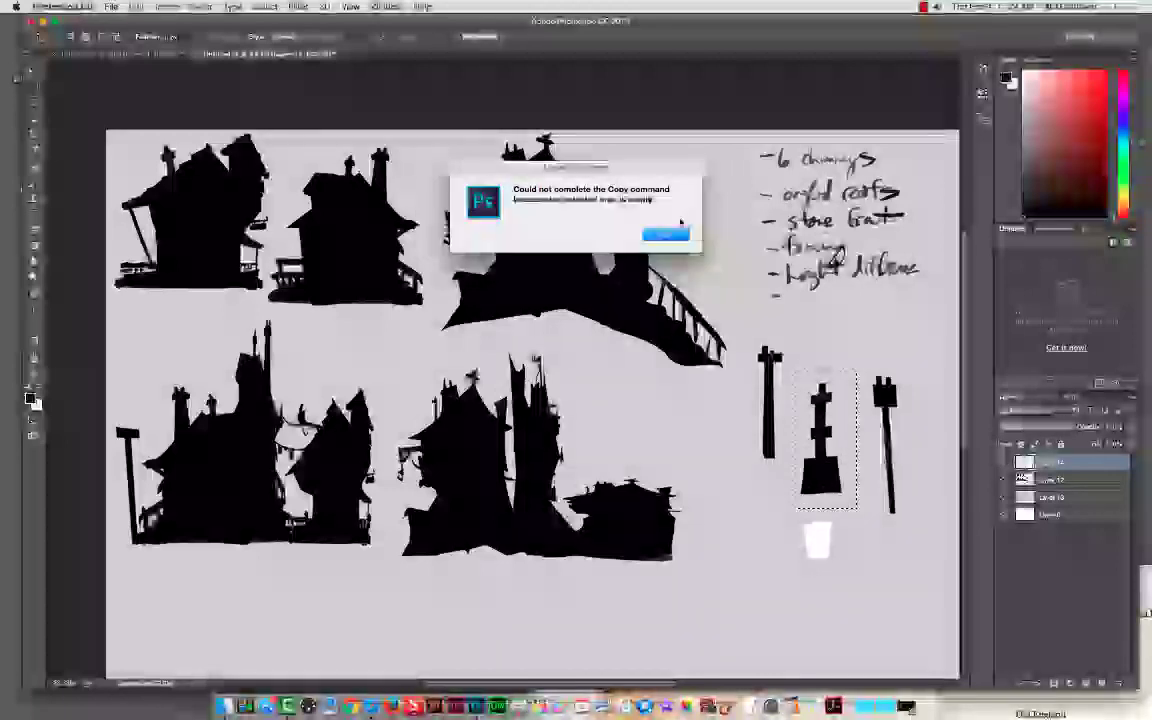
pyautogui.press('Return')
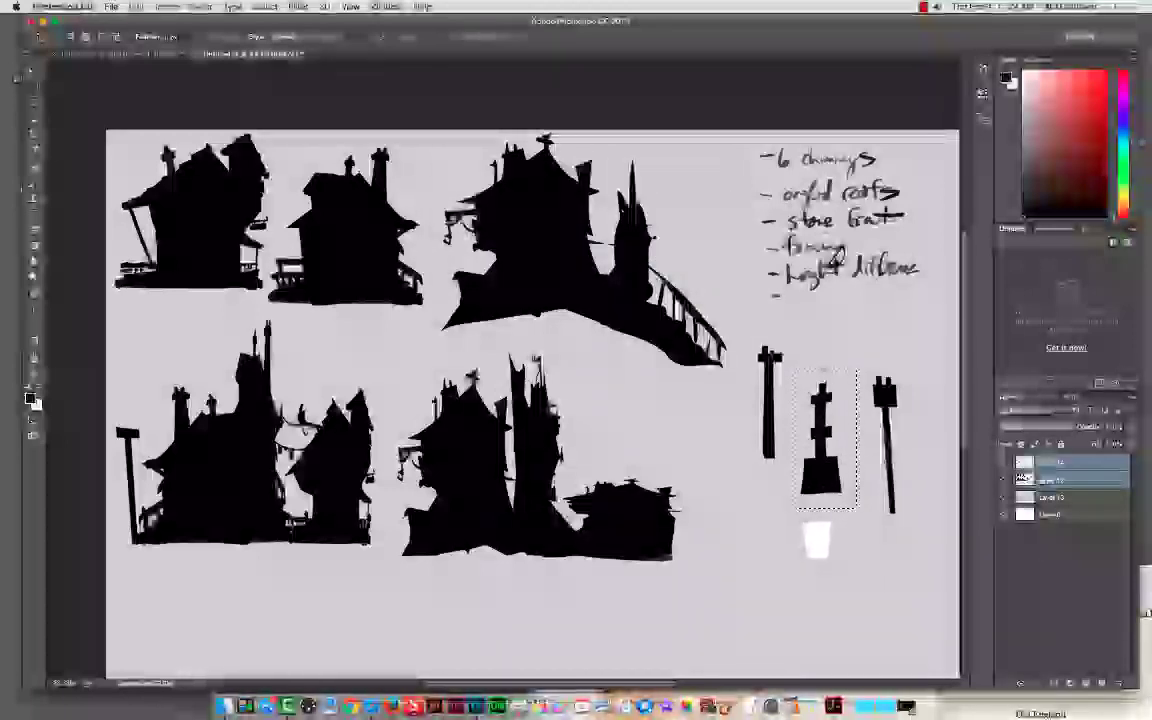
pyautogui.press('super+e')
pyautogui.press('super+j')
pyautogui.press('v')
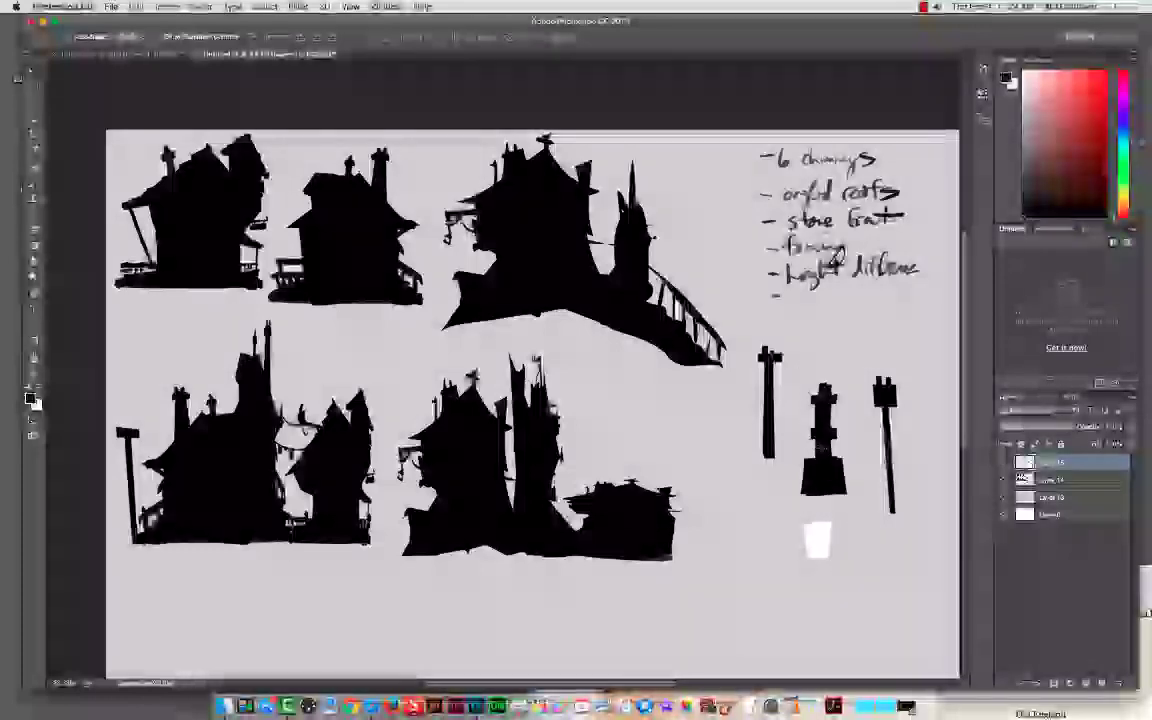
# Step: Scale the middle chimney copy down and place it on the right eave of the upper row's second building
pyautogui.moveTo(808, 440); pyautogui.dragTo(429, 224)
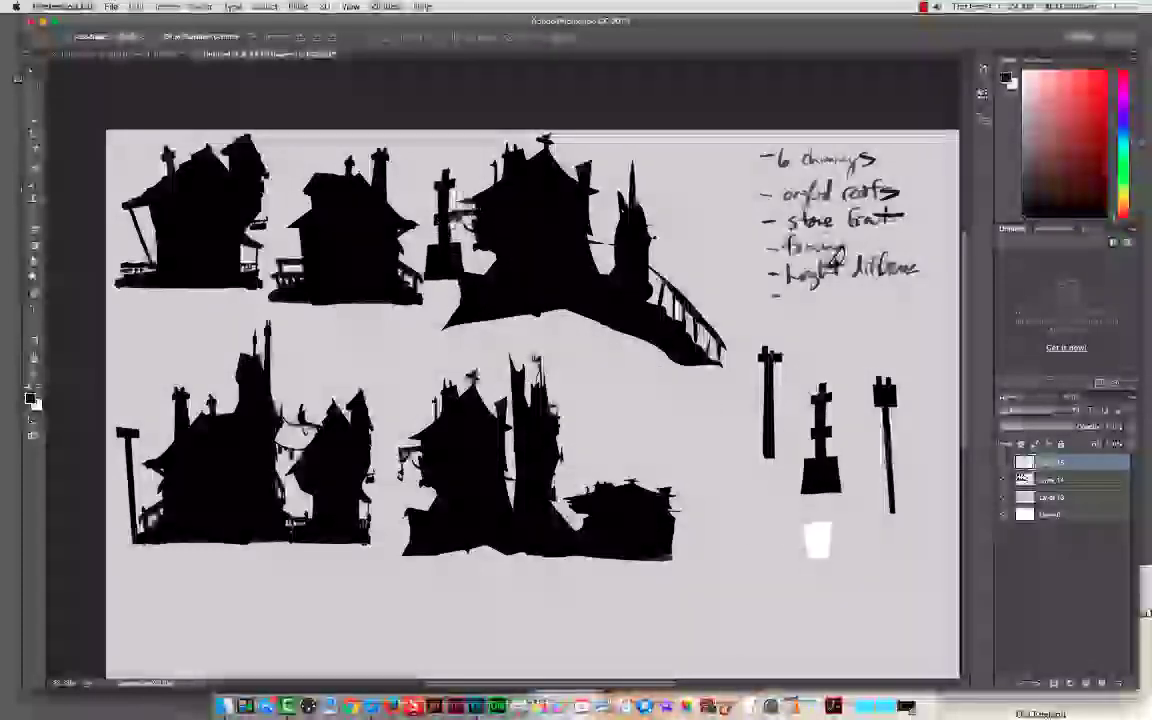
pyautogui.scroll(5, 429, 224)
pyautogui.moveTo(425, 300); pyautogui.dragTo(330, 303)
pyautogui.scroll(2, 312, 258)
pyautogui.press('super+t')
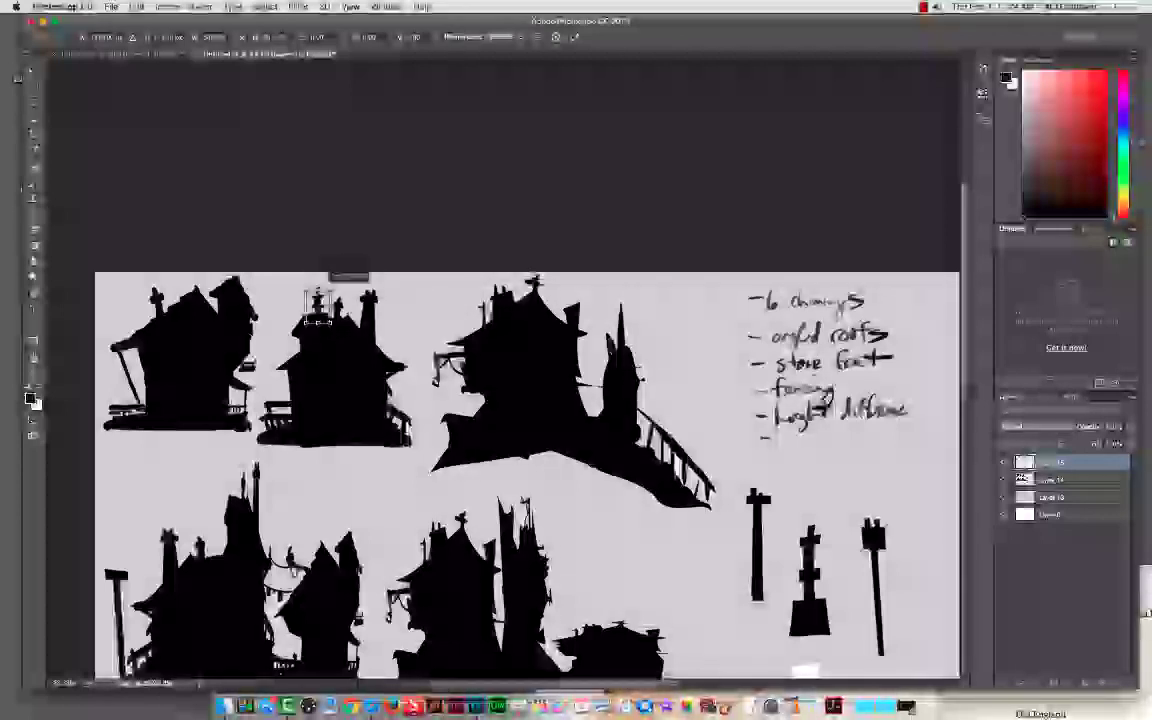
pyautogui.press('Return')
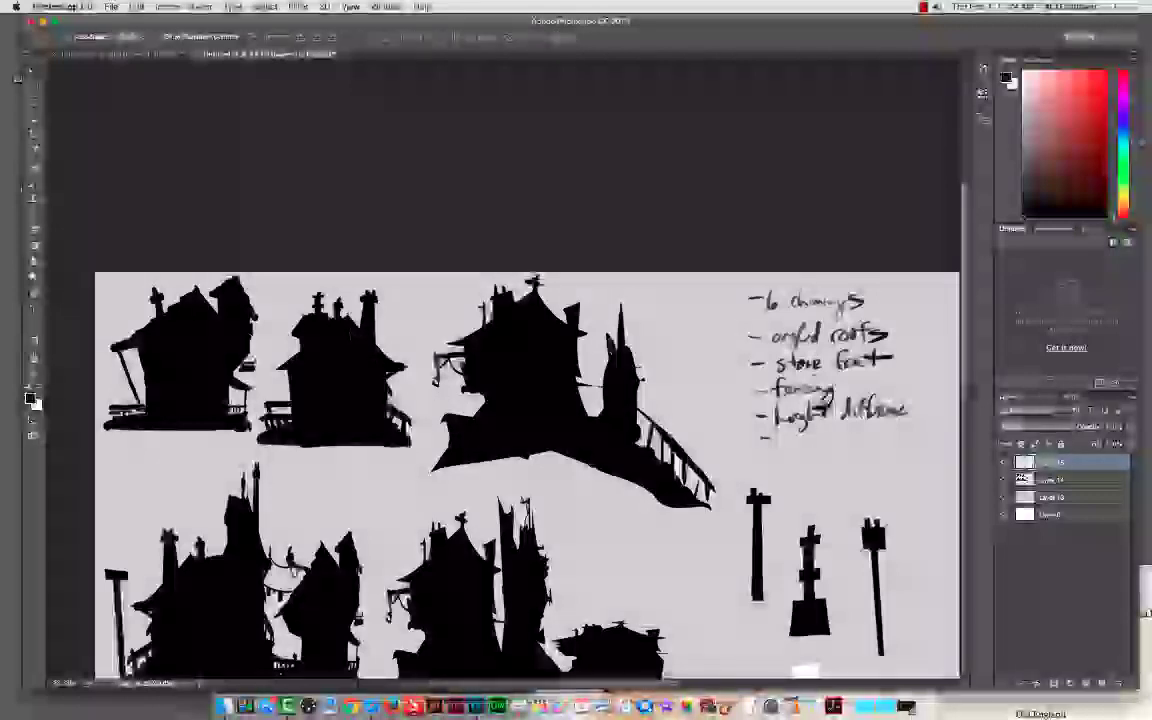
pyautogui.moveTo(324, 310); pyautogui.dragTo(397, 340)
pyautogui.scroll(-3, 476, 346)
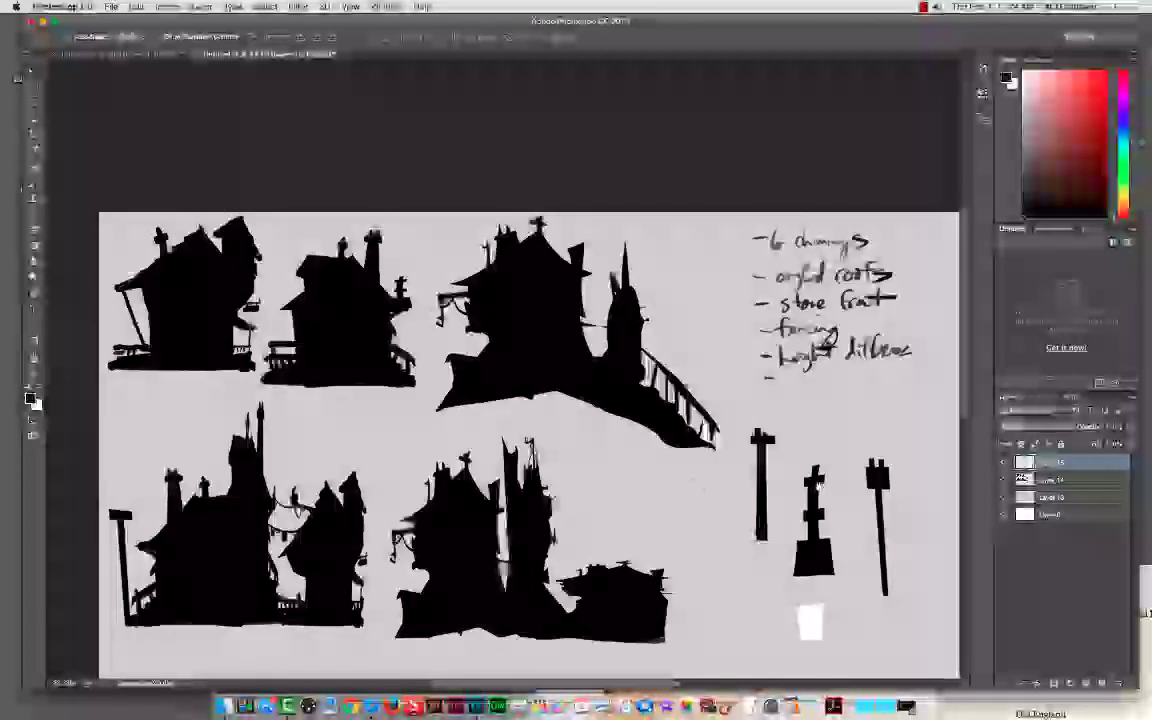
# Step: Lasso the white window shape, merge the small chimney layer into the silhouettes, and paste a copy of the window
pyautogui.hscroll(5, 687, 561)
pyautogui.scroll(-2, 687, 561)
pyautogui.press('b')
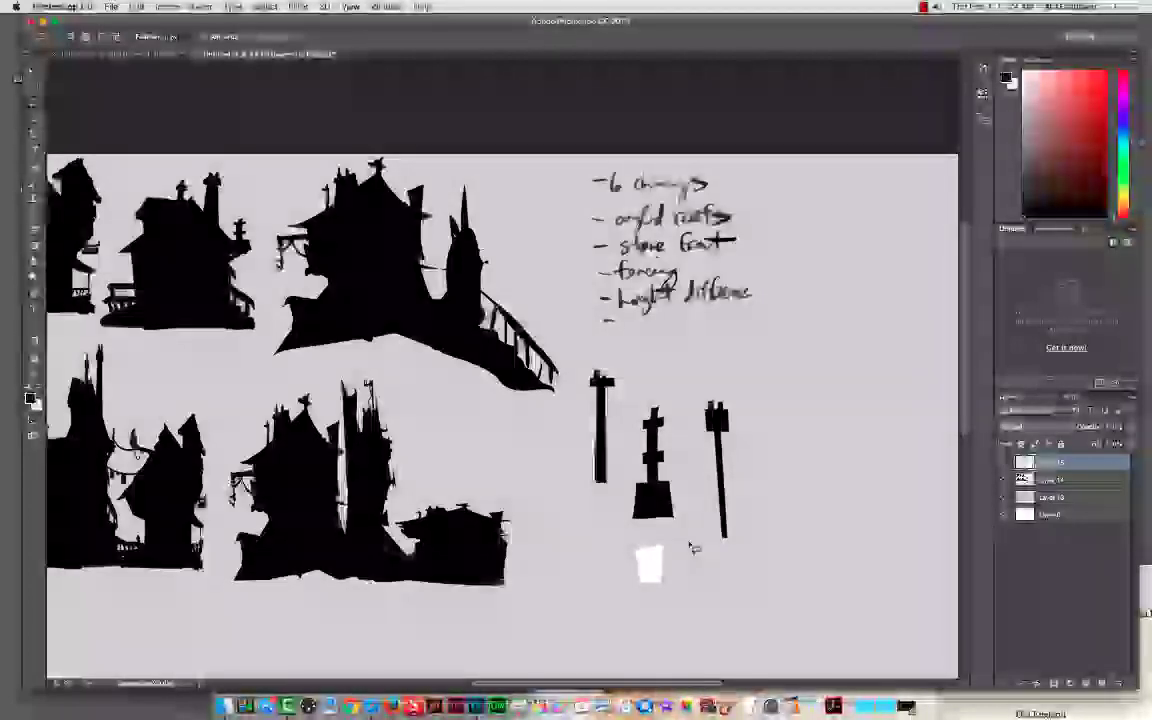
pyautogui.press('super+c')
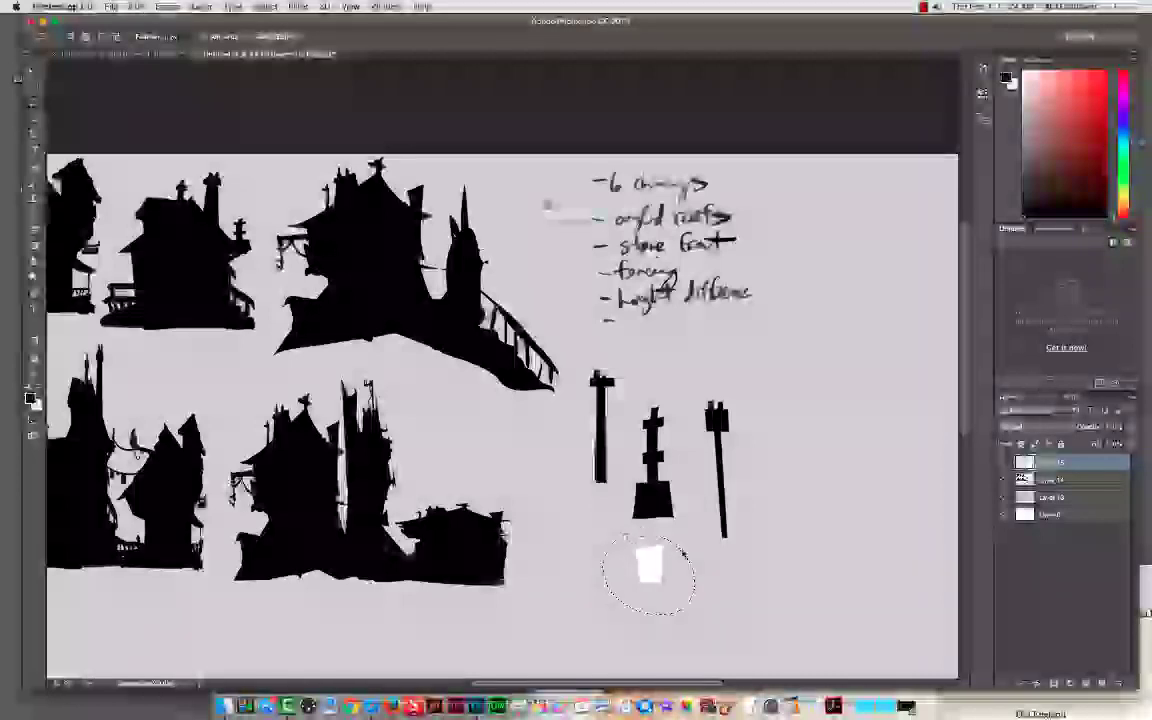
pyautogui.press('Return')
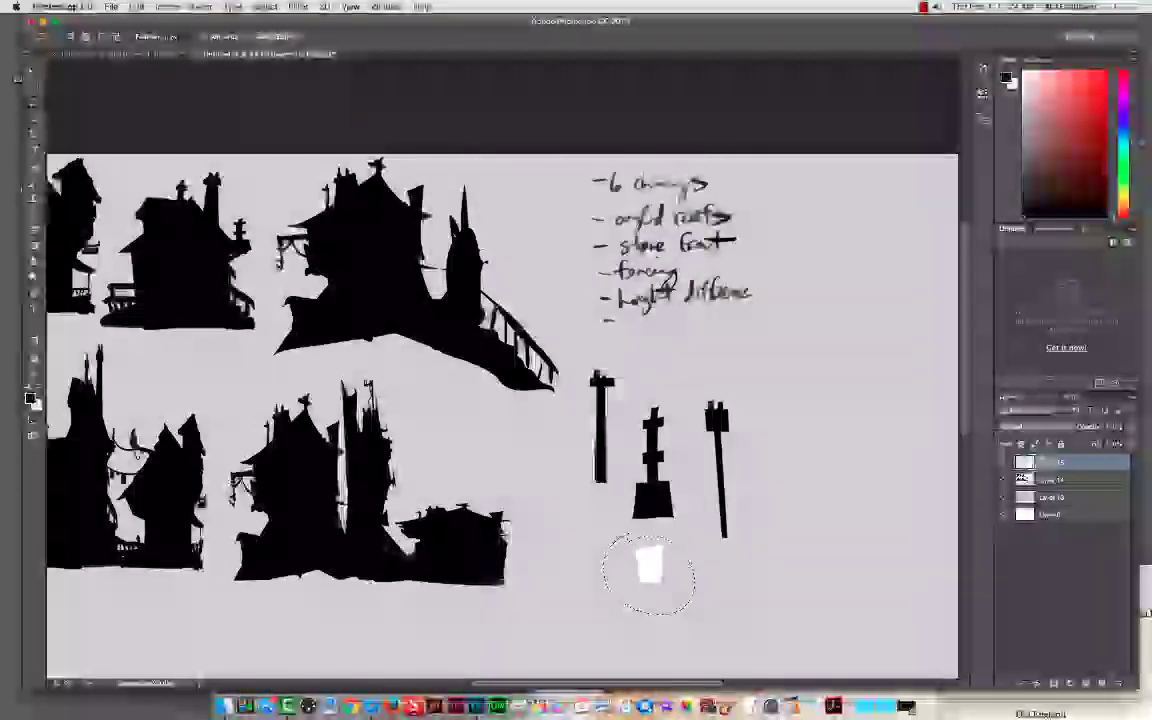
pyautogui.keyDown('shift'); pyautogui.click(1057, 481); pyautogui.keyUp('shift')
pyautogui.press('super+e')
pyautogui.press('super+c')
pyautogui.press('super+v')
# Step: Move the window copy onto the lower middle building's left upper wall and scale it into a small, narrow window
pyautogui.press('v')
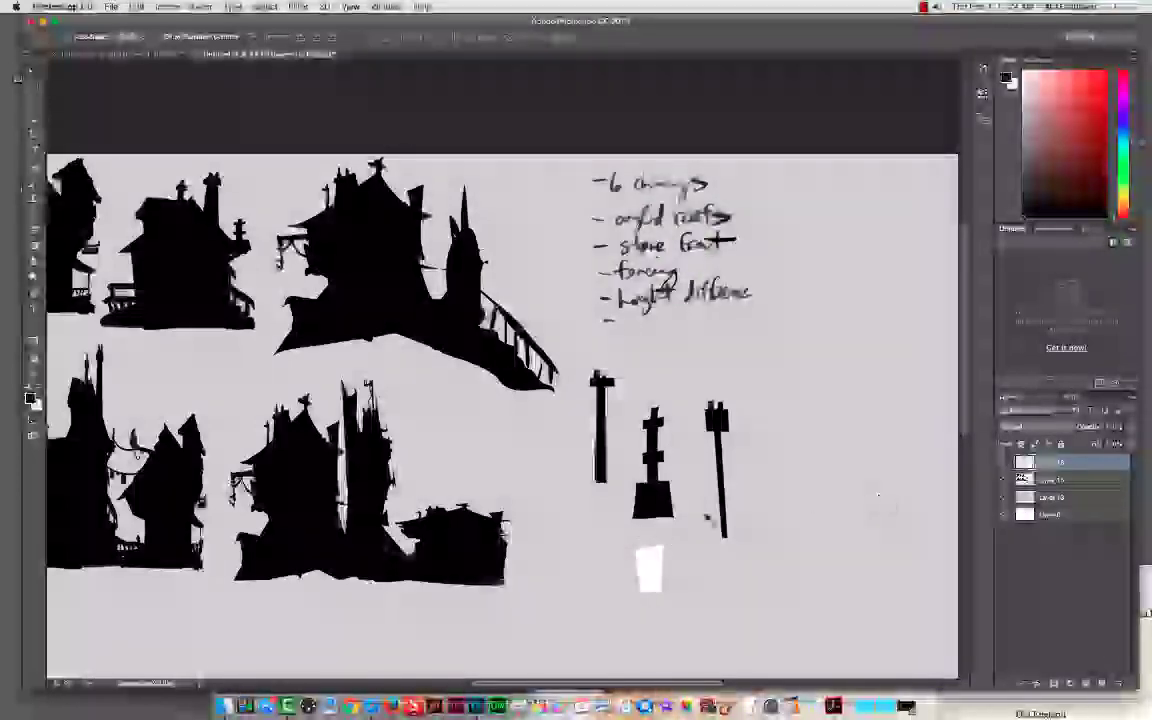
pyautogui.moveTo(653, 557); pyautogui.dragTo(451, 457)
pyautogui.press('super+t')
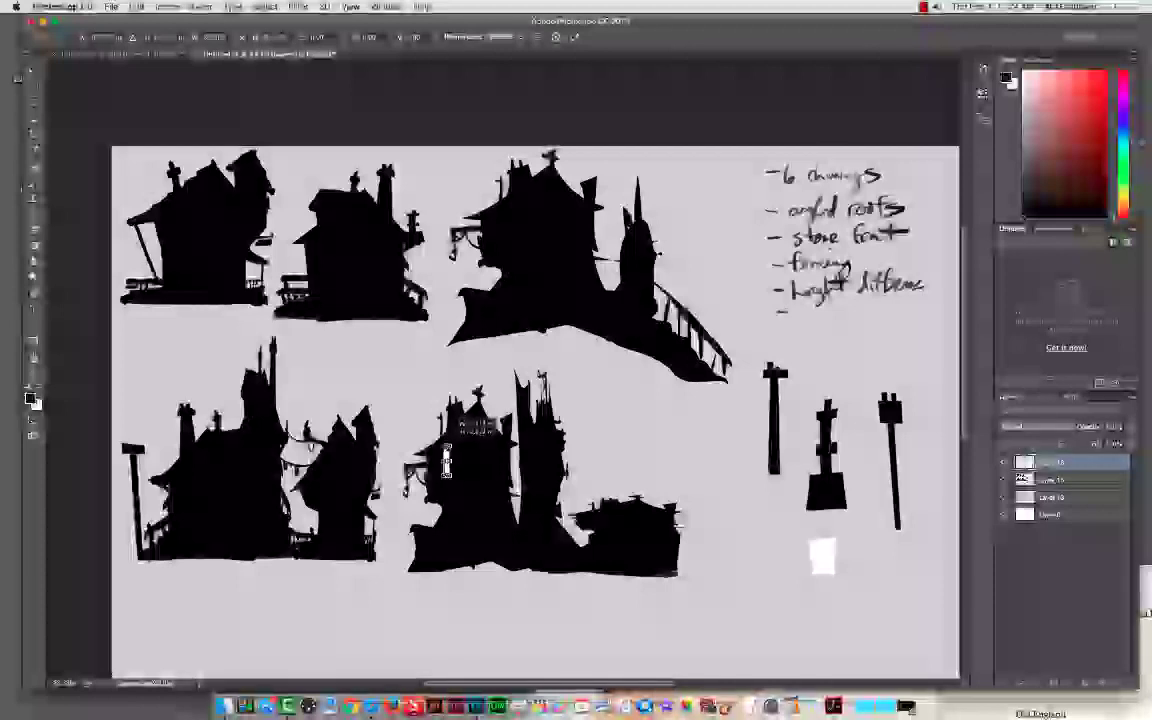
pyautogui.press('Return')
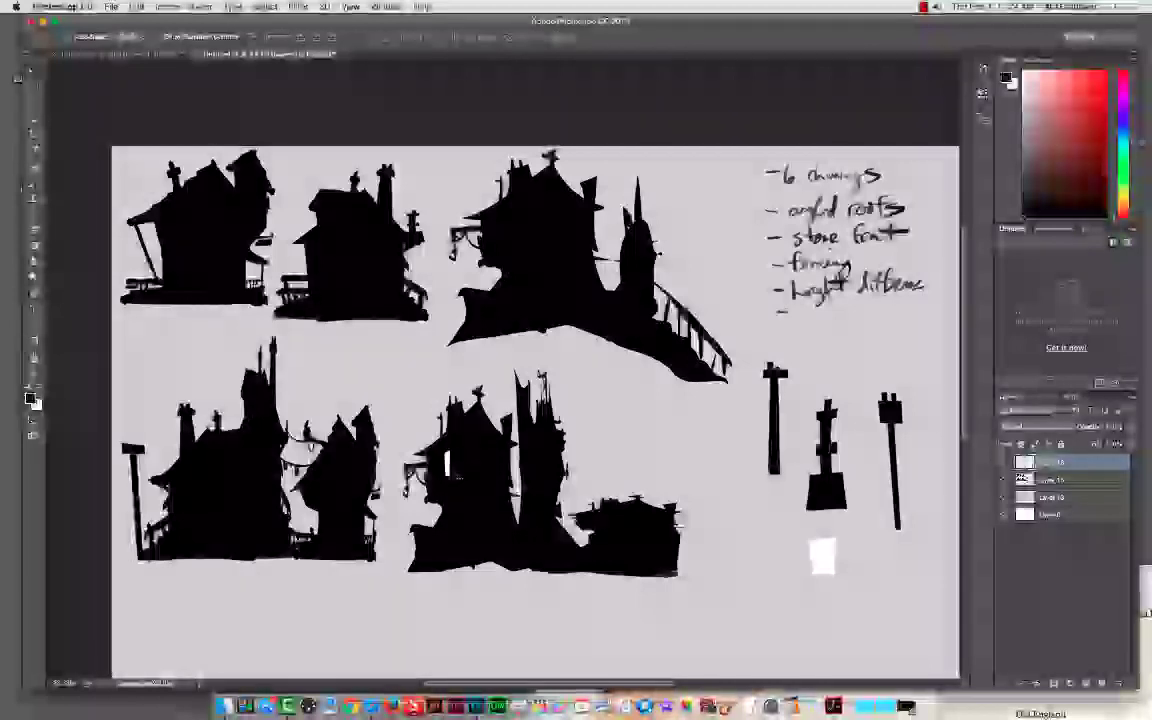
# Step: Duplicate the small window, place the copy just right of the first one, and flip it
pyautogui.press('m')
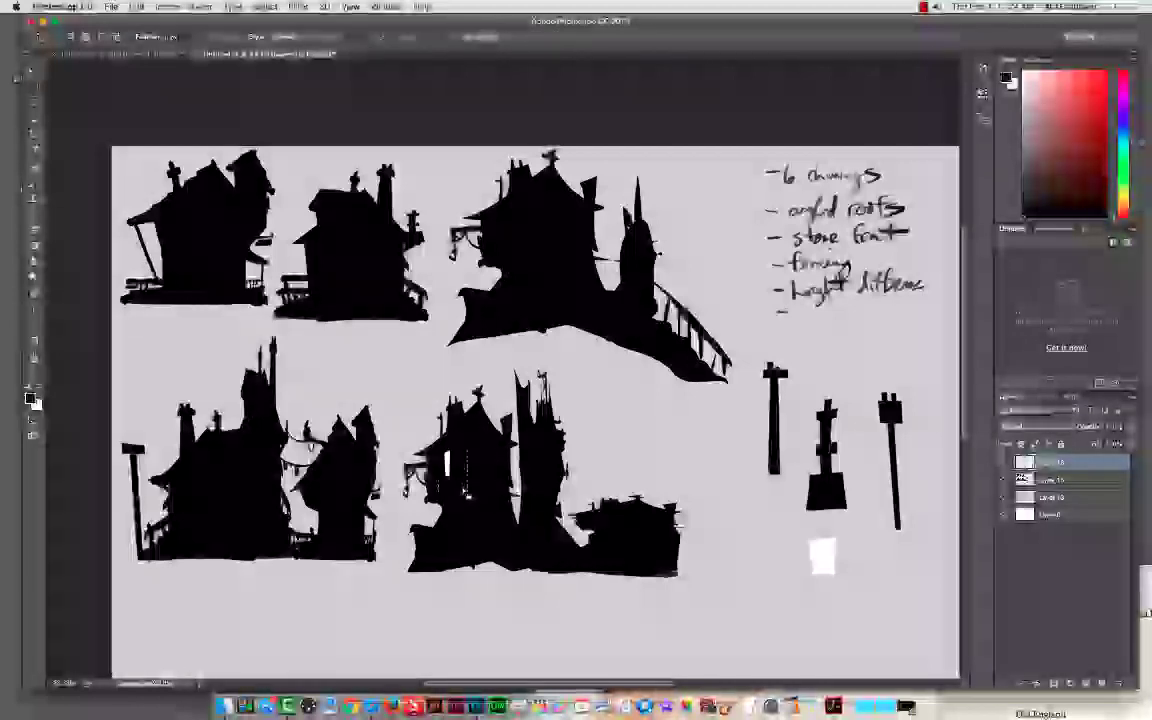
pyautogui.press('super+c')
pyautogui.press('super+v')
pyautogui.press('v')
pyautogui.moveTo(449, 467); pyautogui.dragTo(468, 467)
pyautogui.press('super+t')
pyautogui.press('super+t')
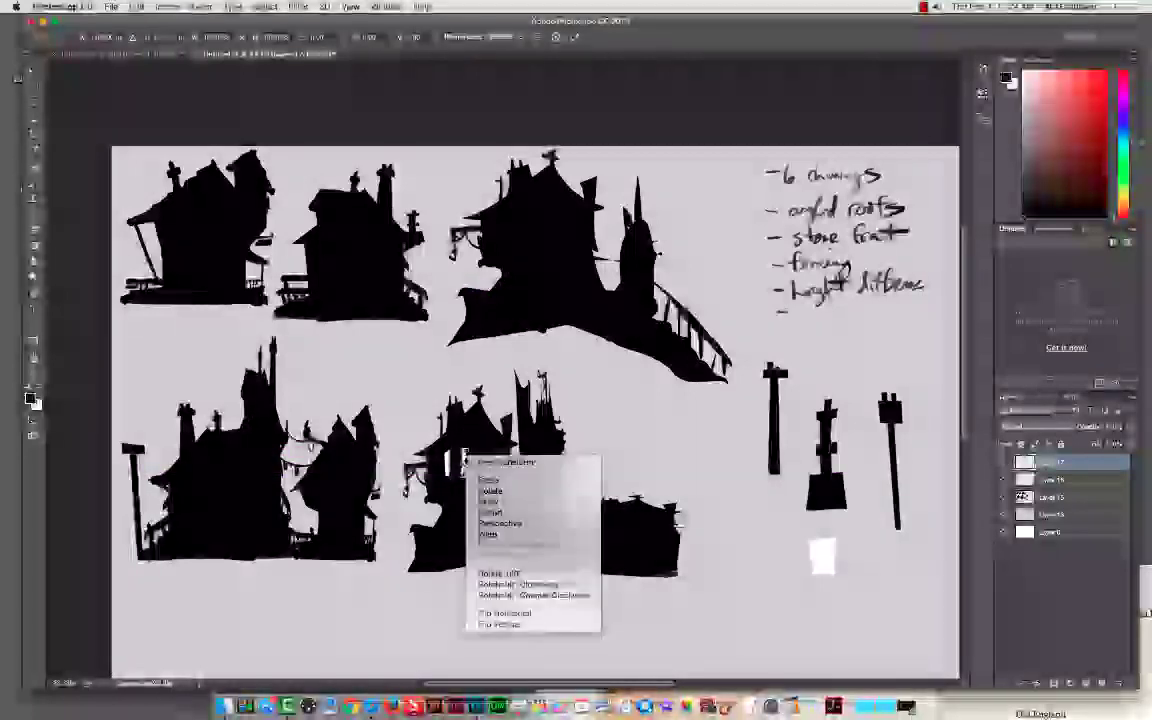
pyautogui.rightClick(465, 457)
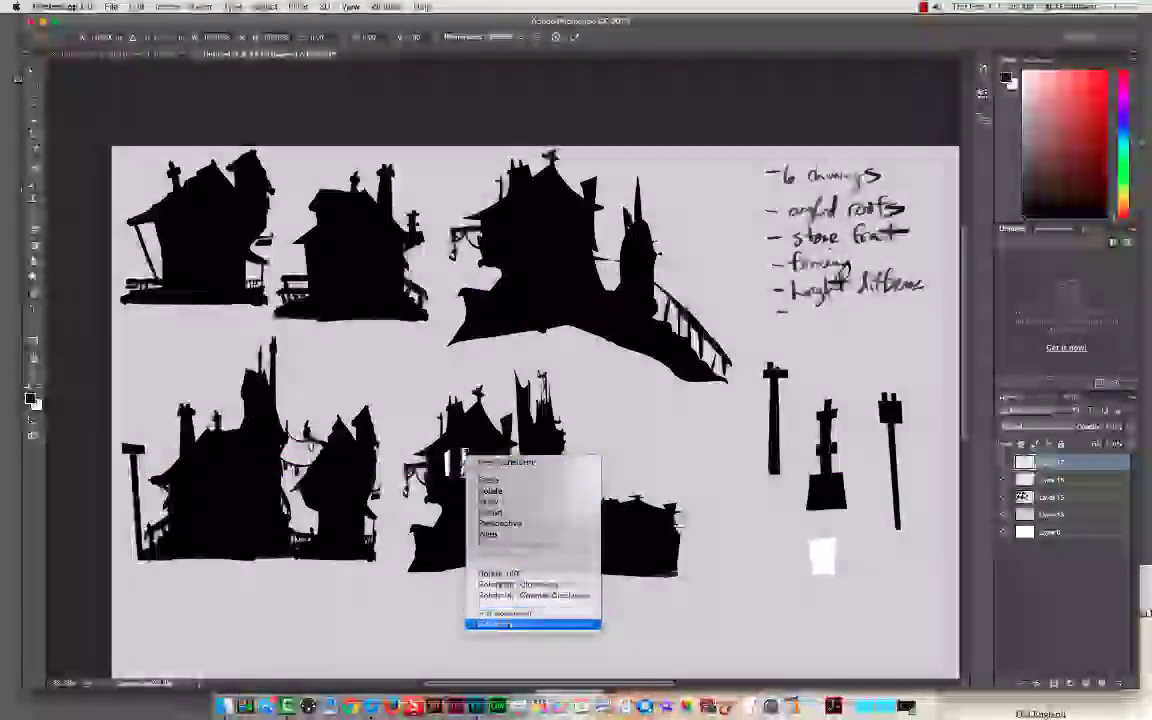
pyautogui.click(507, 612)
pyautogui.press('Return')
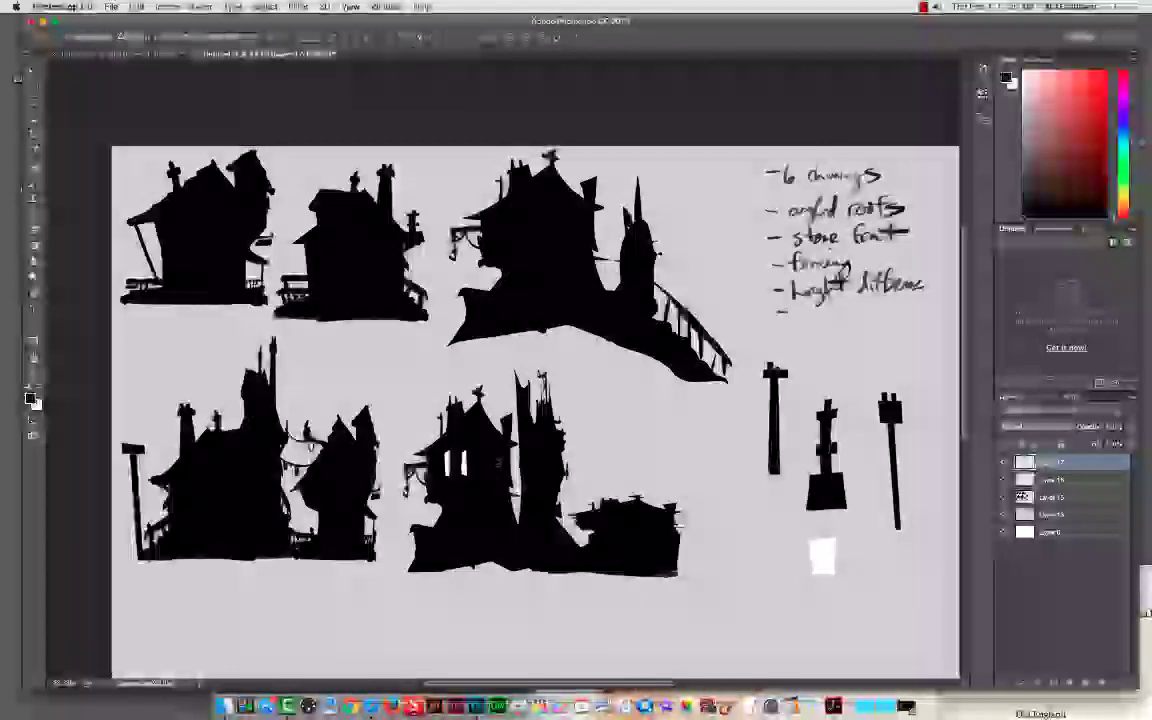
# Step: Add a third window to the right of the pair, reshape it wider at the top, and merge all window layers into the silhouettes
pyautogui.press('m')
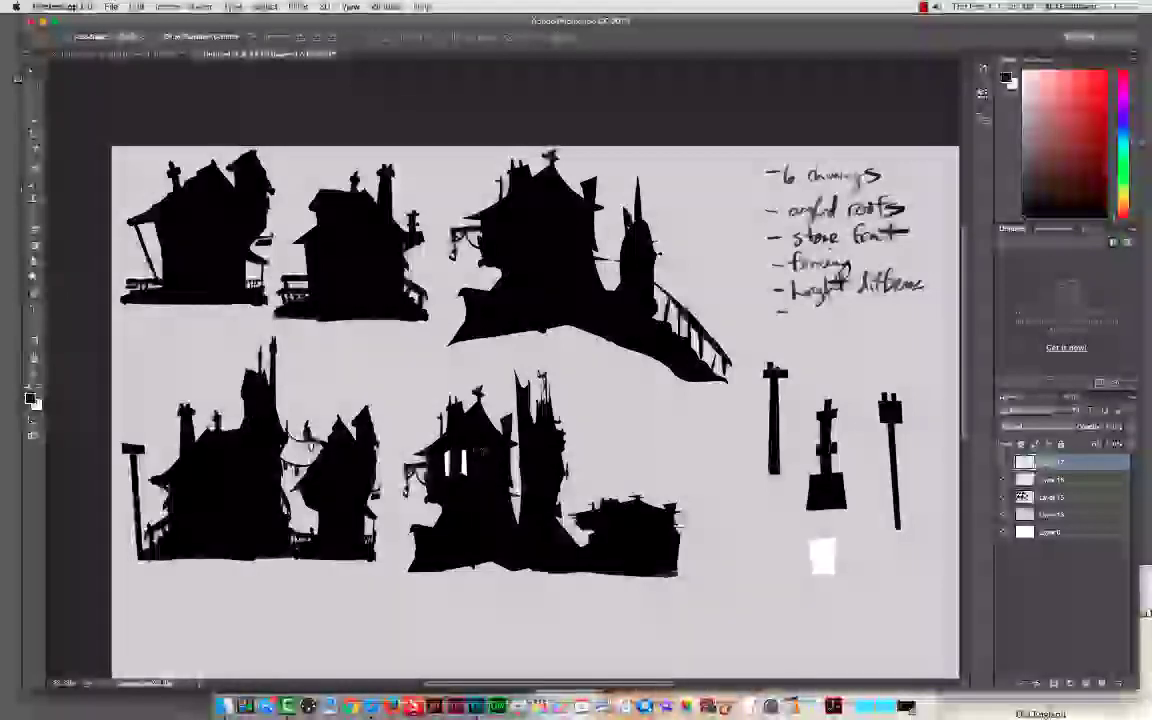
pyautogui.press('super+j')
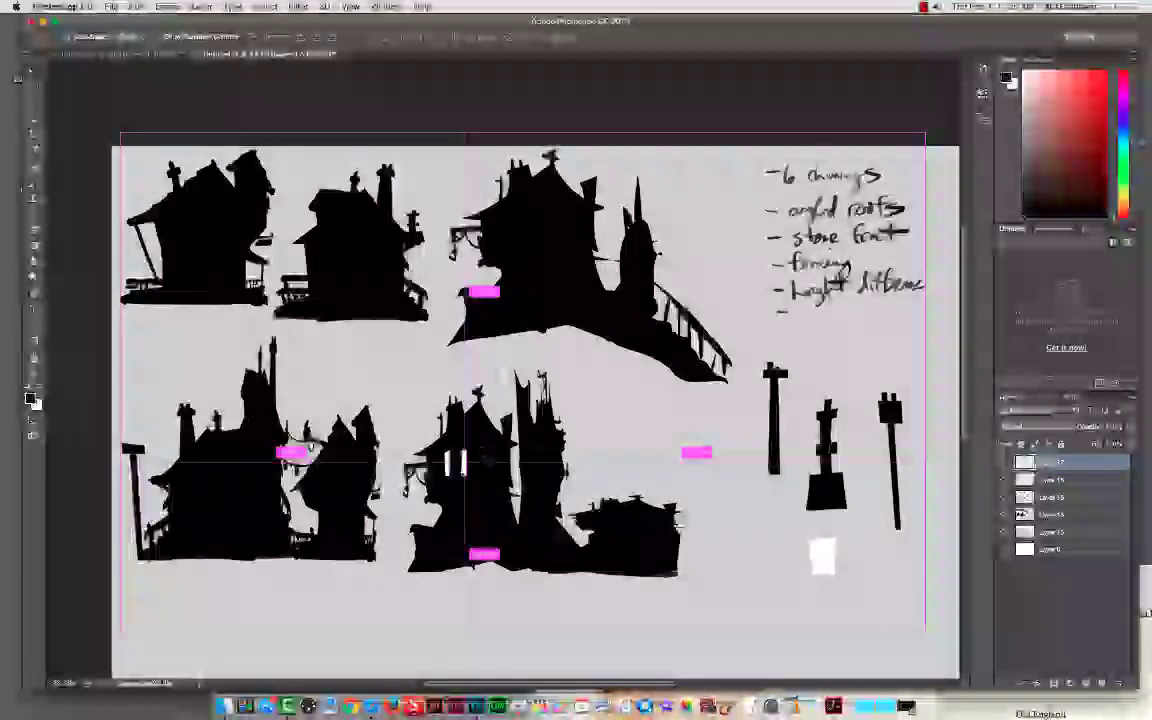
pyautogui.moveTo(434, 547); pyautogui.dragTo(481, 471)
pyautogui.press('super+t')
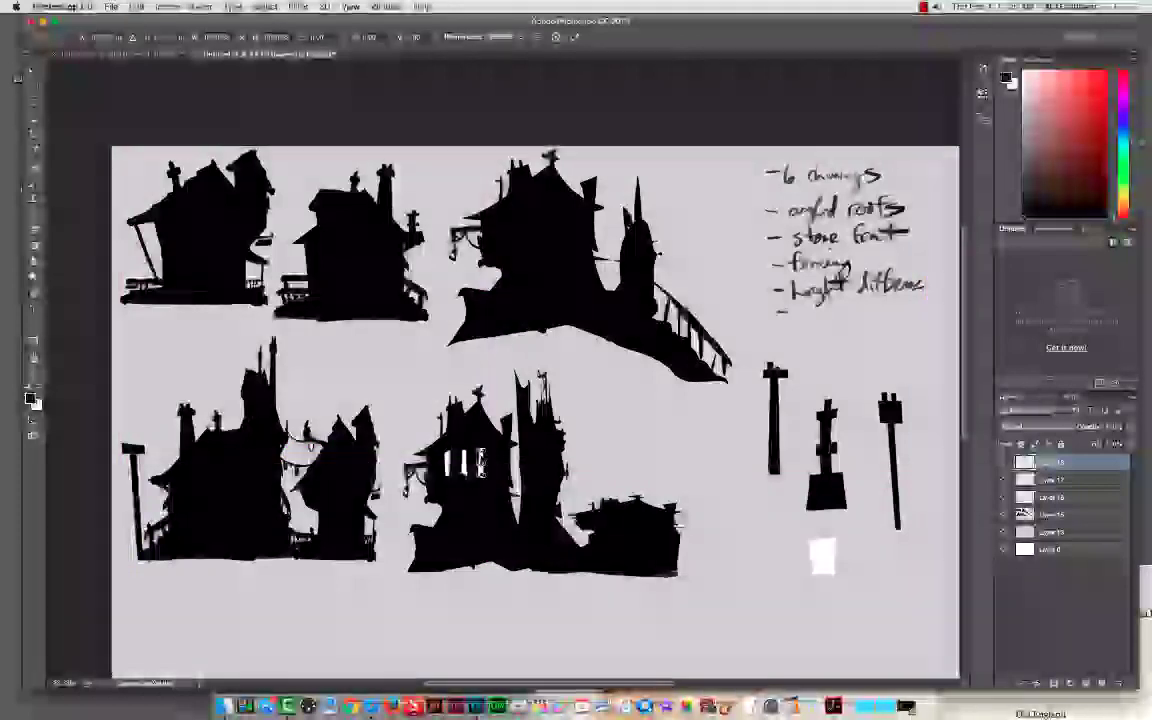
pyautogui.rightClick(483, 456)
pyautogui.click(525, 522)
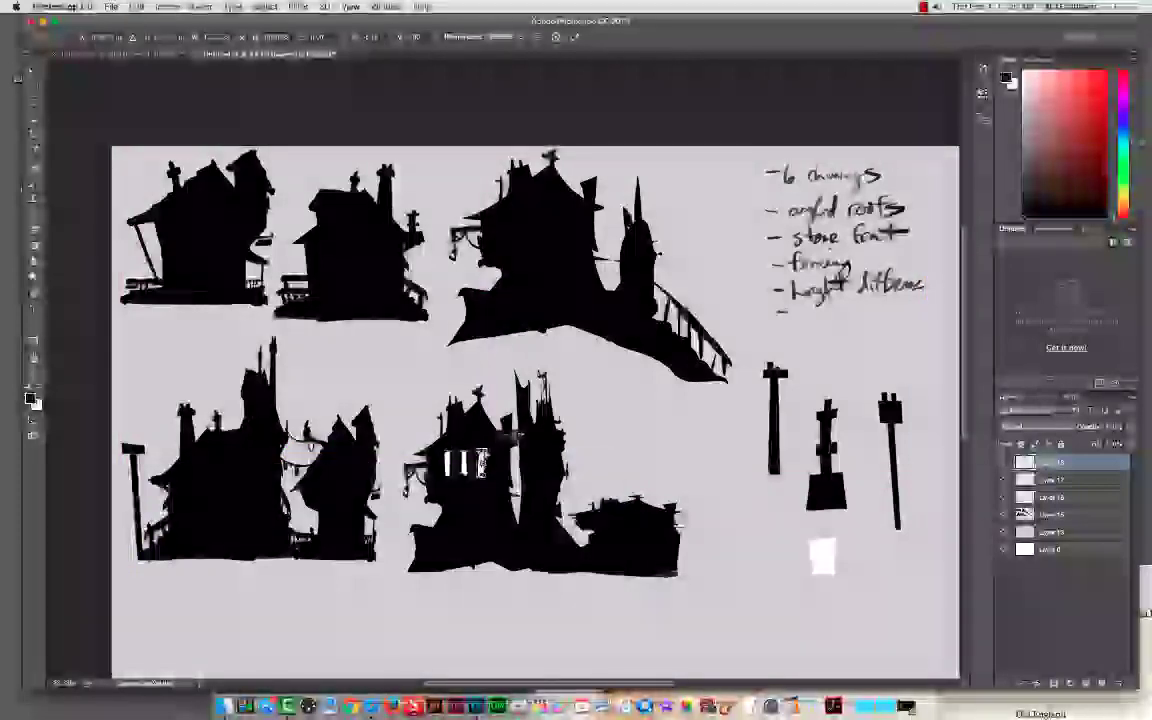
pyautogui.press('Return')
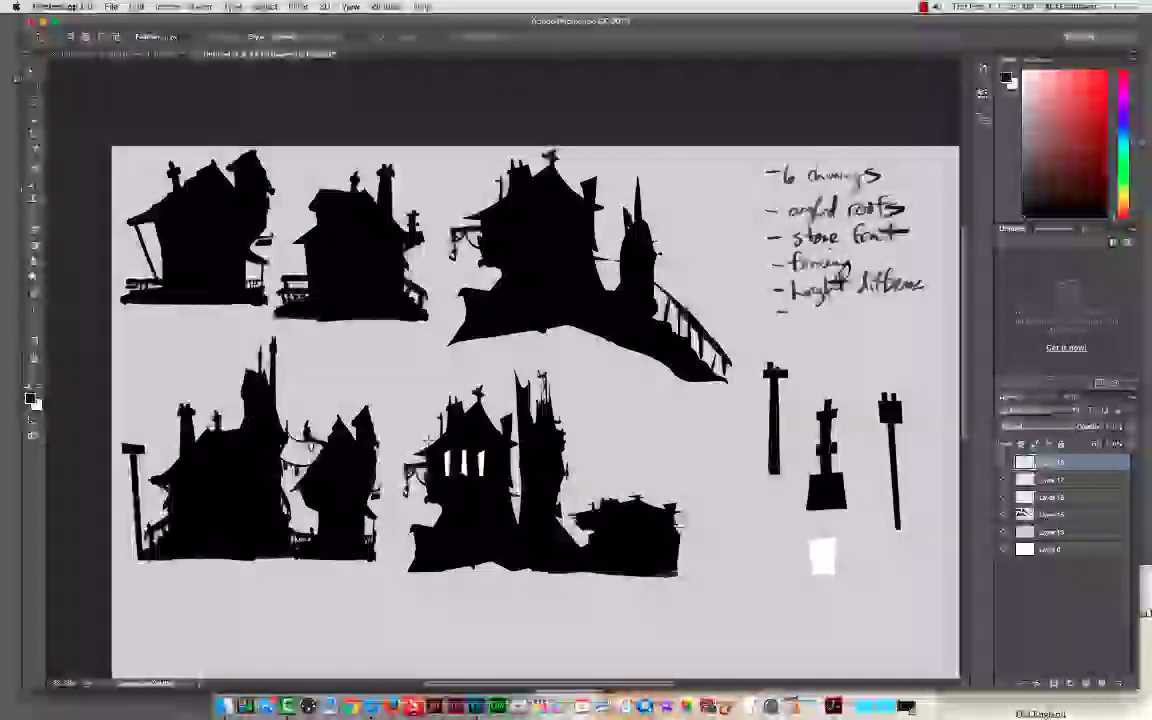
pyautogui.keyDown('shift'); pyautogui.click(1070, 515); pyautogui.keyUp('shift')
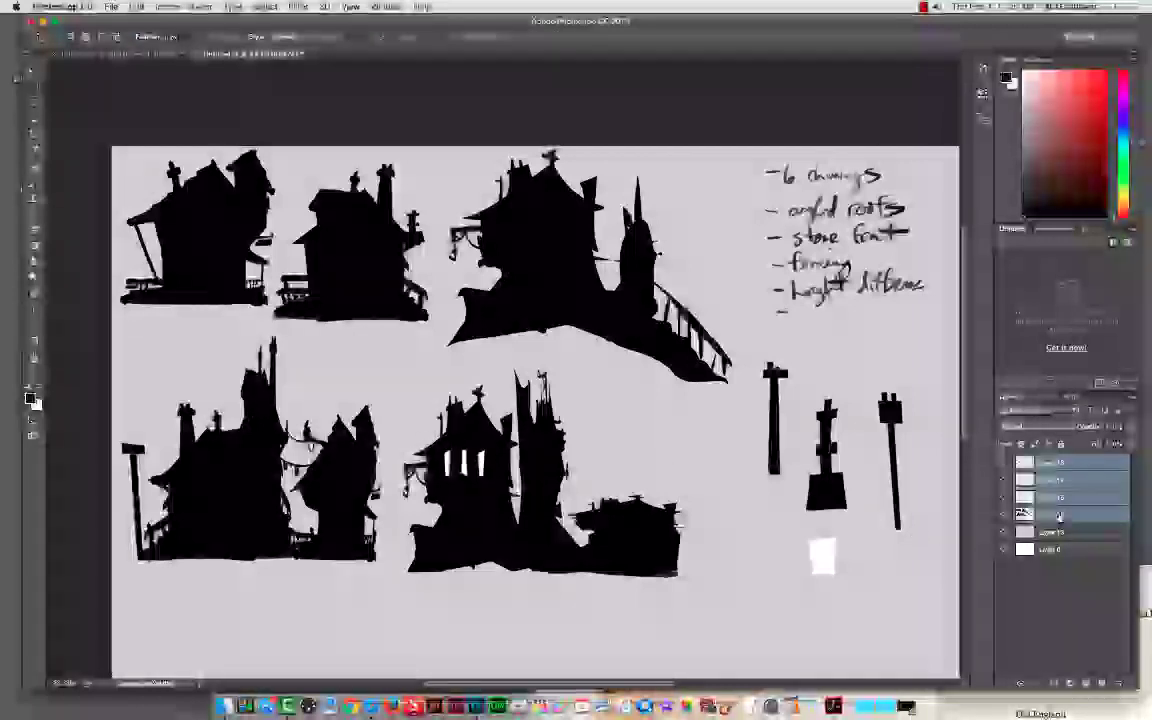
pyautogui.hotkey('ctrl', 'e')
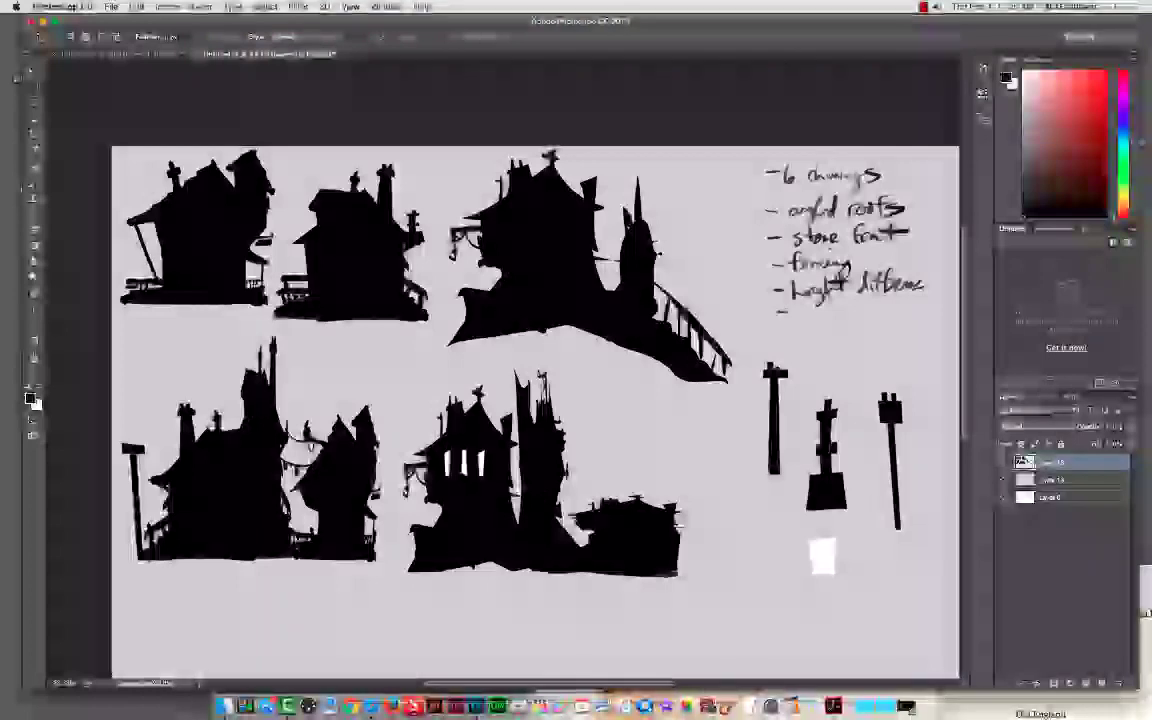
pyautogui.moveTo(431, 436); pyautogui.dragTo(476, 499)
pyautogui.hotkey('ctrl', 'j')
pyautogui.hotkey('ctrl', 't')
pyautogui.press('v')
pyautogui.hotkey('ctrl', 'alt', 'z')
pyautogui.hotkey('ctrl', 'alt', 'z')
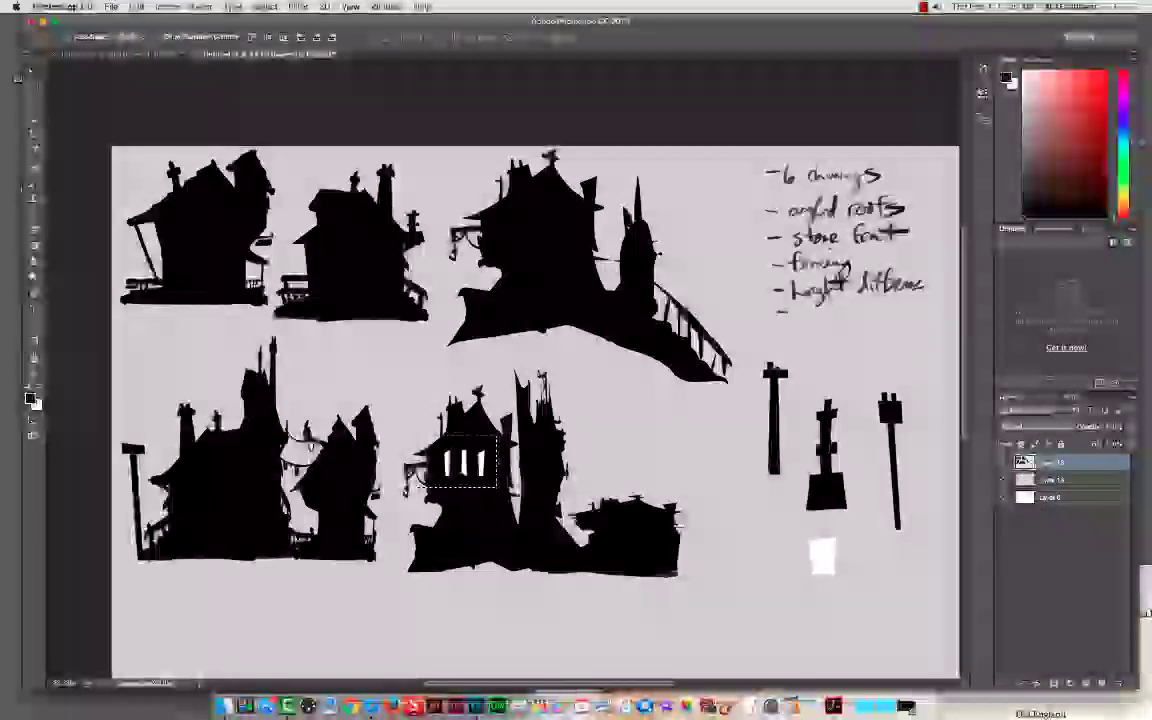
pyautogui.hotkey('ctrl', 'alt', 'z')
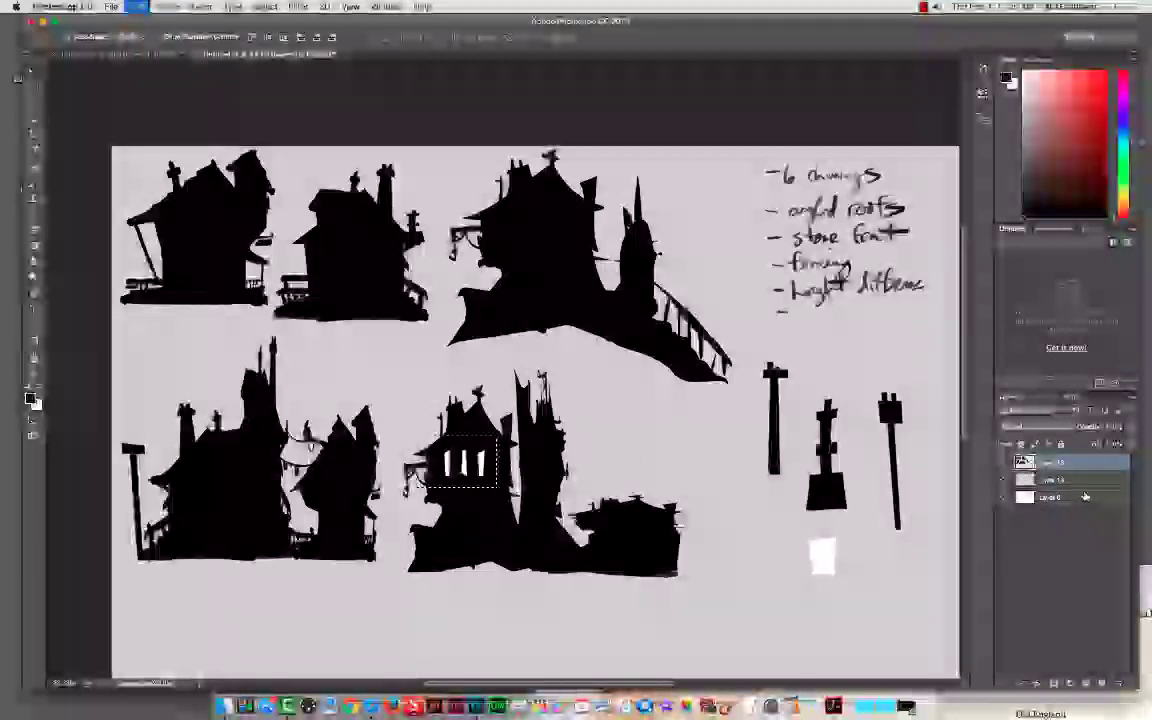
# Step: Copy the three windows, scale the copy into a tiny row, and place it on the same building's lower left wall
pyautogui.moveTo(455, 420); pyautogui.dragTo(485, 515)
pyautogui.press('m')
pyautogui.press('super+c')
pyautogui.press('super+v')
pyautogui.press('v')
pyautogui.press('super+t')
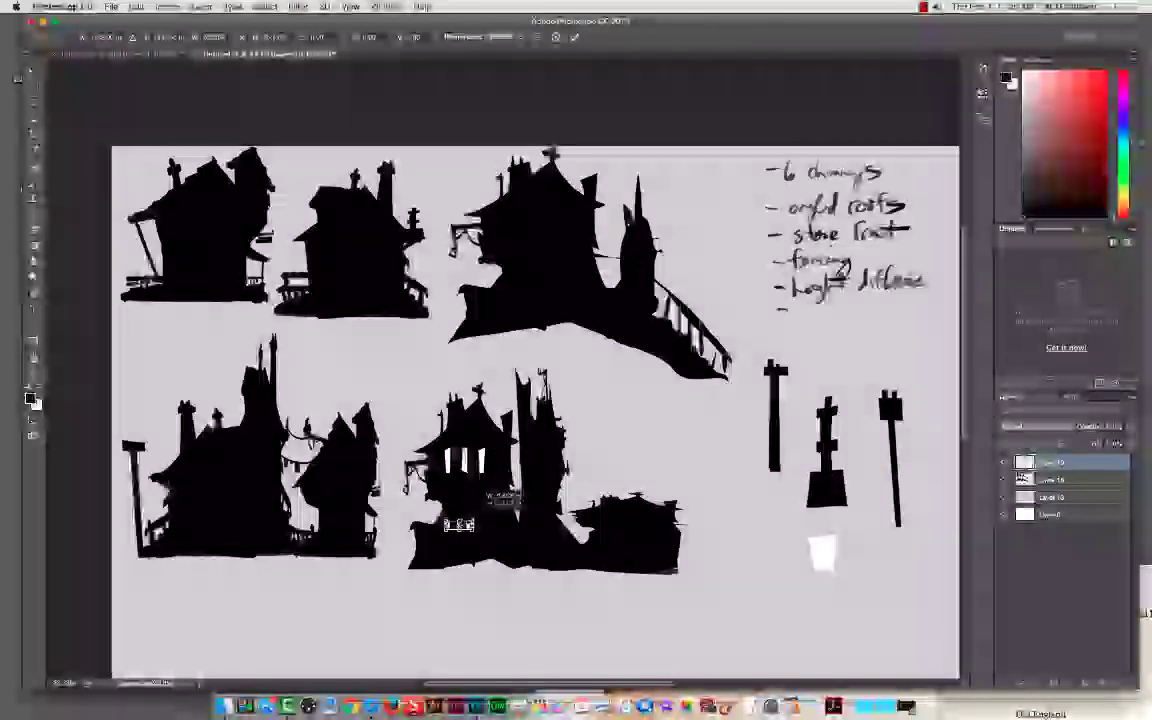
pyautogui.press('Return')
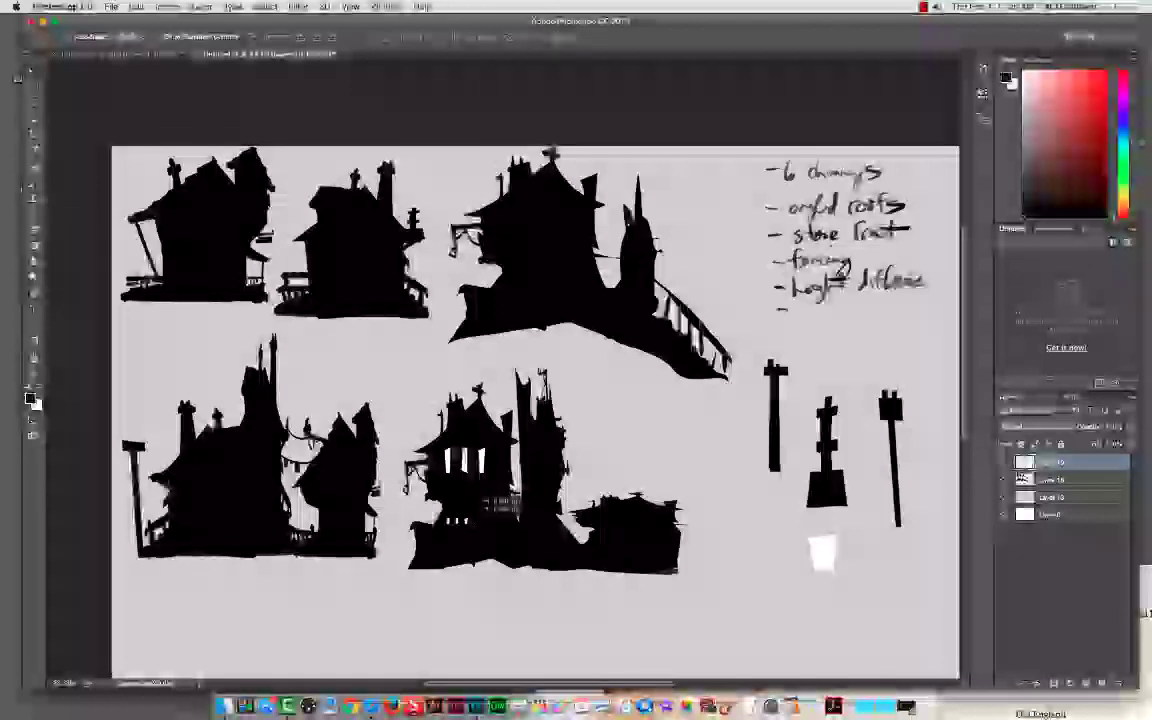
pyautogui.moveTo(473, 525); pyautogui.dragTo(472, 517)
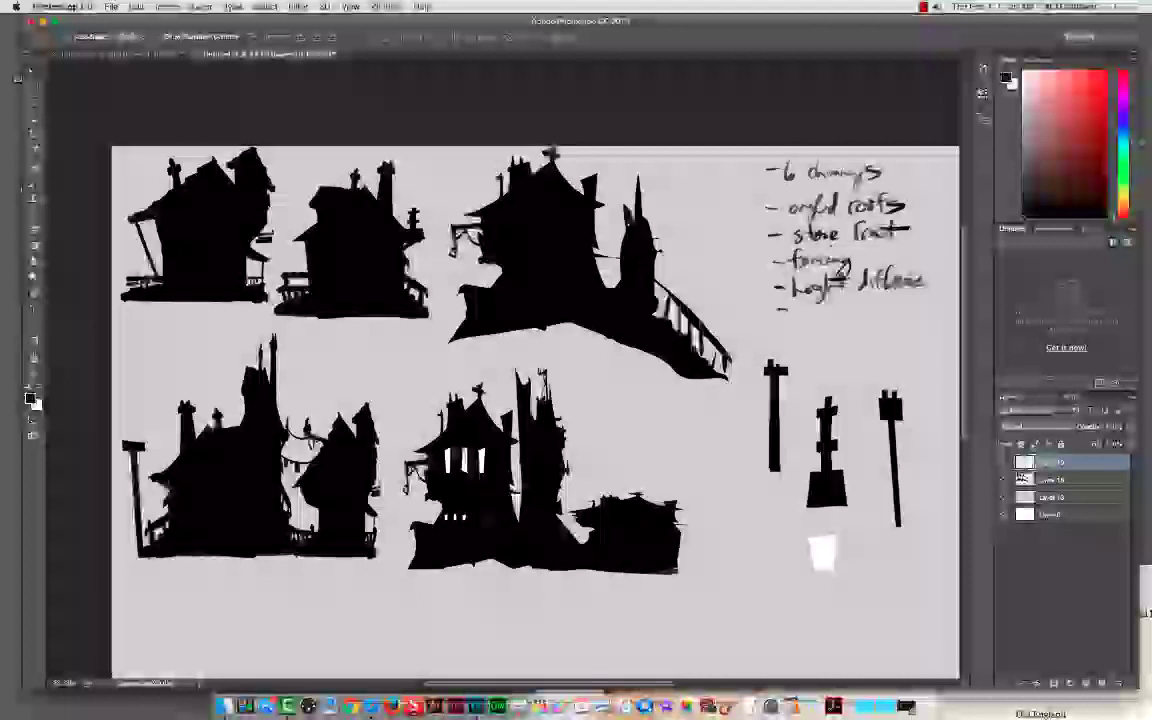
# Step: Paste another copy of the three windows, scale it into a tiny row, and extend the lower middle building's existing small window row with it
pyautogui.press('super+v')
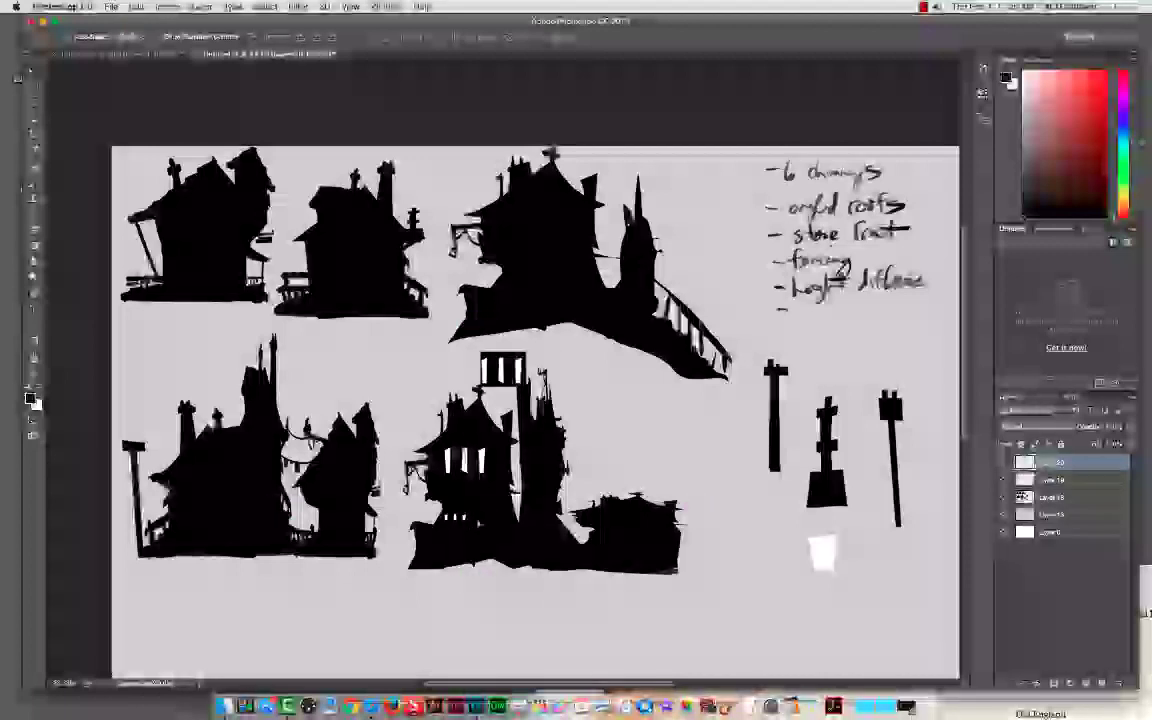
pyautogui.moveTo(474, 515); pyautogui.dragTo(506, 525)
pyautogui.moveTo(533, 385); pyautogui.dragTo(490, 567)
pyautogui.press('super+t')
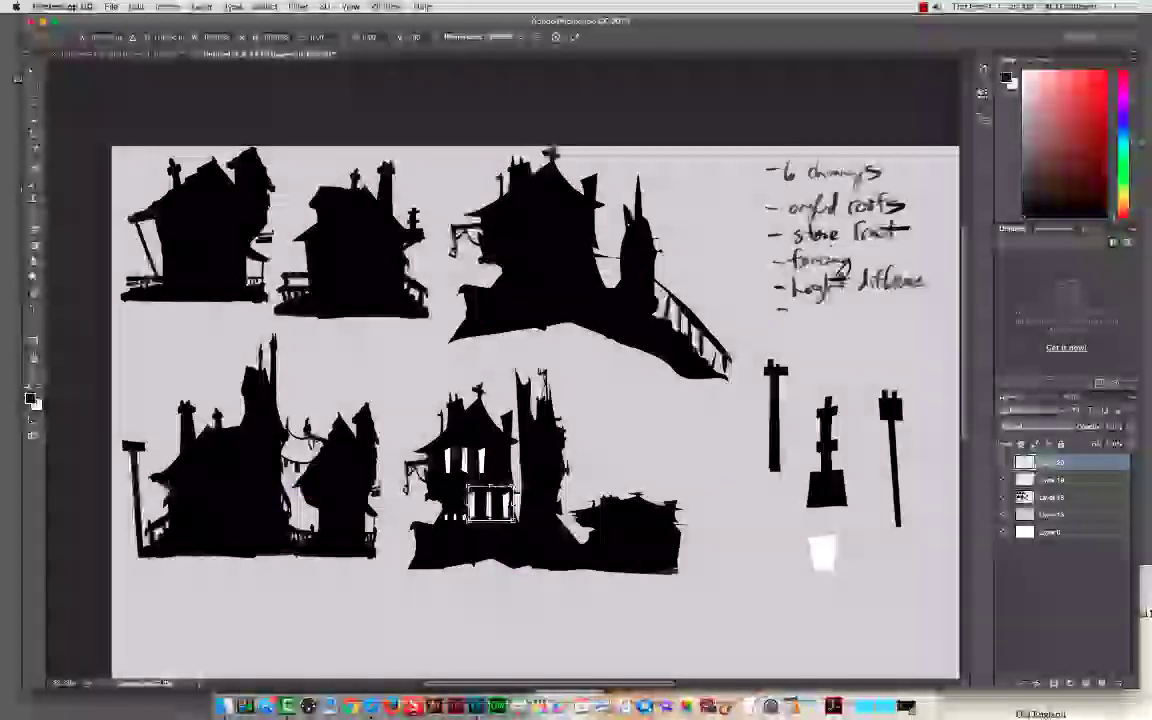
pyautogui.moveTo(512, 491); pyautogui.dragTo(481, 512)
pyautogui.press('Return')
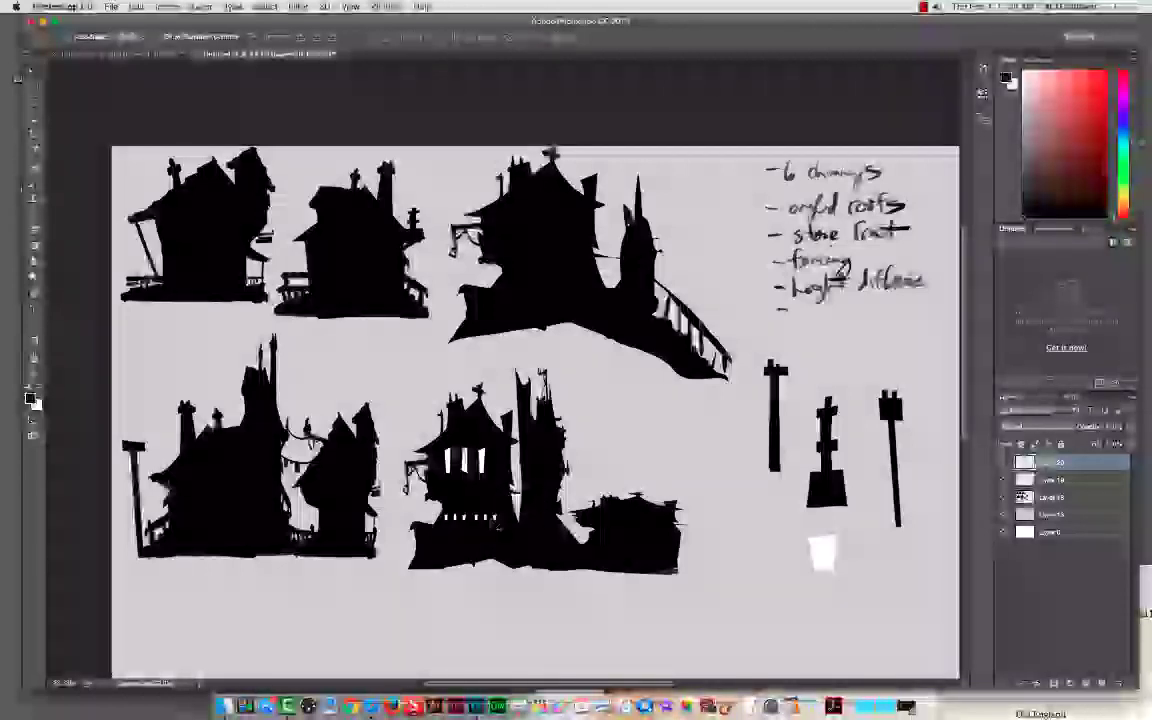
# Step: Merge the window layers into the silhouettes layer and erase the loose chimney and window shapes beside the buildings
pyautogui.press('b')
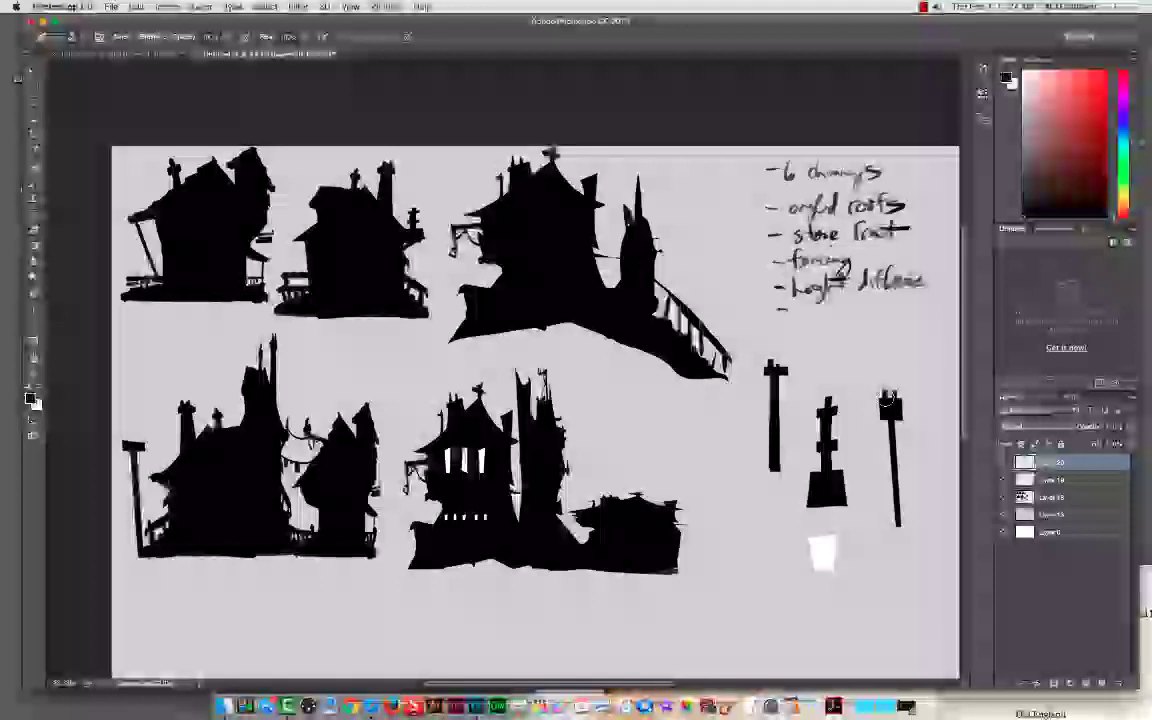
pyautogui.keyDown('shift'); pyautogui.click(1070, 496); pyautogui.keyUp('shift')
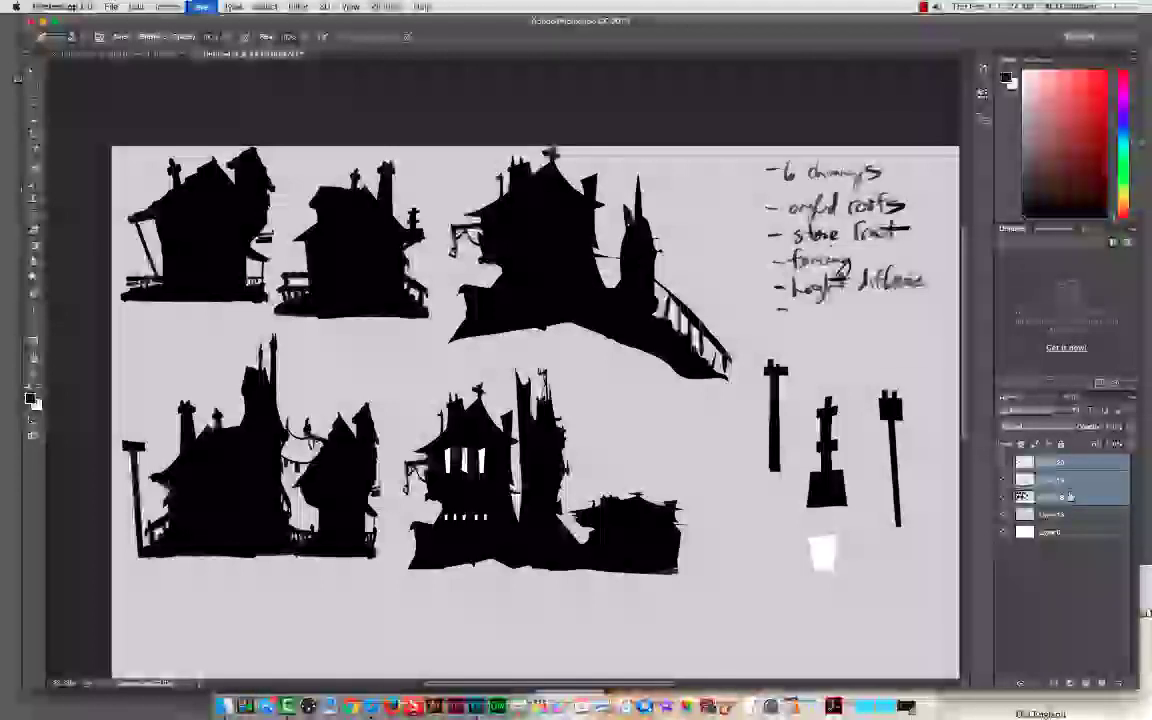
pyautogui.press('super+e')
pyautogui.moveTo(790, 358)
pyautogui.mouseDown()
pyautogui.moveTo(784, 463)
pyautogui.moveTo(770, 406)
pyautogui.moveTo(778, 354)
pyautogui.moveTo(774, 409)
pyautogui.mouseUp()
pyautogui.moveTo(802, 494)
pyautogui.mouseDown()
pyautogui.moveTo(813, 461)
pyautogui.moveTo(828, 542)
pyautogui.moveTo(816, 564)
pyautogui.mouseUp()
pyautogui.moveTo(890, 395); pyautogui.dragTo(900, 468)
pyautogui.rightClick(800, 463)
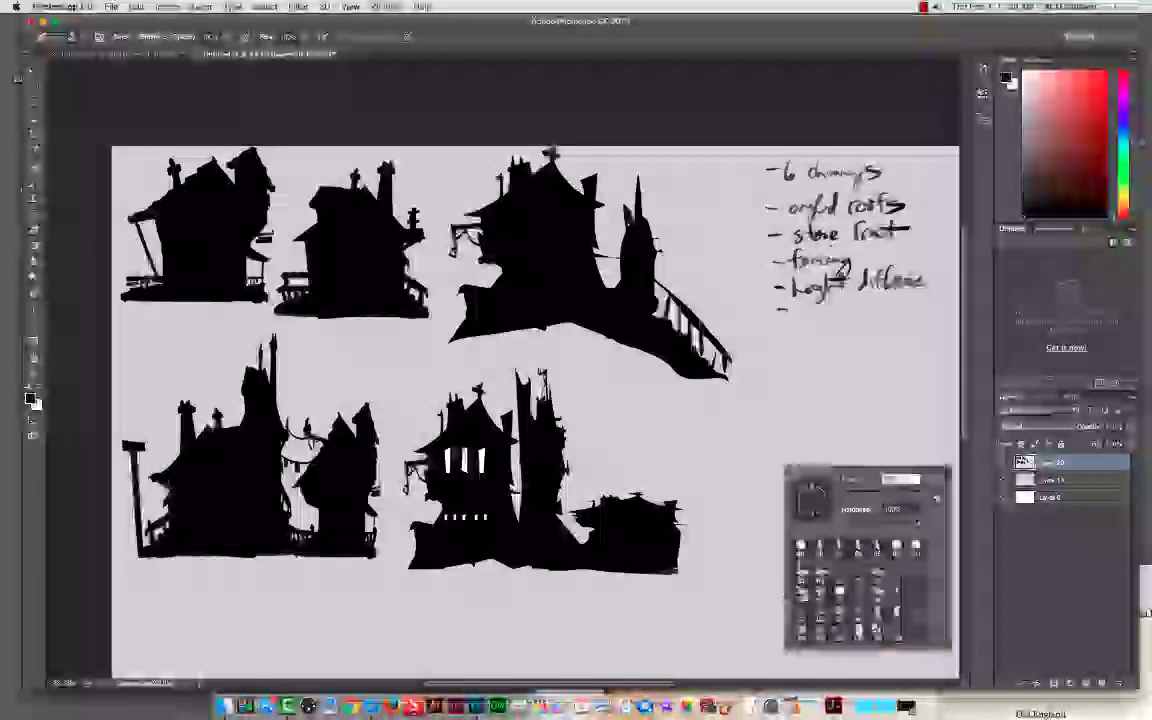
pyautogui.press('Escape')
# Step: Set the foreground colour to red and add a new layer above the silhouettes
pyautogui.press('b')
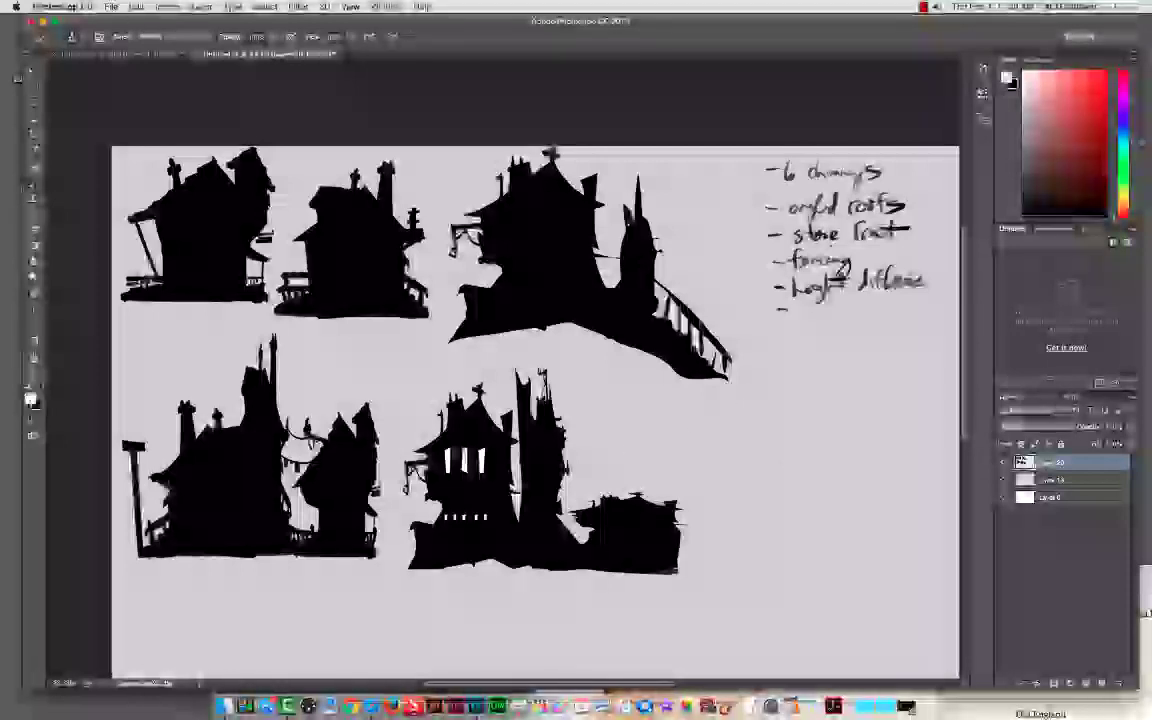
pyautogui.click(31, 398)
pyautogui.click(655, 122)
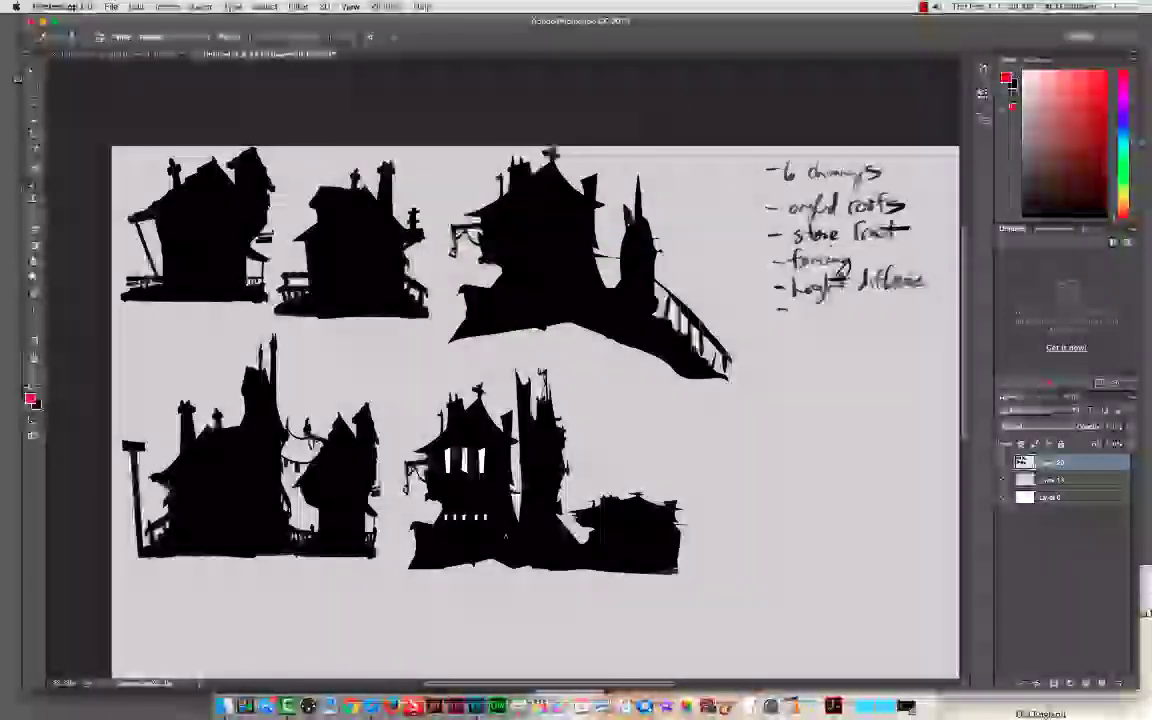
pyautogui.click(1102, 684)
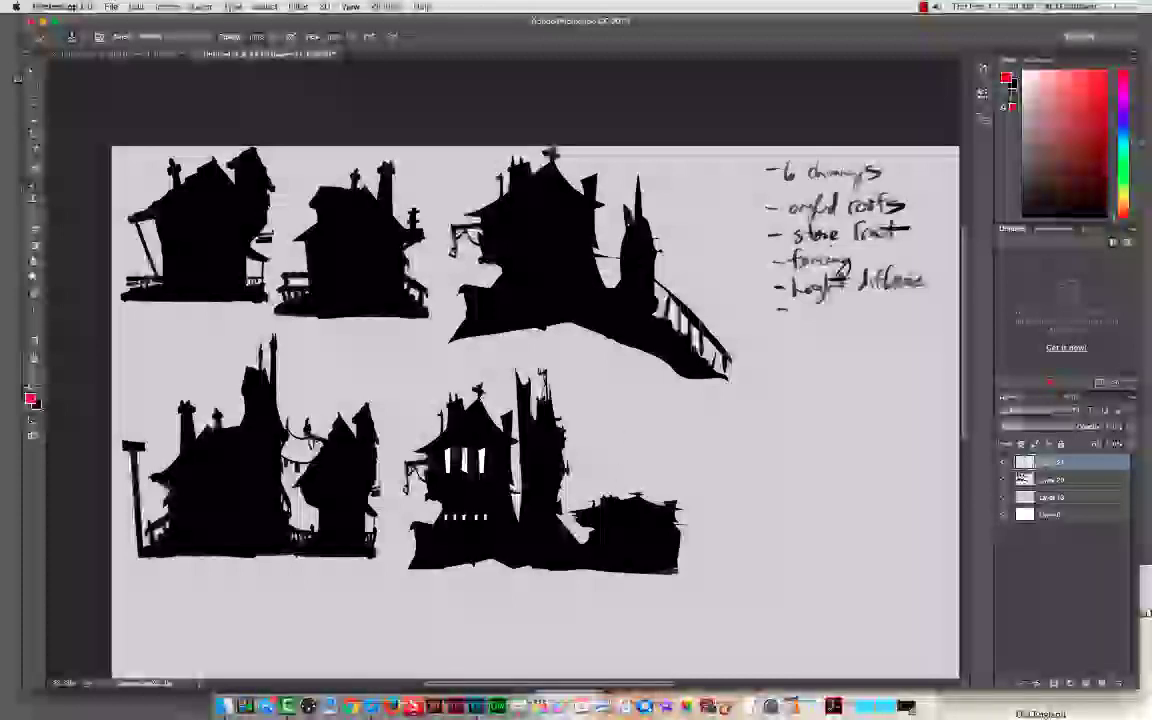
# Step: Mark the roof height and wall height of the lower middle building with red lines and downward arrows
pyautogui.moveTo(480, 398)
pyautogui.mouseDown()
pyautogui.moveTo(402, 405)
pyautogui.moveTo(530, 389)
pyautogui.mouseUp()
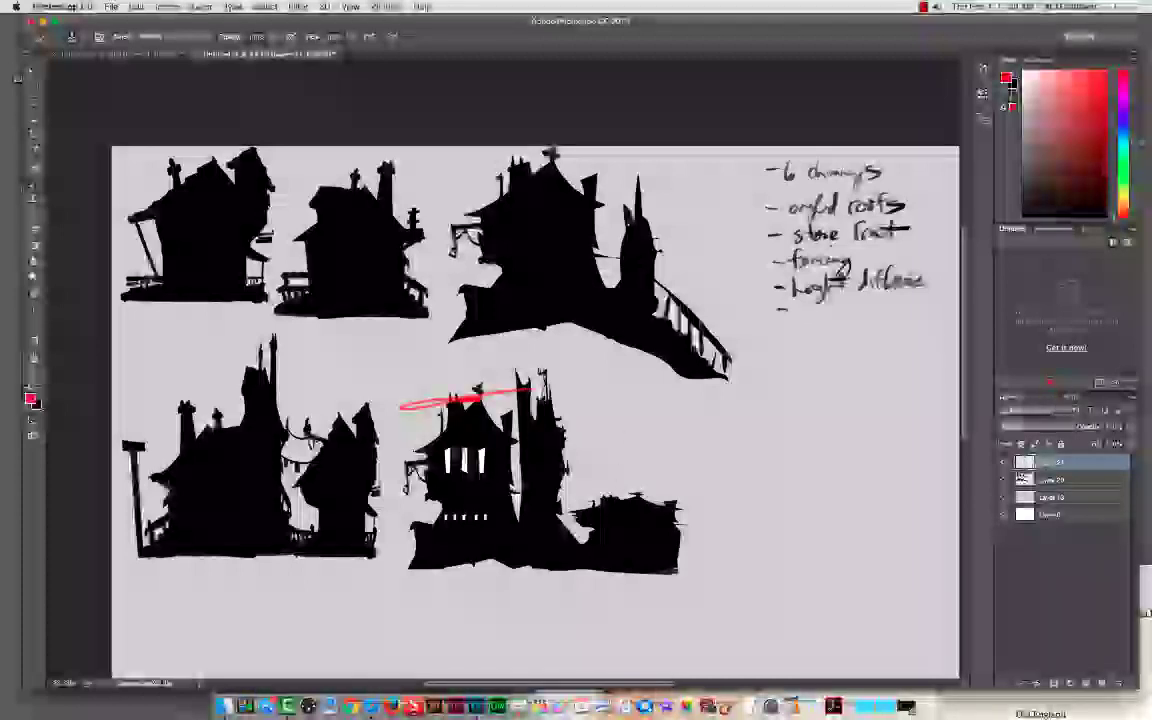
pyautogui.moveTo(429, 408); pyautogui.dragTo(430, 455)
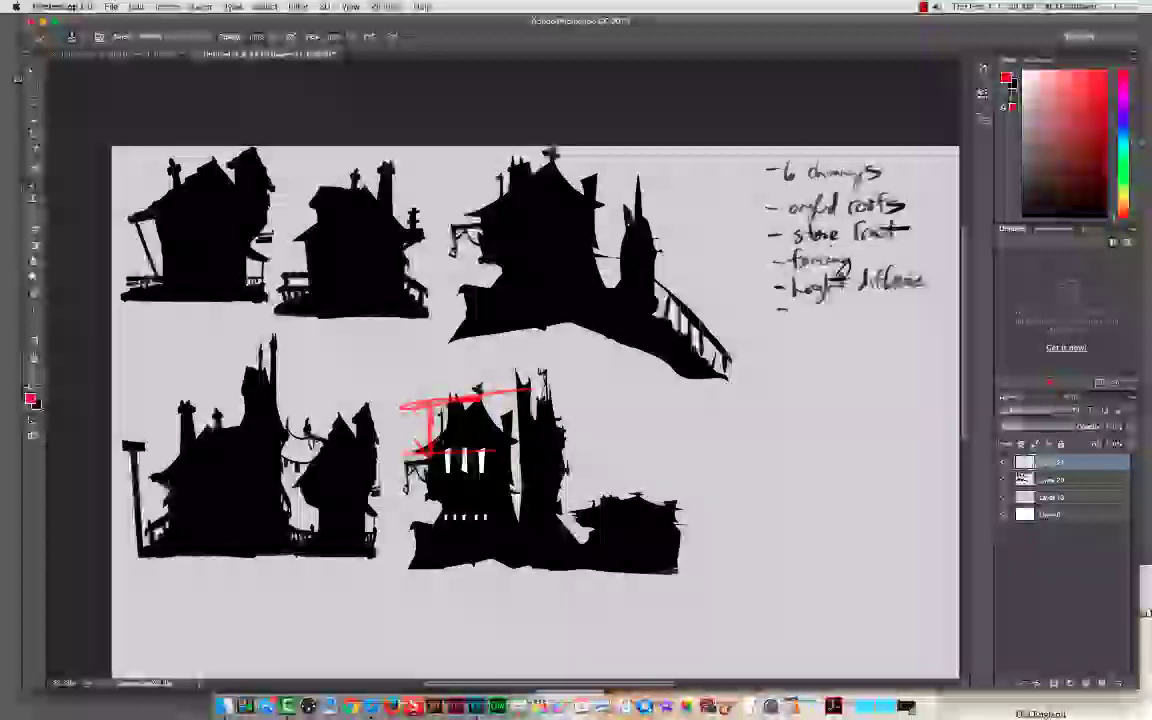
pyautogui.moveTo(431, 406); pyautogui.dragTo(429, 455)
pyautogui.moveTo(437, 456); pyautogui.dragTo(435, 555)
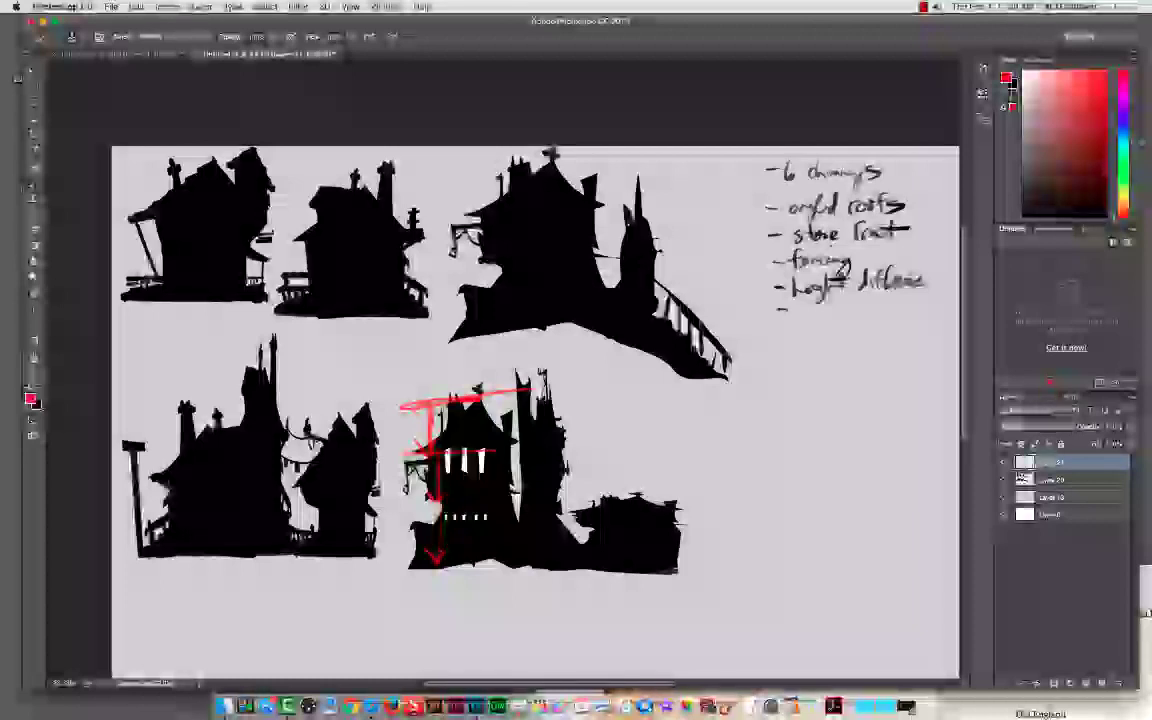
# Step: Undo all the red height marks on the lower middle building
pyautogui.press('super+alt+z')
pyautogui.press('super+alt+z')
pyautogui.press('super+alt+z')
pyautogui.press('super+alt+z')
pyautogui.press('super+alt+z')
pyautogui.press('super+alt+z')
pyautogui.press('super+alt+z')
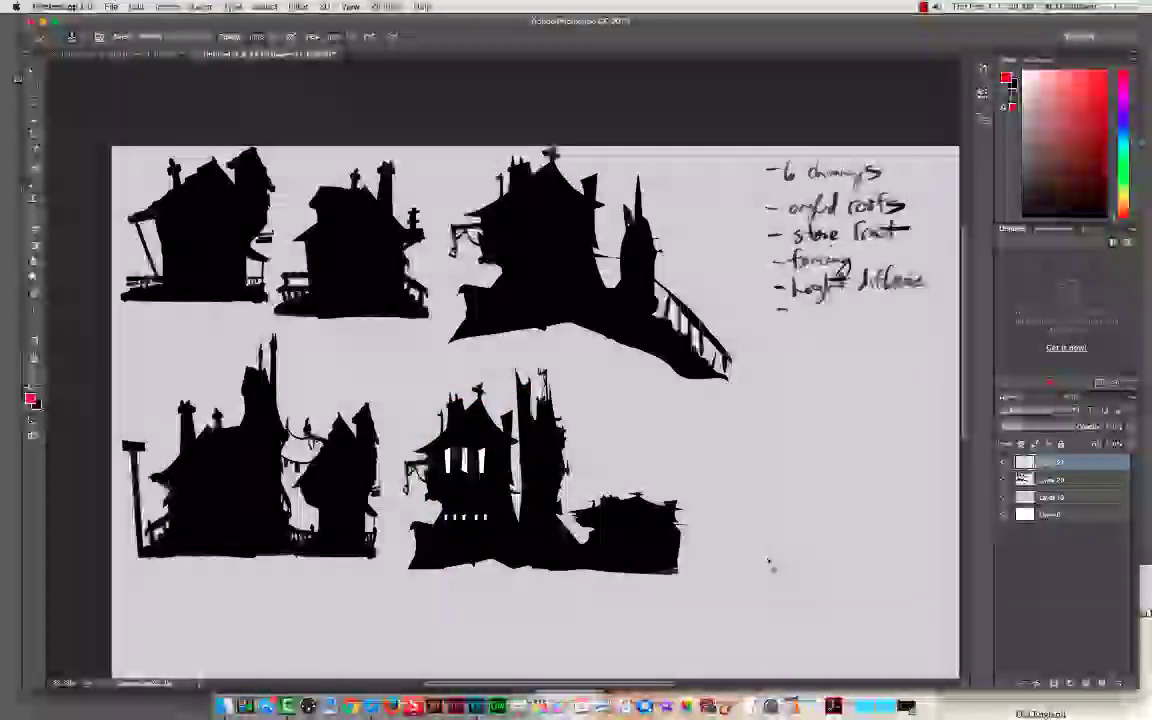
# Step: Lasso the outline of a new house with a tall curved pointed roof and a narrow roofed tower beside it, below the handwritten notes
pyautogui.press('l')
pyautogui.moveTo(783, 449)
pyautogui.mouseDown()
pyautogui.moveTo(744, 473)
pyautogui.moveTo(872, 476)
pyautogui.moveTo(836, 366)
pyautogui.mouseUp()
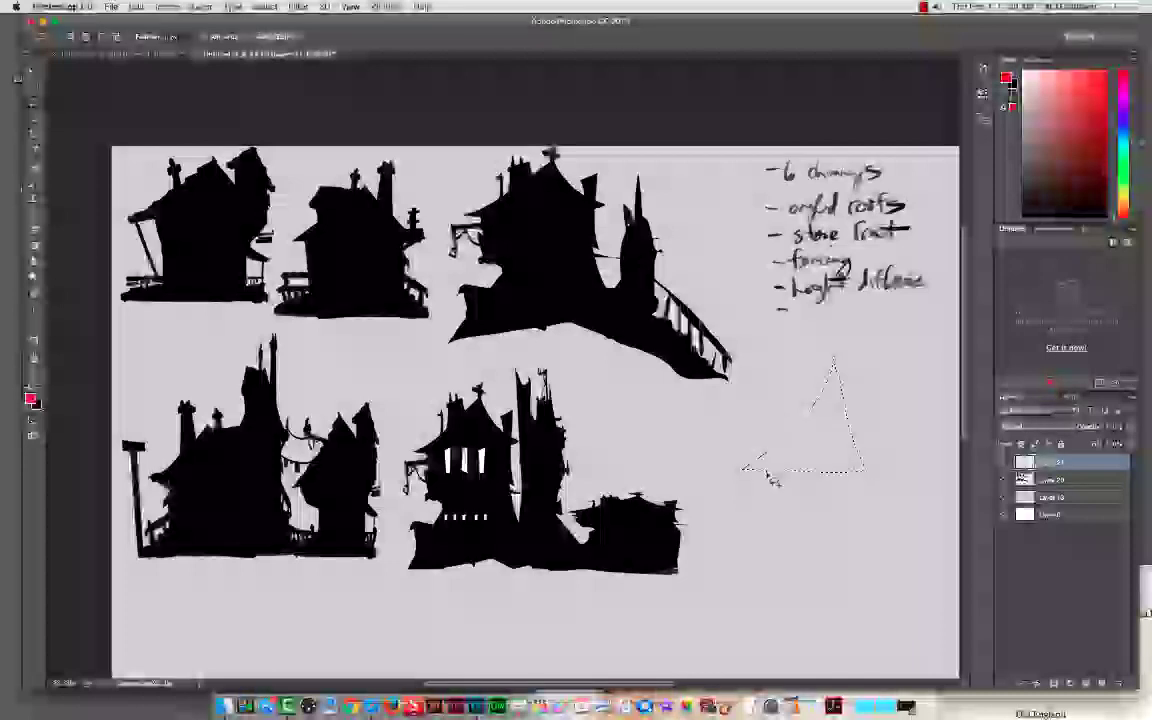
pyautogui.moveTo(766, 470)
pyautogui.mouseDown()
pyautogui.moveTo(773, 522)
pyautogui.moveTo(871, 517)
pyautogui.moveTo(858, 480)
pyautogui.mouseUp()
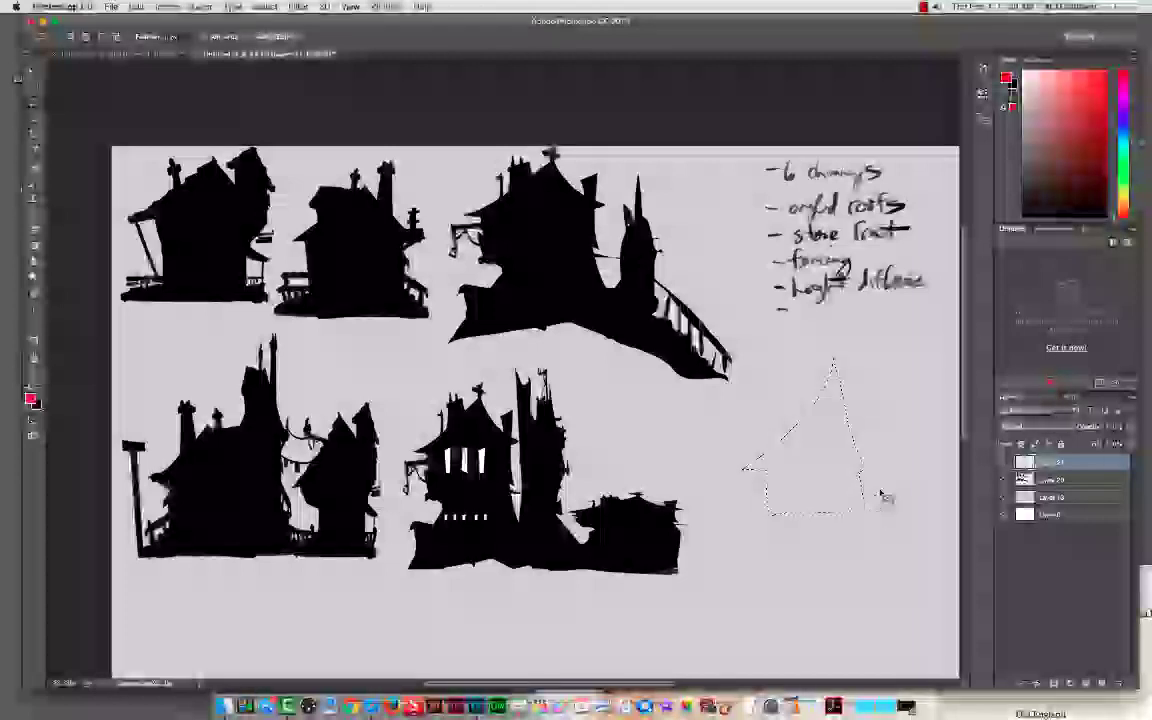
pyautogui.moveTo(874, 396)
pyautogui.mouseDown()
pyautogui.moveTo(923, 395)
pyautogui.moveTo(917, 515)
pyautogui.moveTo(887, 511)
pyautogui.moveTo(885, 391)
pyautogui.moveTo(869, 393)
pyautogui.moveTo(890, 373)
pyautogui.moveTo(930, 390)
pyautogui.mouseUp()
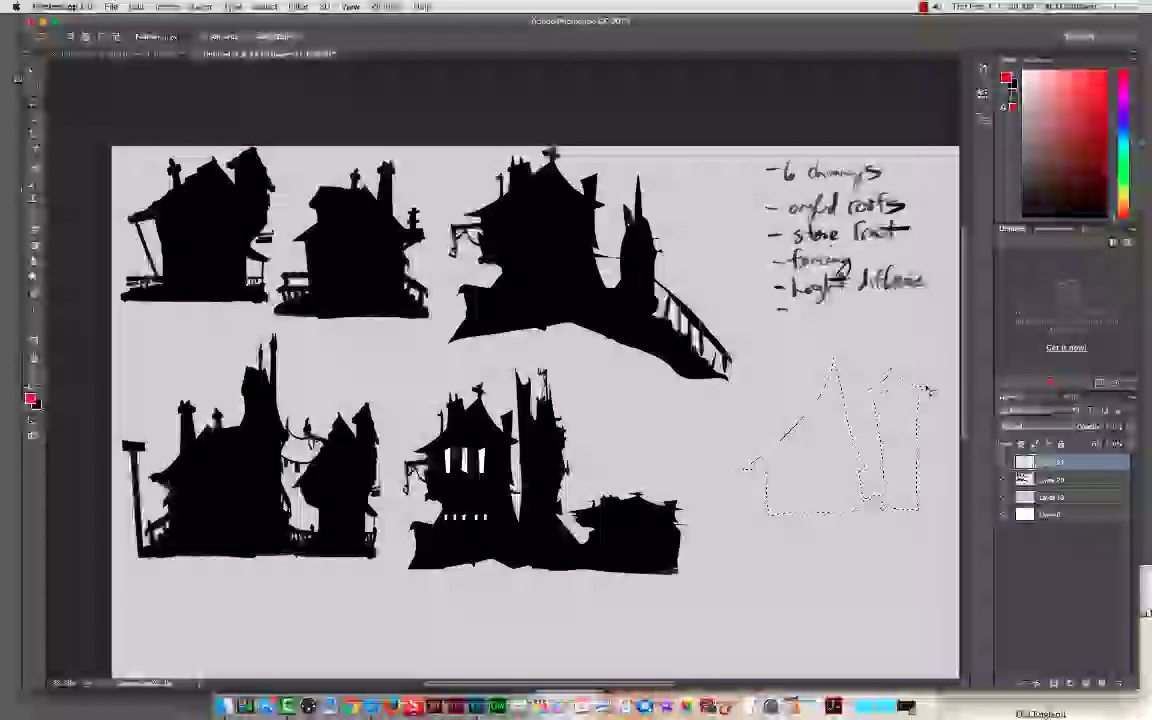
# Step: Fill the selected house and tower outlines solid black, and draw a thin ground line beneath both
pyautogui.press('b')
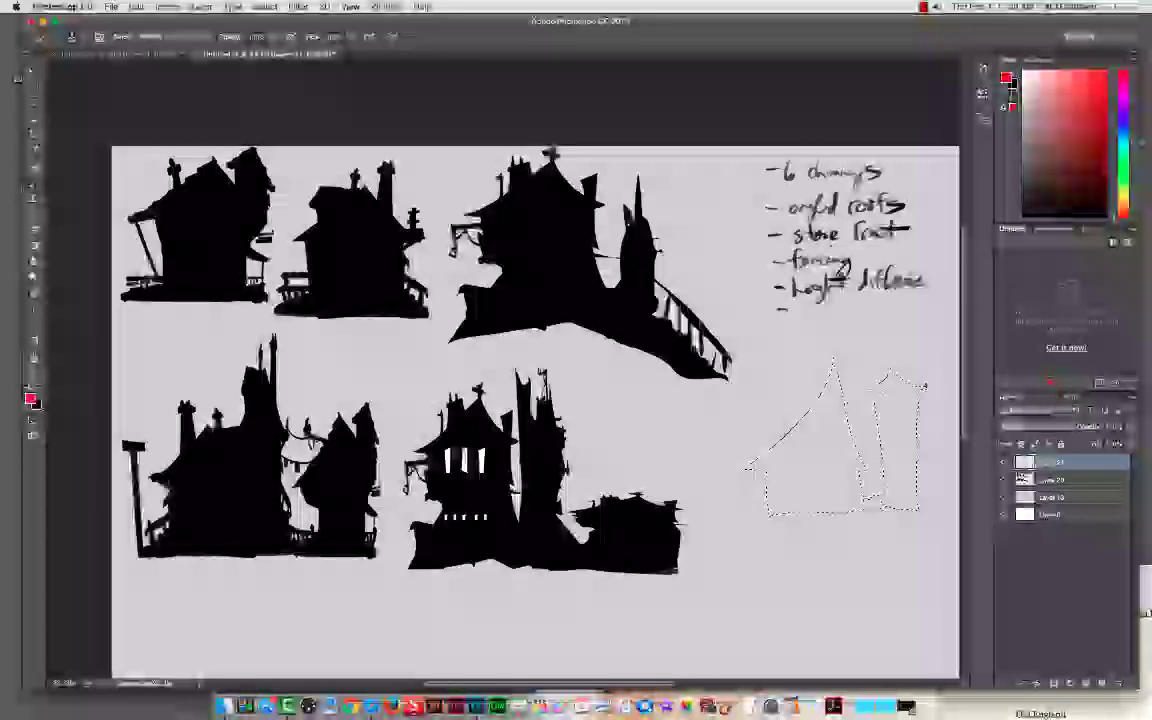
pyautogui.press('x')
pyautogui.press('x')
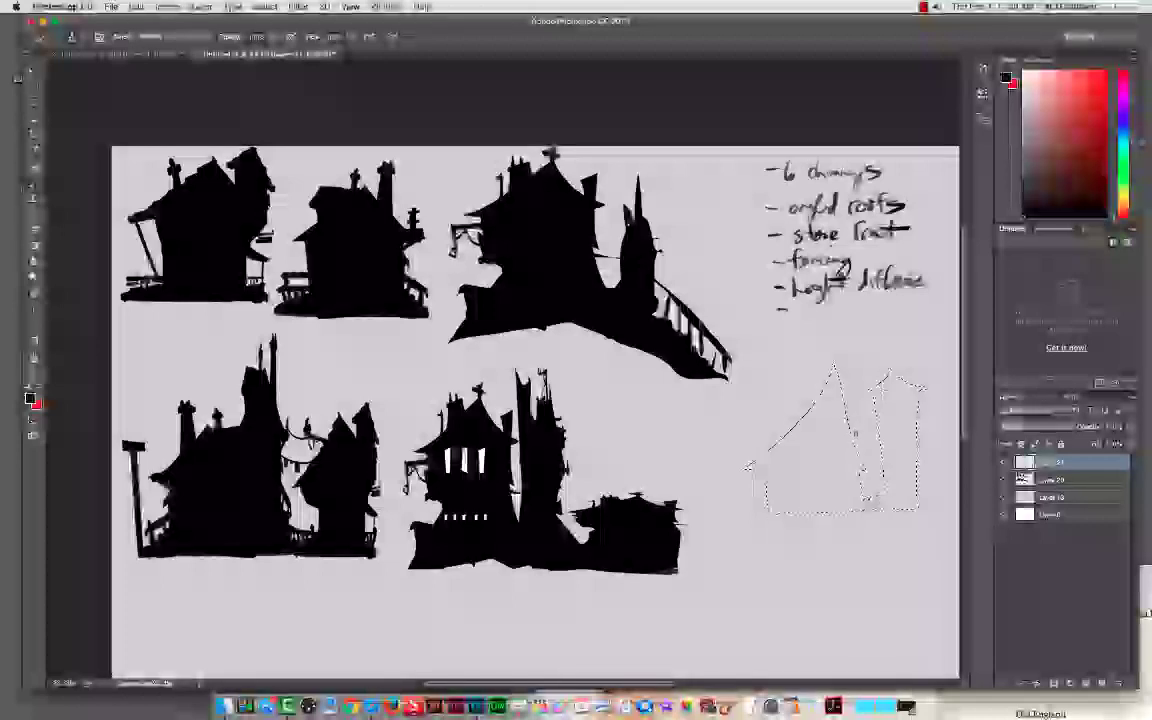
pyautogui.moveTo(888, 489)
pyautogui.mouseDown()
pyautogui.moveTo(808, 511)
pyautogui.moveTo(912, 478)
pyautogui.moveTo(900, 470)
pyautogui.moveTo(938, 430)
pyautogui.moveTo(812, 498)
pyautogui.moveTo(884, 405)
pyautogui.moveTo(785, 490)
pyautogui.moveTo(725, 488)
pyautogui.moveTo(782, 486)
pyautogui.moveTo(774, 522)
pyautogui.mouseUp()
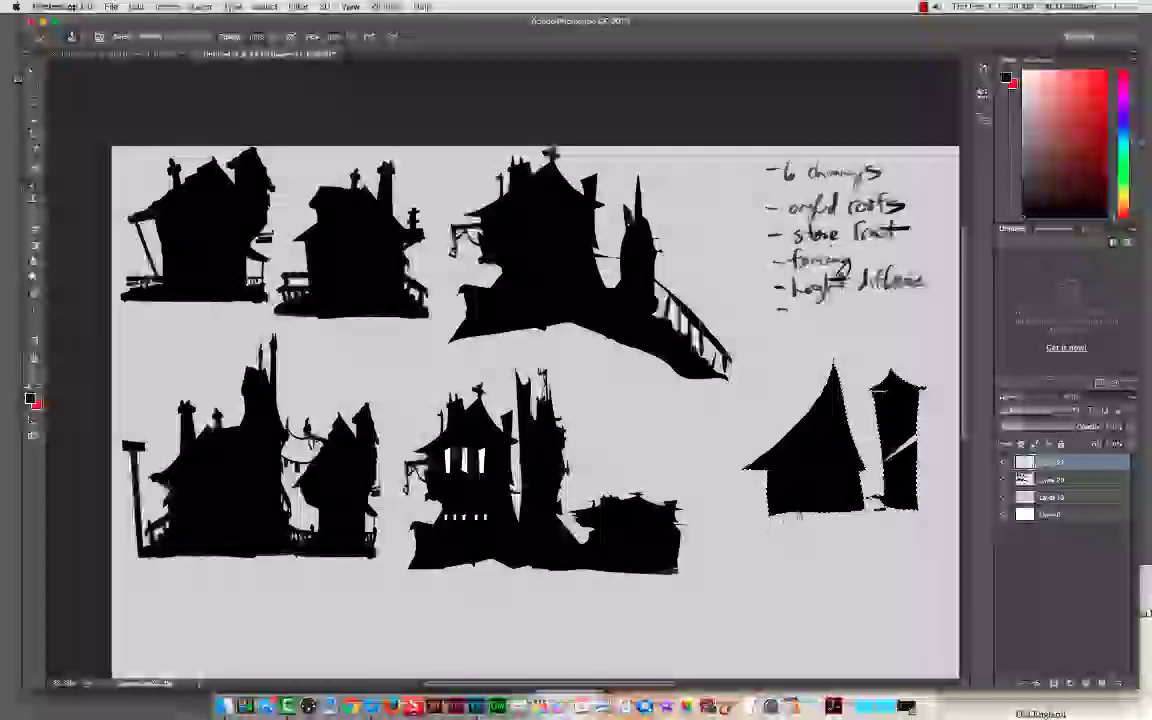
pyautogui.press('super+d')
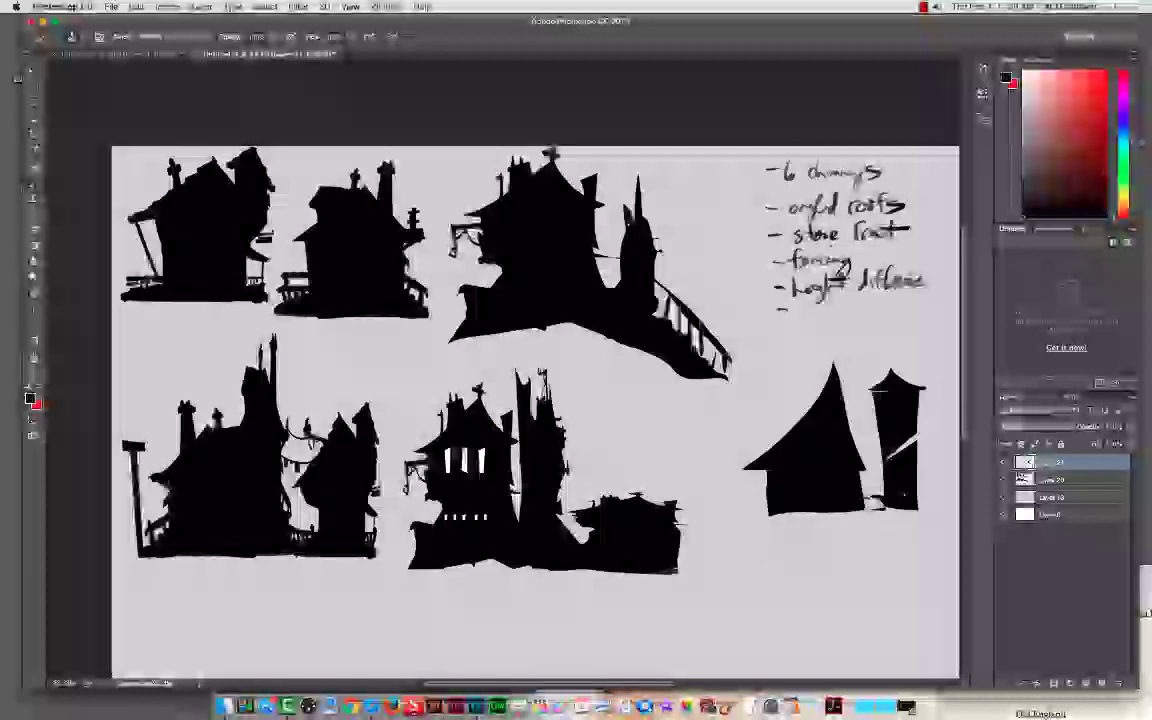
pyautogui.moveTo(897, 434)
pyautogui.mouseDown()
pyautogui.moveTo(890, 457)
pyautogui.moveTo(907, 424)
pyautogui.mouseUp()
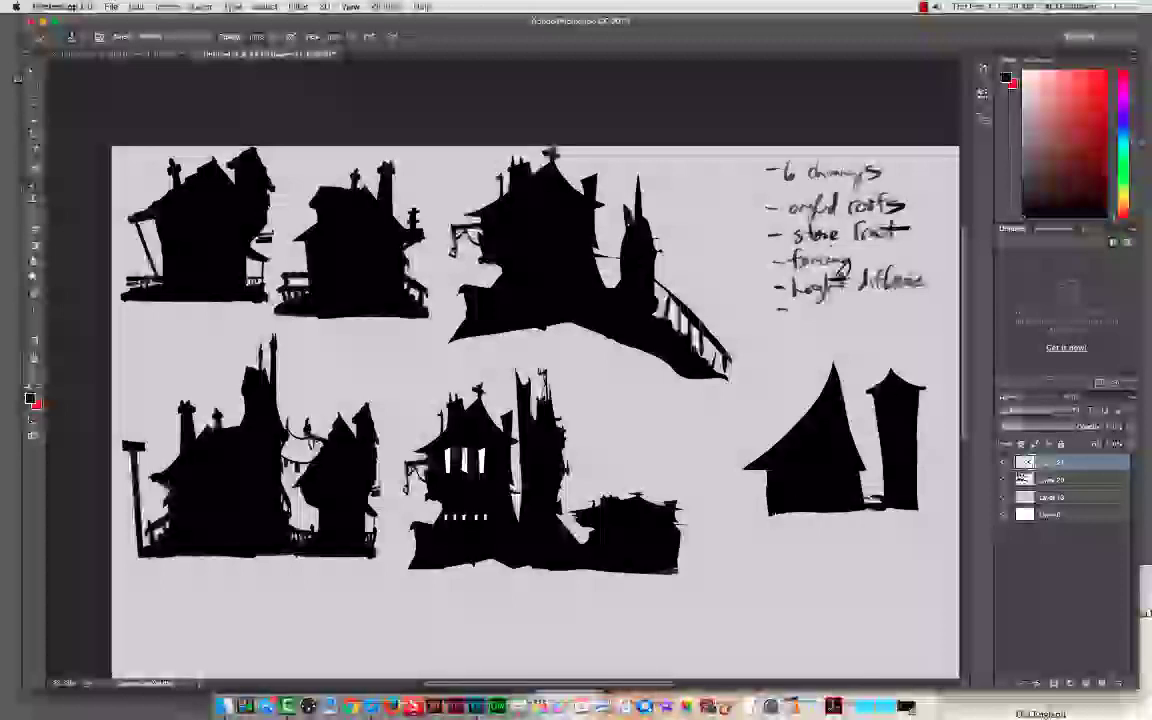
pyautogui.moveTo(767, 516)
pyautogui.mouseDown()
pyautogui.moveTo(916, 517)
pyautogui.moveTo(917, 507)
pyautogui.mouseUp()
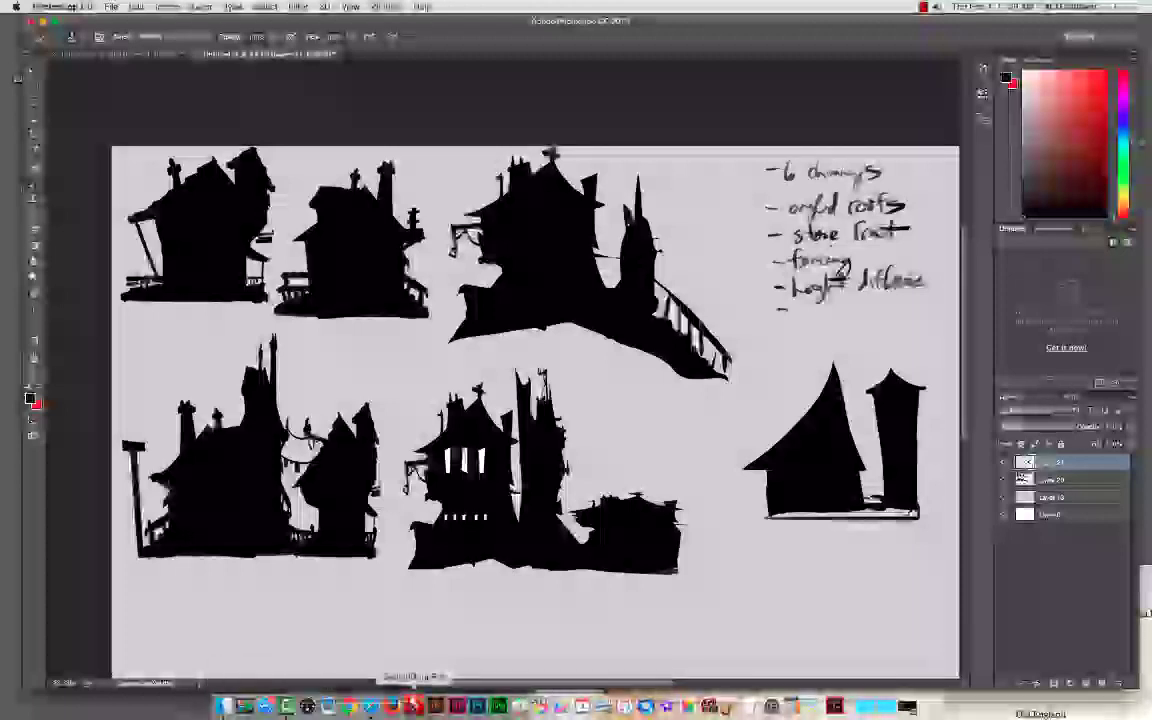
# Step: Switch to SketchBook Pro and lasso a house outline with a tall pointed roof, overhanging eaves and a wider base
pyautogui.click(413, 705)
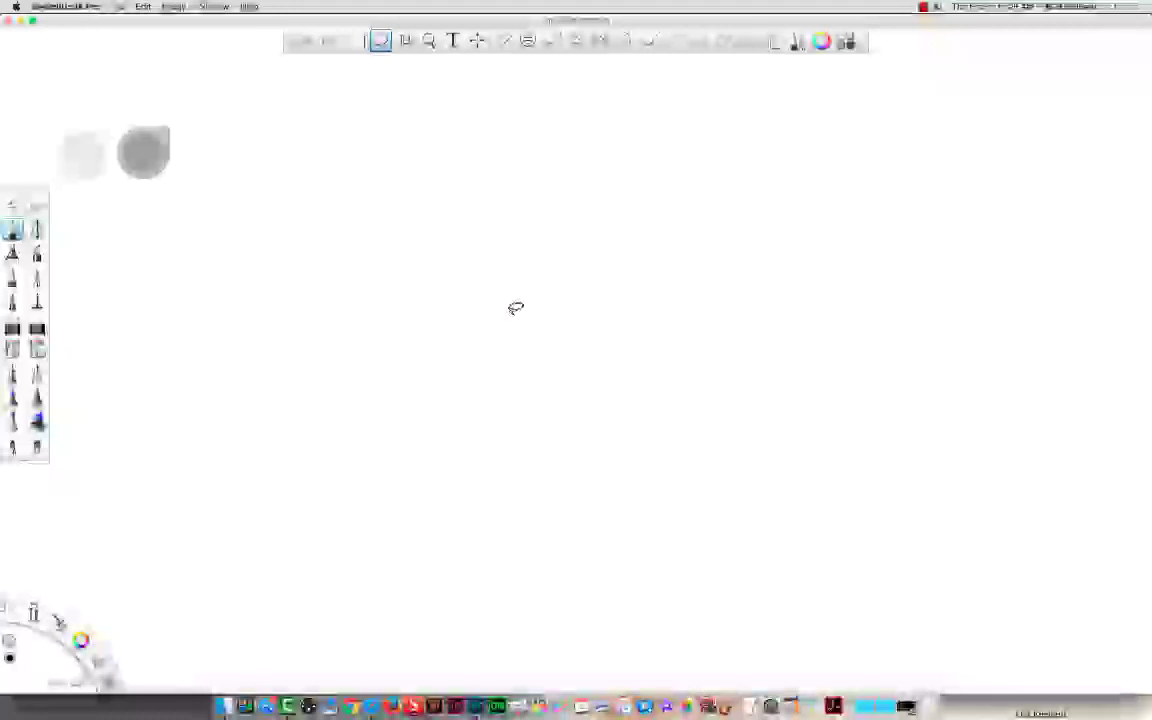
pyautogui.moveTo(498, 148)
pyautogui.mouseDown()
pyautogui.moveTo(497, 175)
pyautogui.moveTo(411, 288)
pyautogui.moveTo(381, 303)
pyautogui.moveTo(451, 315)
pyautogui.moveTo(411, 370)
pyautogui.moveTo(406, 436)
pyautogui.moveTo(586, 429)
pyautogui.mouseUp()
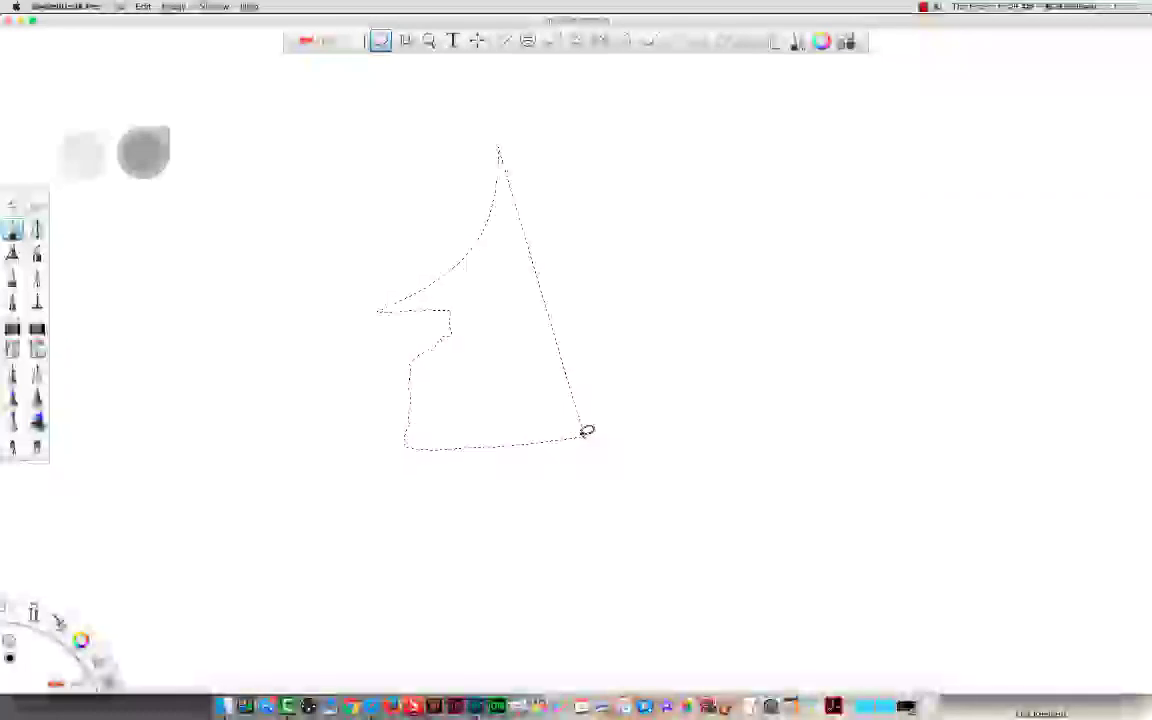
pyautogui.moveTo(569, 381)
pyautogui.mouseDown()
pyautogui.moveTo(558, 327)
pyautogui.moveTo(589, 297)
pyautogui.moveTo(540, 250)
pyautogui.moveTo(501, 139)
pyautogui.mouseUp()
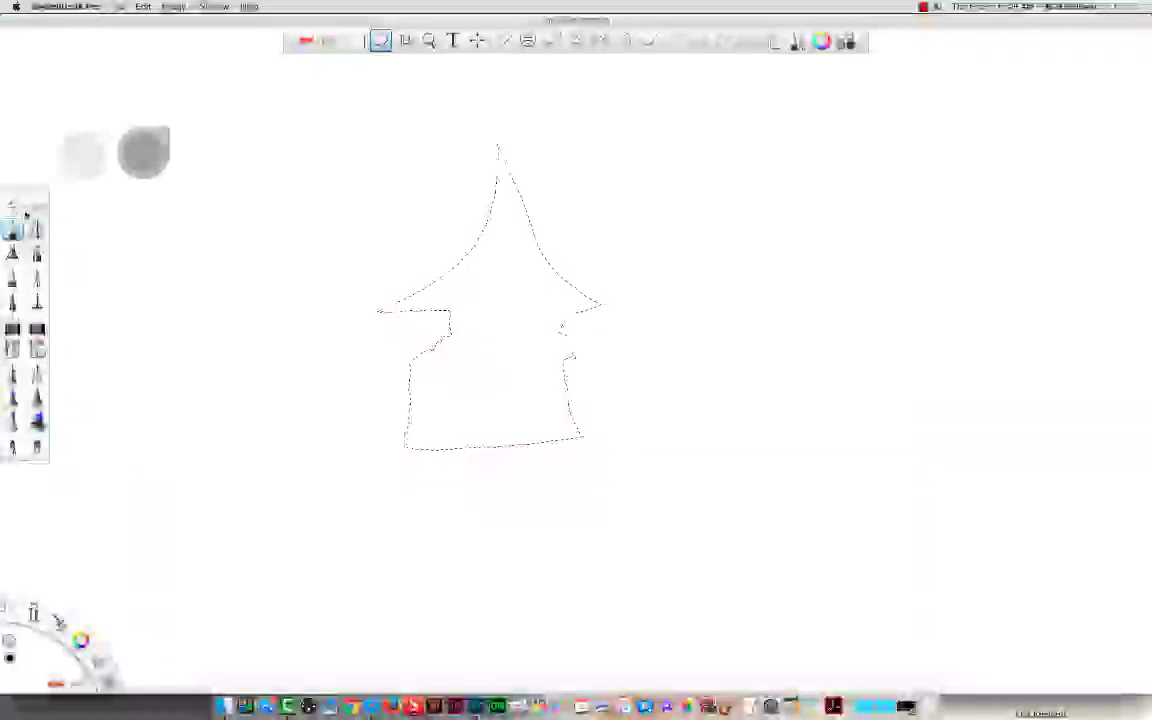
# Step: Try to flood-fill the house outline with black, and undo back to the lasso selection
pyautogui.click(37, 348)
pyautogui.click(12, 348)
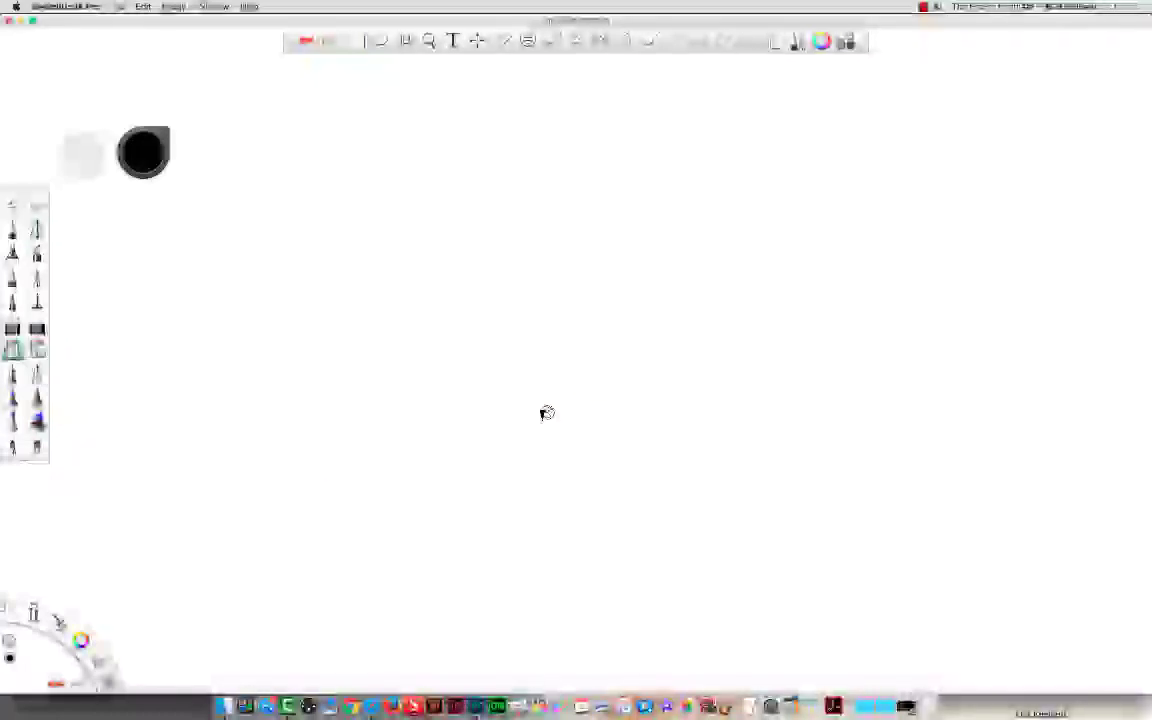
pyautogui.press('super+z')
pyautogui.press('space')
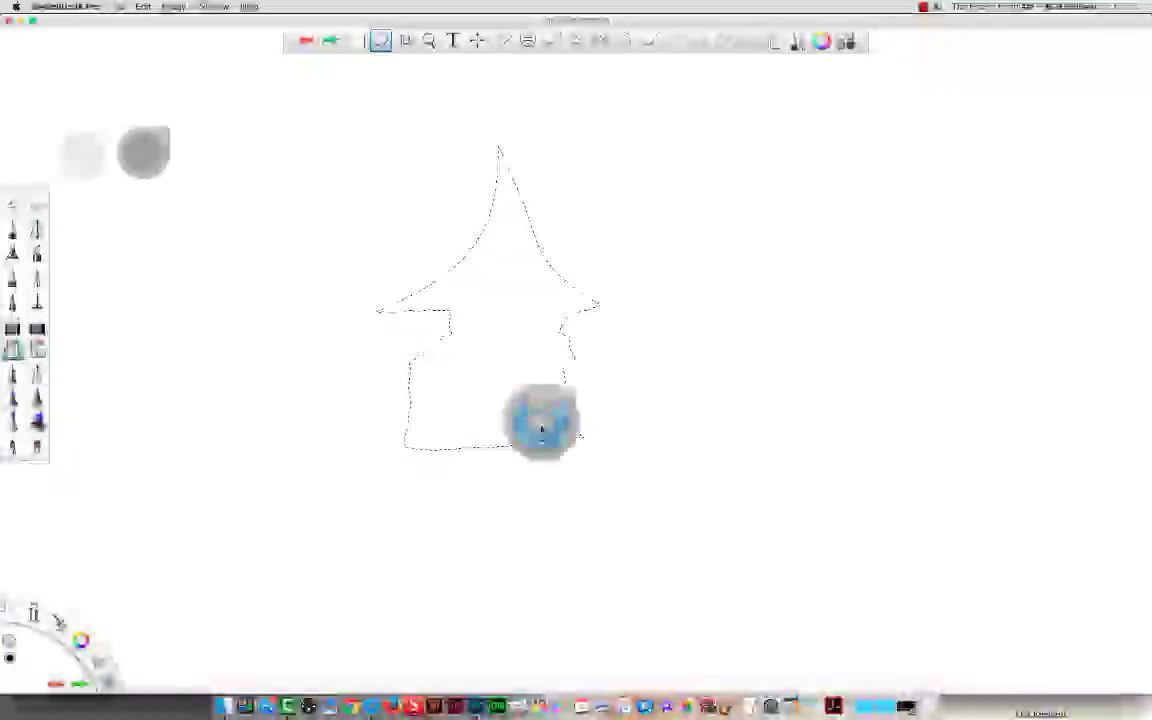
pyautogui.press('space')
pyautogui.click(325, 545)
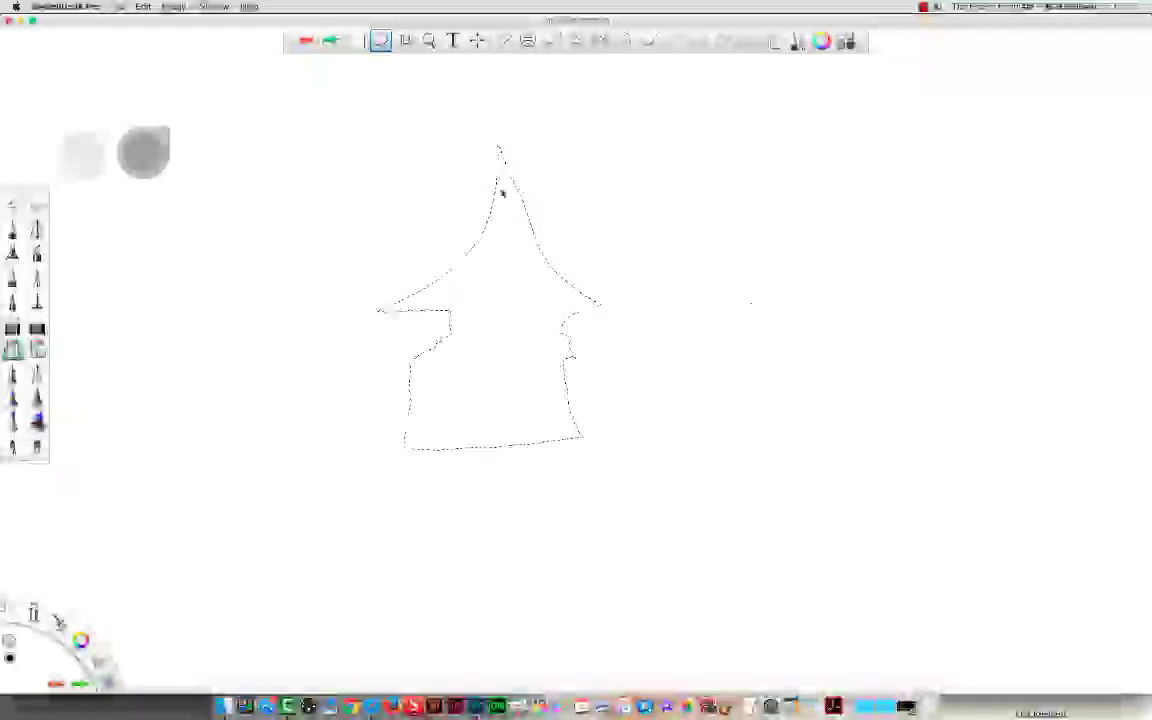
pyautogui.press('space')
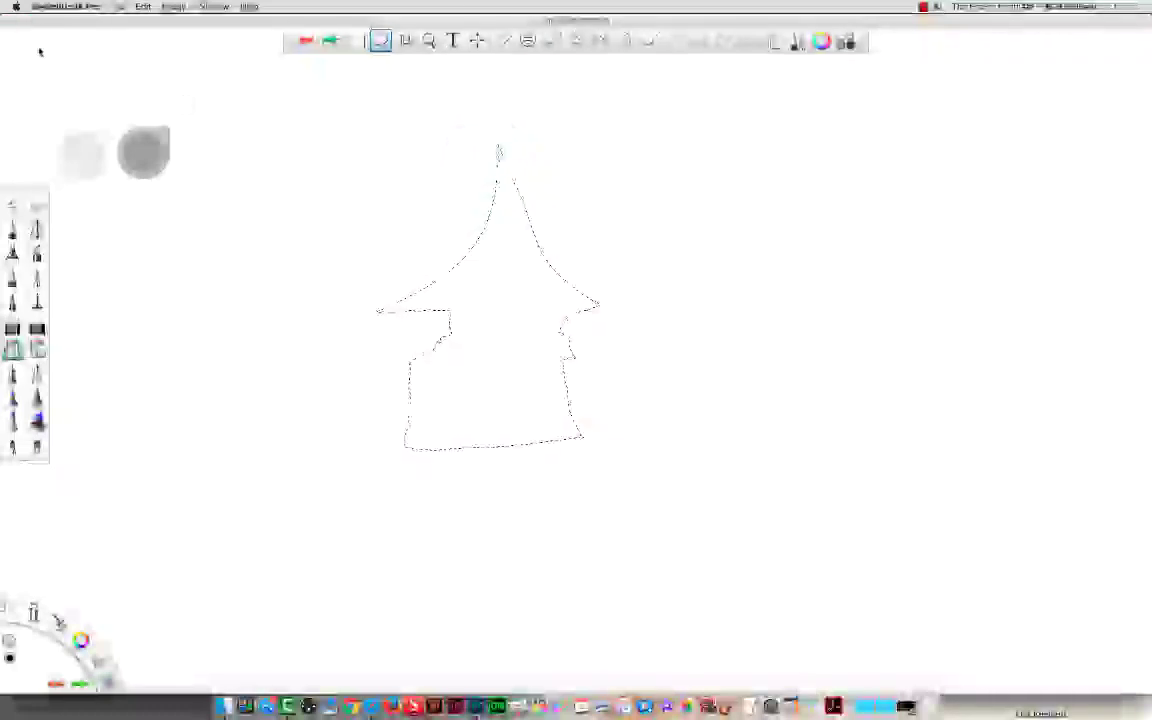
# Step: Close the SketchBook Pro document without saving and return to the Photoshop silhouettes
pyautogui.click(8, 20)
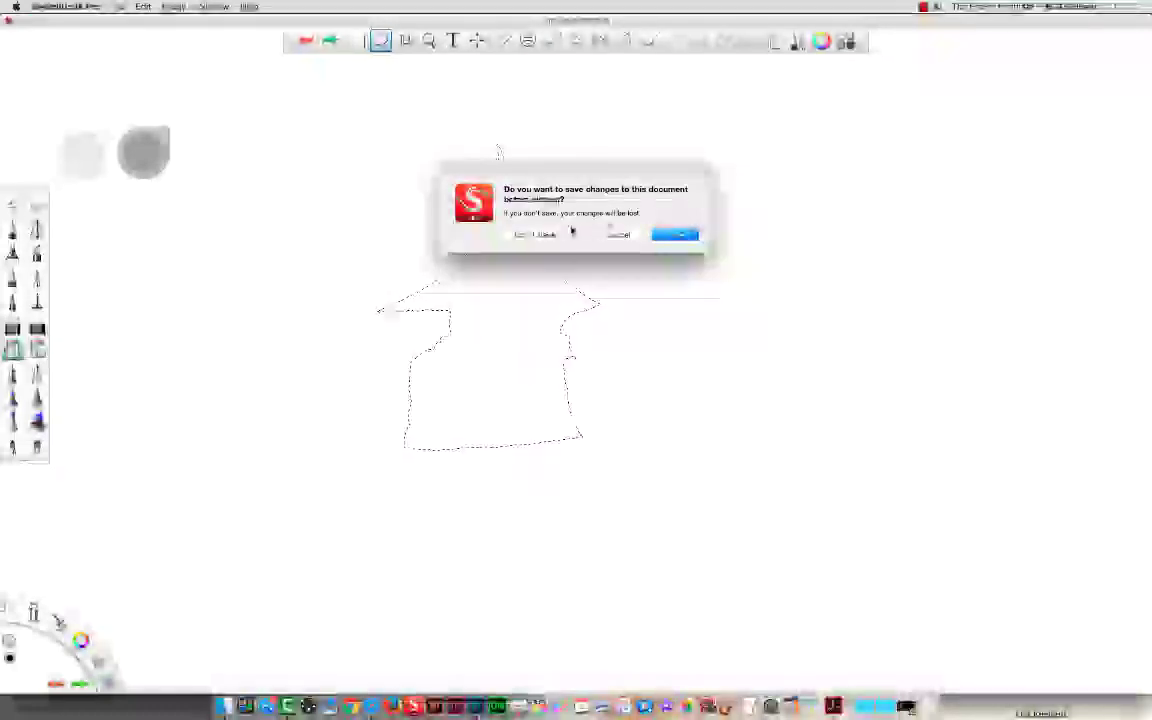
pyautogui.click(537, 234)
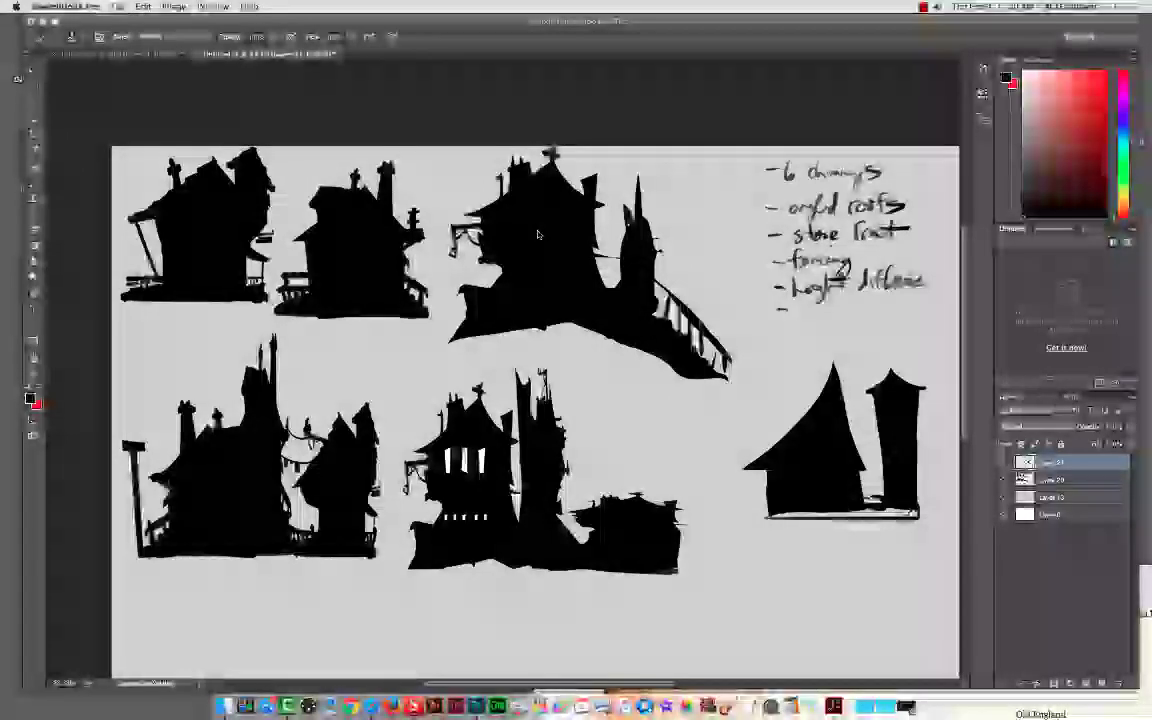